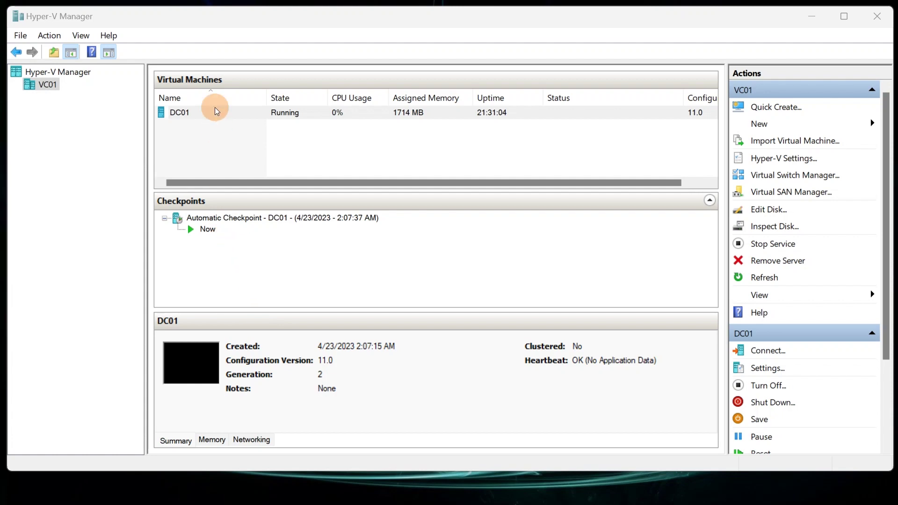
- Connect to the running DC01 VM from the Virtual Machines list to show its desktop
{"action": "left_click", "coordinate": [178, 114]}
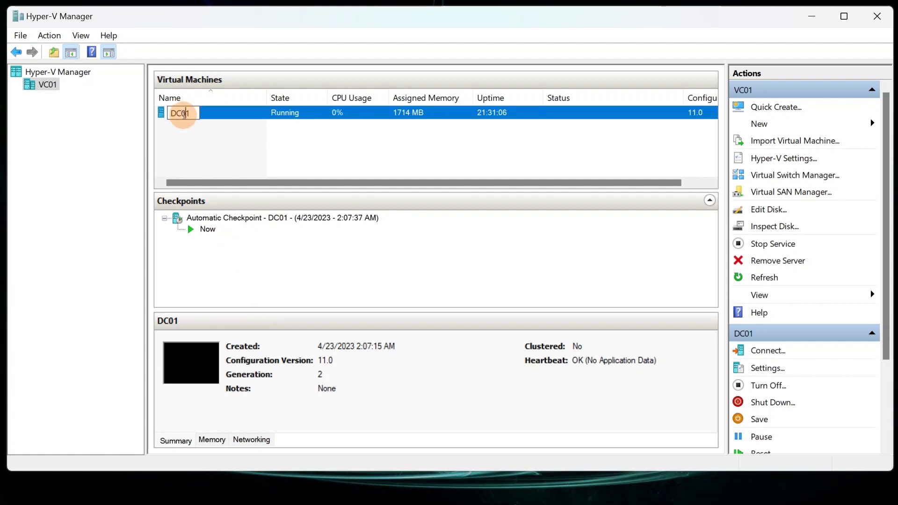
{"action": "left_click", "coordinate": [209, 128]}
{"action": "double_click", "coordinate": [218, 112]}
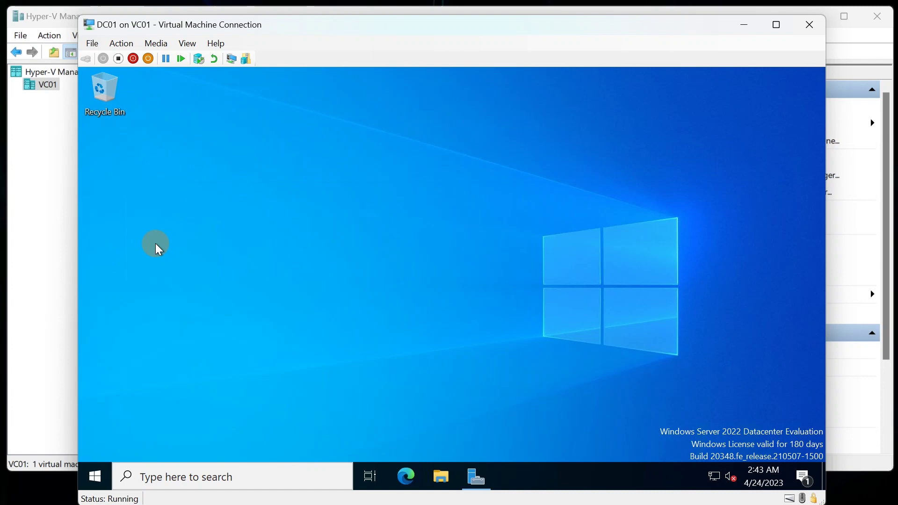
- Open the View menu of the DC01 connection to check the Enhanced session option
{"action": "left_click", "coordinate": [189, 44]}
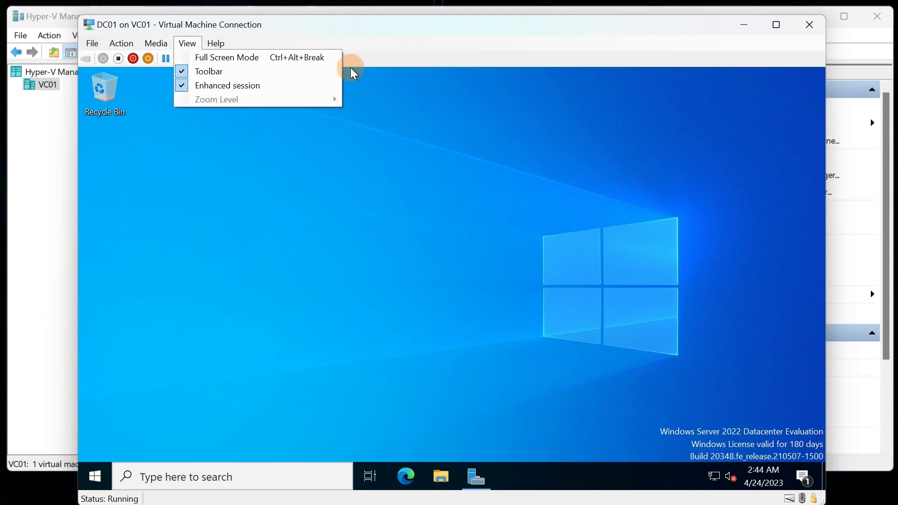
- Dismiss the View menu, nudge the connection window, and open DC01's Start menu
{"action": "left_click", "coordinate": [394, 38]}
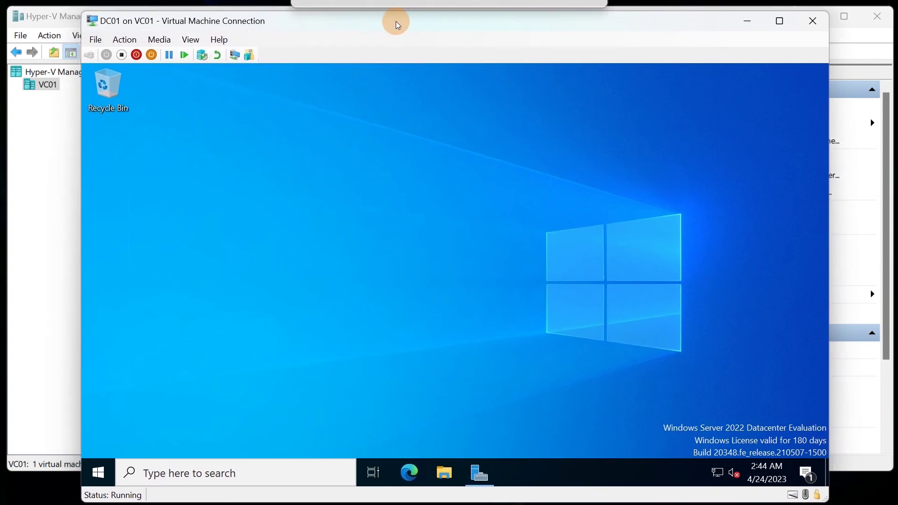
{"action": "left_click_drag", "start_coordinate": [394, 21], "coordinate": [395, 24]}
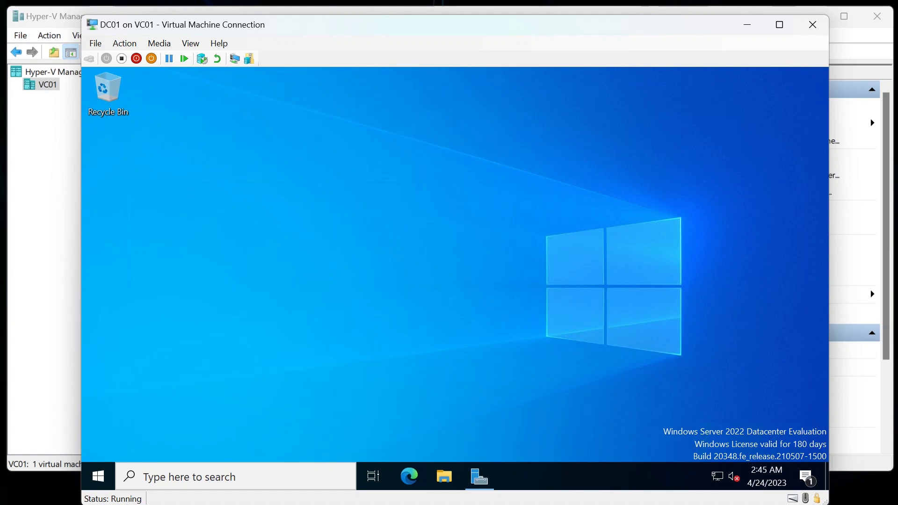
{"action": "left_click", "coordinate": [98, 478]}
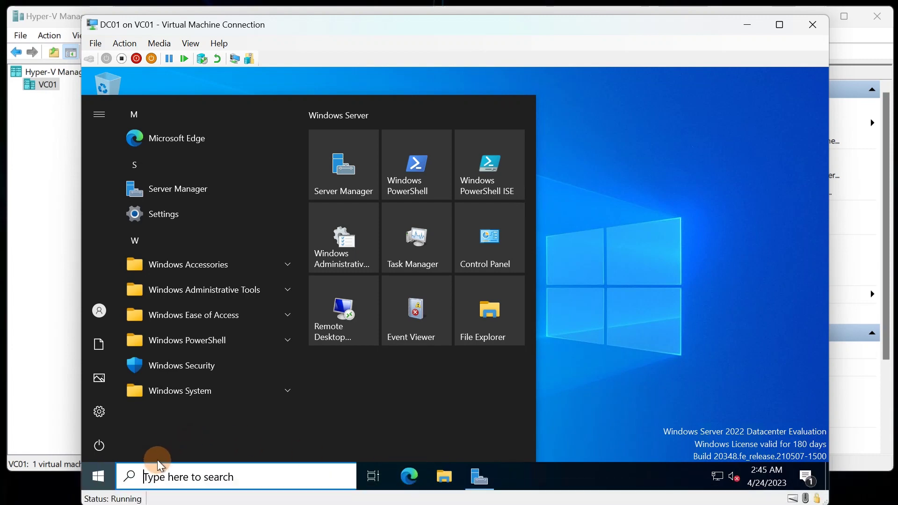
- Launch the Local Group Policy Editor by searching for gpedit
{"action": "left_click", "coordinate": [143, 473]}
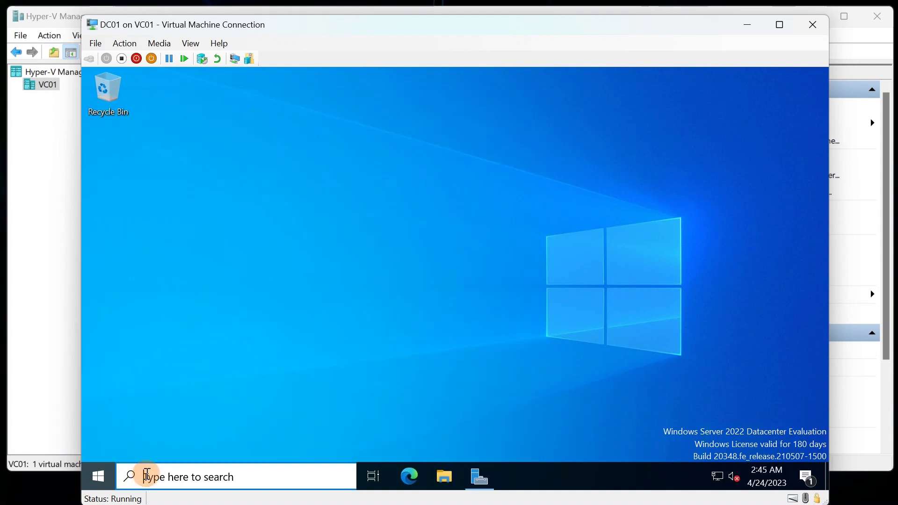
{"action": "type", "text": "g"}
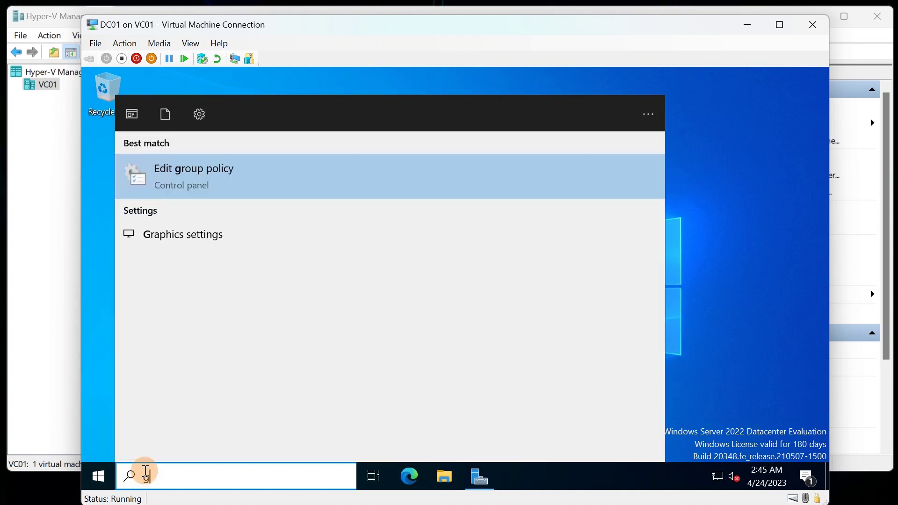
{"action": "type", "text": "pedit"}
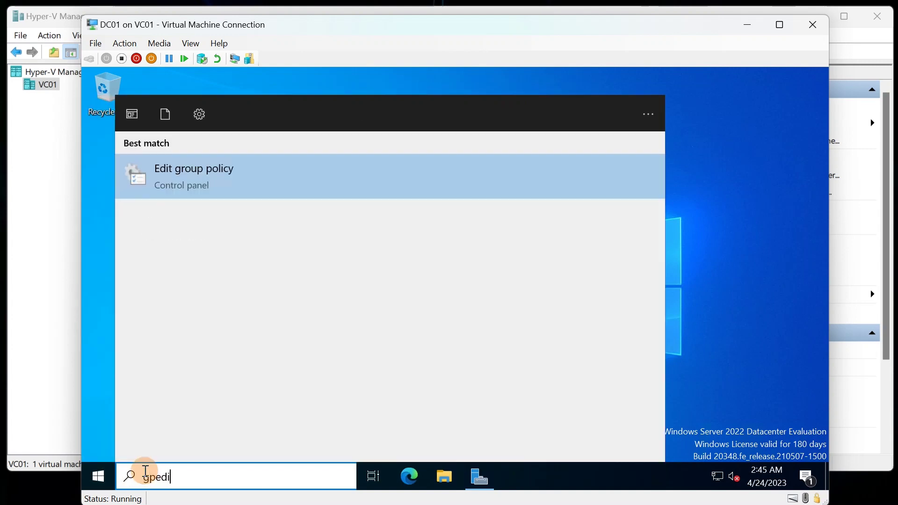
{"action": "left_click", "coordinate": [213, 184]}
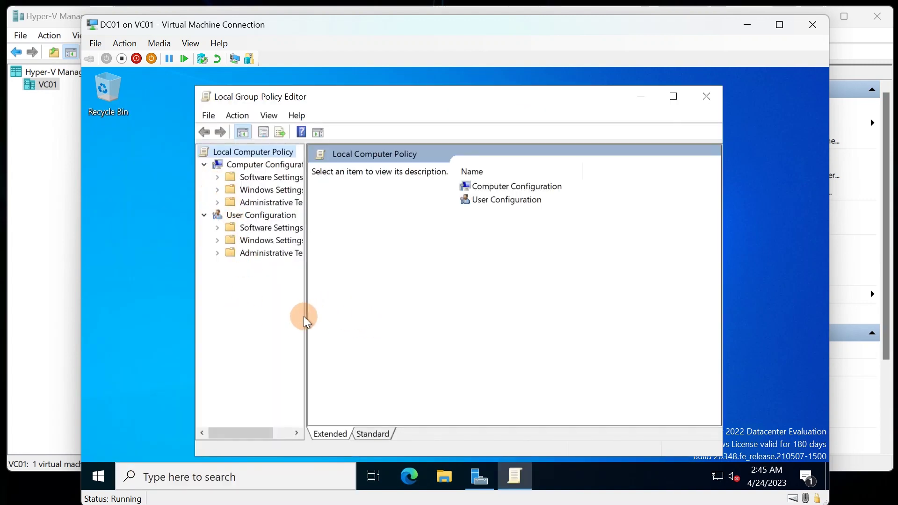
- Expand Computer Configuration > Administrative Templates > Windows Components, widening the tree pane
{"action": "left_click_drag", "start_coordinate": [305, 316], "coordinate": [354, 322]}
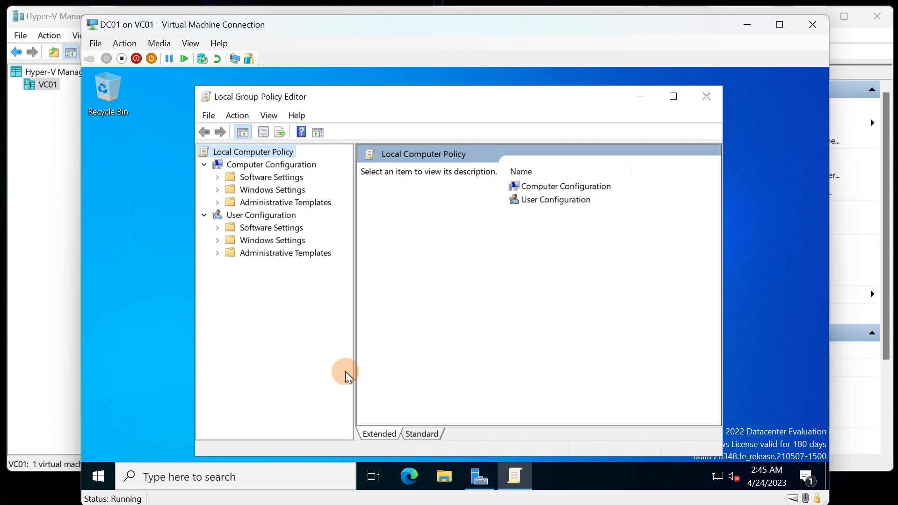
{"action": "left_click", "coordinate": [248, 166]}
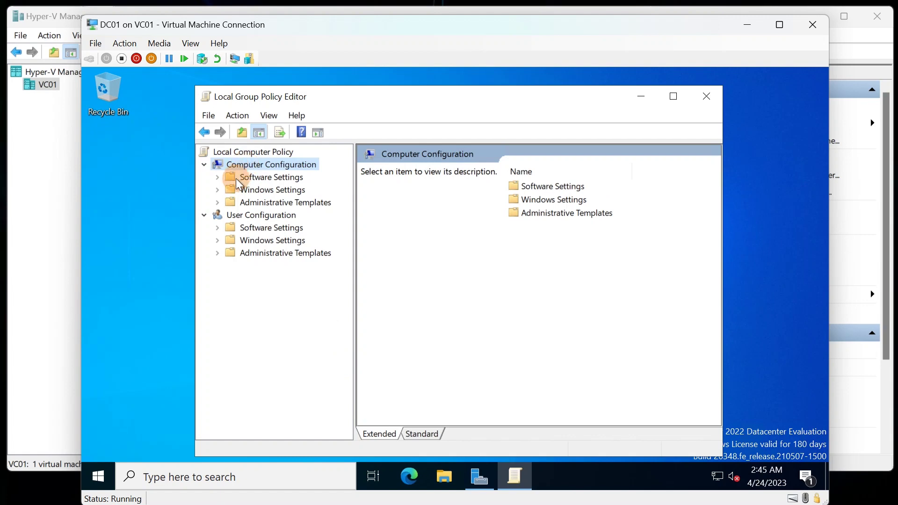
{"action": "left_click", "coordinate": [218, 203]}
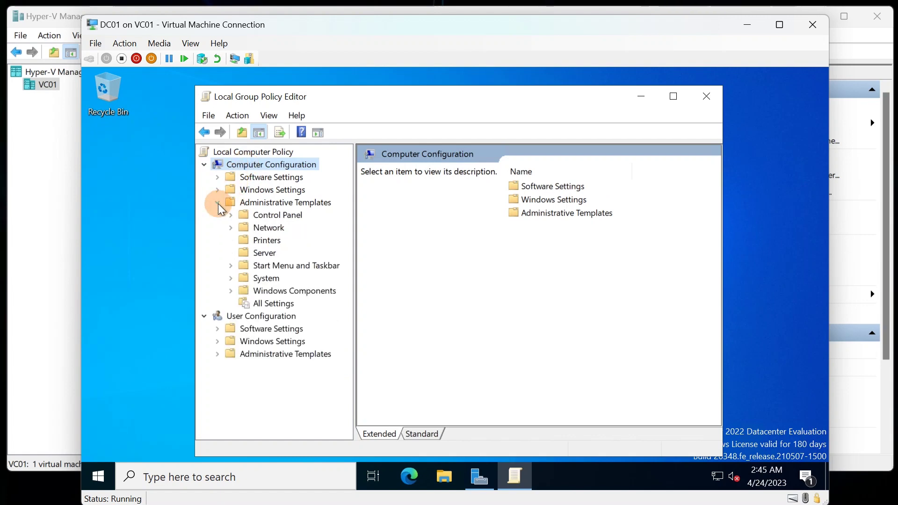
{"action": "left_click", "coordinate": [254, 291]}
{"action": "left_click", "coordinate": [232, 291]}
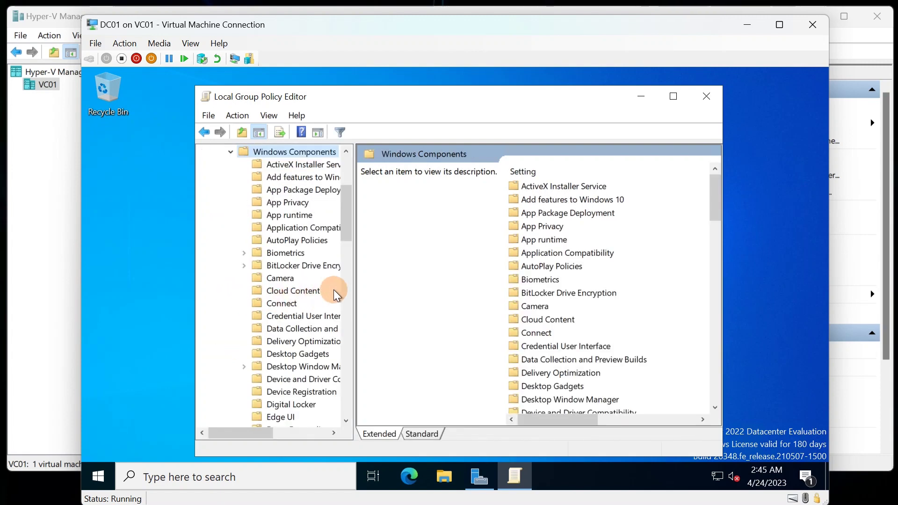
{"action": "left_click_drag", "start_coordinate": [354, 290], "coordinate": [416, 292]}
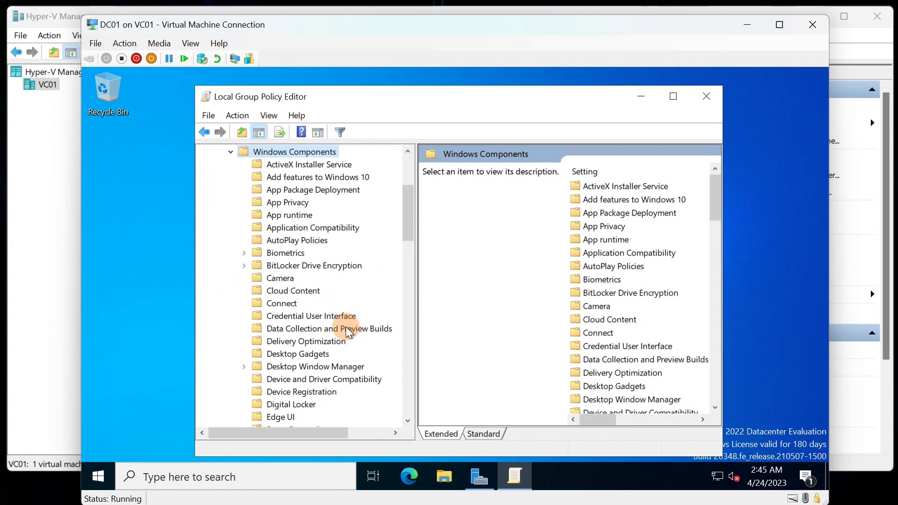
- Open Data Collection and Preview Builds, widen the editor, and scroll its 21 policy settings
{"action": "left_click", "coordinate": [334, 329]}
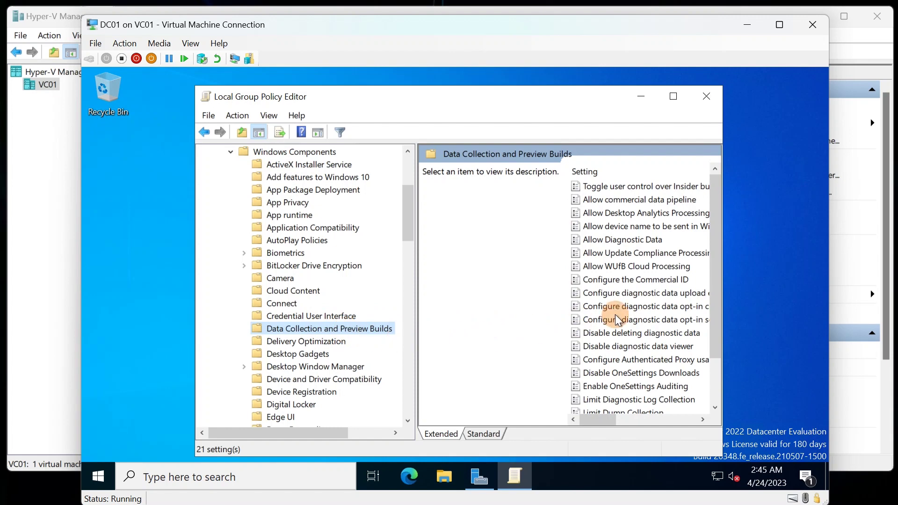
{"action": "left_click_drag", "start_coordinate": [723, 289], "coordinate": [801, 296]}
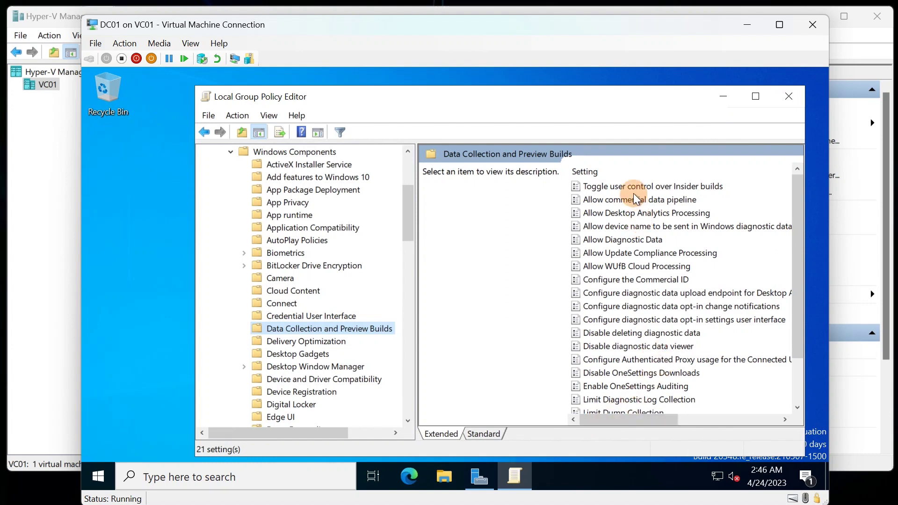
{"action": "scroll", "coordinate": [628, 243], "scroll_direction": "down", "scroll_amount": 2}
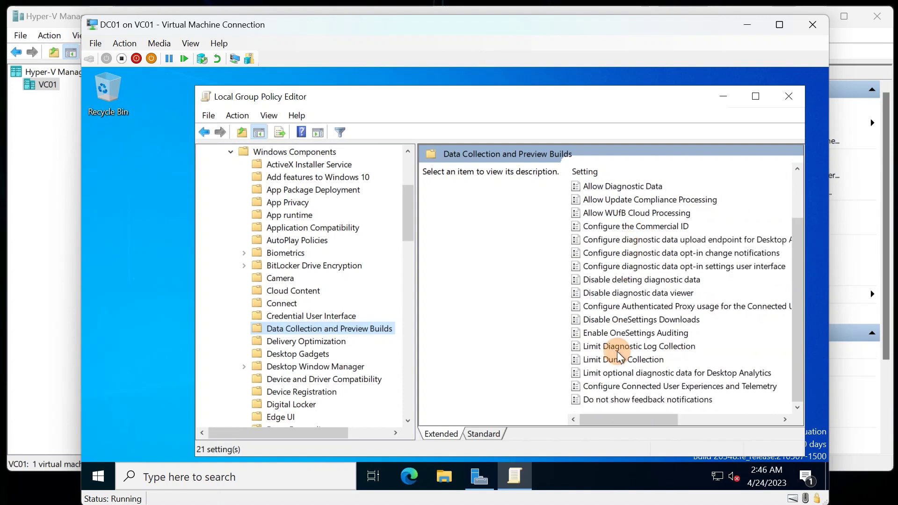
{"action": "scroll", "coordinate": [611, 383], "scroll_direction": "up", "scroll_amount": 2}
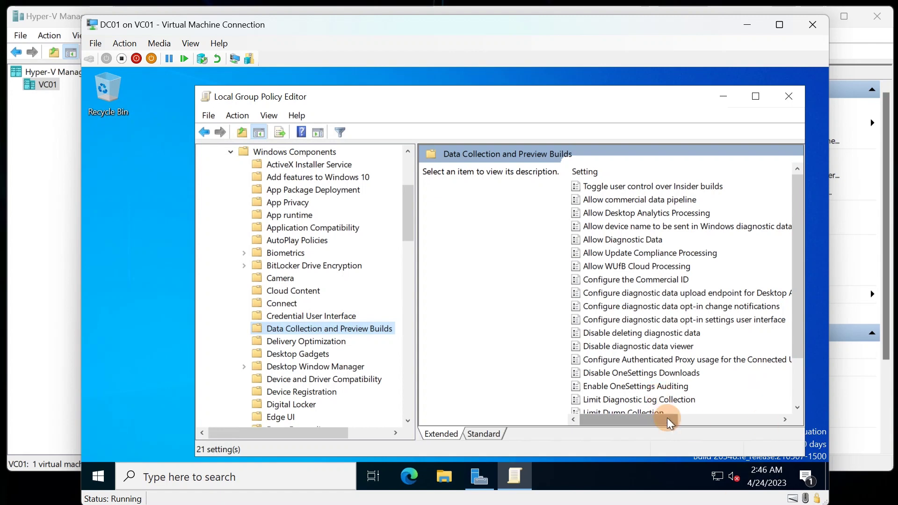
{"action": "scroll", "coordinate": [626, 295], "scroll_direction": "down", "scroll_amount": 2}
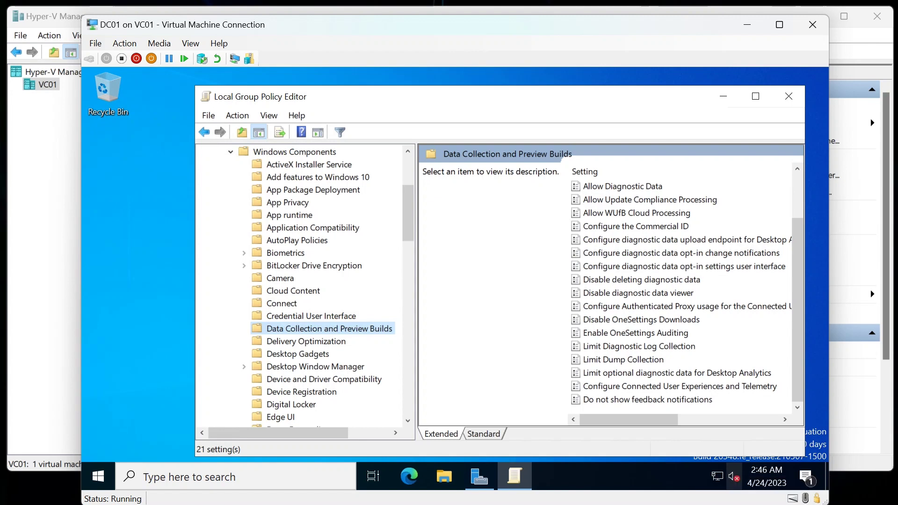
- Launch Registry Editor by searching regedit from the Start menu
{"action": "left_click", "coordinate": [107, 485]}
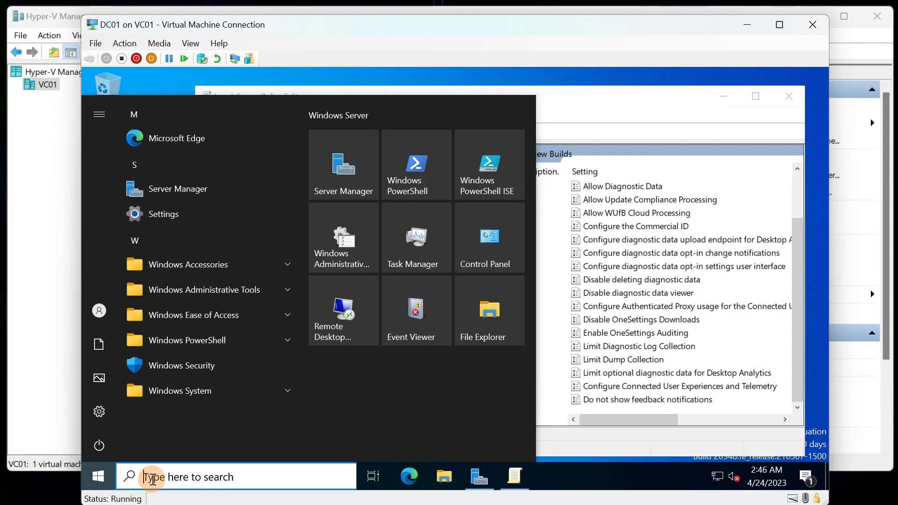
{"action": "left_click", "coordinate": [161, 478]}
{"action": "type", "text": "regedit"}
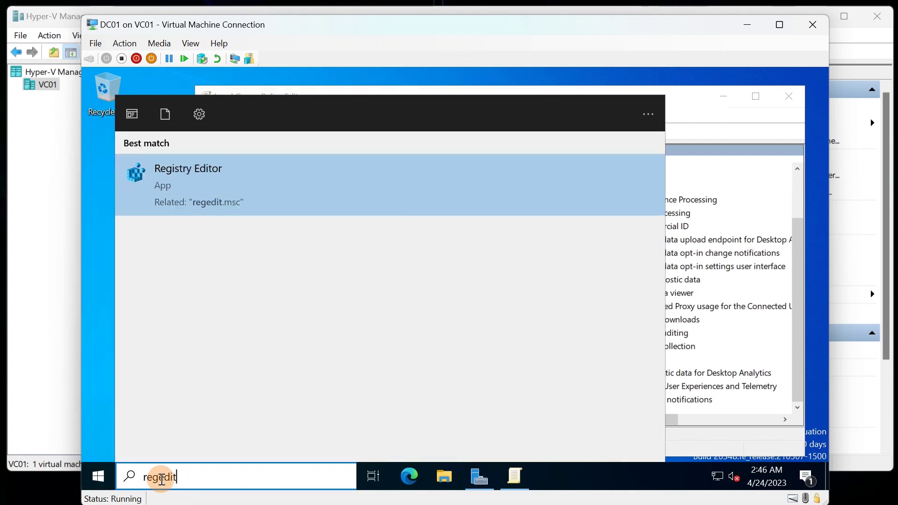
{"action": "key", "text": "Return"}
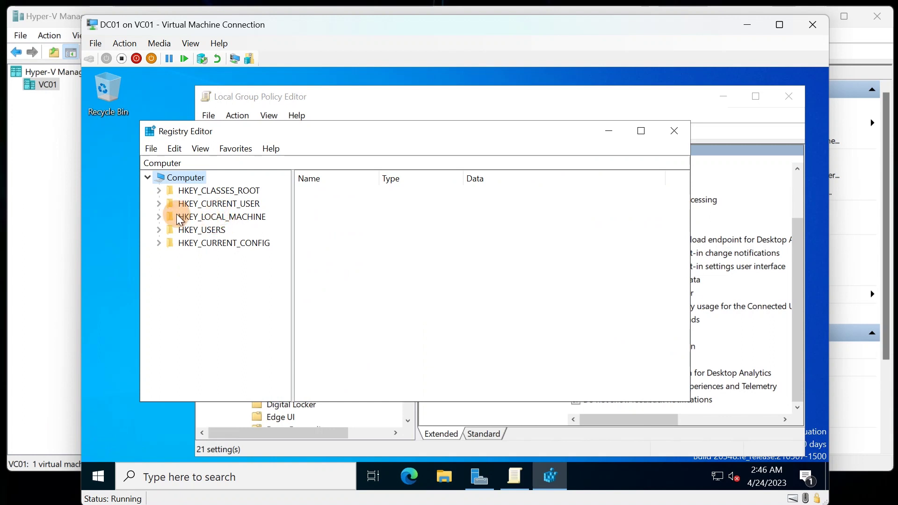
- Navigate to HKLM\SOFTWARE\Policies\Microsoft\Windows\DataCollection, where AllowTelemetry is 1
{"action": "left_click", "coordinate": [159, 217]}
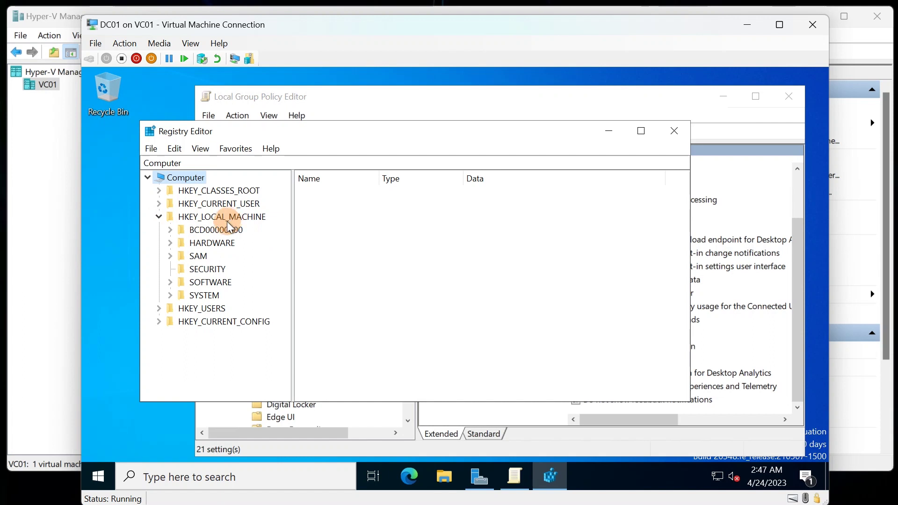
{"action": "left_click", "coordinate": [170, 283]}
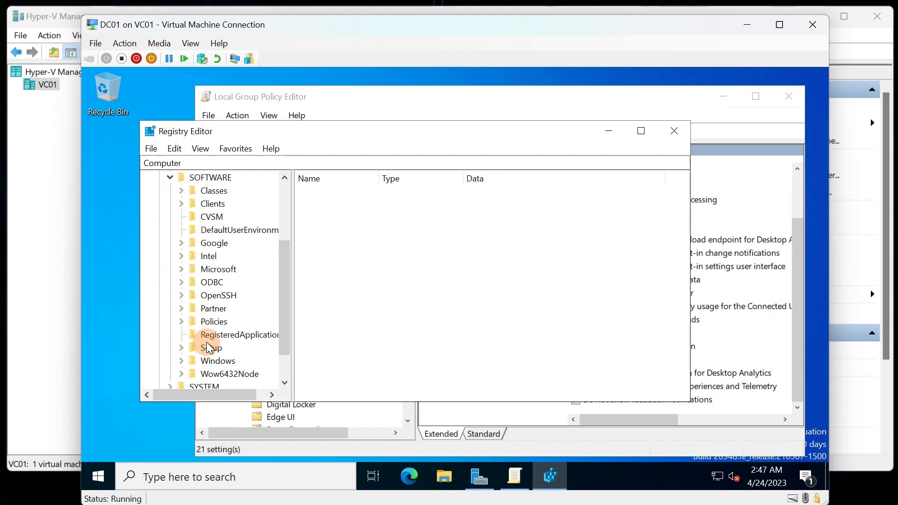
{"action": "left_click", "coordinate": [178, 322]}
{"action": "left_click", "coordinate": [181, 322]}
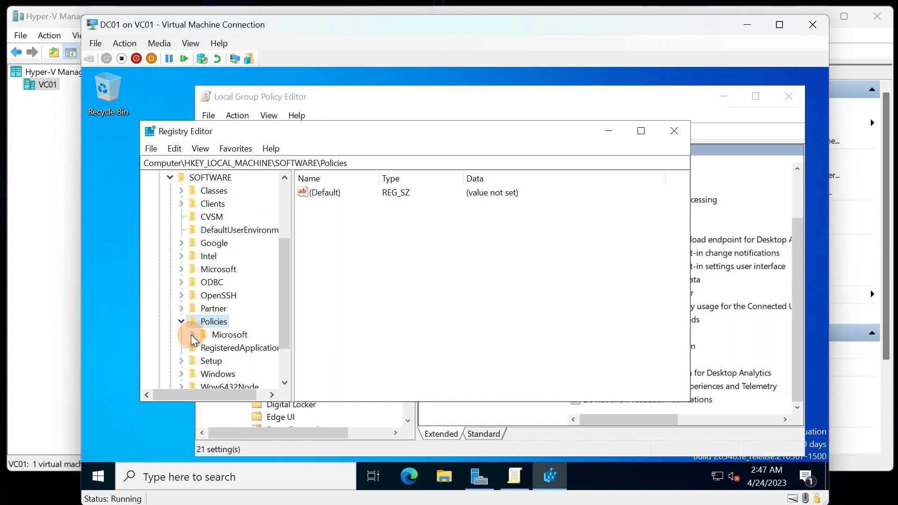
{"action": "left_click", "coordinate": [192, 335]}
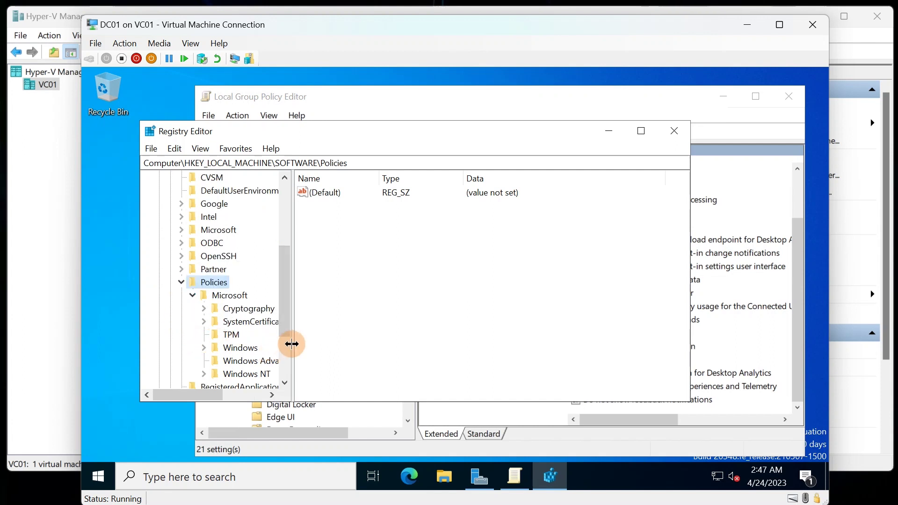
{"action": "left_click_drag", "start_coordinate": [291, 344], "coordinate": [344, 351]}
{"action": "left_click", "coordinate": [217, 352]}
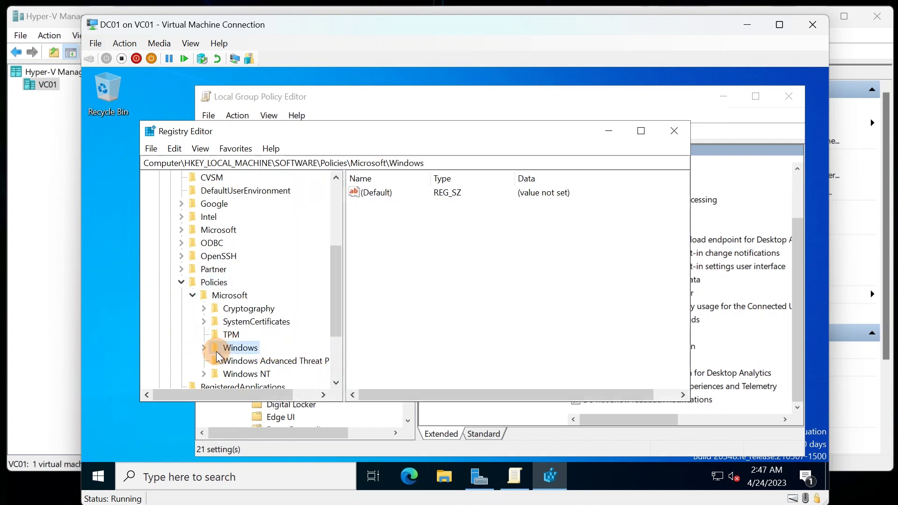
{"action": "left_click", "coordinate": [206, 350]}
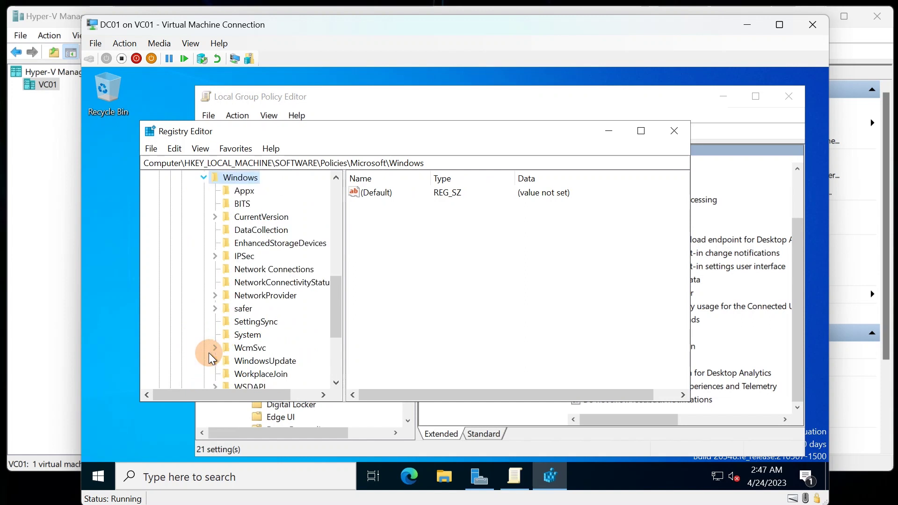
{"action": "left_click", "coordinate": [260, 232]}
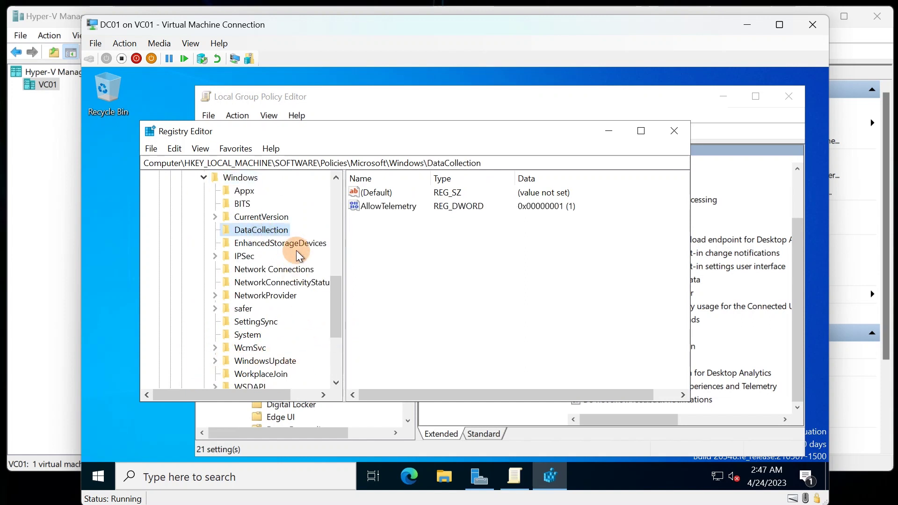
{"action": "left_click_drag", "start_coordinate": [332, 128], "coordinate": [293, 135]}
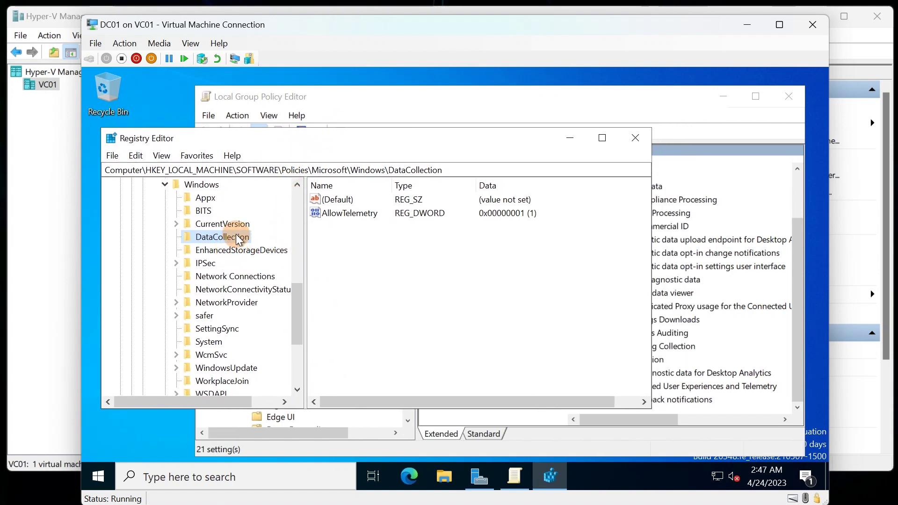
- Edit the AllowTelemetry DWORD, replacing its value data 1 with 0
{"action": "left_click", "coordinate": [360, 215]}
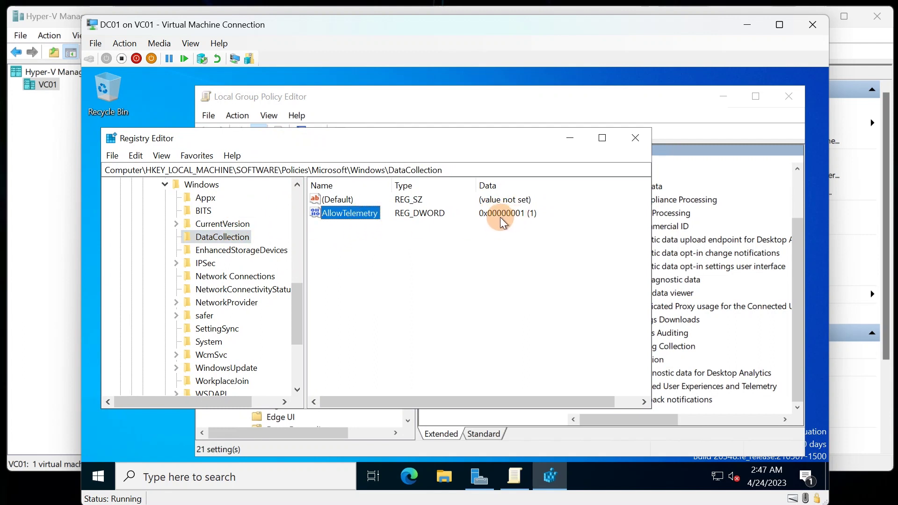
{"action": "double_click", "coordinate": [370, 215]}
{"action": "left_click", "coordinate": [164, 274]}
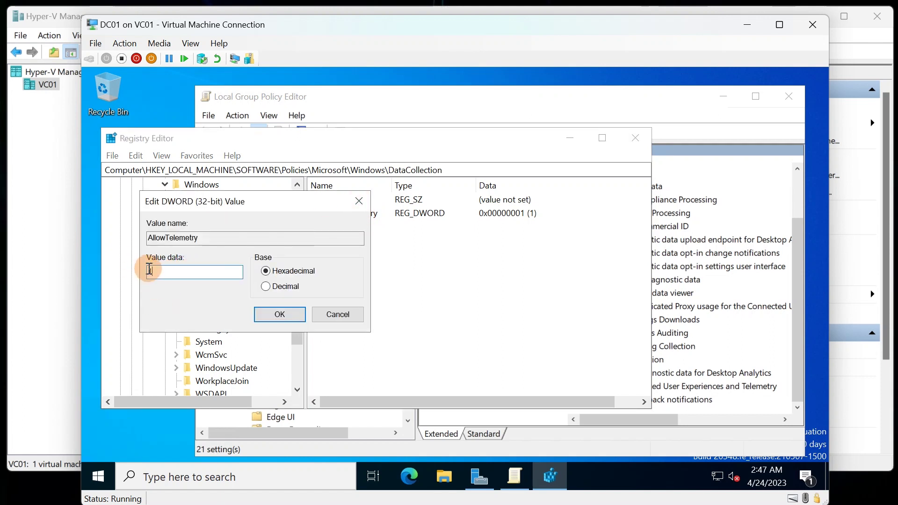
{"action": "left_click_drag", "start_coordinate": [179, 275], "coordinate": [123, 269]}
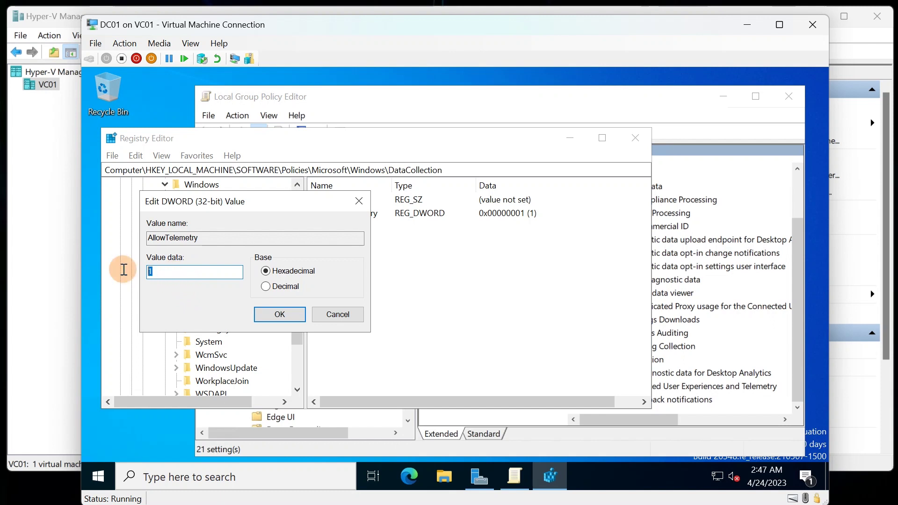
{"action": "type", "text": "0"}
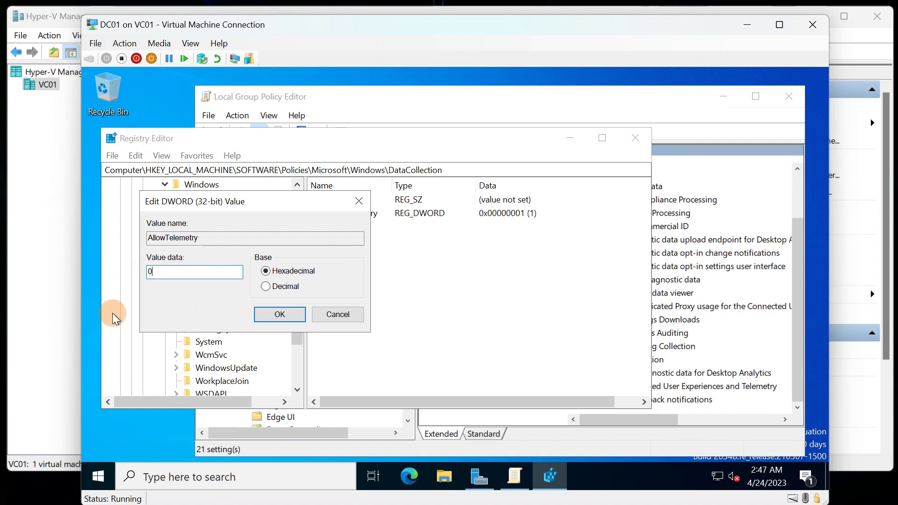
- Open the Services console by searching for services in the Start menu
{"action": "mouse_move", "coordinate": [479, 476]}
{"action": "left_click", "coordinate": [150, 448]}
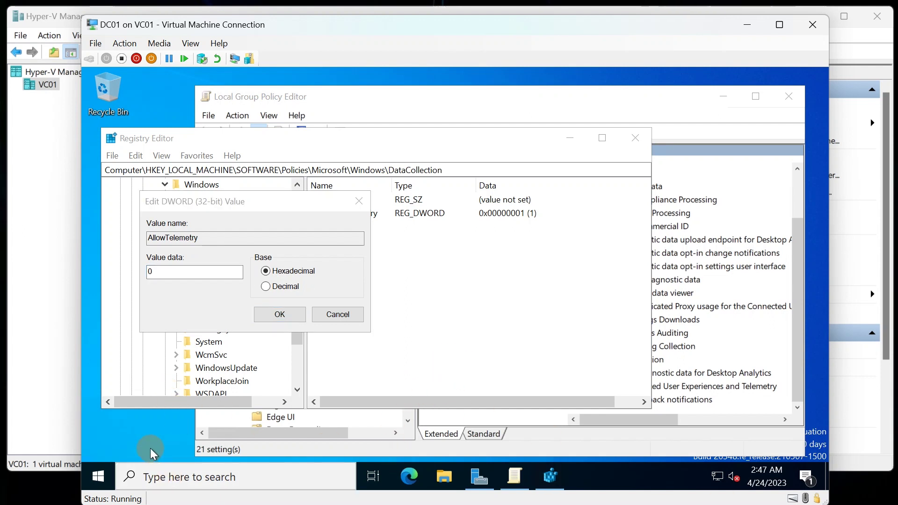
{"action": "left_click", "coordinate": [97, 481]}
{"action": "type", "text": "services"}
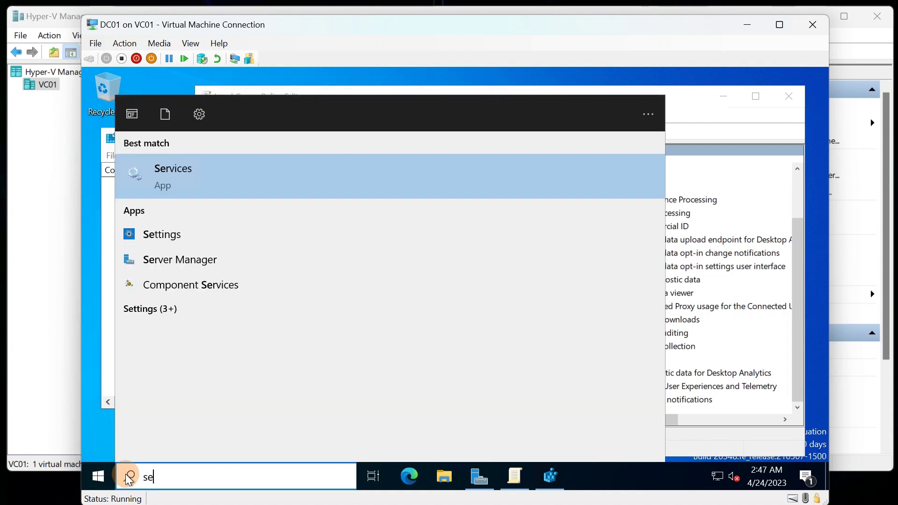
{"action": "left_click", "coordinate": [205, 173]}
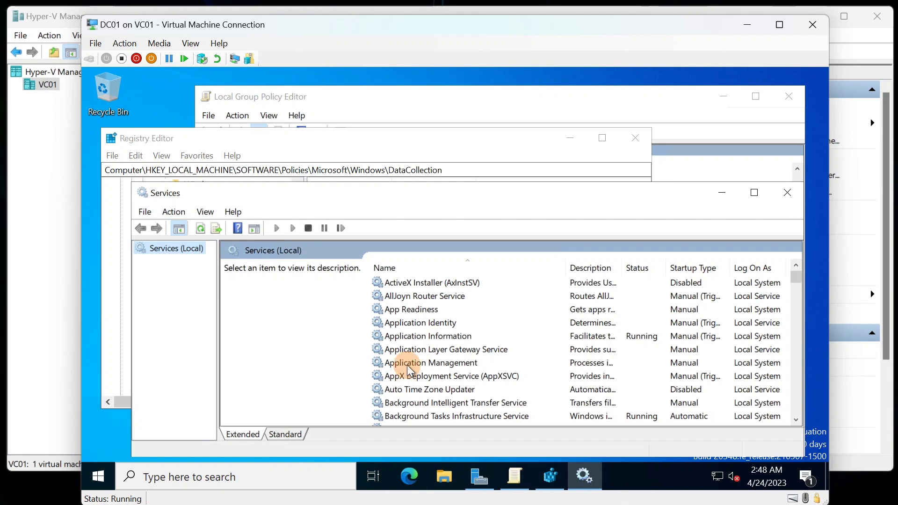
- Open Connected User Experiences and Telemetry properties and view its Startup type choices
{"action": "scroll", "coordinate": [411, 386], "scroll_direction": "down", "scroll_amount": 3}
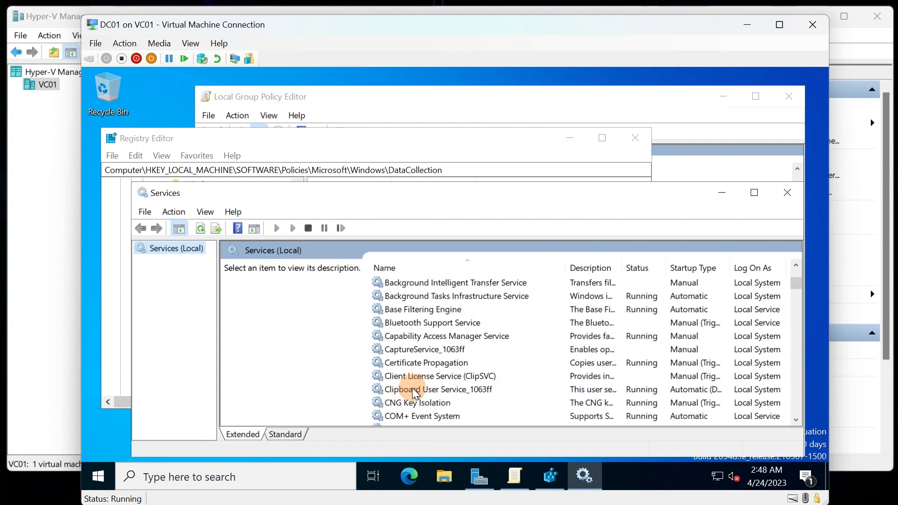
{"action": "scroll", "coordinate": [433, 379], "scroll_direction": "down", "scroll_amount": 2}
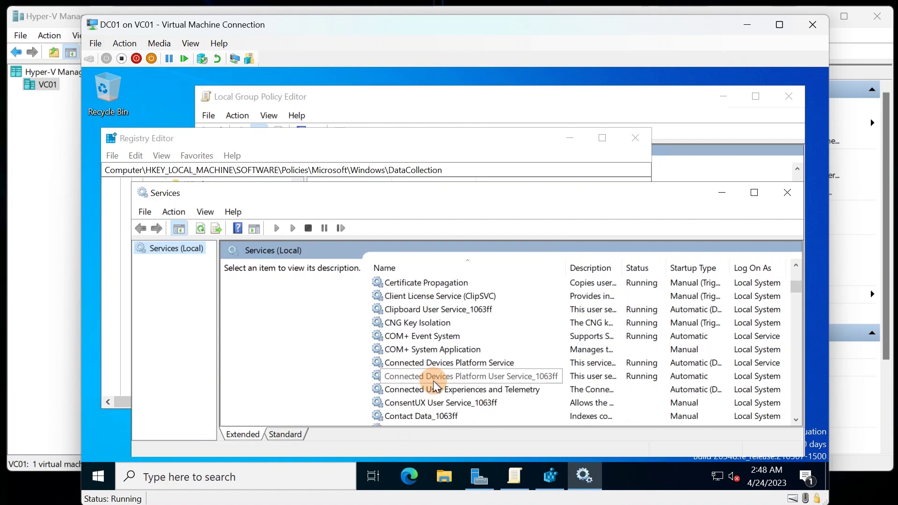
{"action": "left_click", "coordinate": [453, 392]}
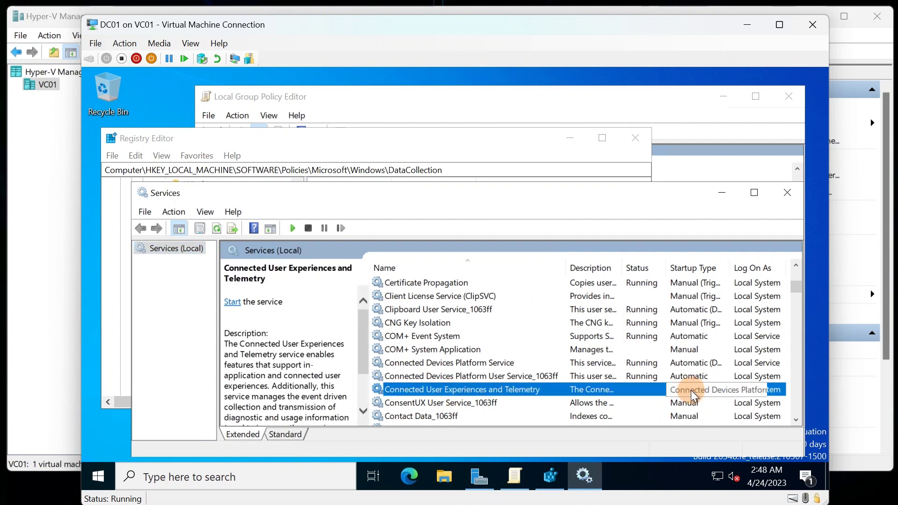
{"action": "double_click", "coordinate": [477, 389]}
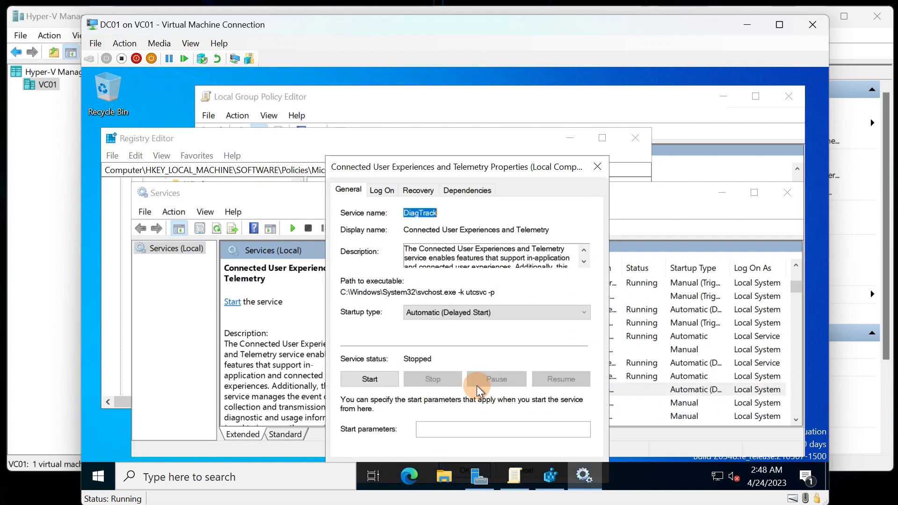
{"action": "left_click", "coordinate": [436, 315]}
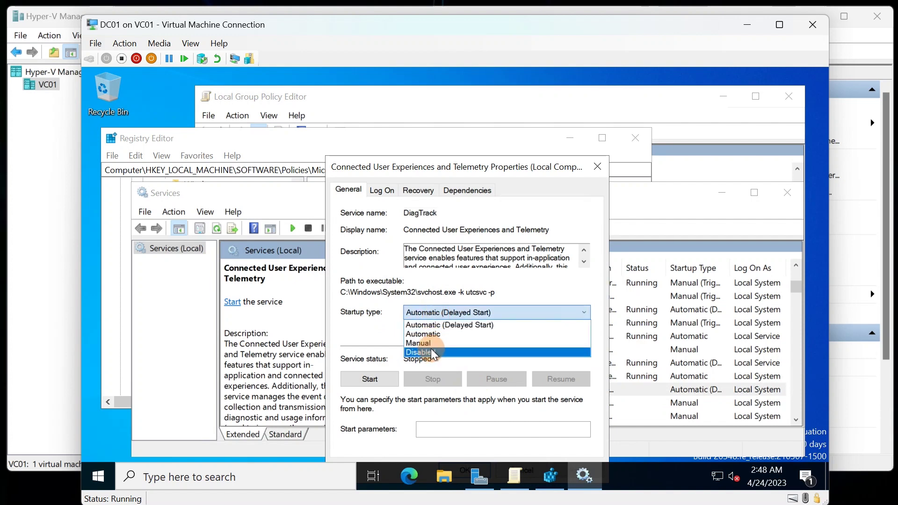
{"action": "mouse_move", "coordinate": [551, 476]}
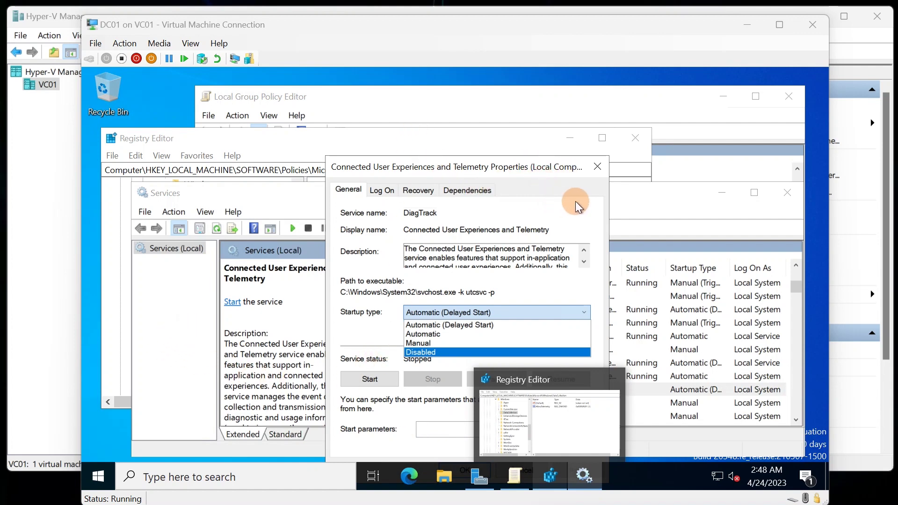
{"action": "left_click", "coordinate": [598, 167]}
- Close the telemetry service's properties, leaving startup type Automatic (Delayed Start)
{"action": "left_click", "coordinate": [598, 167]}
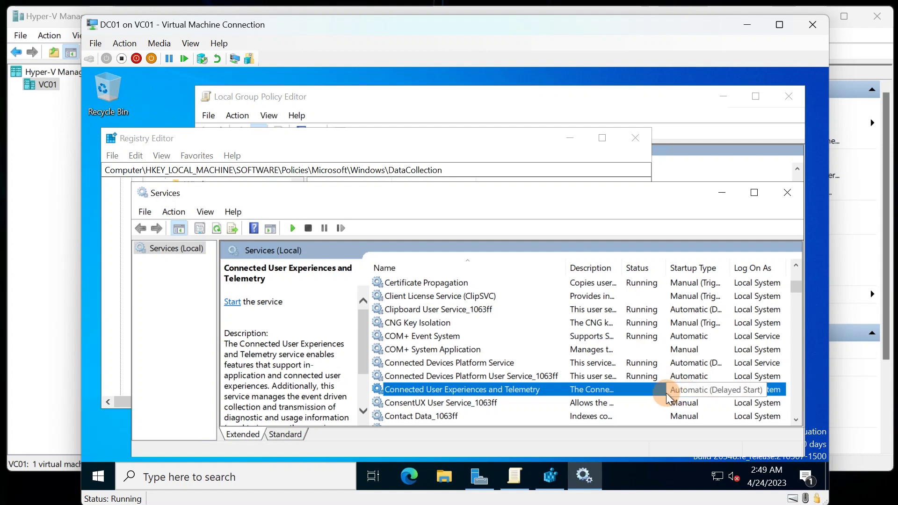
- Confirm the AllowTelemetry edit, minimize Group Policy Editor, move Registry Editor aside, and open Start
{"action": "left_click", "coordinate": [299, 139]}
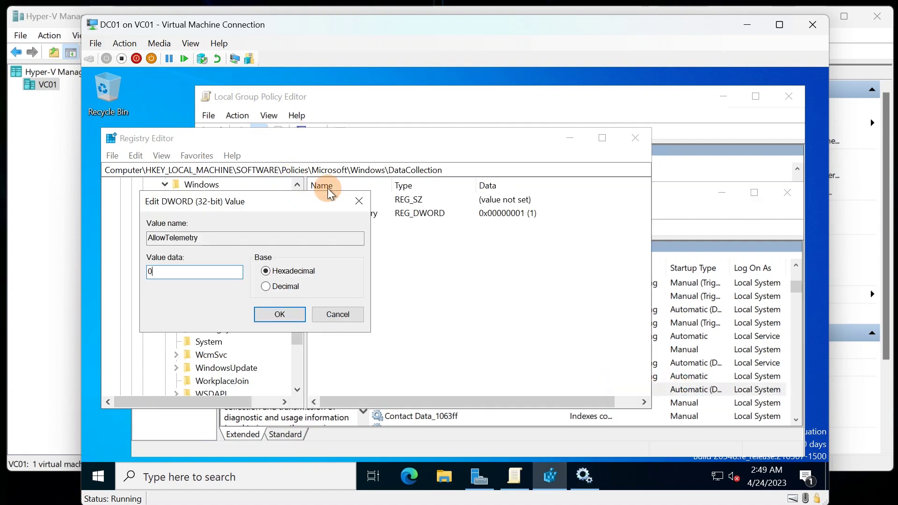
{"action": "left_click", "coordinate": [301, 315]}
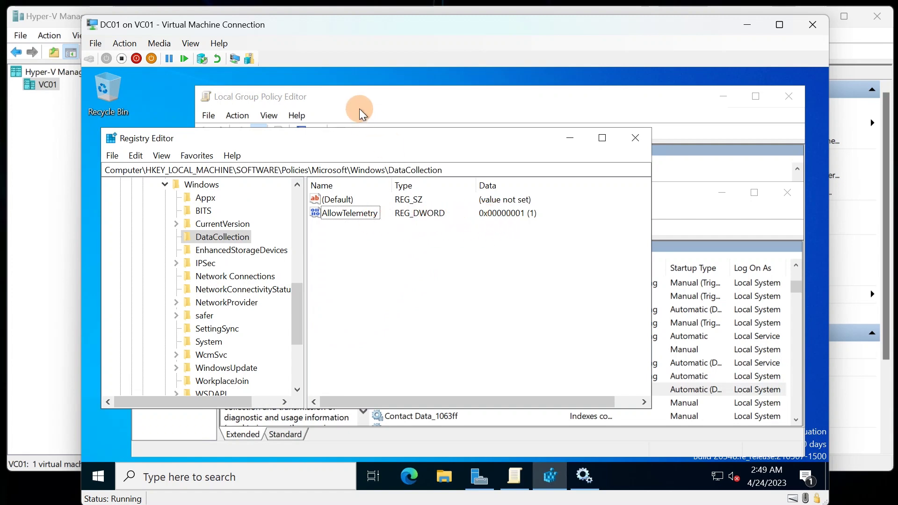
{"action": "left_click", "coordinate": [725, 97]}
{"action": "left_click_drag", "start_coordinate": [482, 142], "coordinate": [650, 80]}
{"action": "left_click", "coordinate": [98, 476]}
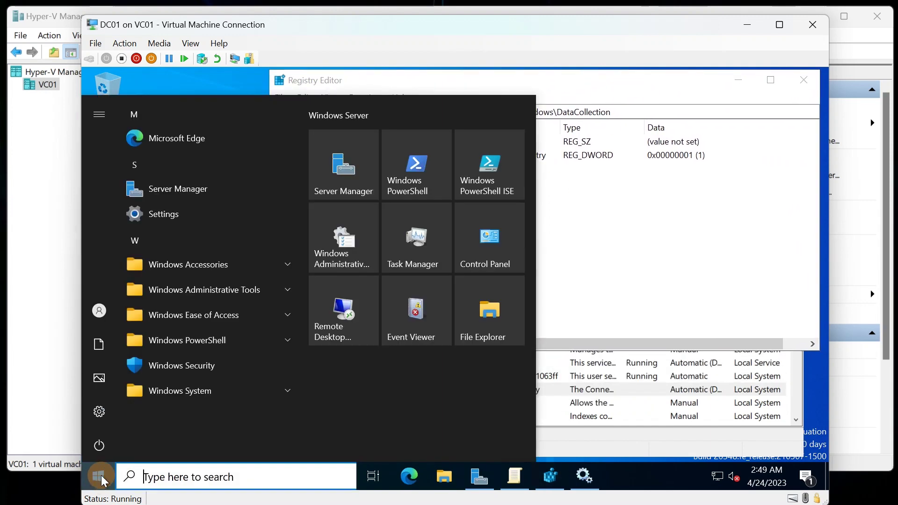
- Launch Windows PowerShell as Administrator and reposition and resize its window
{"action": "right_click", "coordinate": [425, 180]}
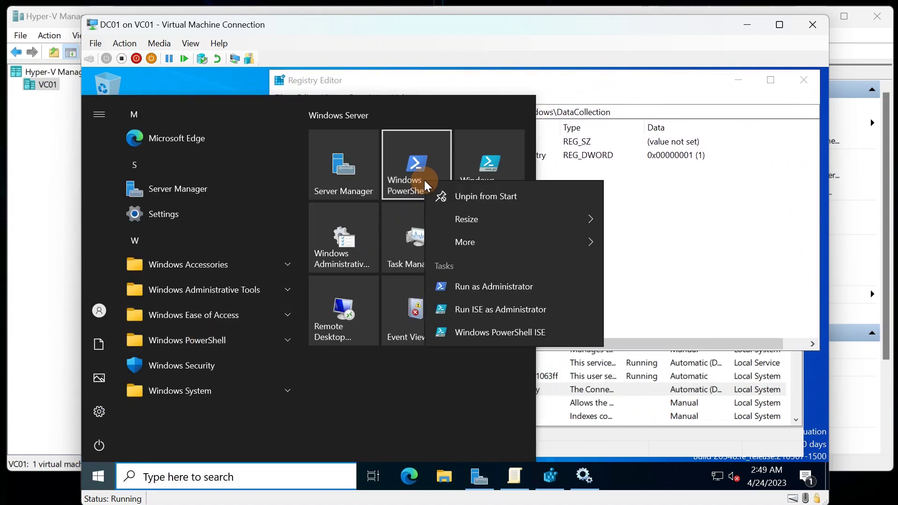
{"action": "left_click", "coordinate": [486, 290]}
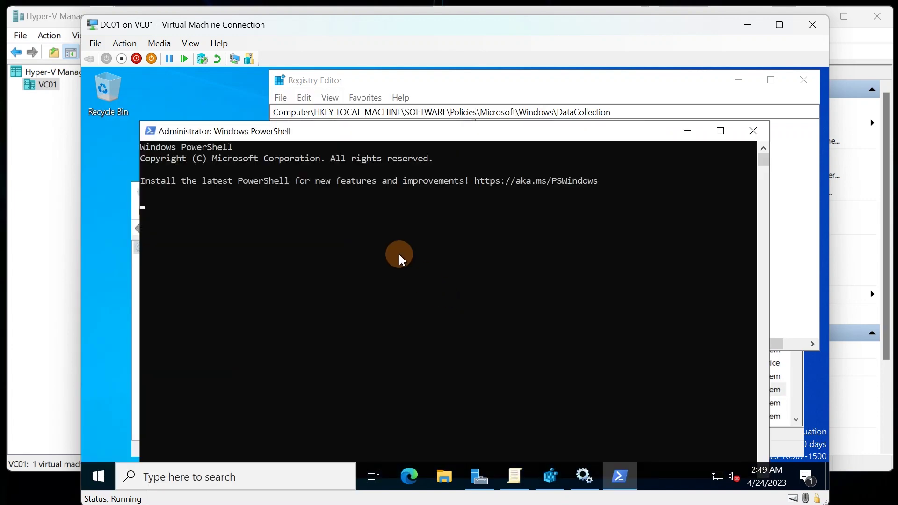
{"action": "left_click_drag", "start_coordinate": [260, 96], "coordinate": [239, 78]}
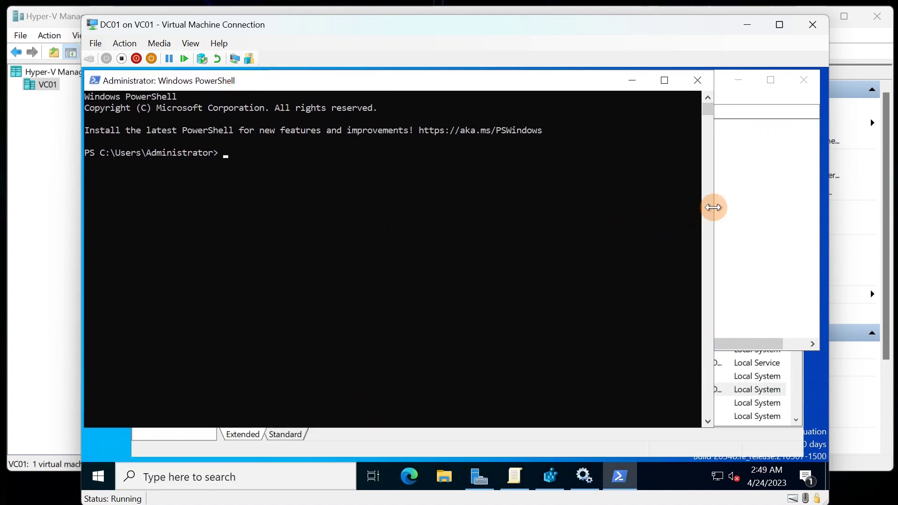
{"action": "left_click_drag", "start_coordinate": [713, 206], "coordinate": [635, 209]}
{"action": "left_click", "coordinate": [313, 298]}
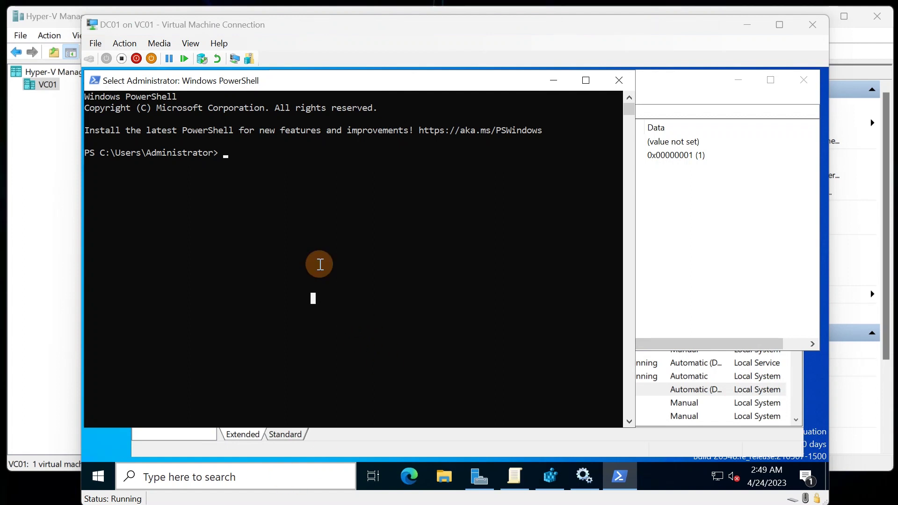
- Clear the botched paste and paste Set-ItemProperty AllowTelemetry -Value 0 at a fresh prompt
{"action": "left_click", "coordinate": [260, 194]}
{"action": "right_click", "coordinate": [258, 164]}
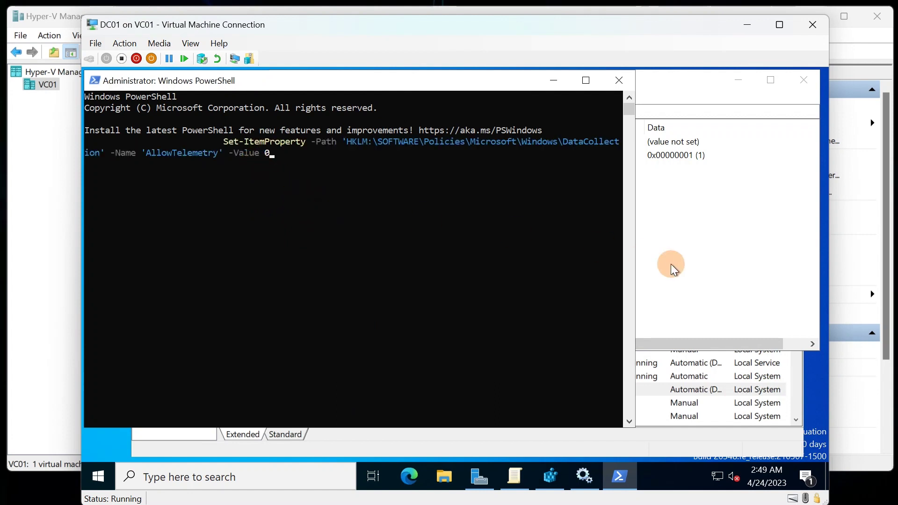
{"action": "left_click_drag", "start_coordinate": [636, 258], "coordinate": [771, 271]}
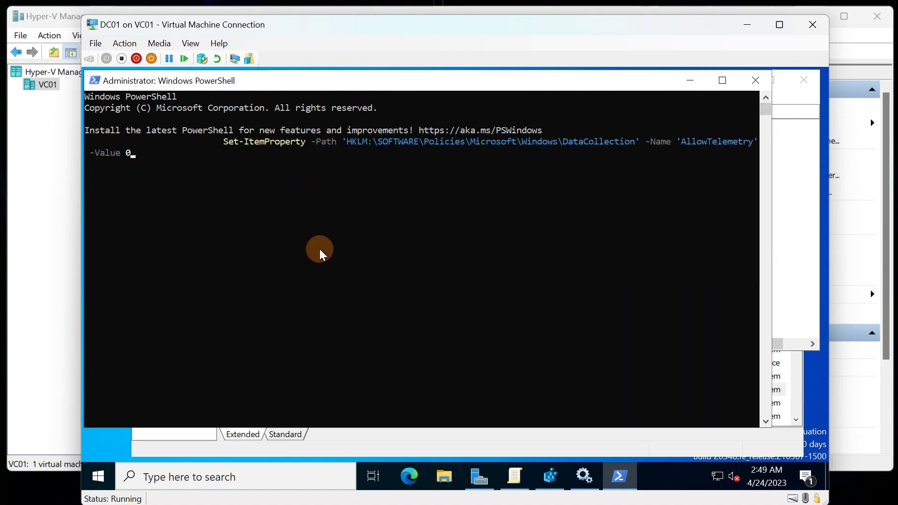
{"action": "left_click", "coordinate": [225, 143]}
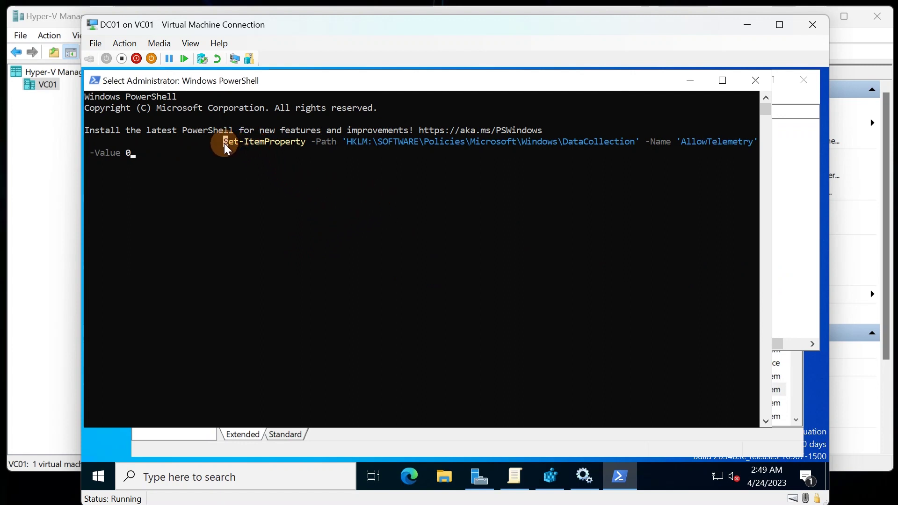
{"action": "key", "text": "Escape"}
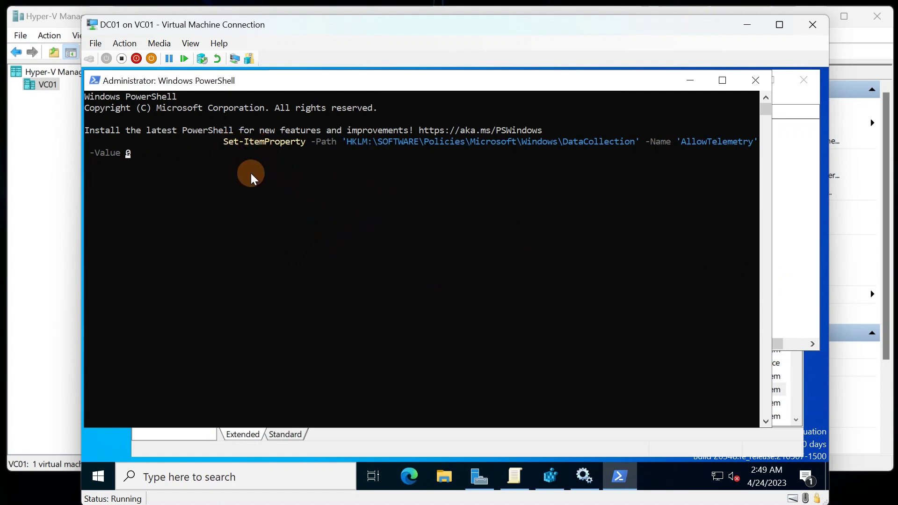
{"action": "key", "text": "Left"}
{"action": "key", "text": "BackSpace"}
{"action": "key", "text": "BackSpace"}
{"action": "key", "text": "BackSpace"}
{"action": "key", "text": "BackSpace"}
{"action": "key", "text": "BackSpace"}
{"action": "key", "text": "BackSpace"}
{"action": "key", "text": "BackSpace"}
{"action": "key", "text": "BackSpace"}
{"action": "key", "text": "BackSpace"}
{"action": "key", "text": "BackSpace"}
{"action": "key", "text": "BackSpace"}
{"action": "key", "text": "BackSpace"}
{"action": "key", "text": "BackSpace"}
{"action": "key", "text": "BackSpace"}
{"action": "key", "text": "BackSpace"}
{"action": "key", "text": "BackSpace"}
{"action": "key", "text": "BackSpace"}
{"action": "key", "text": "BackSpace"}
{"action": "key", "text": "BackSpace"}
{"action": "key", "text": "BackSpace"}
{"action": "key", "text": "BackSpace"}
{"action": "key", "text": "BackSpace"}
{"action": "key", "text": "BackSpace"}
{"action": "key", "text": "BackSpace"}
{"action": "key", "text": "BackSpace"}
{"action": "key", "text": "BackSpace"}
{"action": "key", "text": "BackSpace"}
{"action": "key", "text": "BackSpace"}
{"action": "key", "text": "BackSpace"}
{"action": "key", "text": "BackSpace"}
{"action": "key", "text": "BackSpace"}
{"action": "key", "text": "BackSpace"}
{"action": "key", "text": "BackSpace"}
{"action": "key", "text": "BackSpace"}
{"action": "key", "text": "BackSpace"}
{"action": "key", "text": "BackSpace"}
{"action": "key", "text": "BackSpace"}
{"action": "key", "text": "BackSpace"}
{"action": "key", "text": "BackSpace"}
{"action": "key", "text": "BackSpace"}
{"action": "key", "text": "BackSpace"}
{"action": "key", "text": "BackSpace"}
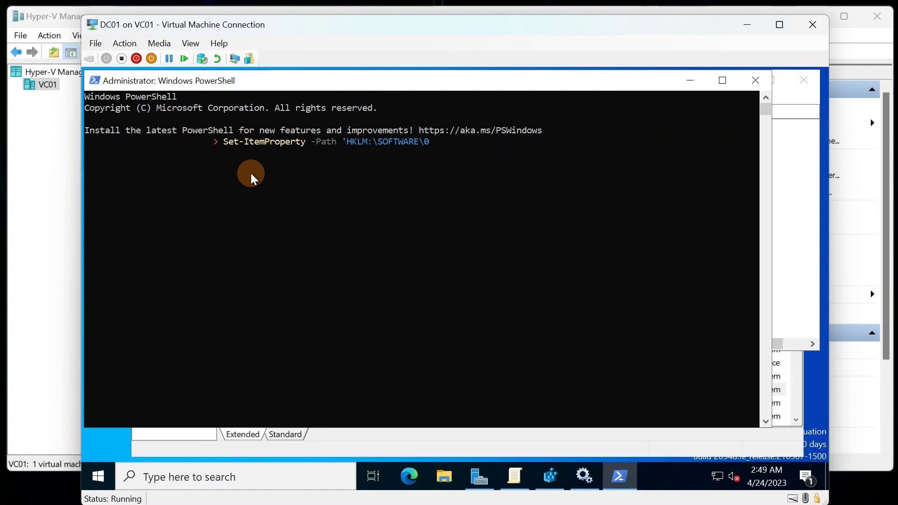
{"action": "key", "text": "BackSpace"}
{"action": "key", "text": "BackSpace"}
{"action": "key", "text": "BackSpace"}
{"action": "key", "text": "BackSpace"}
{"action": "key", "text": "BackSpace"}
{"action": "key", "text": "BackSpace"}
{"action": "key", "text": "BackSpace"}
{"action": "key", "text": "BackSpace"}
{"action": "key", "text": "BackSpace"}
{"action": "key", "text": "BackSpace"}
{"action": "key", "text": "BackSpace"}
{"action": "key", "text": "BackSpace"}
{"action": "key", "text": "BackSpace"}
{"action": "key", "text": "BackSpace"}
{"action": "key", "text": "BackSpace"}
{"action": "key", "text": "BackSpace"}
{"action": "key", "text": "BackSpace"}
{"action": "key", "text": "BackSpace"}
{"action": "key", "text": "BackSpace"}
{"action": "key", "text": "BackSpace"}
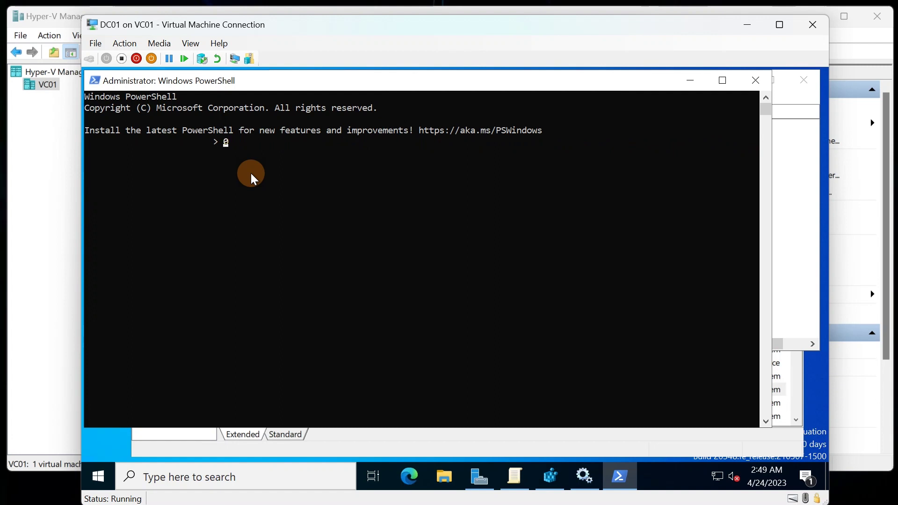
{"action": "key", "text": "BackSpace"}
{"action": "key", "text": "Return"}
{"action": "key", "text": "Return"}
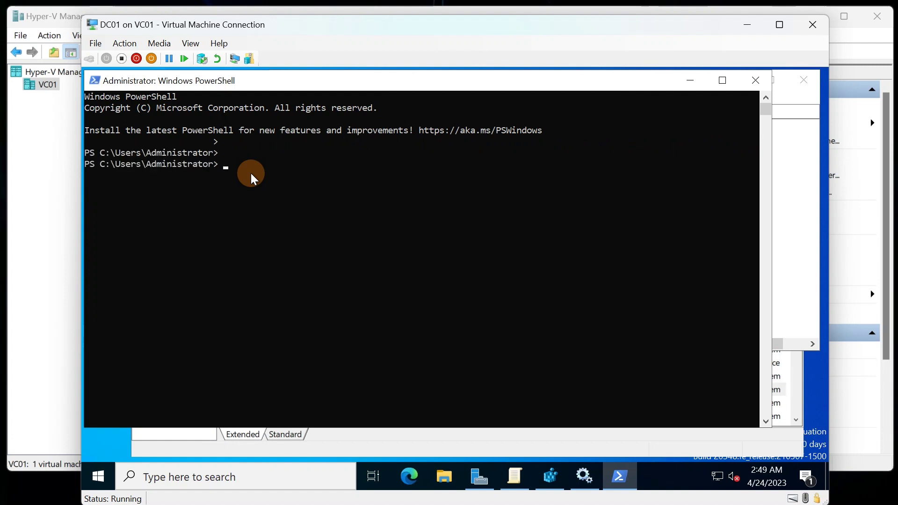
{"action": "type", "text": "Set-ItemProperty -Path 'HKLM:\\SOFTWARE\\Policies\\Microsoft\\Windows\\DataCollection' -Name 'AllowTelemetry' -Value 0"}
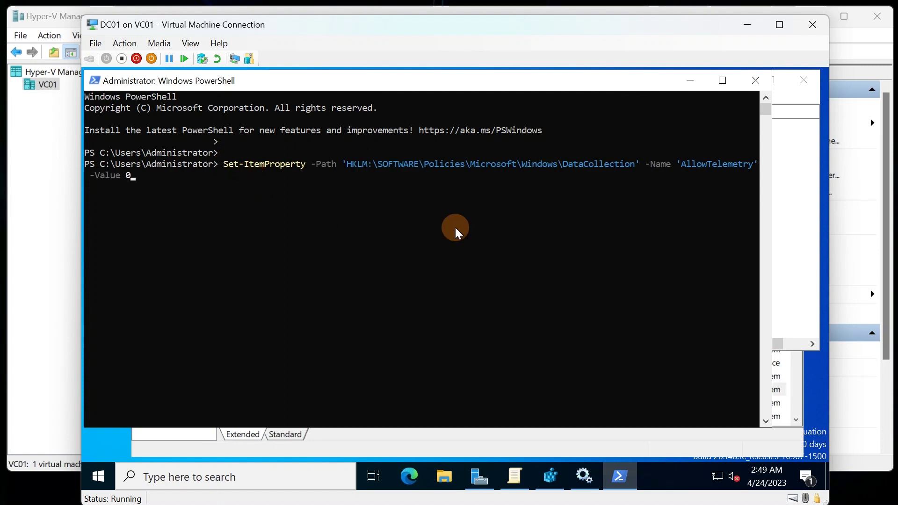
{"action": "left_click_drag", "start_coordinate": [775, 199], "coordinate": [829, 200]}
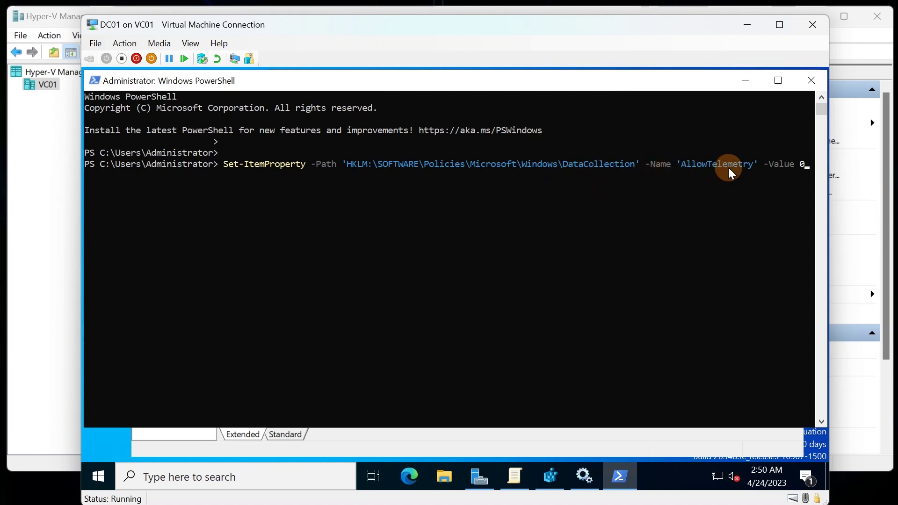
- Run Set-ItemProperty on HKLM:\SOFTWARE\Policies\Microsoft\Windows\DataCollection setting AllowTelemetry to 0
{"action": "left_click", "coordinate": [402, 443]}
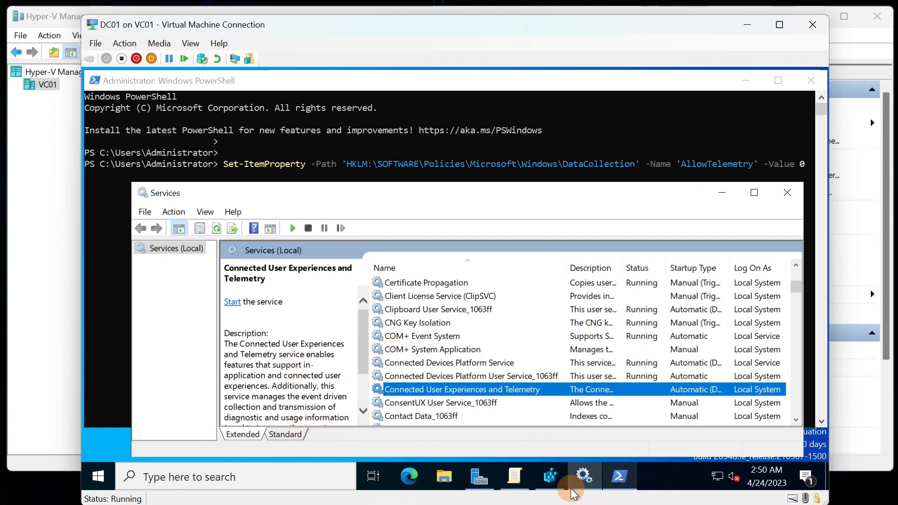
{"action": "left_click", "coordinate": [541, 479]}
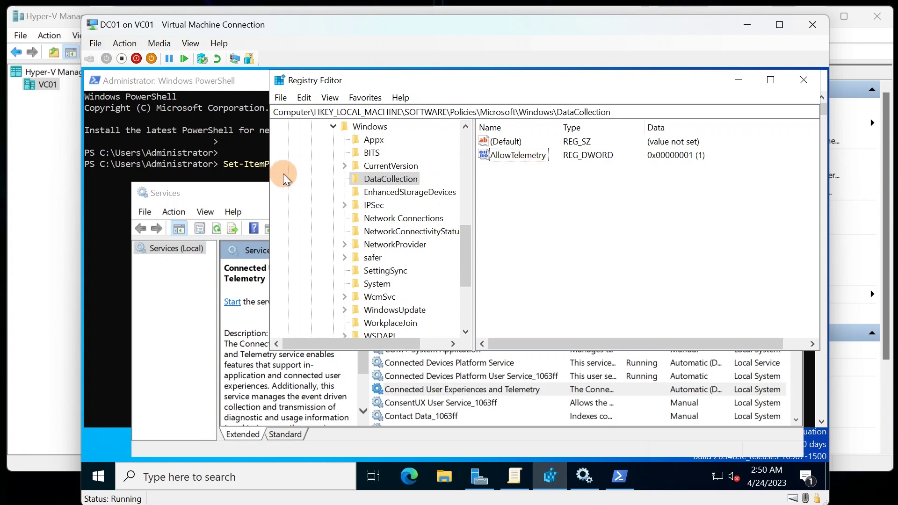
{"action": "left_click", "coordinate": [249, 158]}
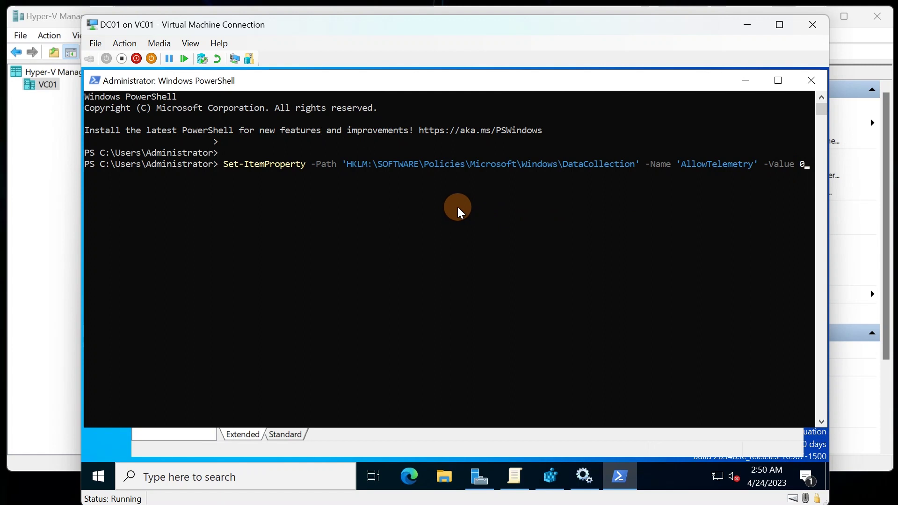
{"action": "key", "text": "Return"}
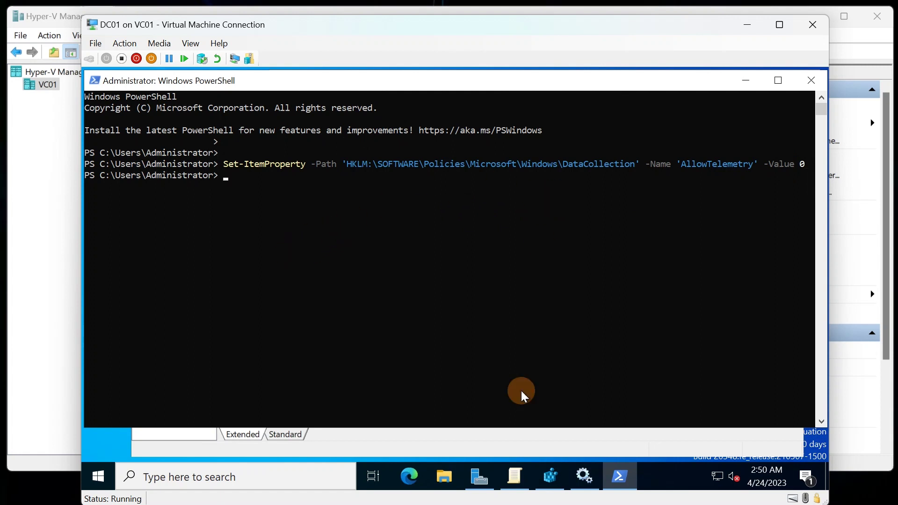
{"action": "left_click_drag", "start_coordinate": [299, 426], "coordinate": [344, 293]}
- Reload the DataCollection key in Registry Editor and confirm AllowTelemetry now reads 0
{"action": "left_click", "coordinate": [526, 315]}
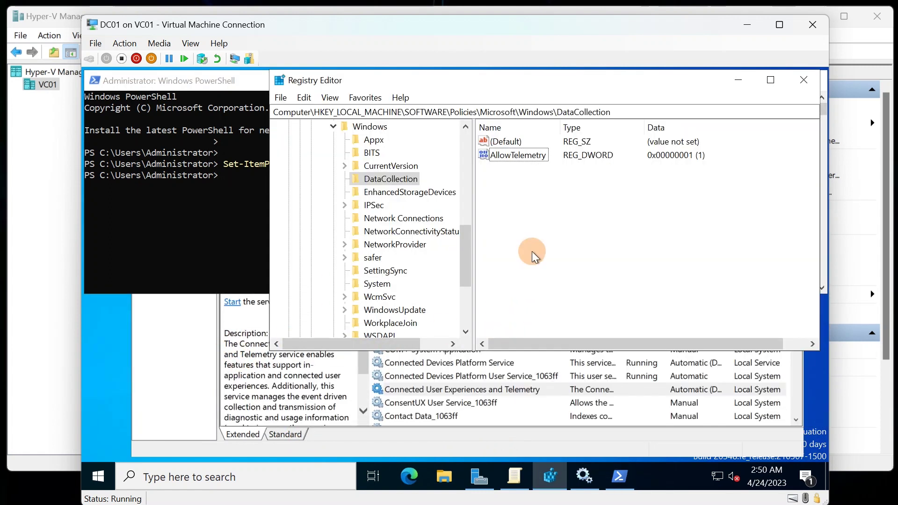
{"action": "right_click", "coordinate": [405, 178]}
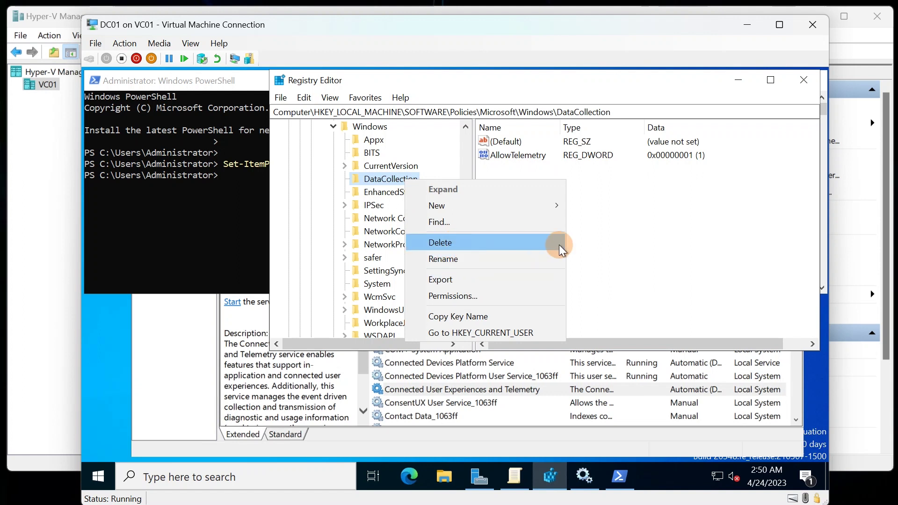
{"action": "left_click", "coordinate": [606, 235]}
{"action": "right_click", "coordinate": [607, 235]}
{"action": "key", "text": "Escape"}
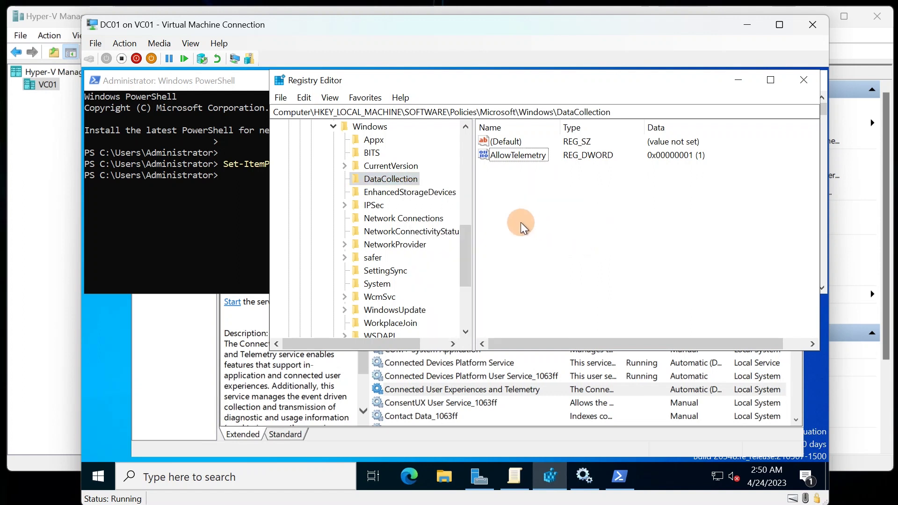
{"action": "left_click", "coordinate": [391, 167]}
{"action": "left_click", "coordinate": [390, 180]}
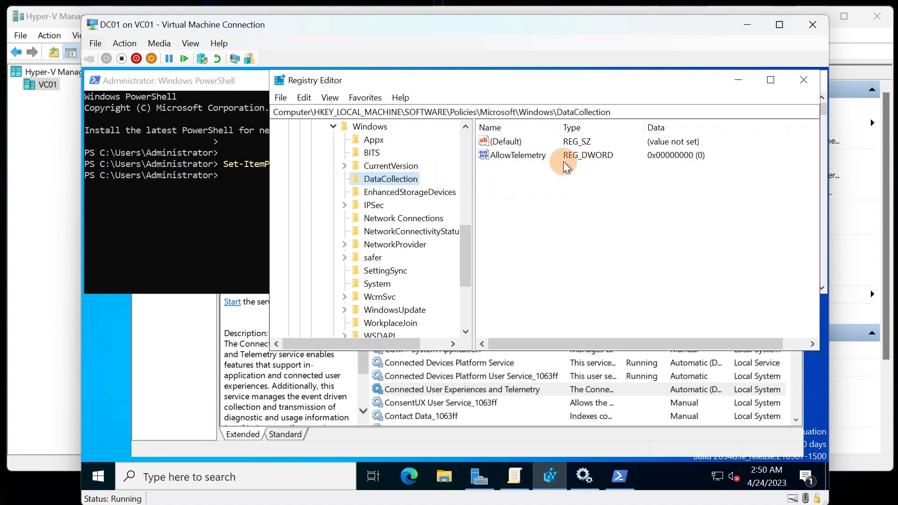
{"action": "double_click", "coordinate": [540, 156]}
{"action": "left_click", "coordinate": [348, 214]}
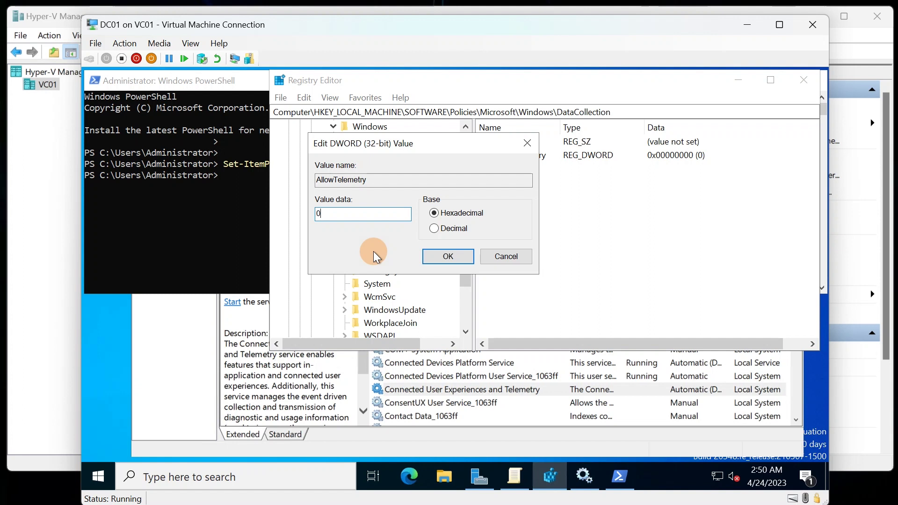
{"action": "left_click", "coordinate": [513, 261]}
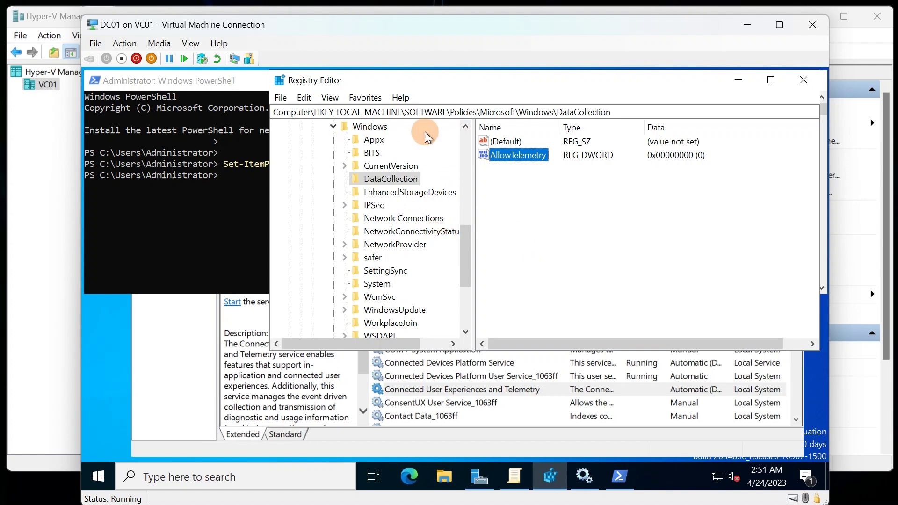
{"action": "left_click", "coordinate": [236, 205]}
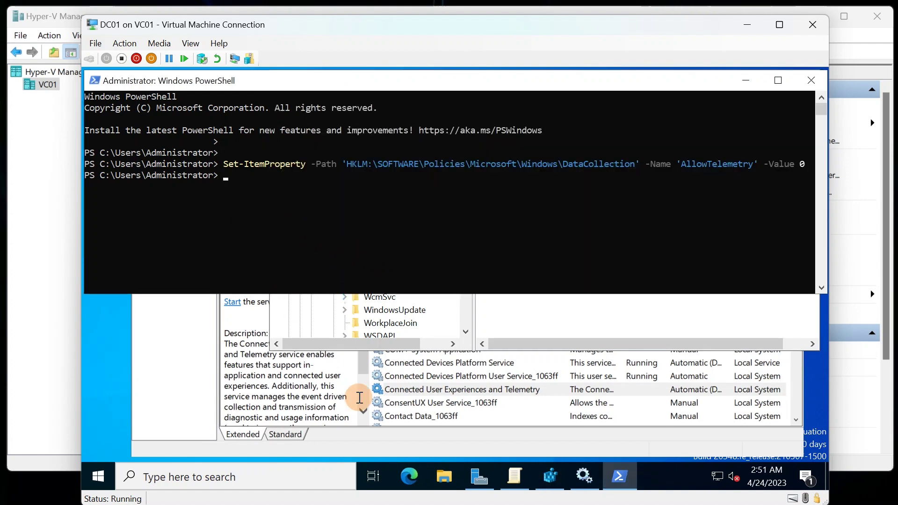
- Stop the DiagTrack service with 'stop-service diagtrack' in PowerShell
{"action": "left_click", "coordinate": [325, 453]}
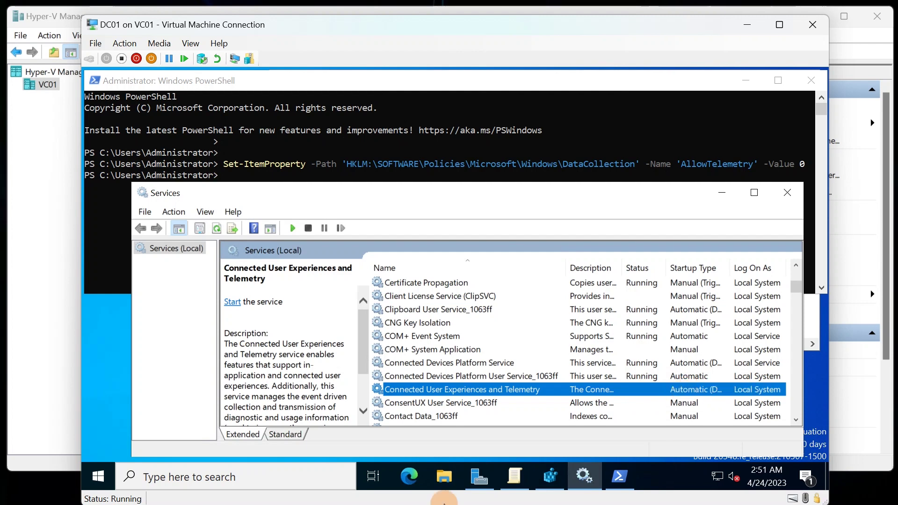
{"action": "left_click", "coordinate": [315, 195]}
{"action": "left_click", "coordinate": [276, 167]}
{"action": "mouse_move", "coordinate": [514, 476]}
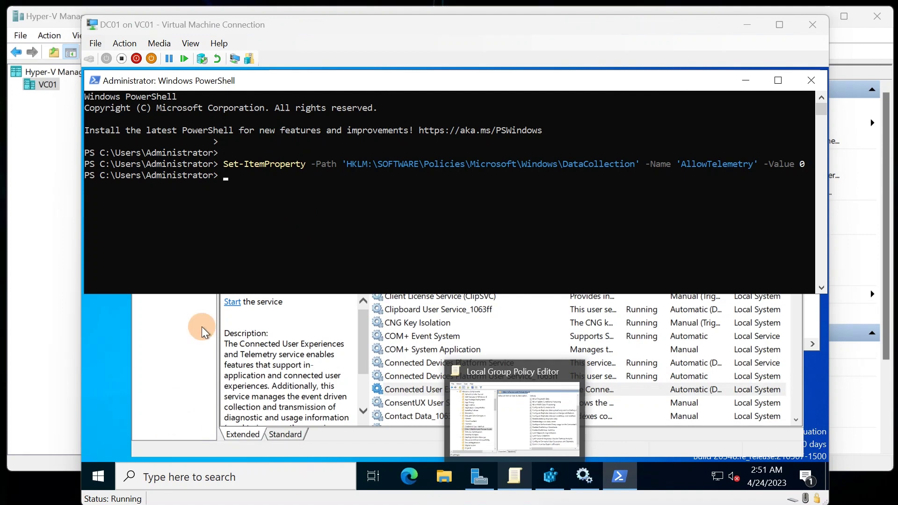
{"action": "left_click", "coordinate": [245, 189]}
{"action": "type", "text": "stop-service diagtrack"}
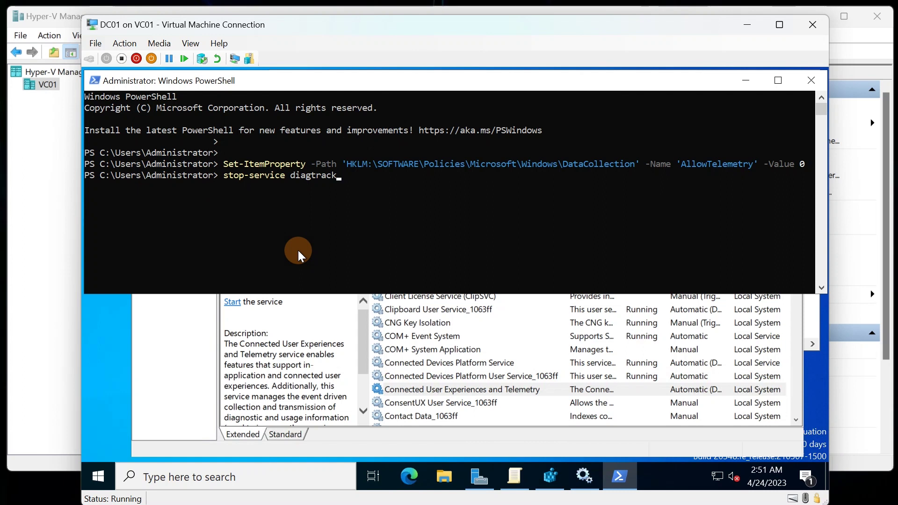
{"action": "key", "text": "Return"}
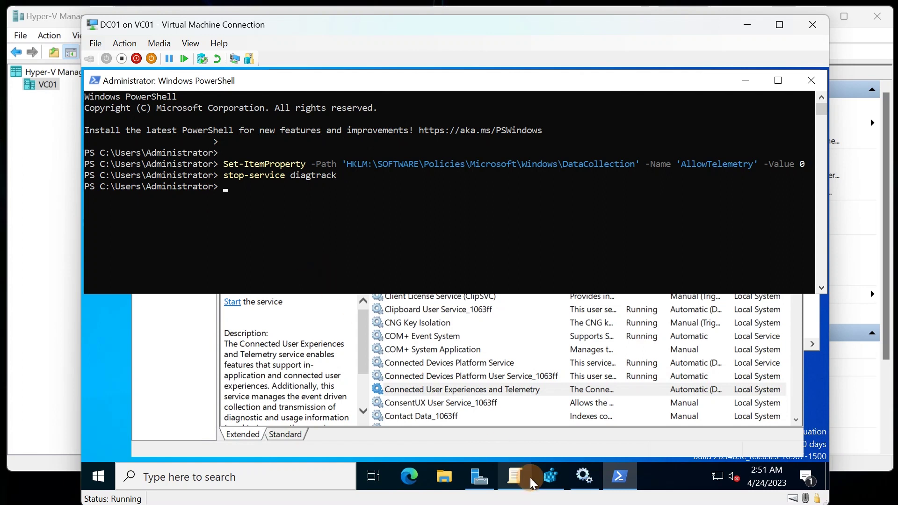
- Run 'set-service diagtrack -startuptype disabled' to disable DiagTrack at startup
{"action": "mouse_move", "coordinate": [584, 476]}
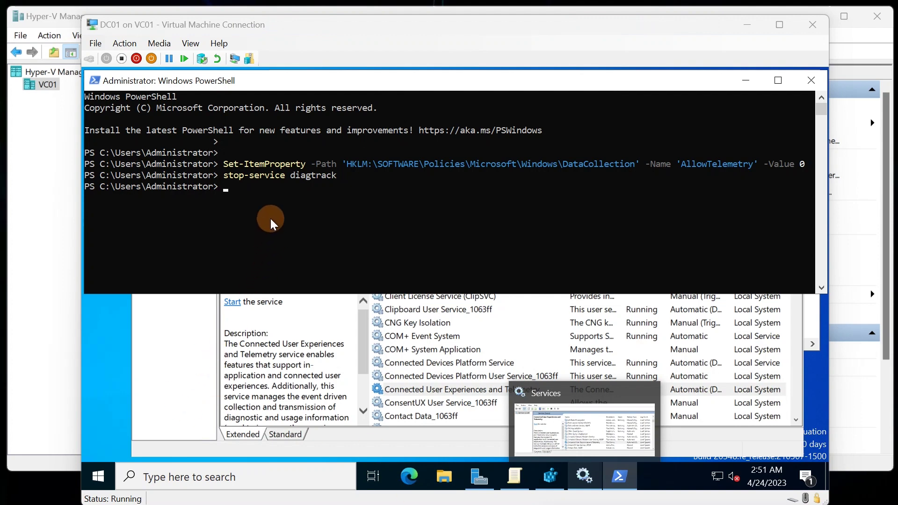
{"action": "left_click", "coordinate": [261, 192]}
{"action": "right_click", "coordinate": [261, 192]}
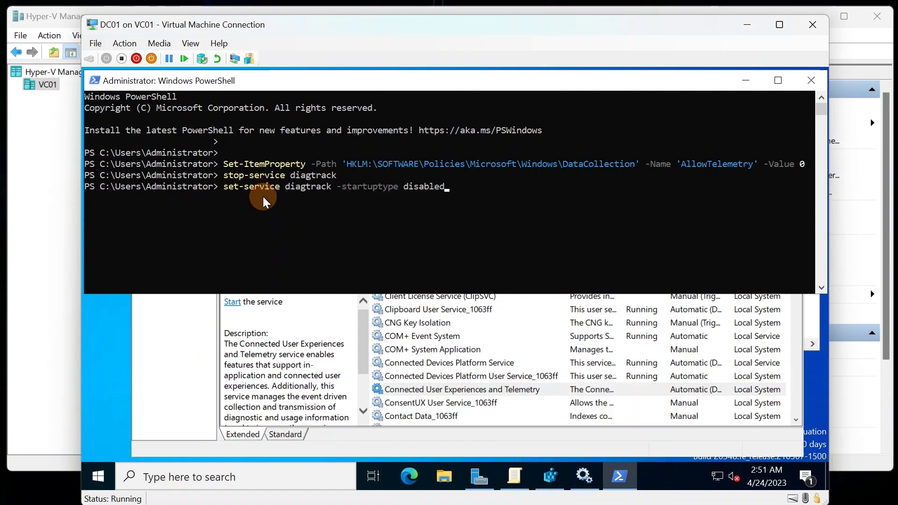
{"action": "key", "text": "Return"}
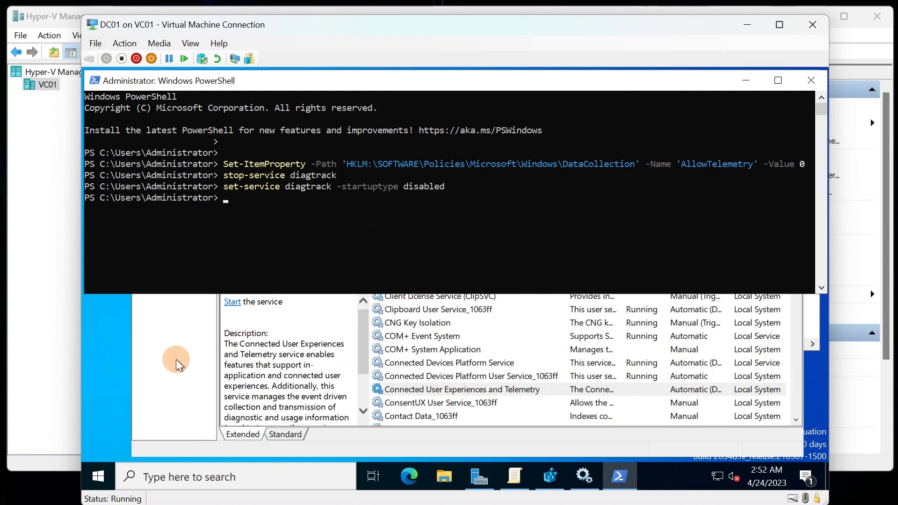
- Refresh Services and check Connected User Experiences and Telemetry's properties show it stopped and Disabled
{"action": "left_click", "coordinate": [188, 365]}
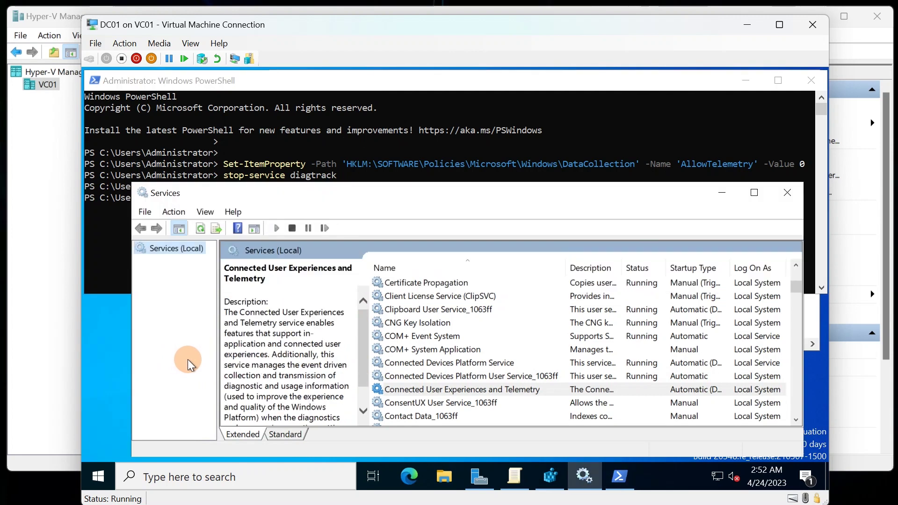
{"action": "left_click", "coordinate": [486, 389]}
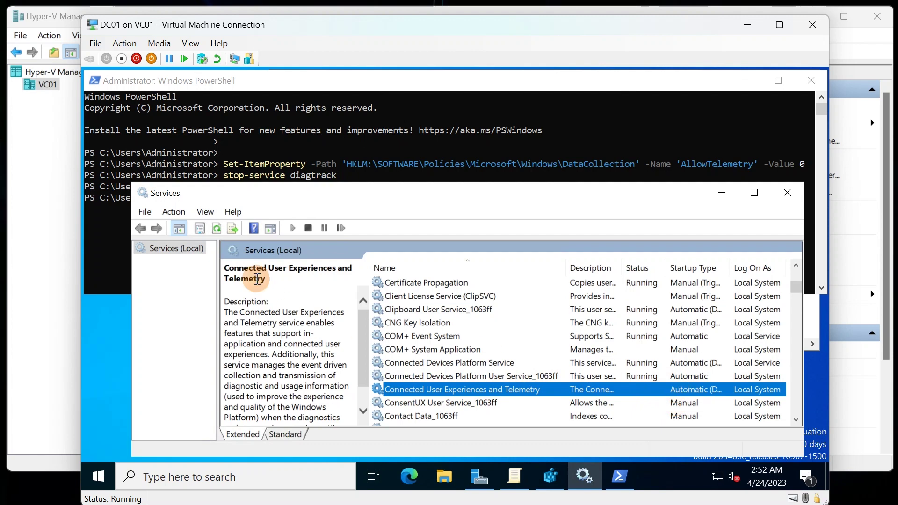
{"action": "left_click", "coordinate": [216, 229]}
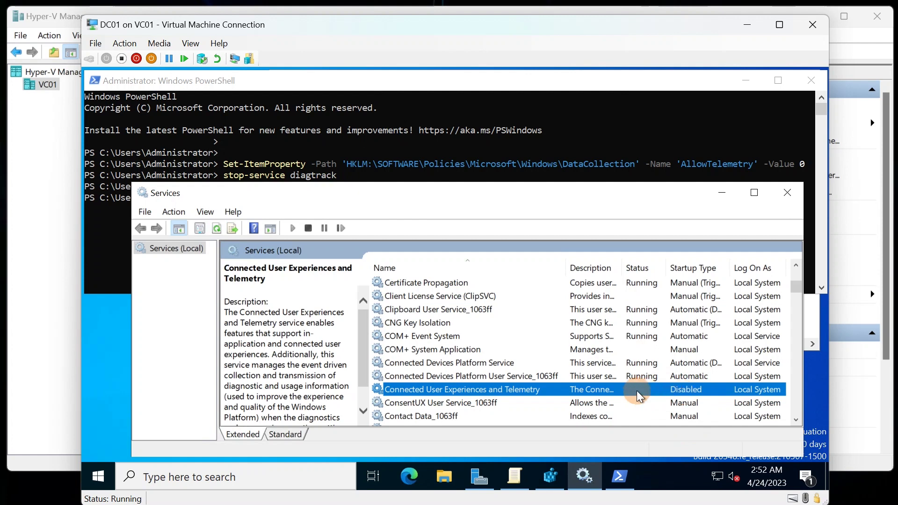
{"action": "double_click", "coordinate": [462, 389]}
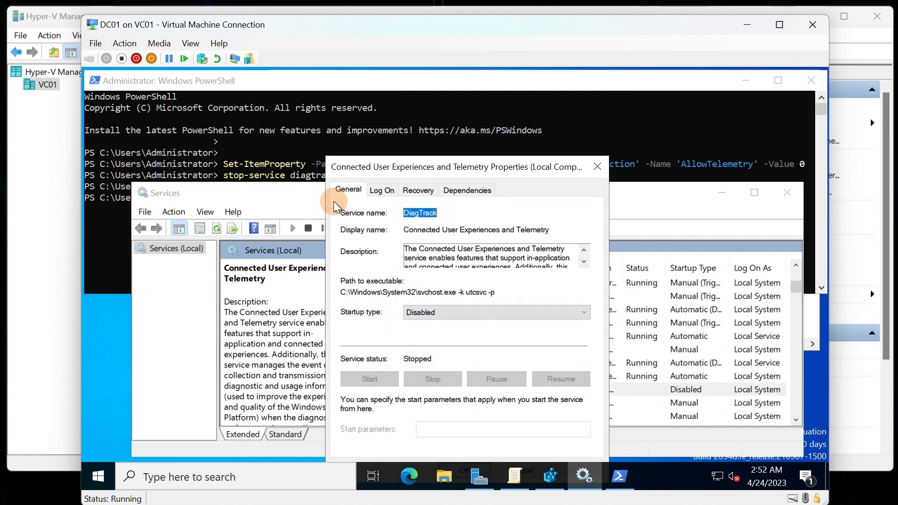
{"action": "left_click", "coordinate": [611, 166]}
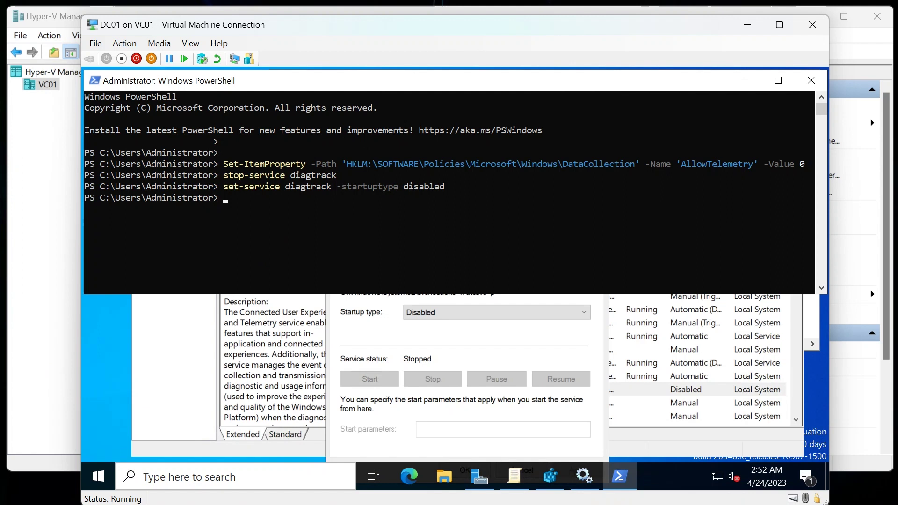
{"action": "left_click", "coordinate": [364, 330]}
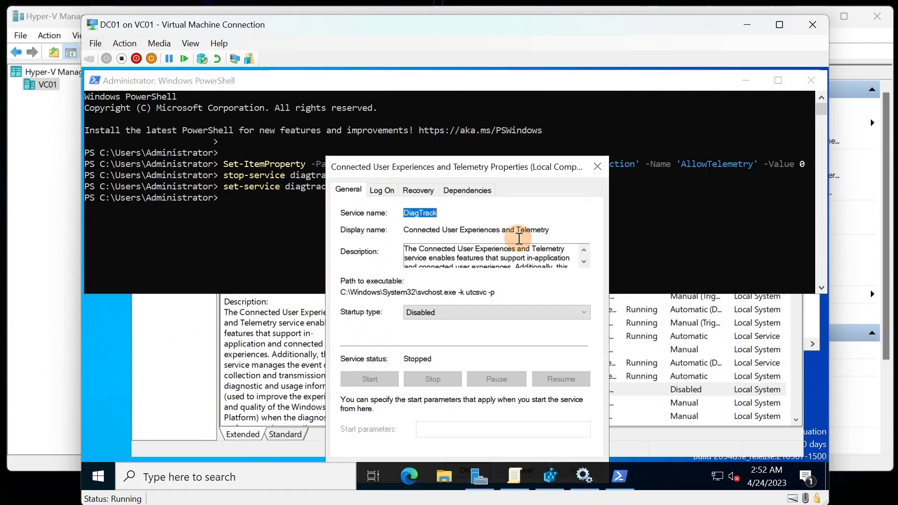
{"action": "left_click", "coordinate": [594, 170]}
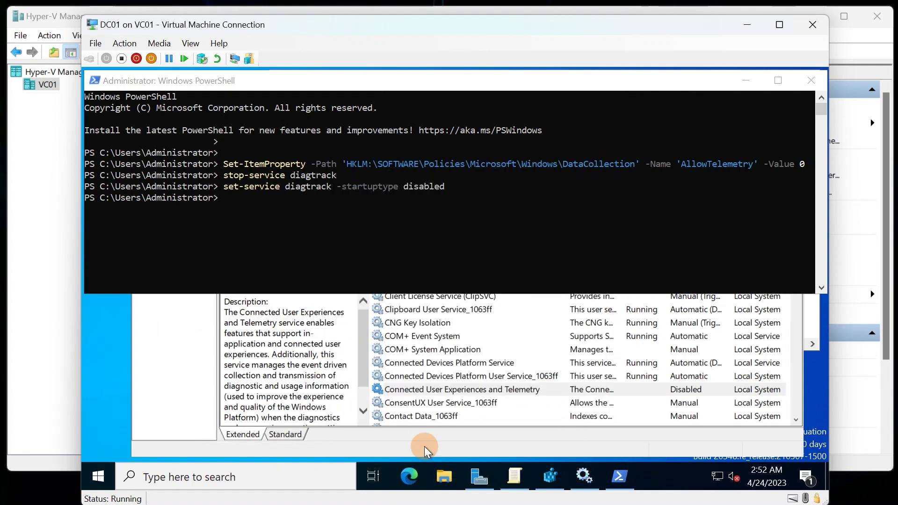
{"action": "left_click", "coordinate": [163, 385]}
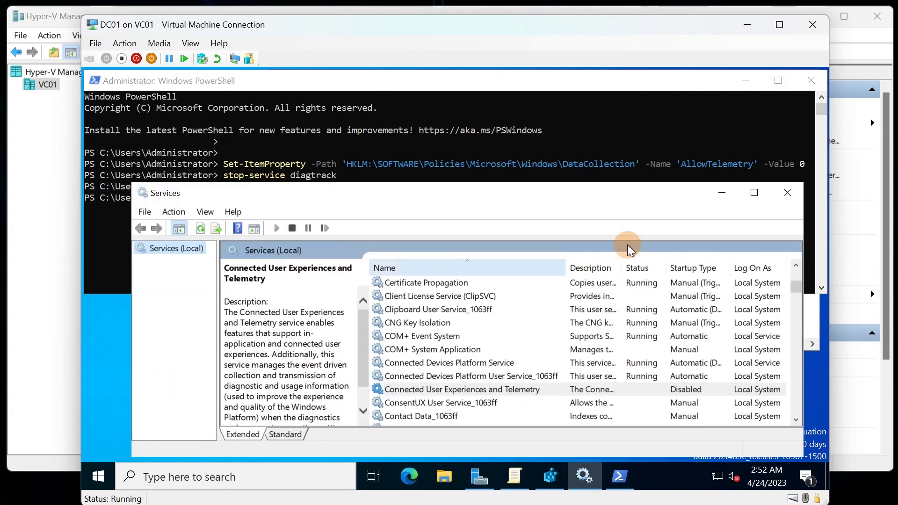
- Close the Services and Registry Editor windows, leaving the PowerShell console focused
{"action": "left_click", "coordinate": [781, 191]}
{"action": "left_click", "coordinate": [400, 351]}
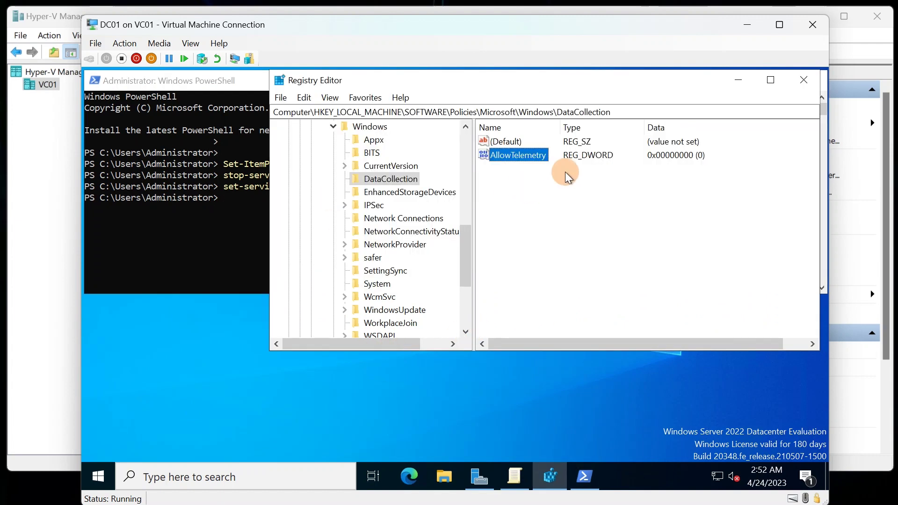
{"action": "left_click", "coordinate": [802, 88]}
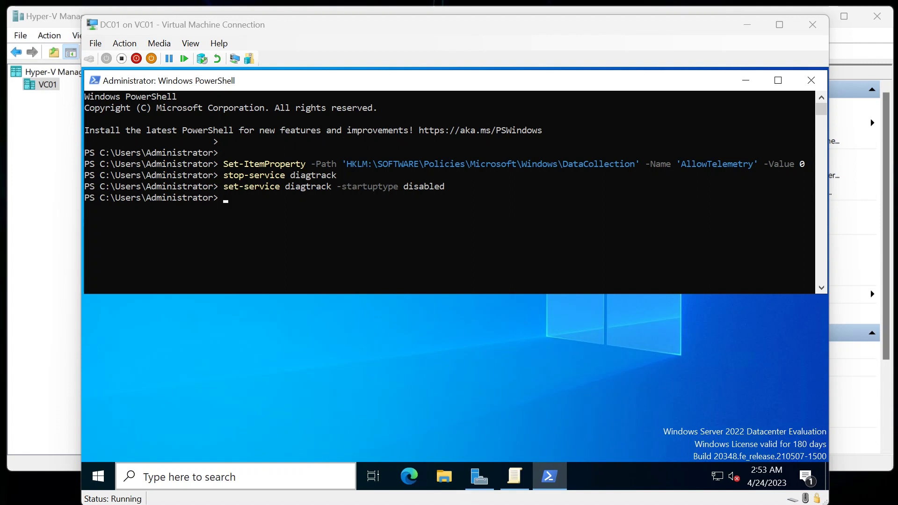
{"action": "left_click", "coordinate": [340, 238]}
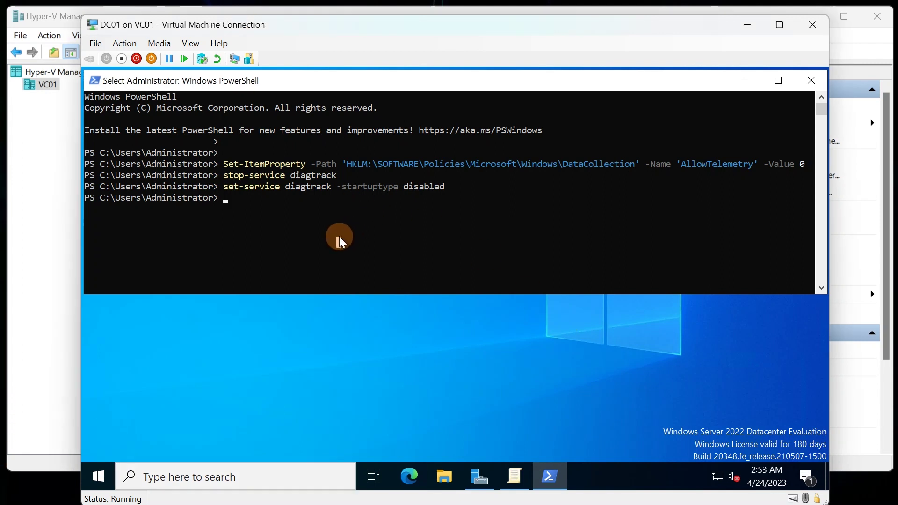
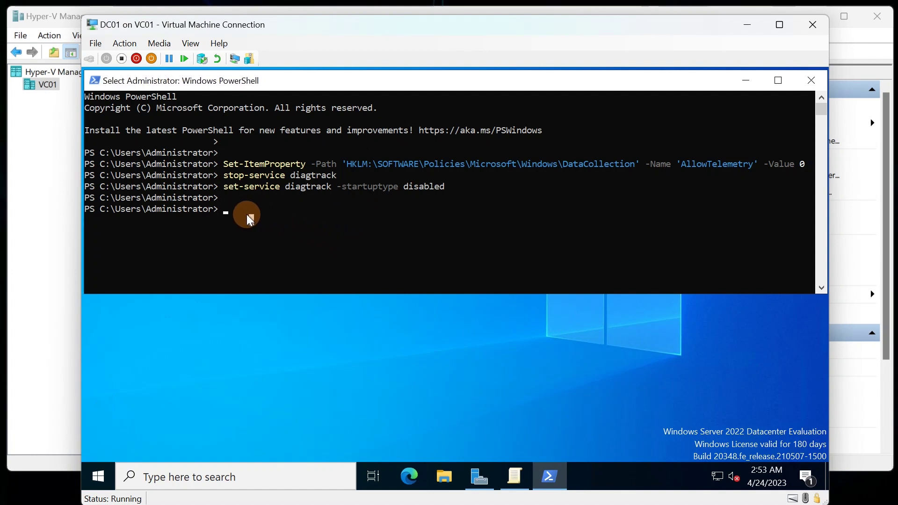
- Paste and run the command setting StartupDelayInMSec to 0 under Explorer\Serialize; it fails on the missing path
{"action": "key", "text": "Escape"}
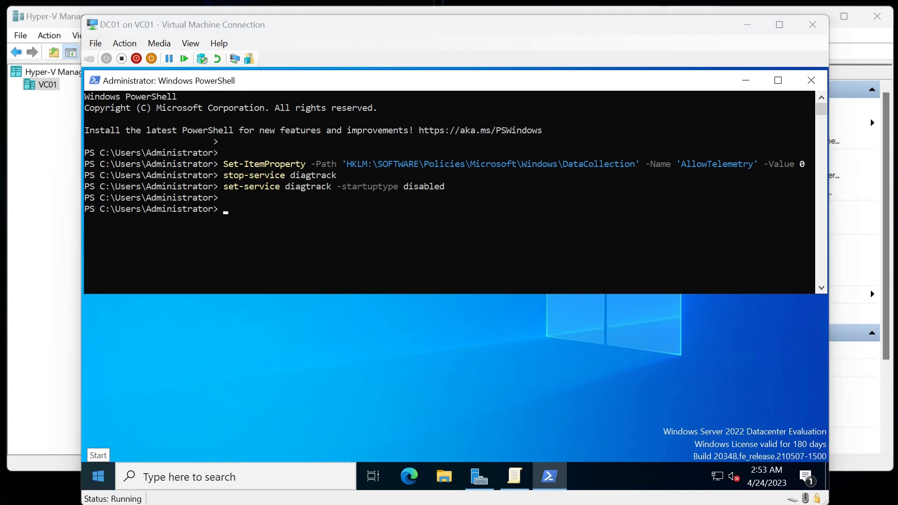
{"action": "left_click", "coordinate": [232, 217]}
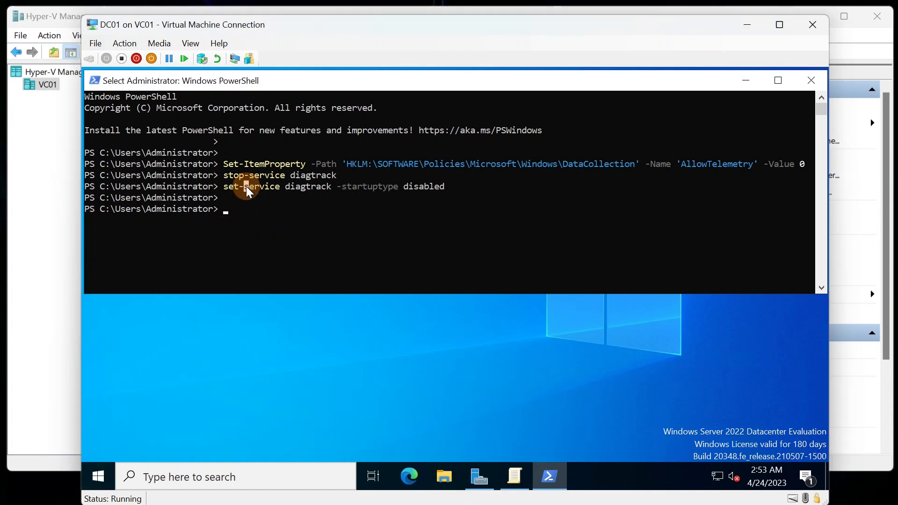
{"action": "right_click", "coordinate": [233, 216]}
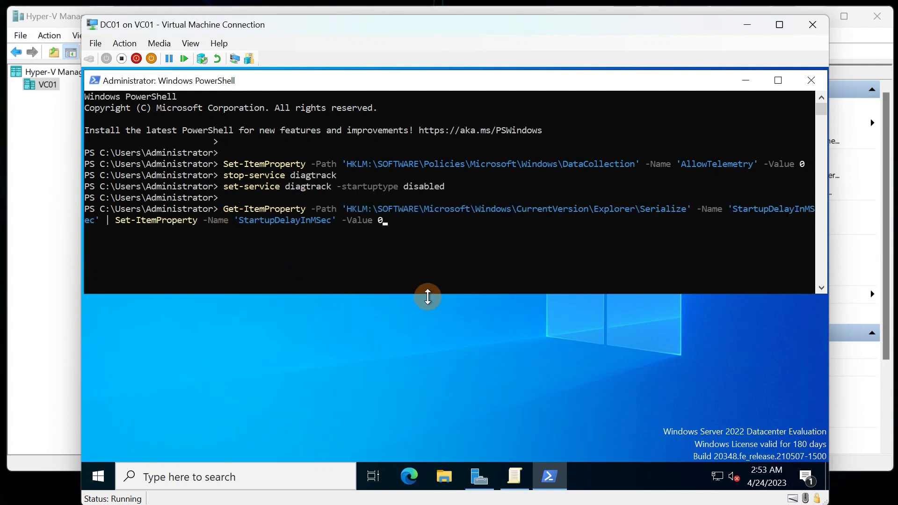
{"action": "left_click_drag", "start_coordinate": [428, 297], "coordinate": [454, 382]}
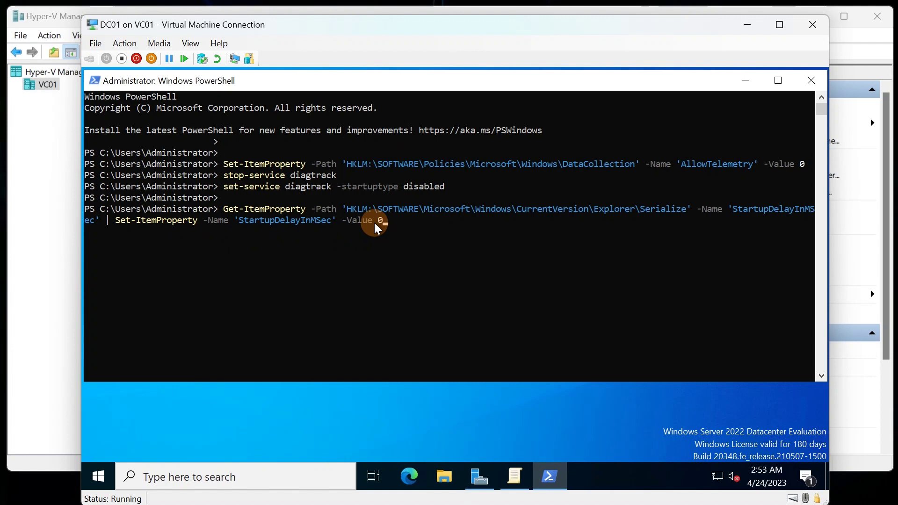
{"action": "key", "text": "Return"}
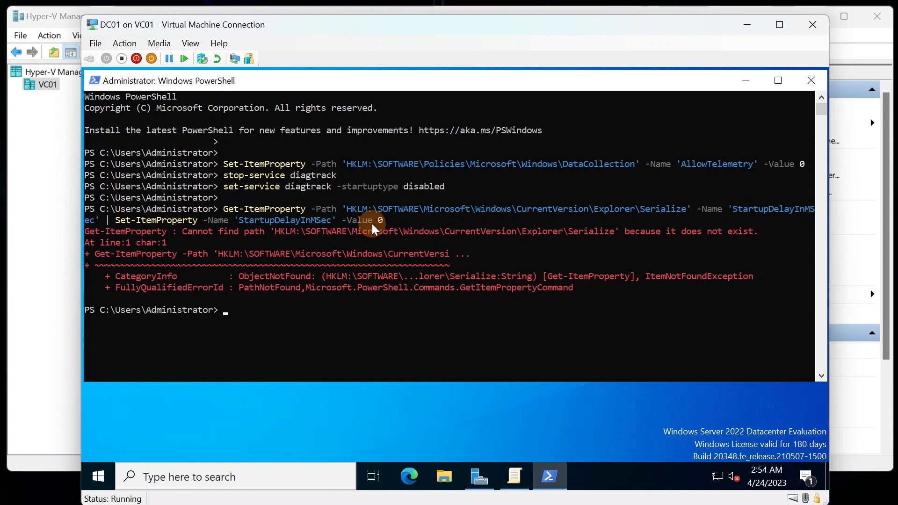
- Launch Registry Editor from Windows search and move it aside to uncover the console output
{"action": "left_click", "coordinate": [144, 479]}
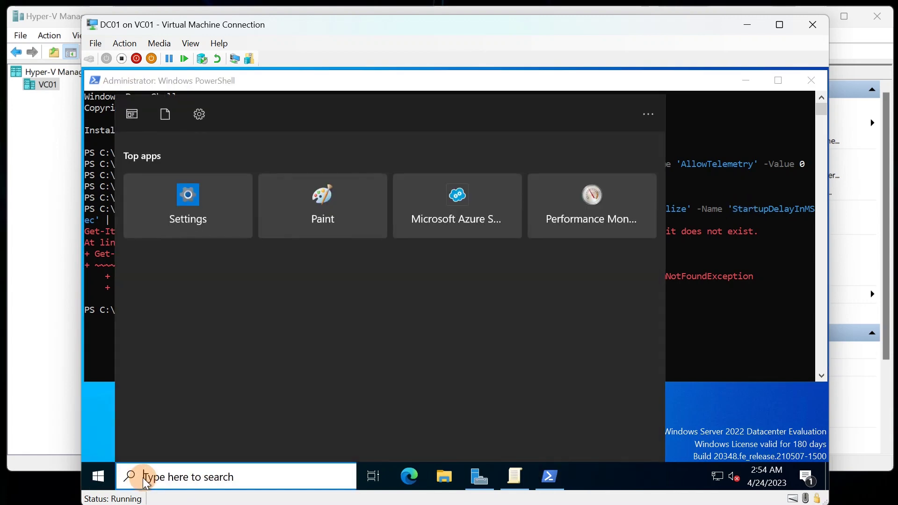
{"action": "type", "text": "re"}
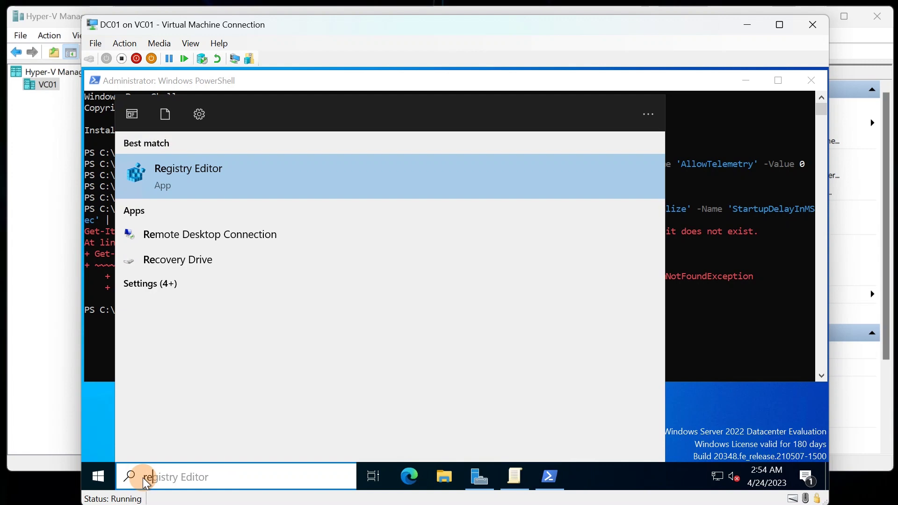
{"action": "left_click", "coordinate": [204, 190]}
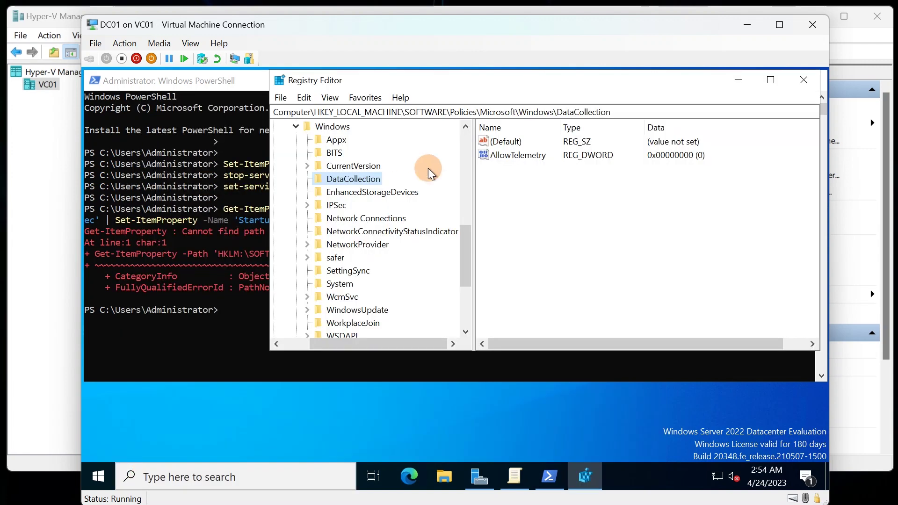
{"action": "left_click_drag", "start_coordinate": [442, 76], "coordinate": [402, 235]}
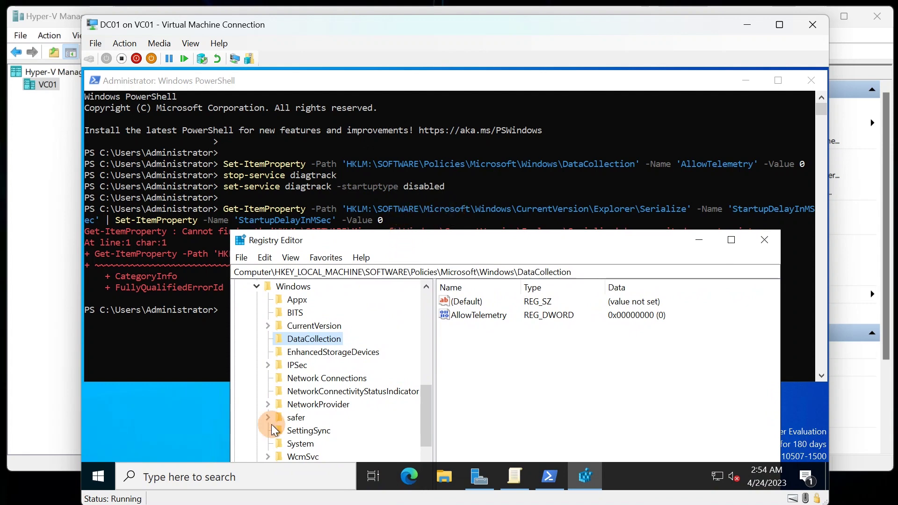
- Browse the key tree to HKLM\SOFTWARE\Microsoft\Windows\CurrentVersion and show its values
{"action": "scroll", "coordinate": [286, 370], "scroll_direction": "up", "scroll_amount": 1}
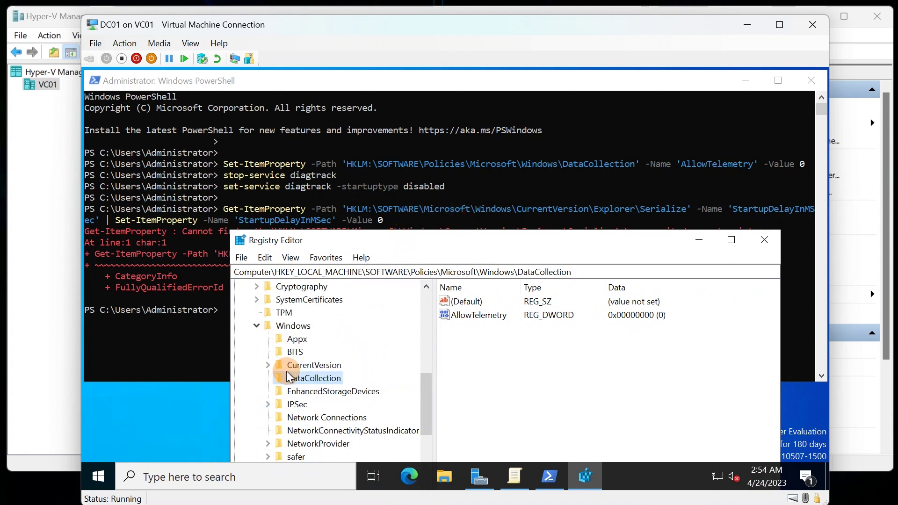
{"action": "scroll", "coordinate": [282, 333], "scroll_direction": "up", "scroll_amount": 4}
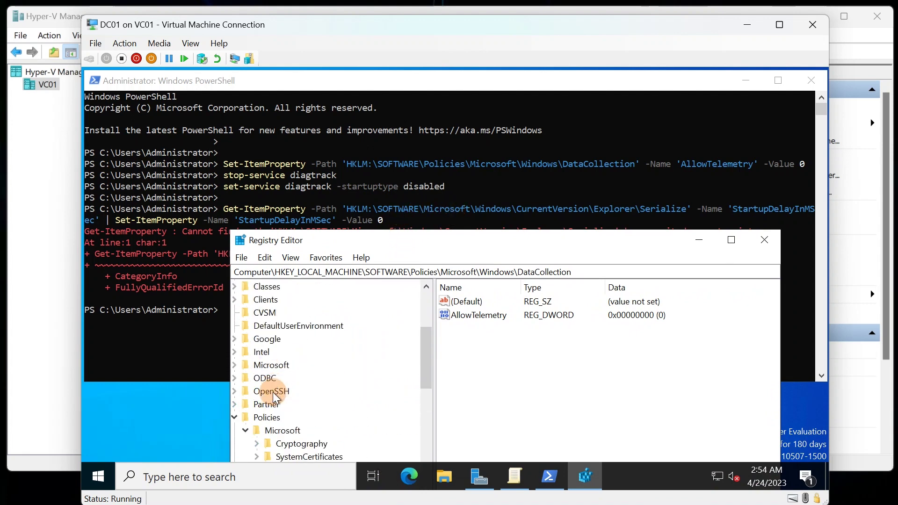
{"action": "left_click", "coordinate": [235, 417]}
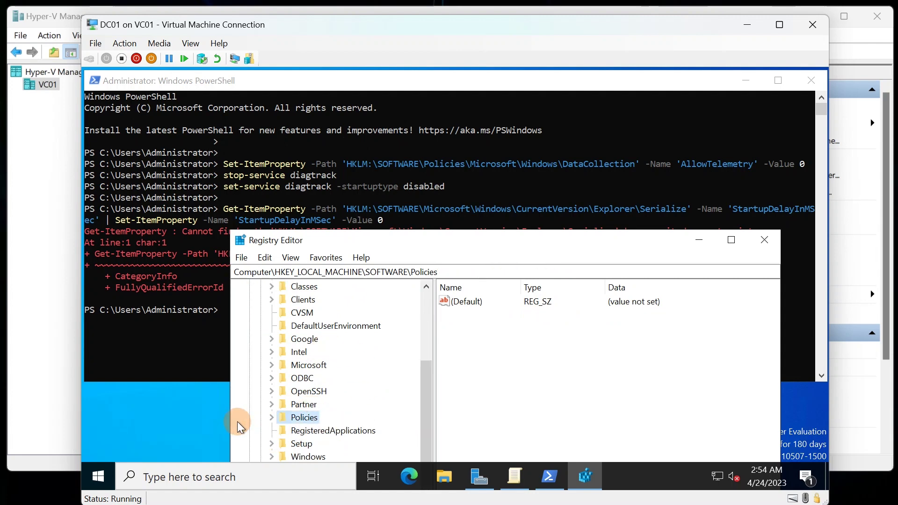
{"action": "scroll", "coordinate": [243, 407], "scroll_direction": "up", "scroll_amount": 3}
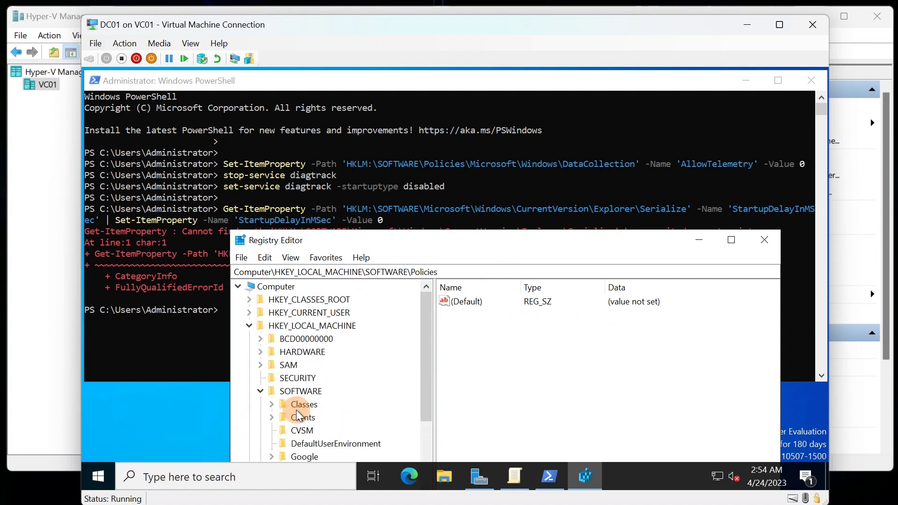
{"action": "left_click", "coordinate": [260, 391]}
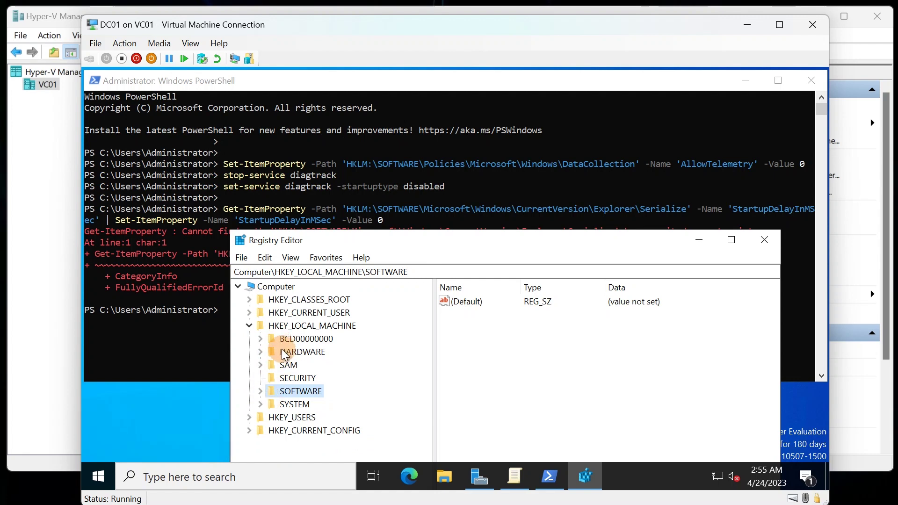
{"action": "left_click", "coordinate": [261, 391]}
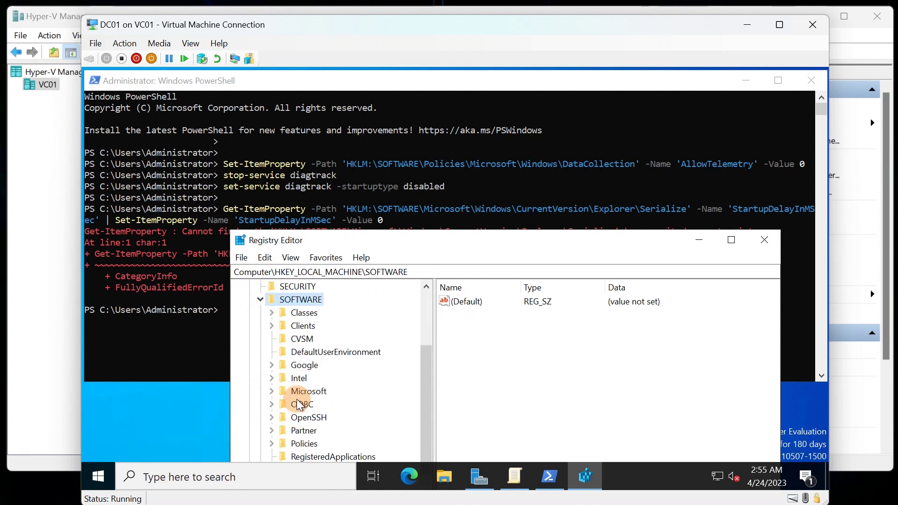
{"action": "left_click", "coordinate": [272, 390]}
{"action": "scroll", "coordinate": [286, 412], "scroll_direction": "down", "scroll_amount": 15}
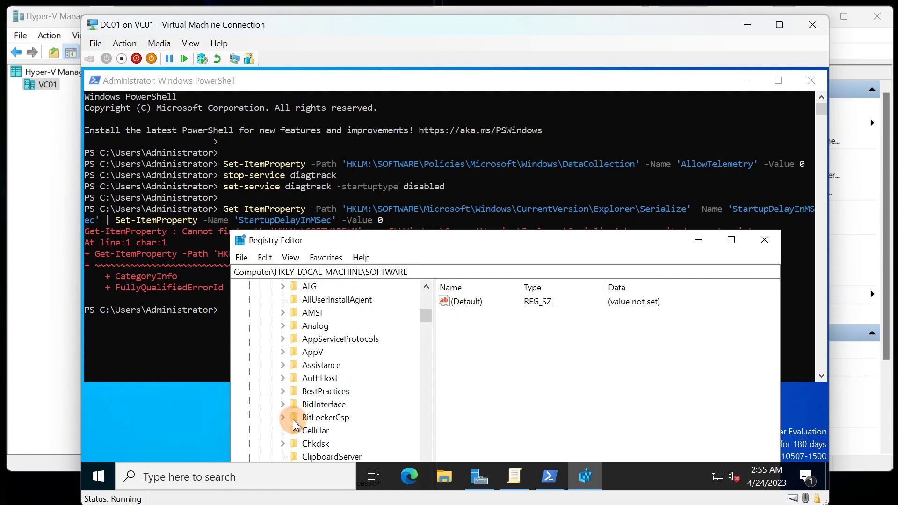
{"action": "scroll", "coordinate": [297, 425], "scroll_direction": "down", "scroll_amount": 15}
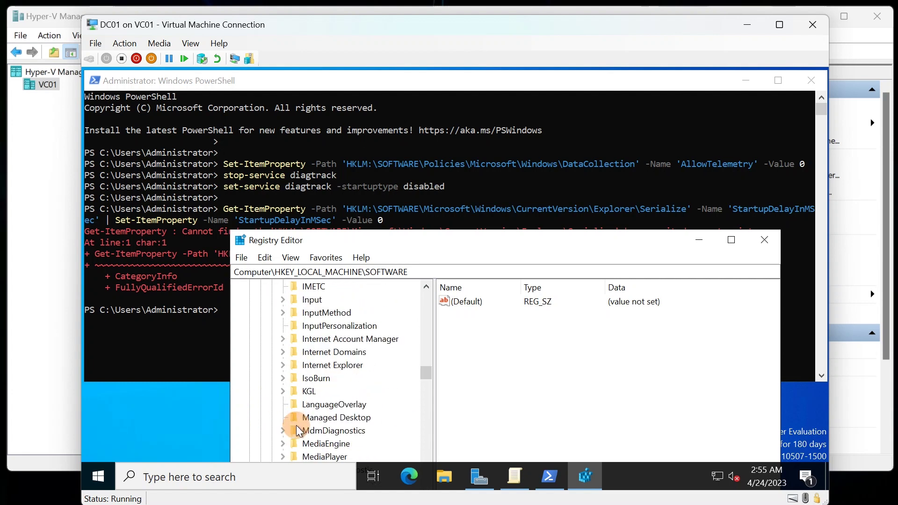
{"action": "scroll", "coordinate": [297, 426], "scroll_direction": "down", "scroll_amount": 12}
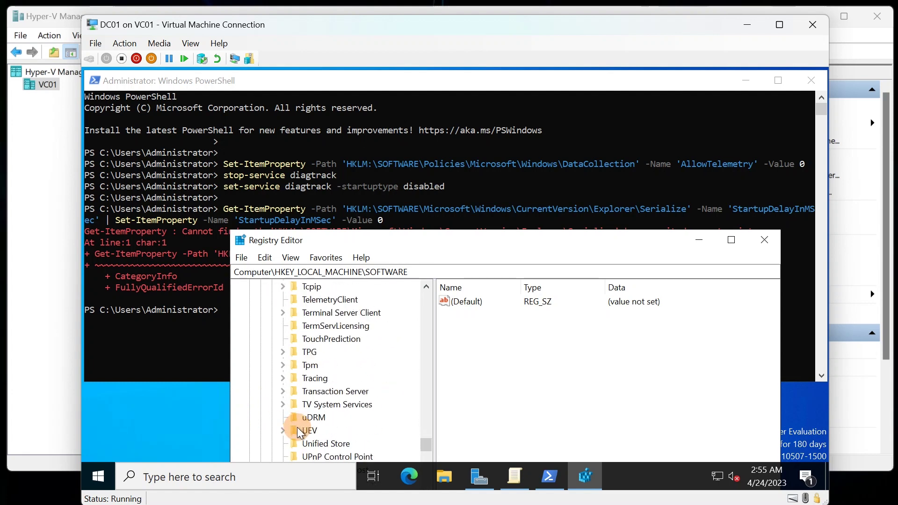
{"action": "left_click", "coordinate": [282, 353]}
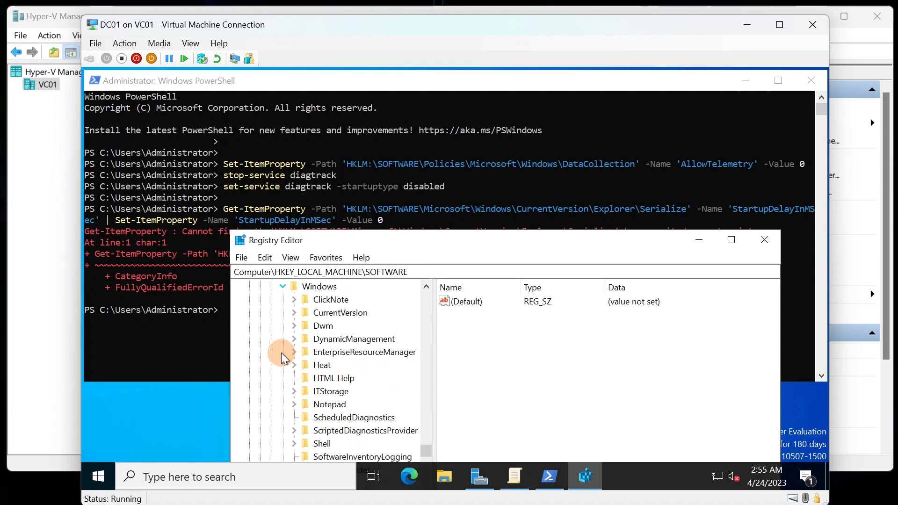
{"action": "left_click", "coordinate": [326, 313]}
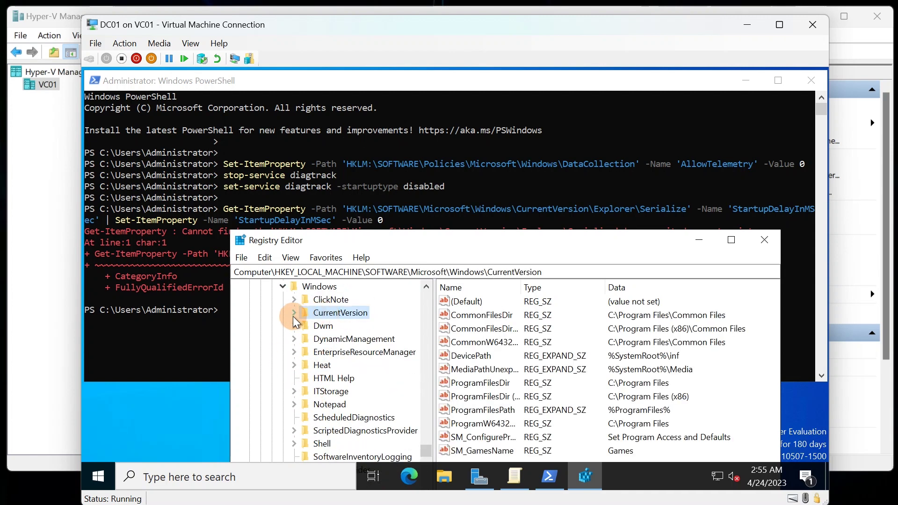
{"action": "left_click", "coordinate": [293, 313]}
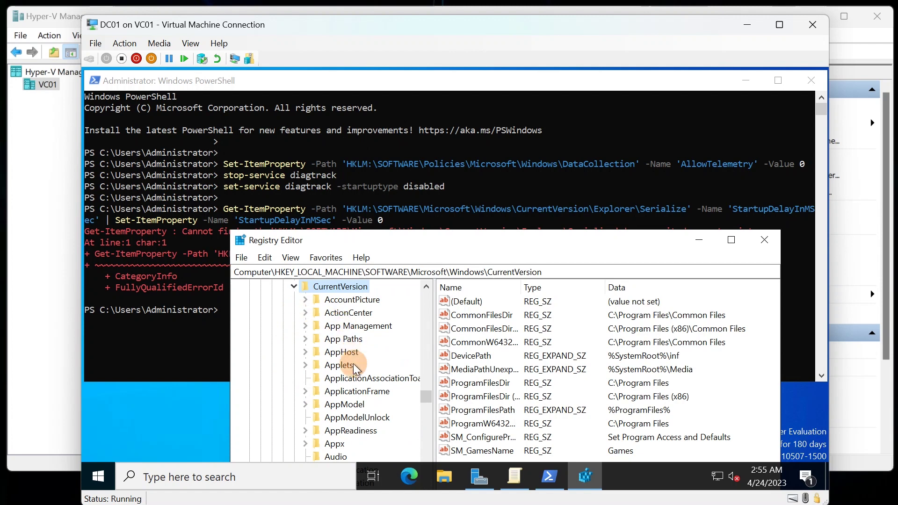
{"action": "scroll", "coordinate": [321, 400], "scroll_direction": "down", "scroll_amount": 10}
{"action": "scroll", "coordinate": [321, 400], "scroll_direction": "down", "scroll_amount": 3}
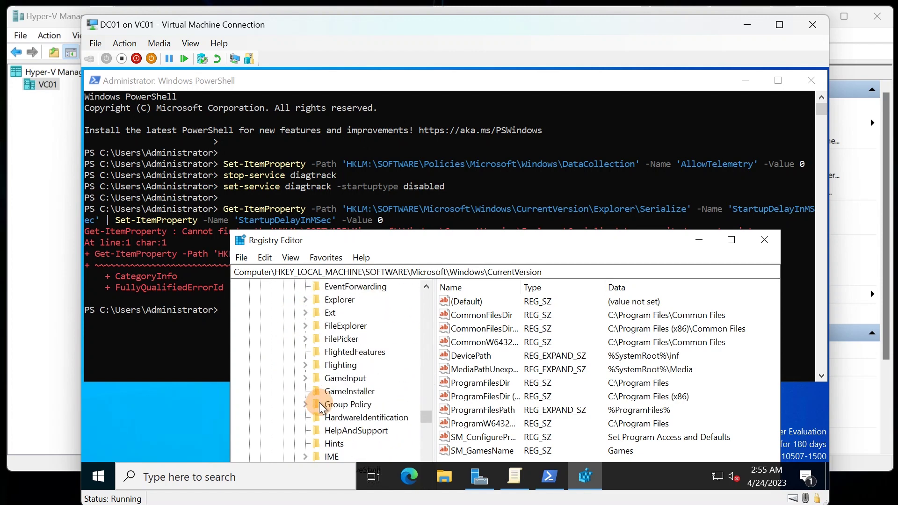
{"action": "left_click", "coordinate": [329, 300]}
{"action": "left_click", "coordinate": [305, 300]}
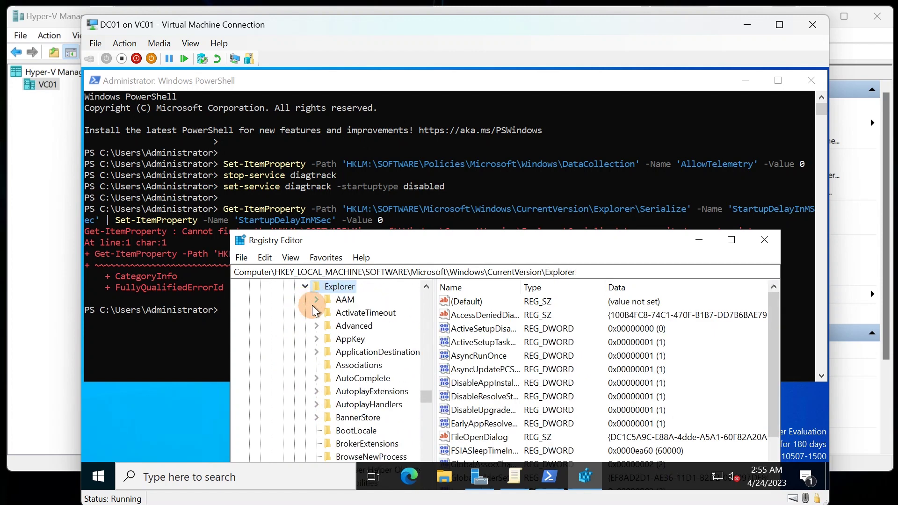
{"action": "scroll", "coordinate": [343, 393], "scroll_direction": "down", "scroll_amount": 10}
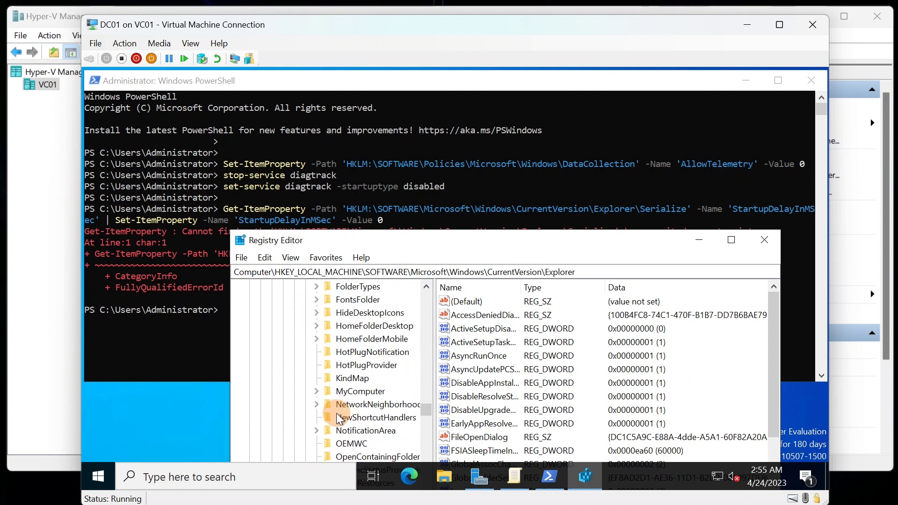
{"action": "scroll", "coordinate": [336, 413], "scroll_direction": "down", "scroll_amount": 8}
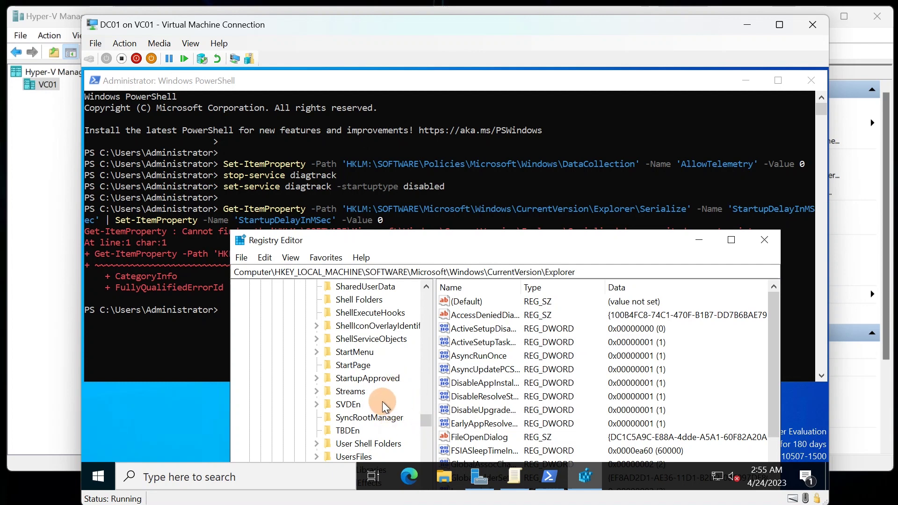
{"action": "scroll", "coordinate": [357, 378], "scroll_direction": "up", "scroll_amount": 2}
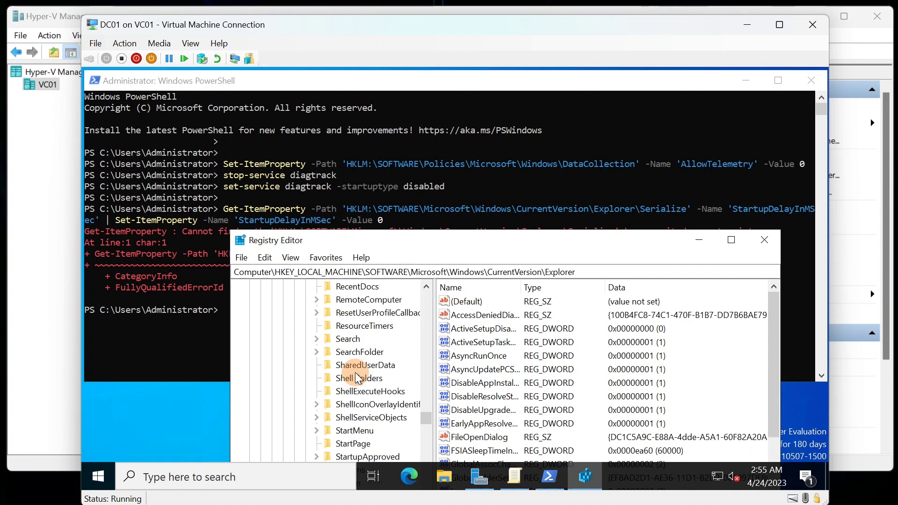
{"action": "scroll", "coordinate": [356, 378], "scroll_direction": "down", "scroll_amount": 4}
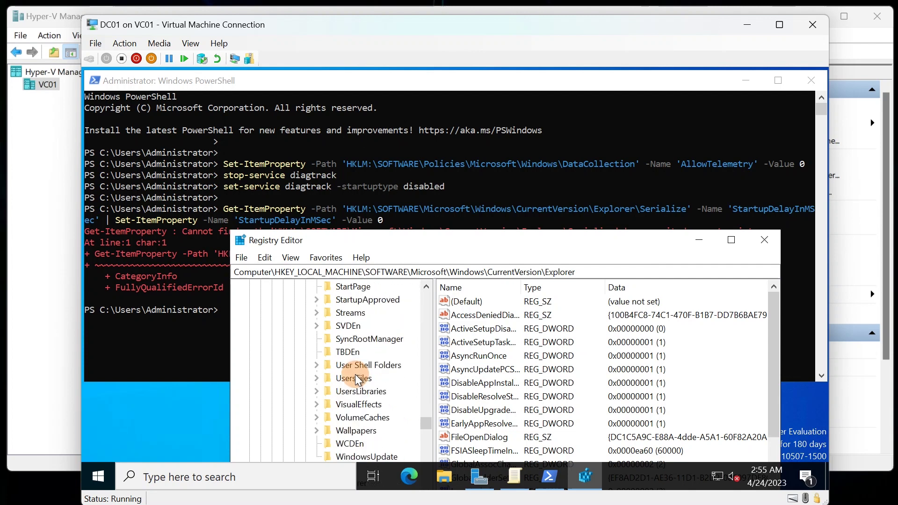
{"action": "scroll", "coordinate": [357, 377], "scroll_direction": "down", "scroll_amount": 4}
{"action": "scroll", "coordinate": [356, 376], "scroll_direction": "up", "scroll_amount": 4}
{"action": "scroll", "coordinate": [355, 377], "scroll_direction": "down", "scroll_amount": 2}
{"action": "scroll", "coordinate": [356, 379], "scroll_direction": "up", "scroll_amount": 4}
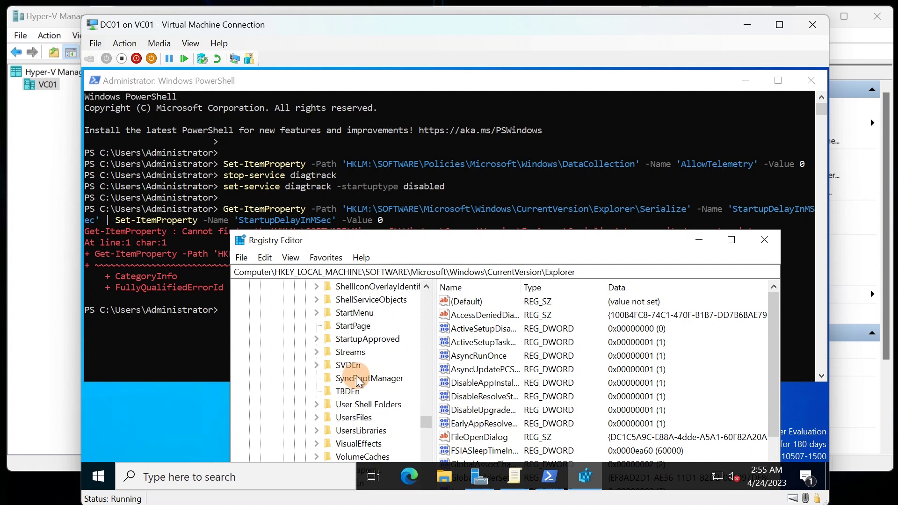
{"action": "scroll", "coordinate": [355, 378], "scroll_direction": "up", "scroll_amount": 1}
{"action": "scroll", "coordinate": [356, 379], "scroll_direction": "up", "scroll_amount": 13}
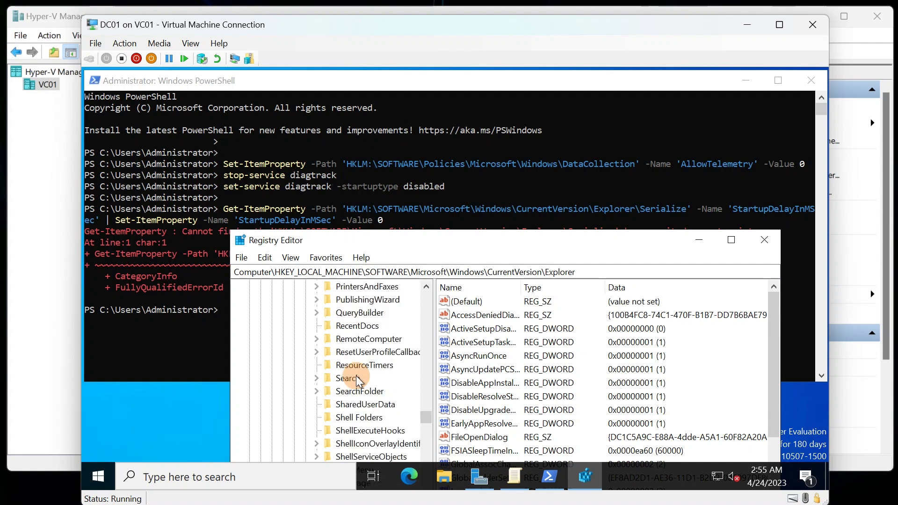
{"action": "scroll", "coordinate": [356, 382], "scroll_direction": "up", "scroll_amount": 6}
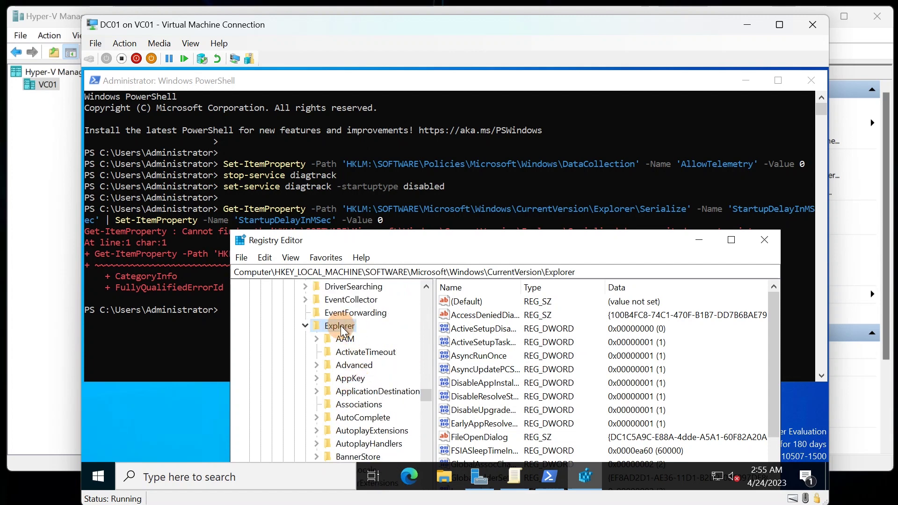
{"action": "right_click", "coordinate": [341, 327]}
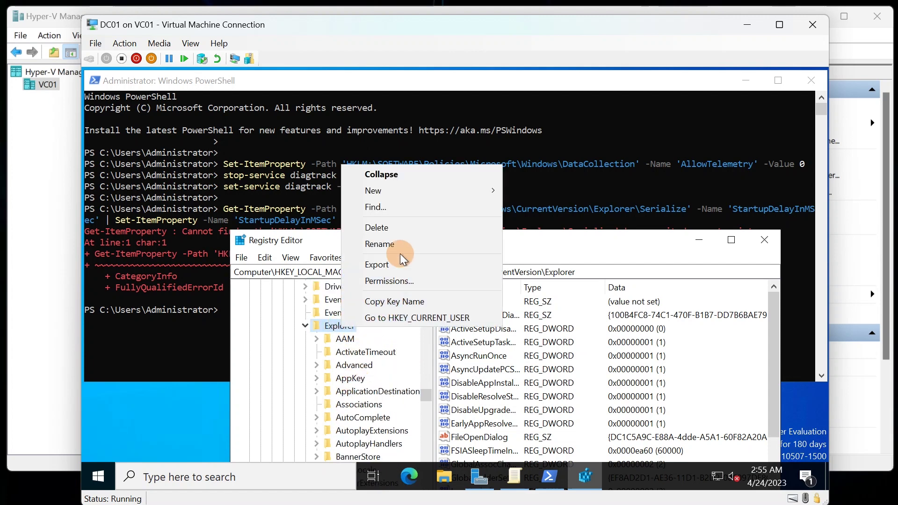
- Create a new subkey under Explorer and rename it Serialize
{"action": "mouse_move", "coordinate": [411, 187]}
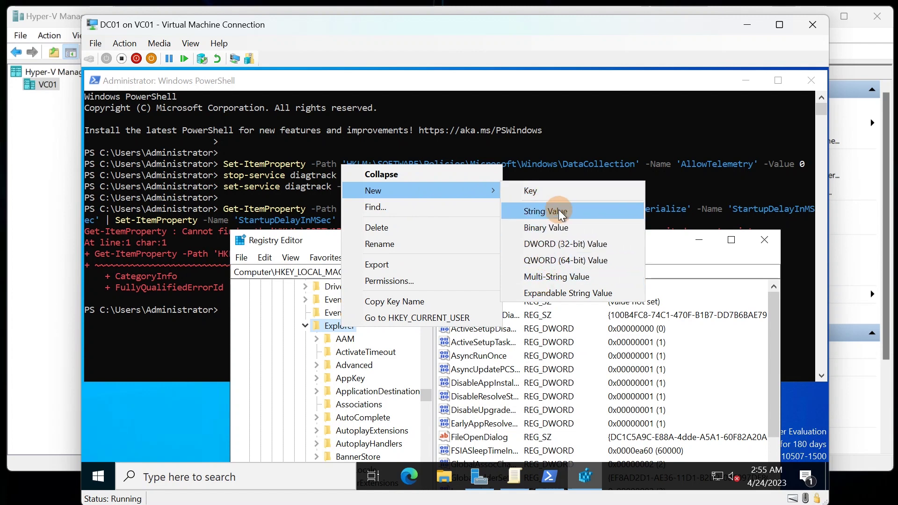
{"action": "left_click", "coordinate": [558, 189]}
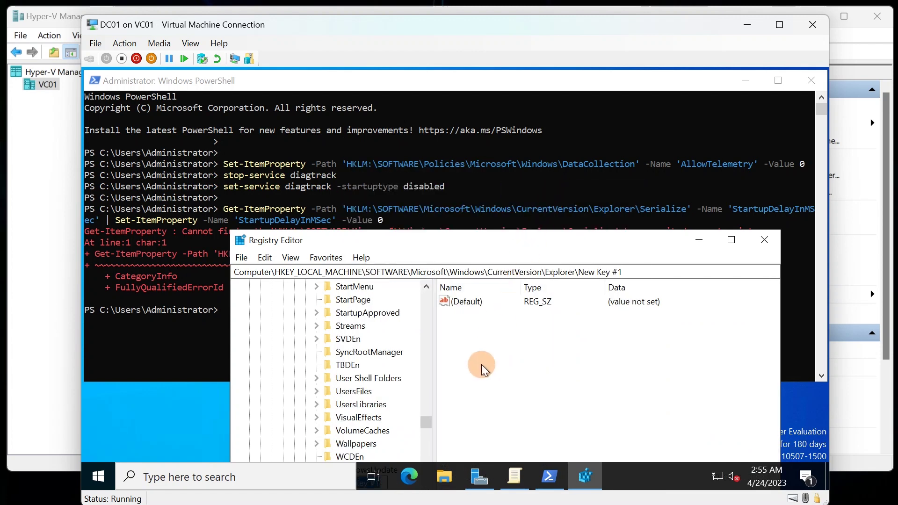
{"action": "scroll", "coordinate": [381, 415], "scroll_direction": "down", "scroll_amount": 2}
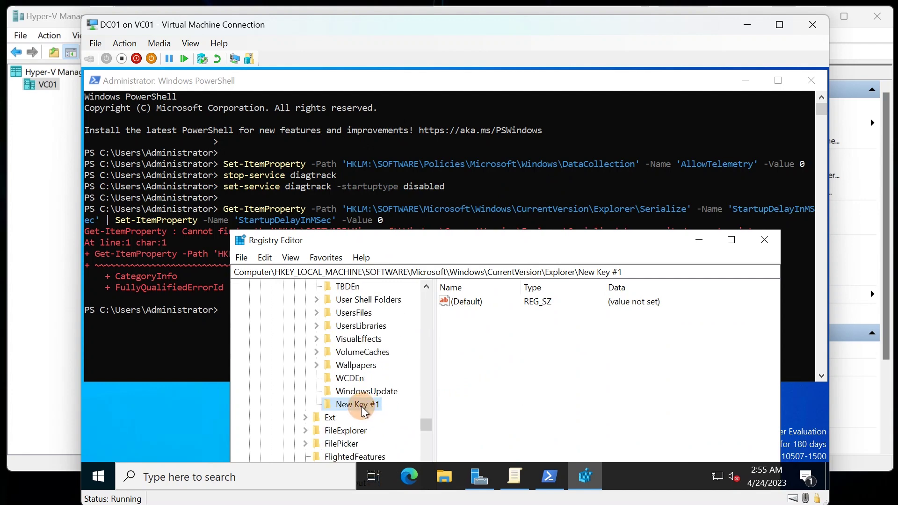
{"action": "right_click", "coordinate": [362, 406]}
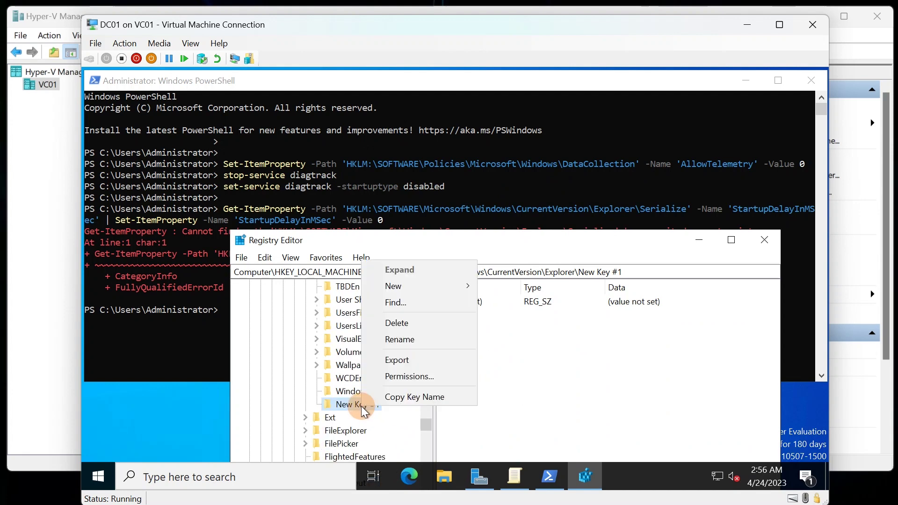
{"action": "left_click", "coordinate": [395, 337]}
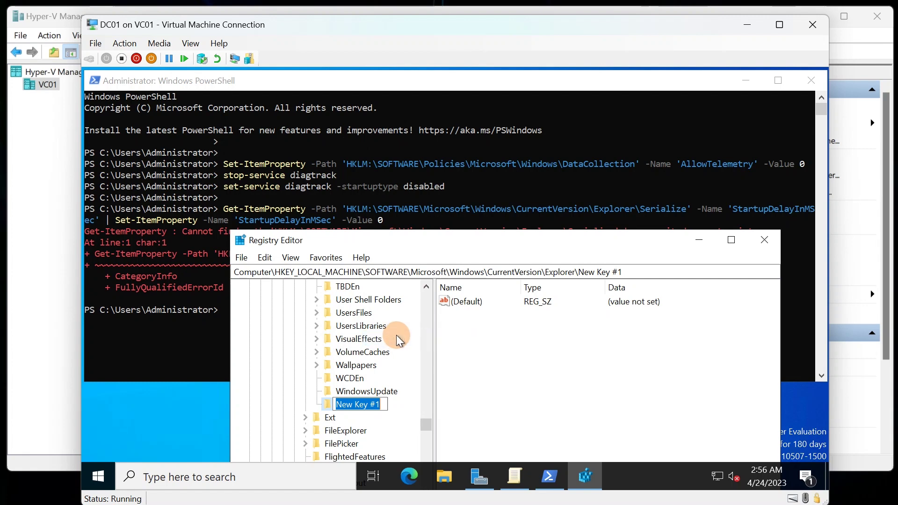
{"action": "type", "text": "Seri"}
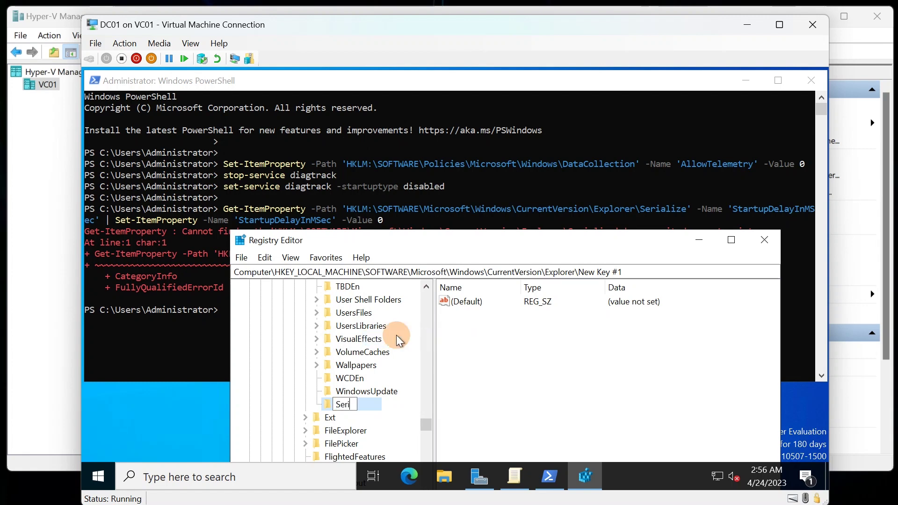
{"action": "type", "text": "alize"}
{"action": "key", "text": "Return"}
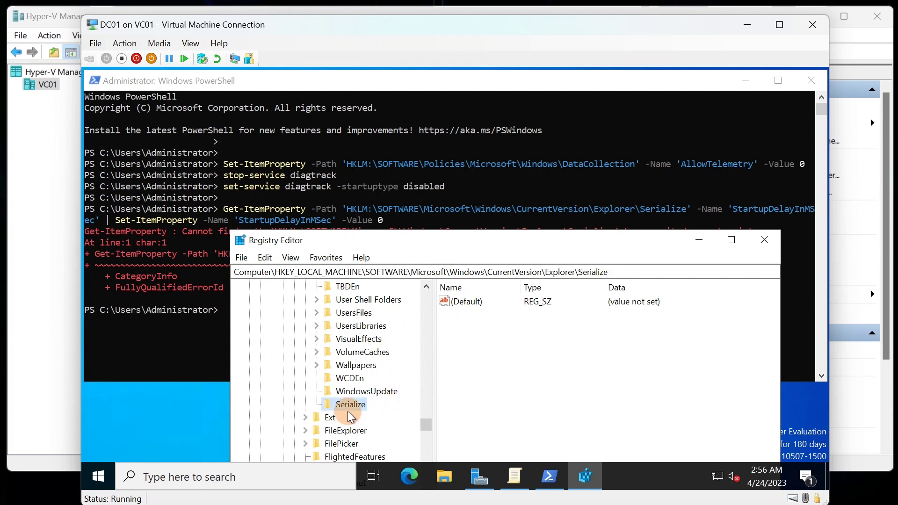
- Reselect the Explorer key under CurrentVersion, collapsing and re-expanding its subkeys to list its values
{"action": "scroll", "coordinate": [339, 406], "scroll_direction": "up", "scroll_amount": 5}
{"action": "scroll", "coordinate": [338, 408], "scroll_direction": "up", "scroll_amount": 13}
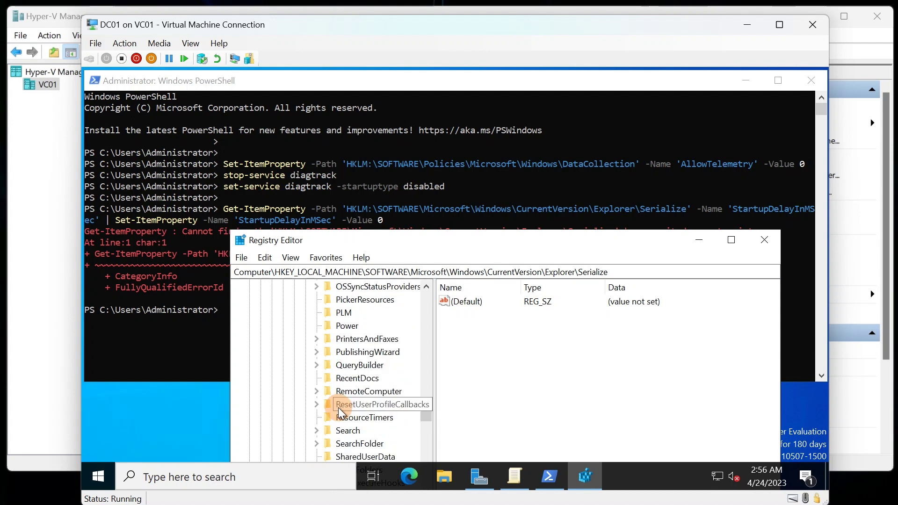
{"action": "scroll", "coordinate": [337, 416], "scroll_direction": "up", "scroll_amount": 8}
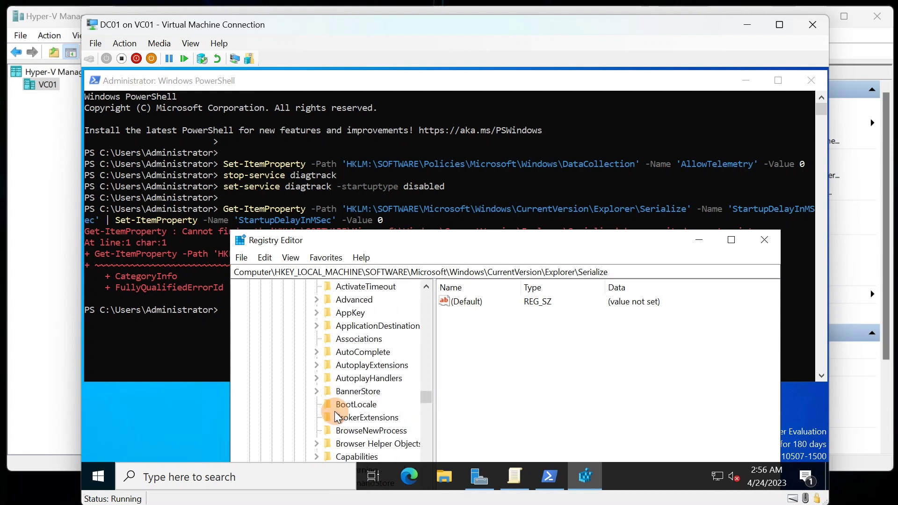
{"action": "left_click", "coordinate": [331, 418]}
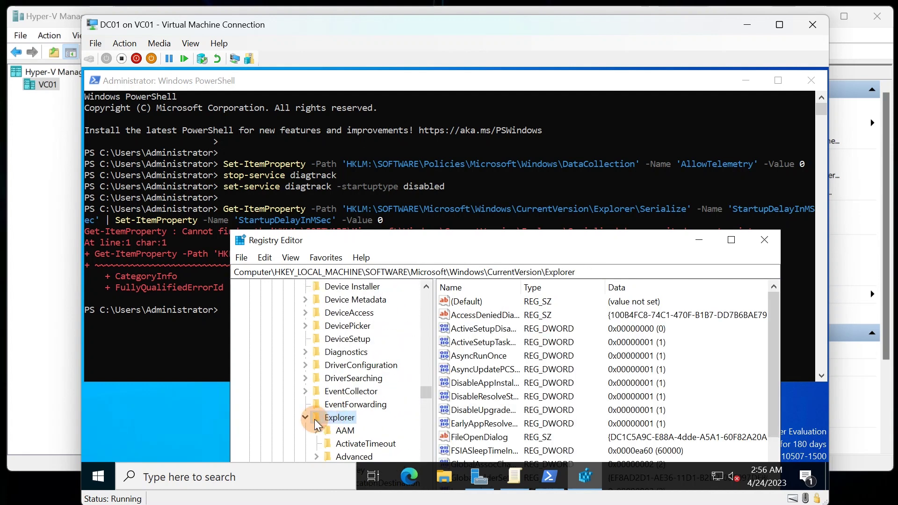
{"action": "left_click", "coordinate": [304, 417]}
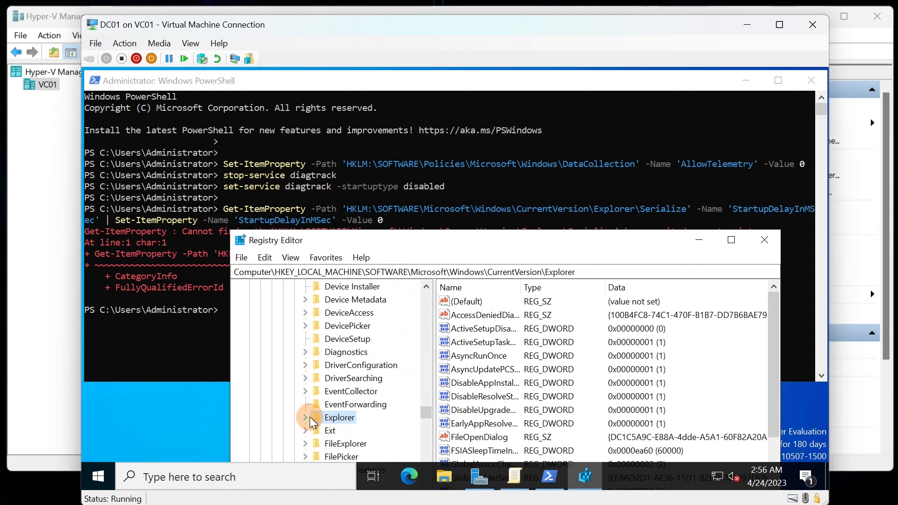
{"action": "left_click", "coordinate": [306, 416]}
{"action": "scroll", "coordinate": [328, 422], "scroll_direction": "down", "scroll_amount": 8}
{"action": "scroll", "coordinate": [364, 430], "scroll_direction": "down", "scroll_amount": 15}
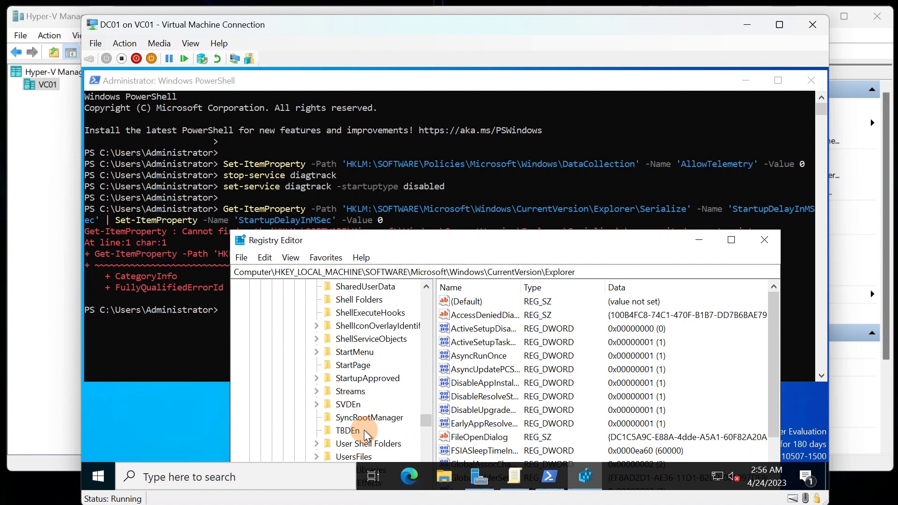
{"action": "scroll", "coordinate": [365, 430], "scroll_direction": "up", "scroll_amount": 2}
- Create a 32-bit DWORD value named StartupDelayInMSec in the Serialize key
{"action": "scroll", "coordinate": [364, 430], "scroll_direction": "down", "scroll_amount": 3}
{"action": "scroll", "coordinate": [364, 432], "scroll_direction": "down", "scroll_amount": 3}
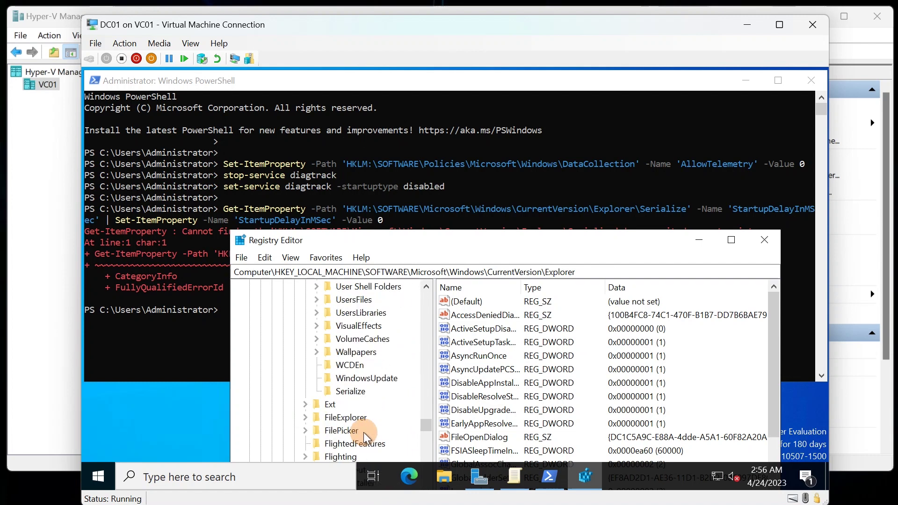
{"action": "left_click", "coordinate": [352, 391]}
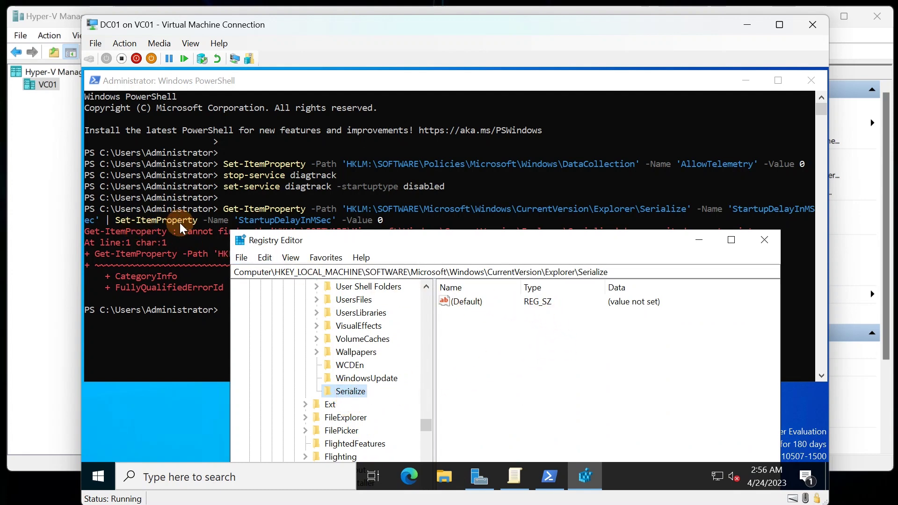
{"action": "right_click", "coordinate": [466, 380]}
{"action": "mouse_move", "coordinate": [498, 390]}
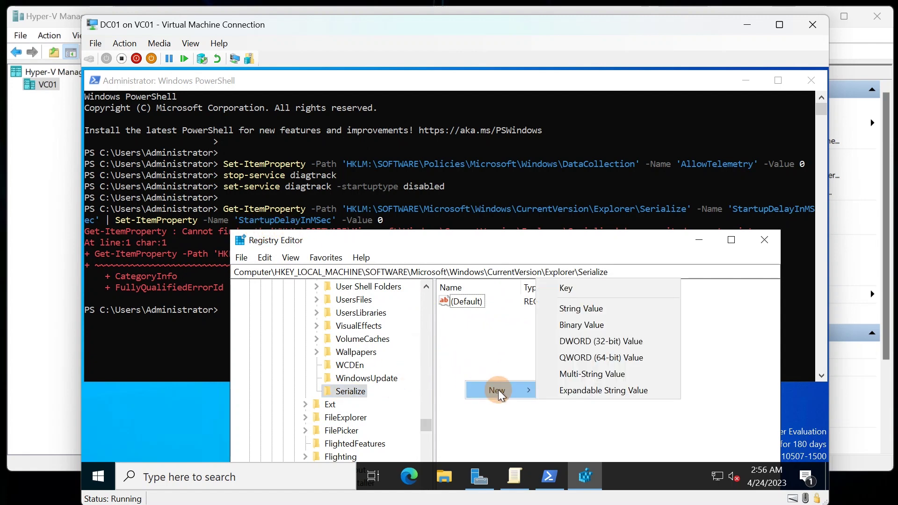
{"action": "left_click", "coordinate": [598, 344]}
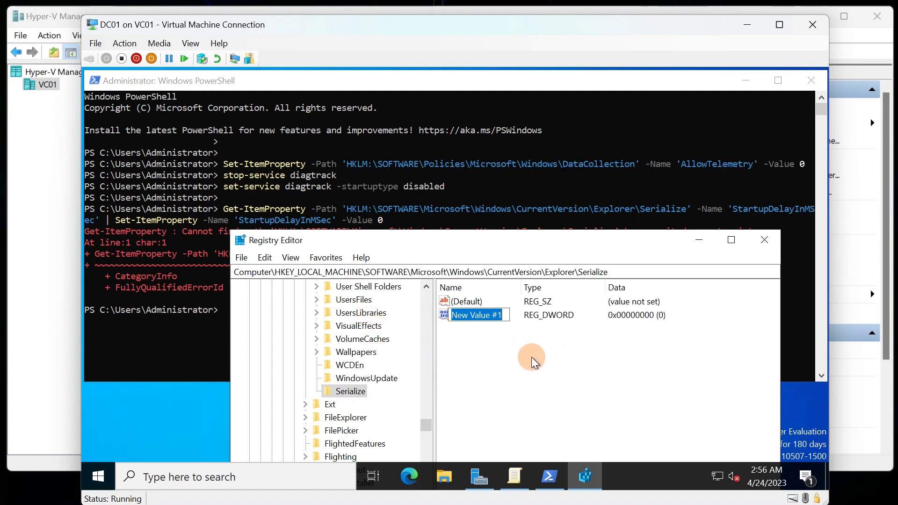
{"action": "type", "text": "Start"}
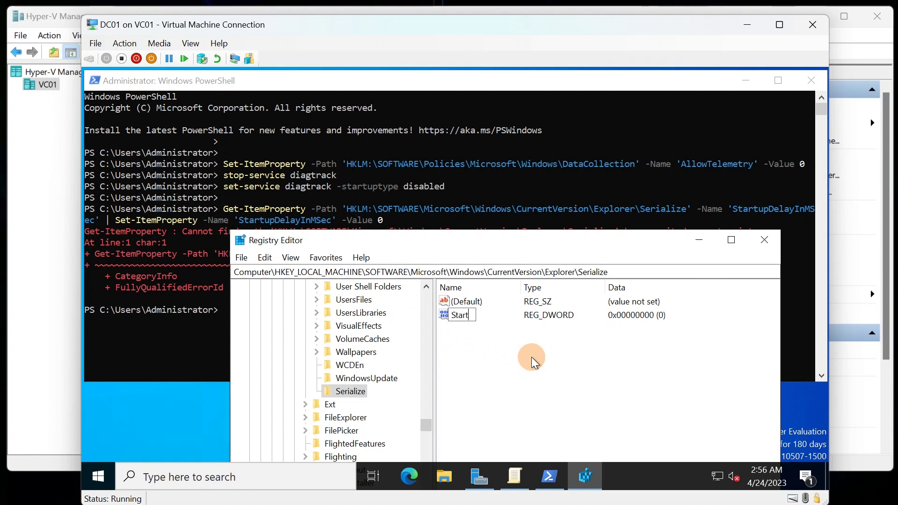
{"action": "type", "text": "upDelay"}
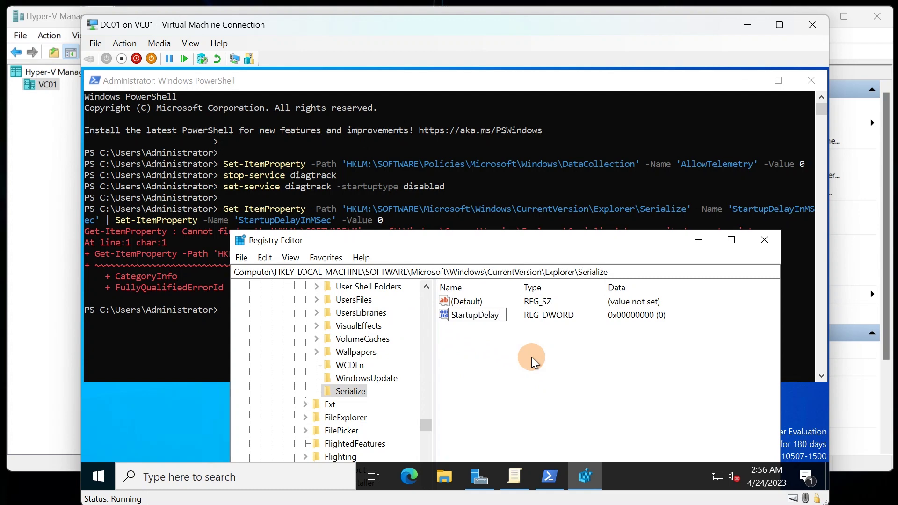
{"action": "type", "text": "In"}
{"action": "type", "text": "MS"}
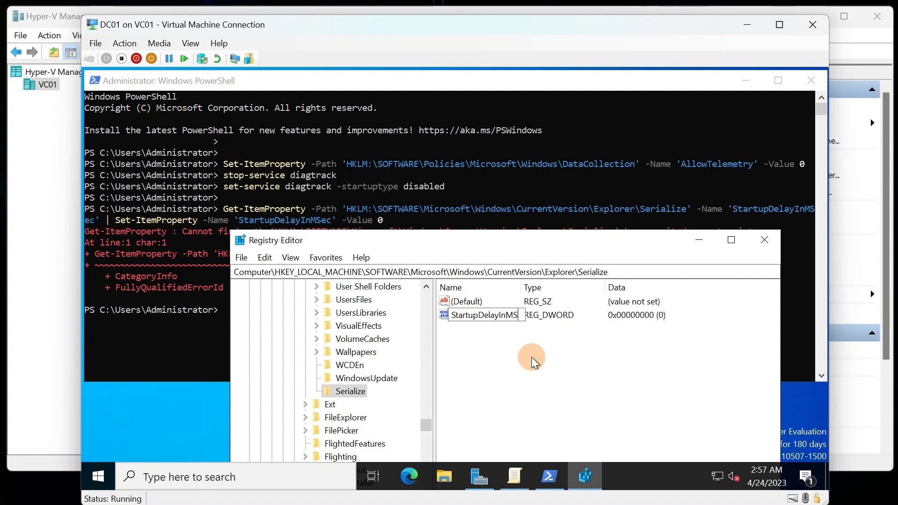
{"action": "key", "text": "BackSpace"}
{"action": "type", "text": "Sec"}
{"action": "key", "text": "Return"}
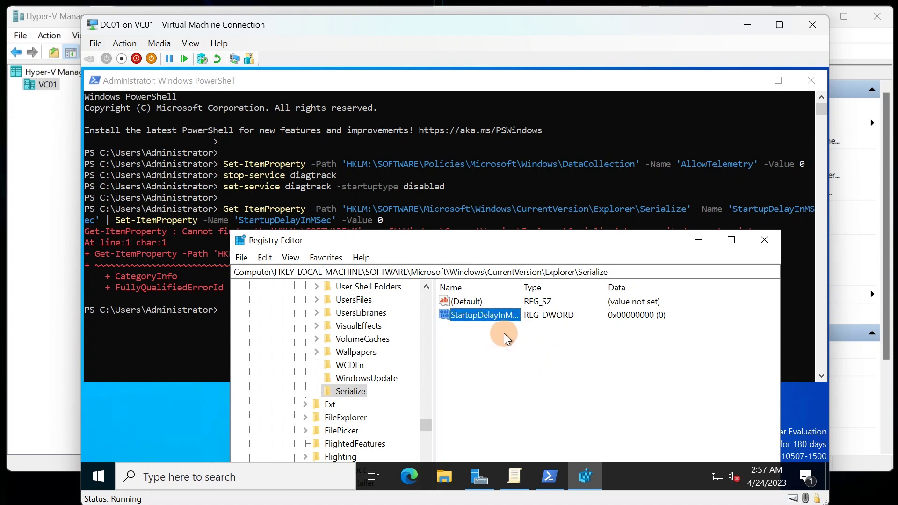
- Save StartupDelayInMSec with data 0, then modify its value data to 1
{"action": "double_click", "coordinate": [486, 314]}
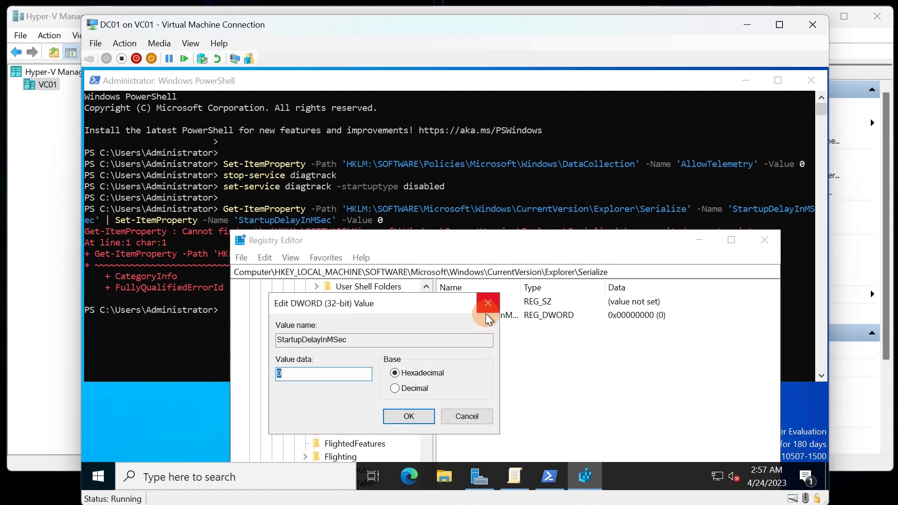
{"action": "left_click", "coordinate": [291, 373]}
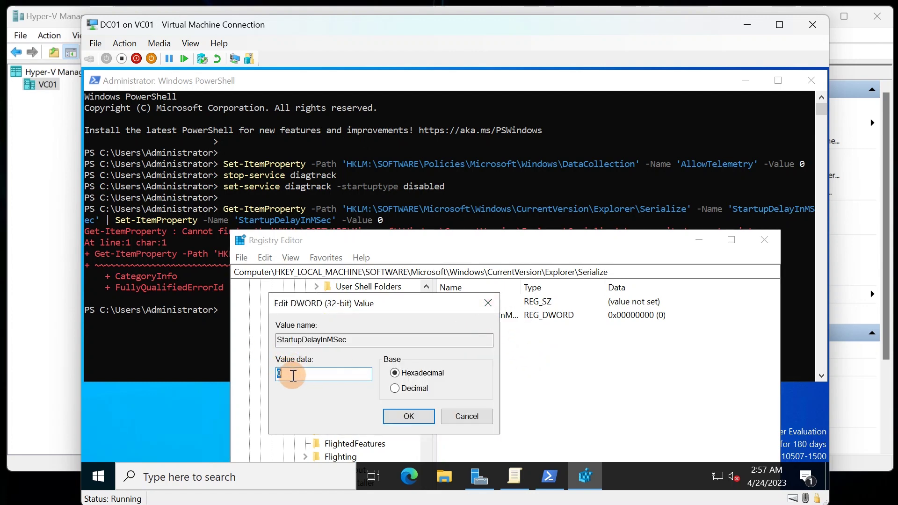
{"action": "left_click", "coordinate": [400, 418]}
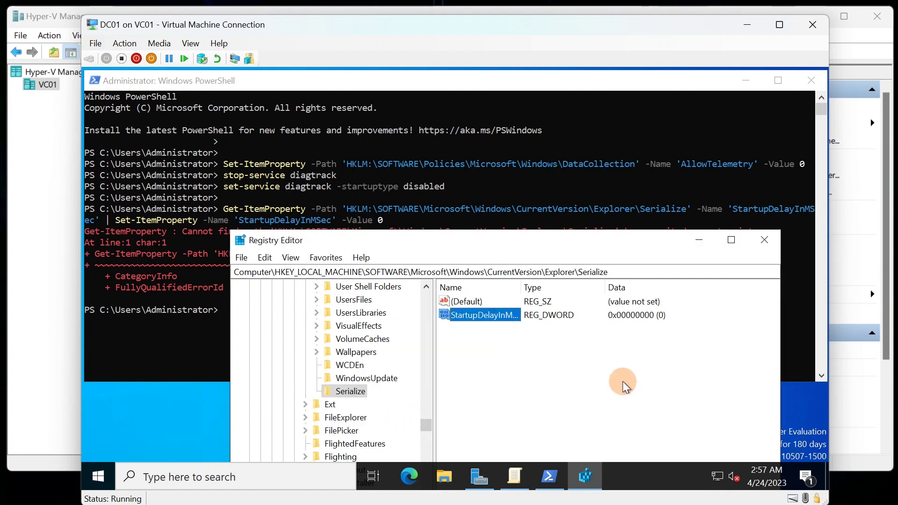
{"action": "double_click", "coordinate": [520, 288]}
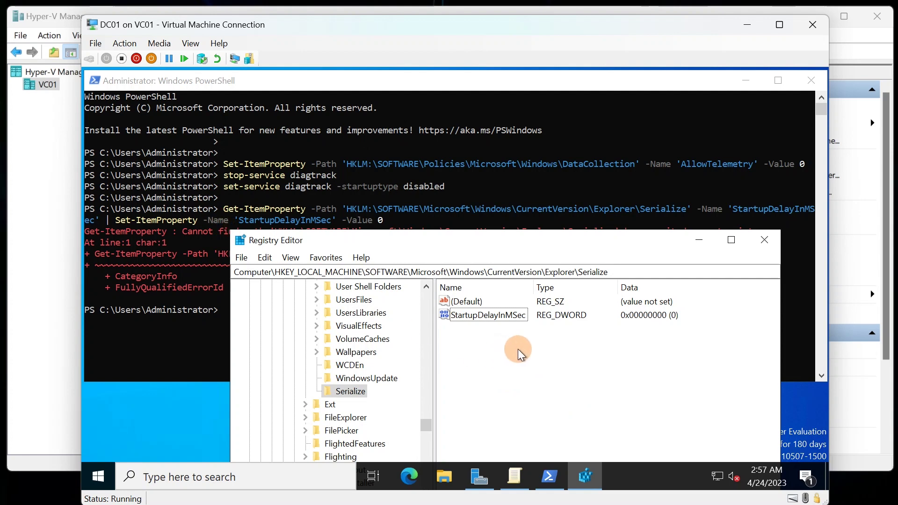
{"action": "left_click", "coordinate": [510, 316]}
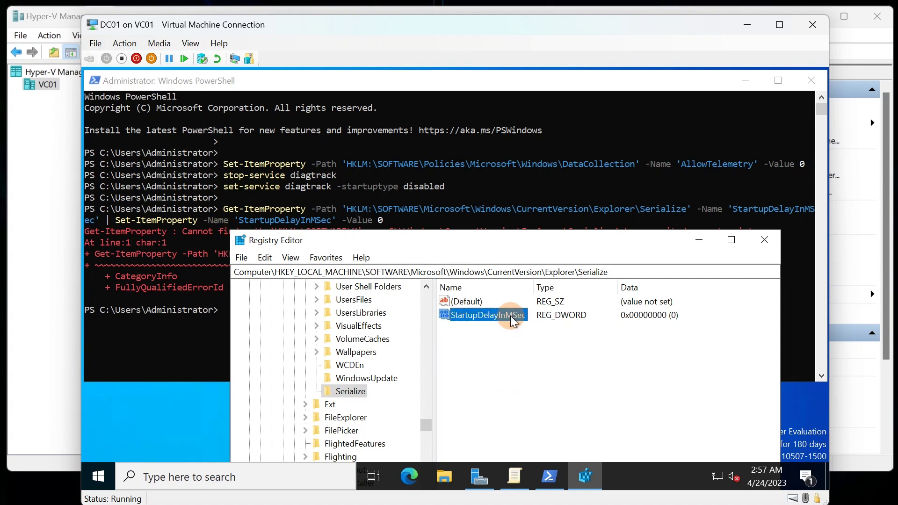
{"action": "right_click", "coordinate": [510, 316]}
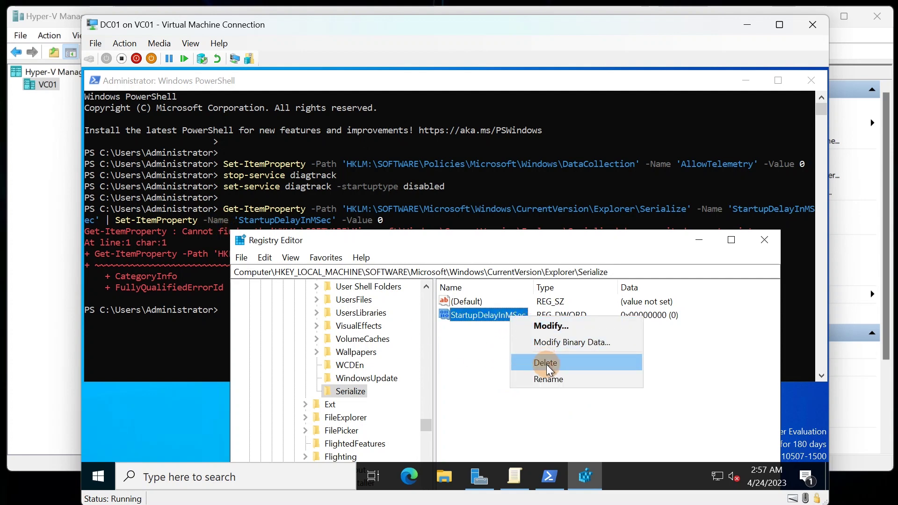
{"action": "left_click", "coordinate": [505, 326]}
{"action": "double_click", "coordinate": [491, 316]}
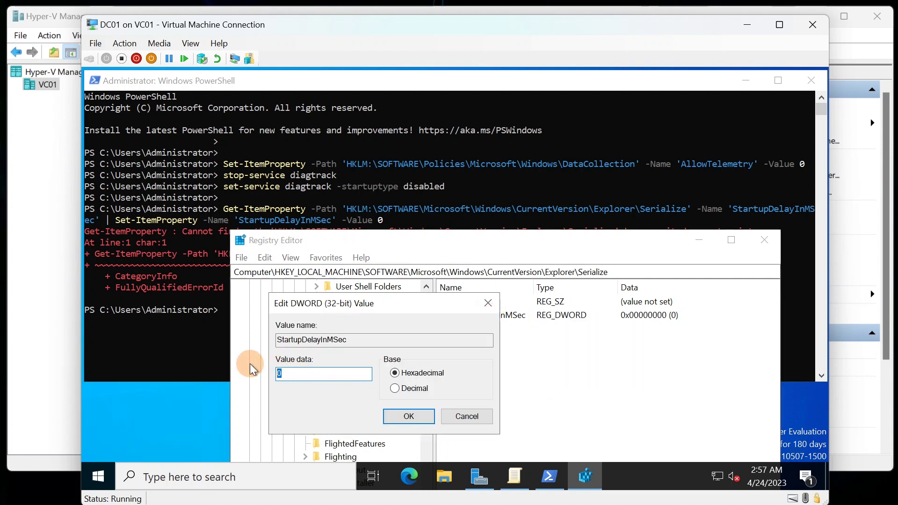
{"action": "left_click", "coordinate": [388, 415]}
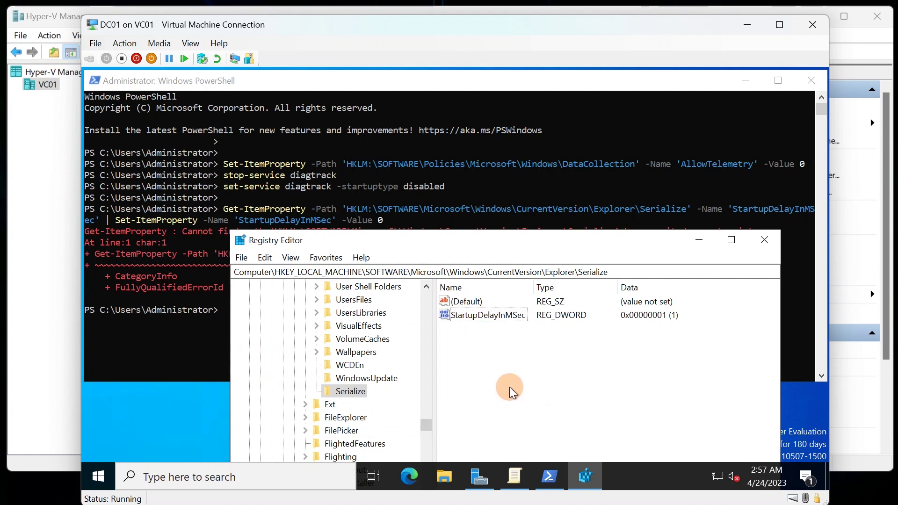
{"action": "left_click", "coordinate": [202, 330]}
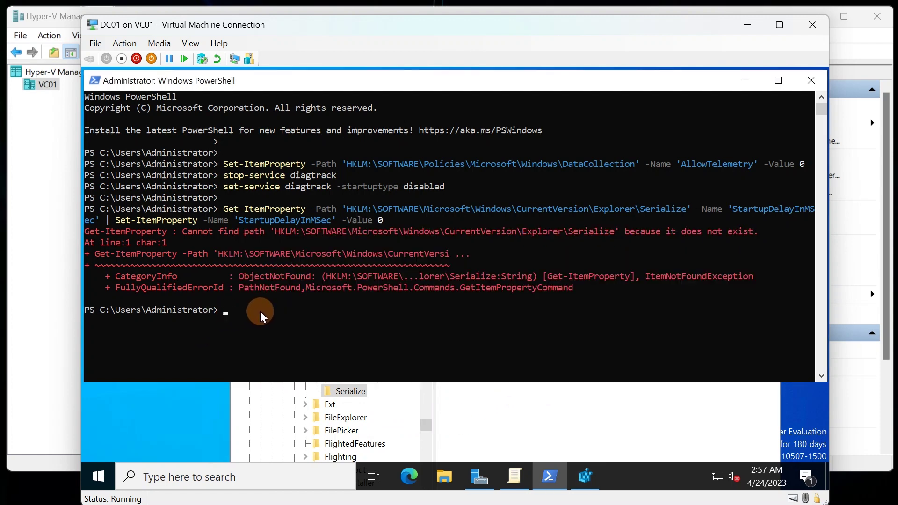
- Rerun the recalled Serialize command, then refresh Registry Editor to confirm StartupDelayInMSec is 0
{"action": "key", "text": "Up"}
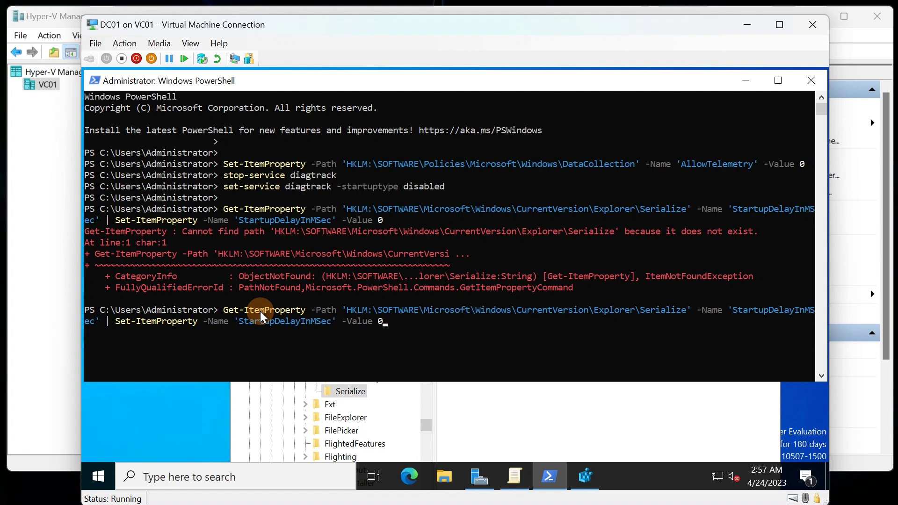
{"action": "key", "text": "Return"}
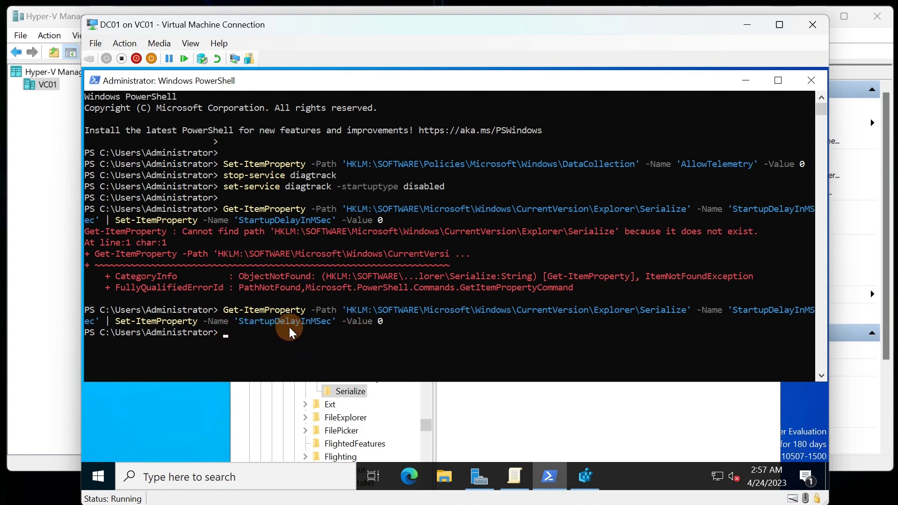
{"action": "left_click", "coordinate": [381, 391]}
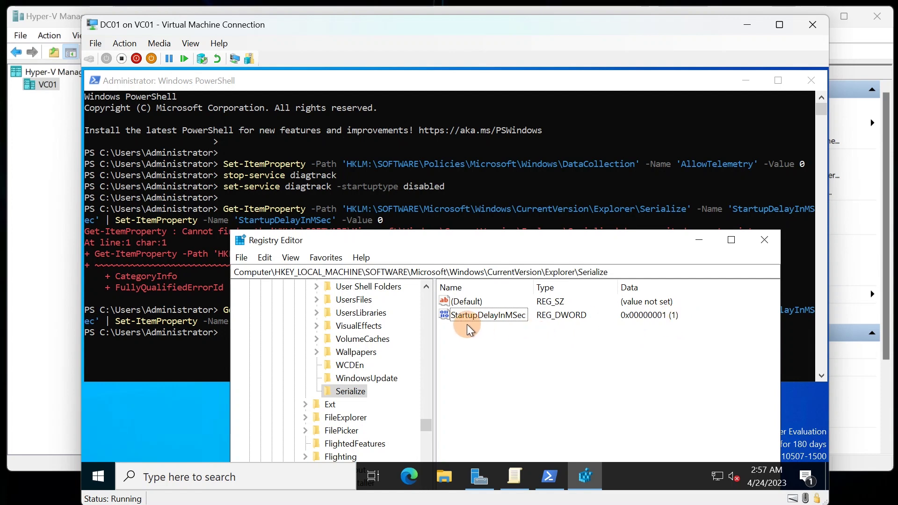
{"action": "right_click", "coordinate": [348, 391]}
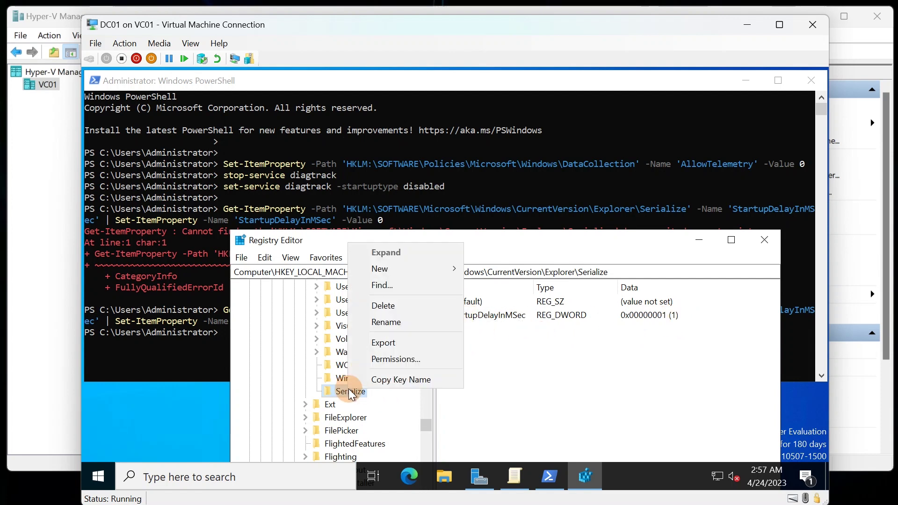
{"action": "left_click", "coordinate": [338, 380]}
{"action": "left_click", "coordinate": [337, 391]}
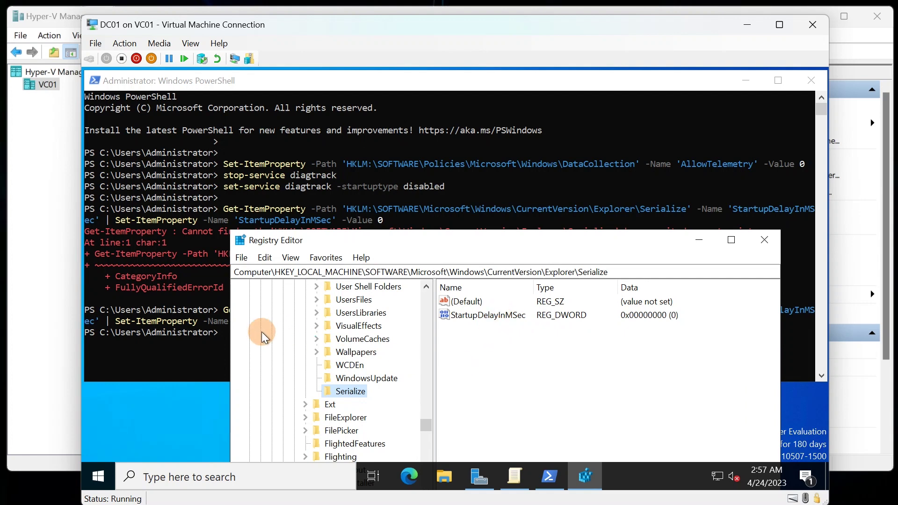
{"action": "left_click", "coordinate": [209, 354]}
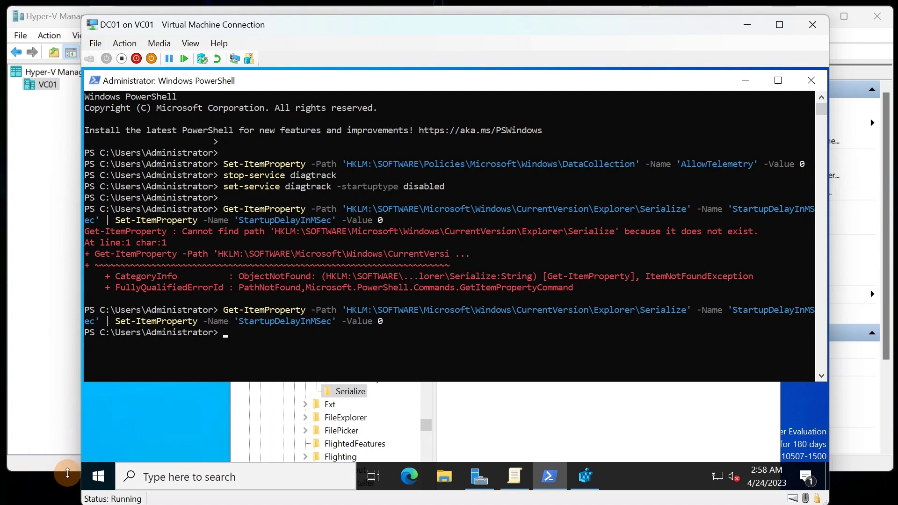
- Open the Windows Update settings page from a Start search for 'upda'
{"action": "left_click", "coordinate": [99, 476]}
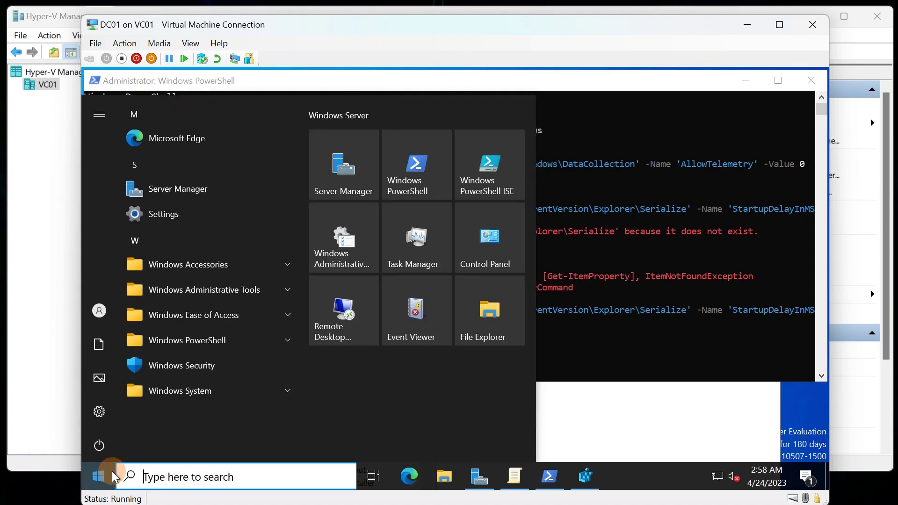
{"action": "type", "text": "u"}
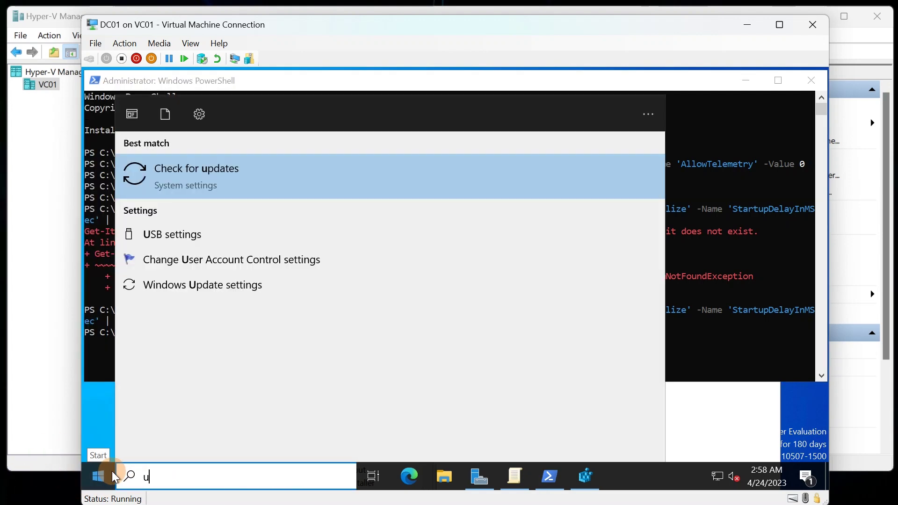
{"action": "type", "text": "pda"}
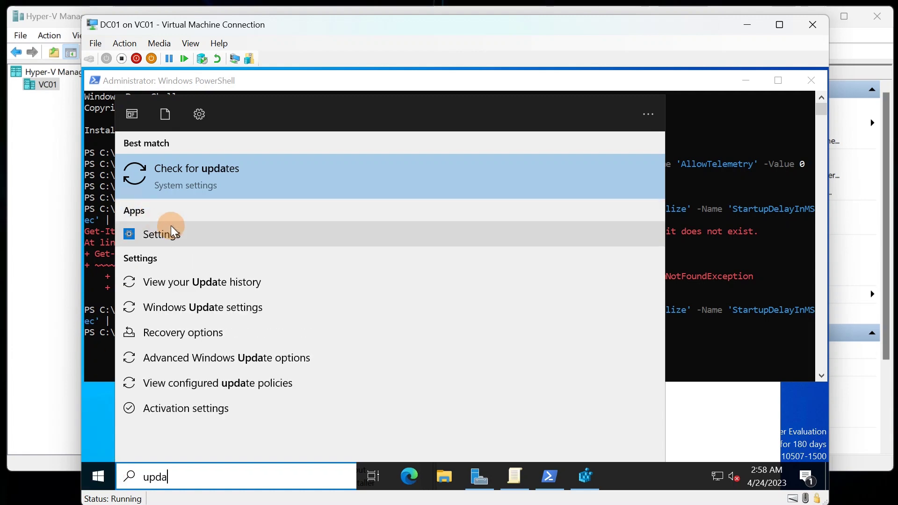
{"action": "left_click", "coordinate": [224, 314]}
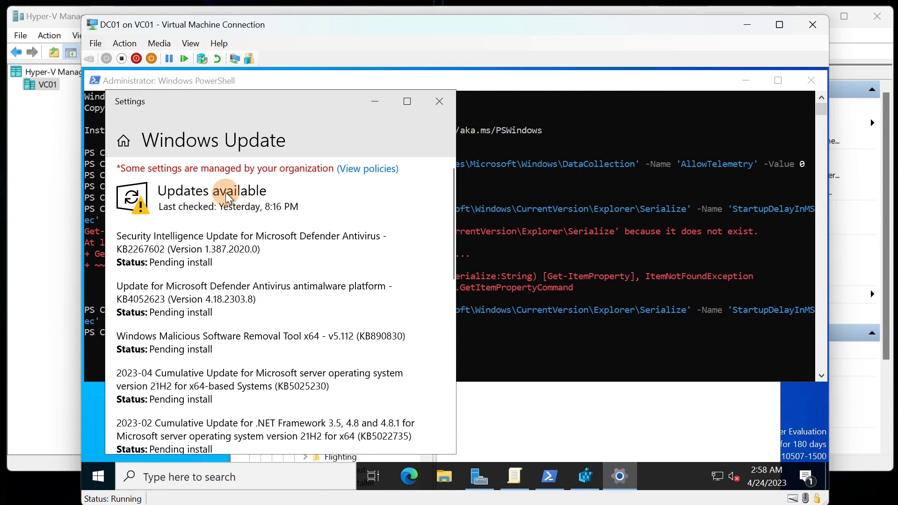
{"action": "scroll", "coordinate": [226, 262], "scroll_direction": "down", "scroll_amount": 6}
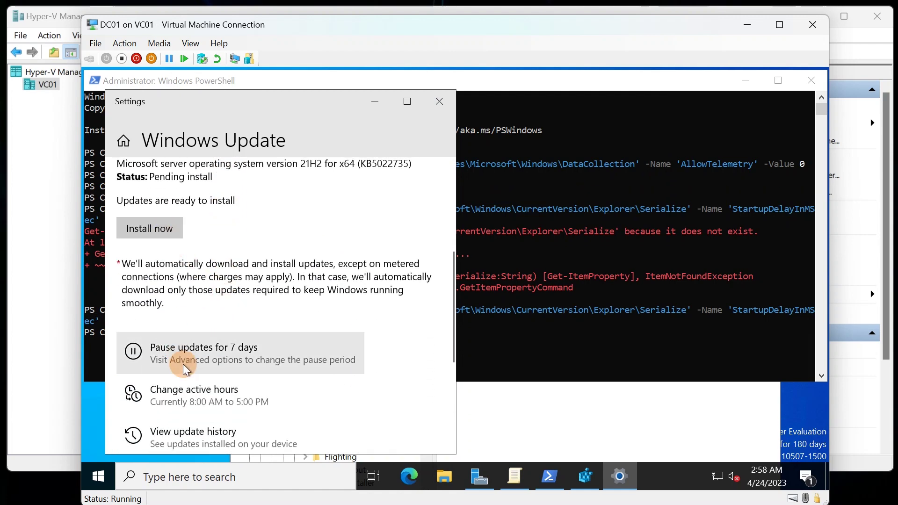
{"action": "scroll", "coordinate": [184, 364], "scroll_direction": "down", "scroll_amount": 5}
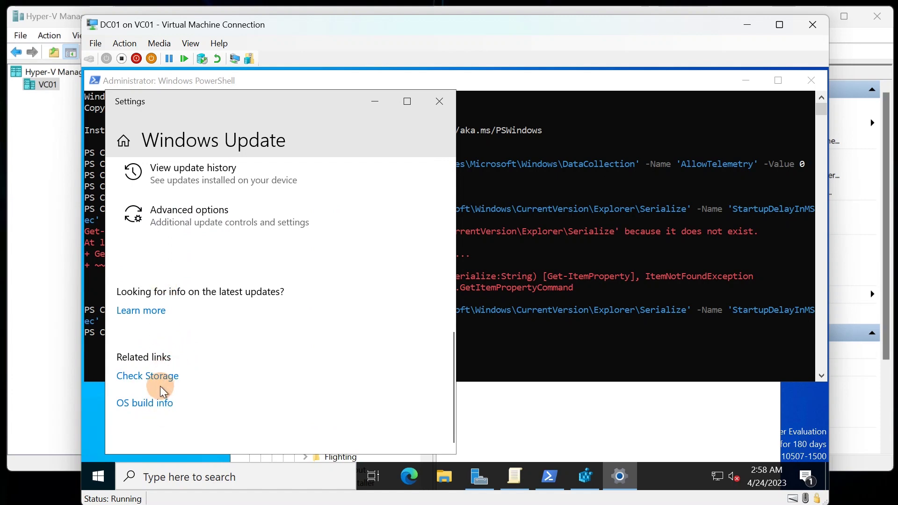
{"action": "scroll", "coordinate": [163, 398], "scroll_direction": "up", "scroll_amount": 8}
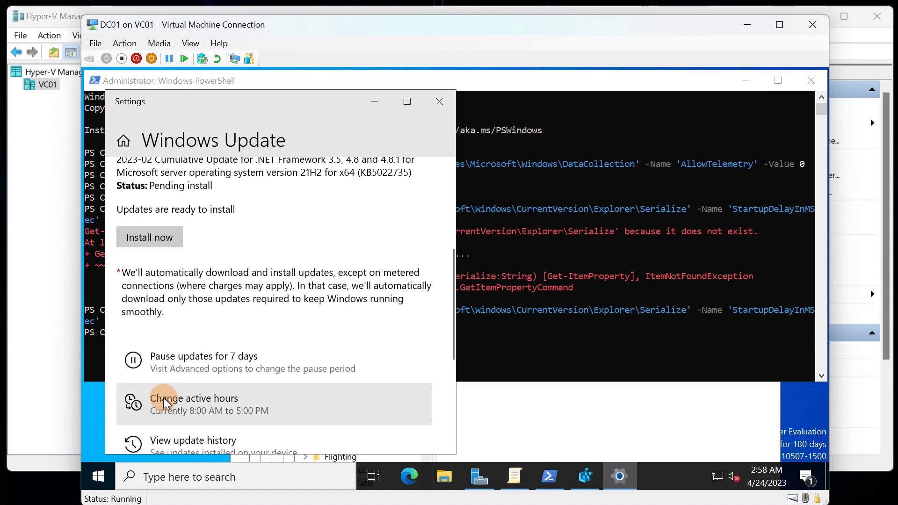
{"action": "scroll", "coordinate": [164, 403], "scroll_direction": "up", "scroll_amount": 3}
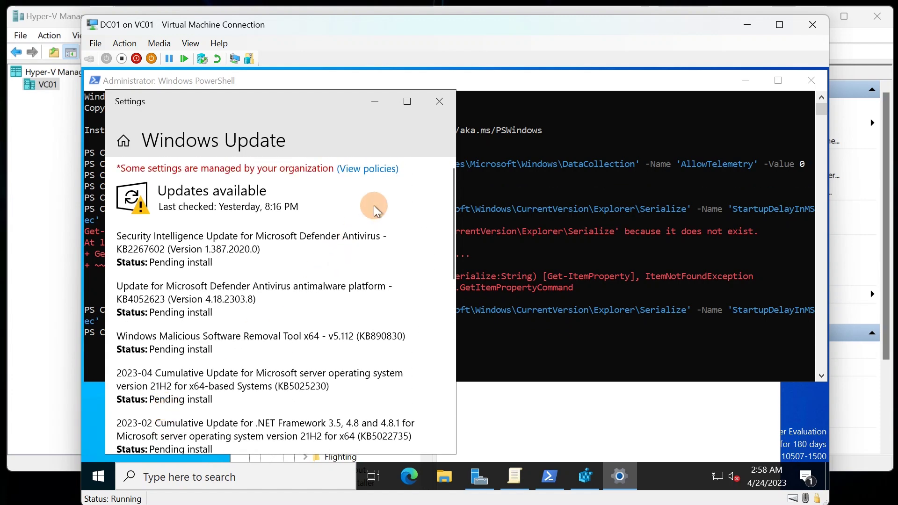
- Review the two configured update policies, then return to the Windows Update page
{"action": "left_click", "coordinate": [374, 170]}
{"action": "scroll", "coordinate": [268, 297], "scroll_direction": "down", "scroll_amount": 3}
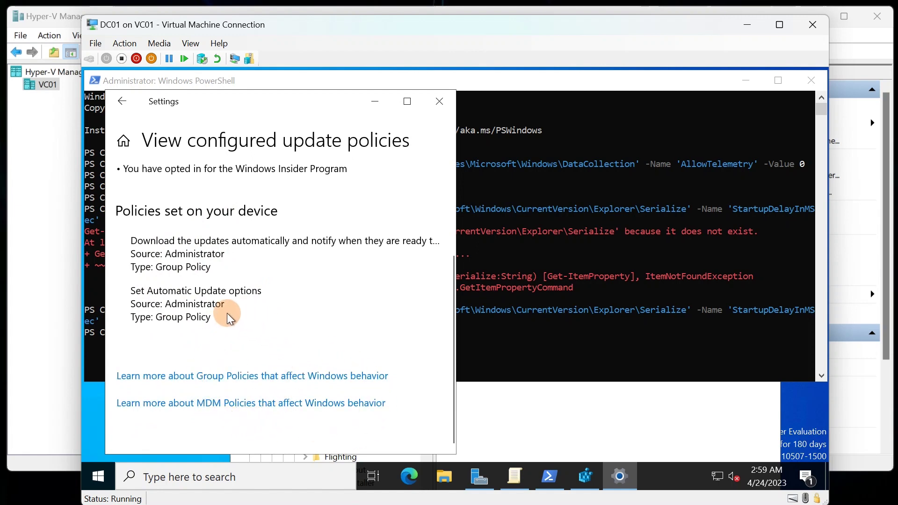
{"action": "scroll", "coordinate": [219, 320], "scroll_direction": "up", "scroll_amount": 3}
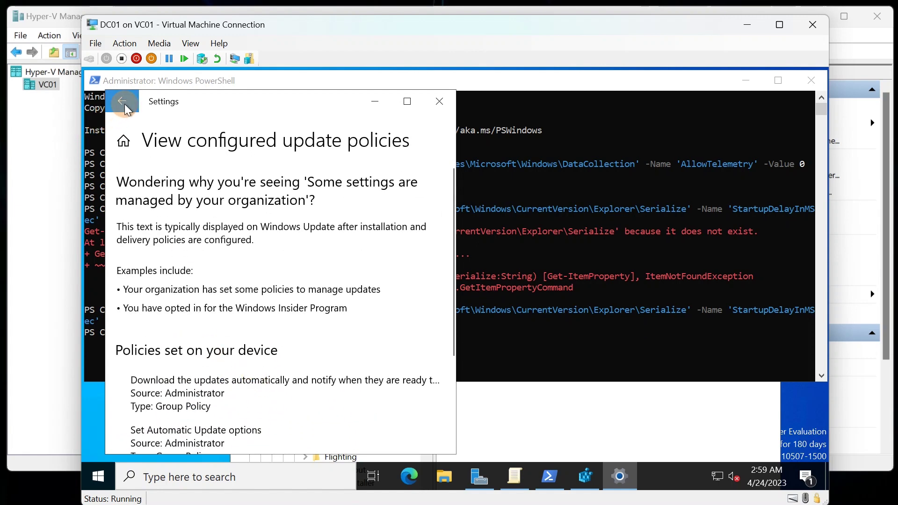
{"action": "left_click", "coordinate": [123, 102]}
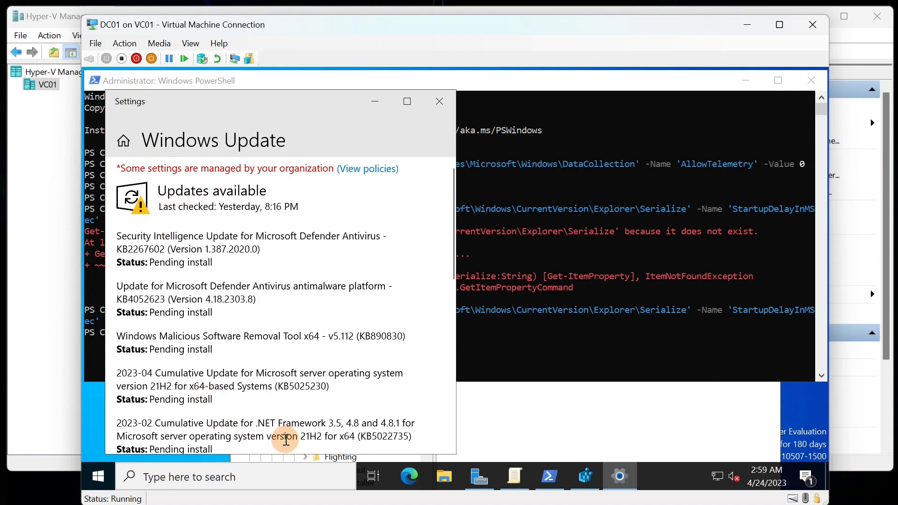
{"action": "mouse_move", "coordinate": [246, 503]}
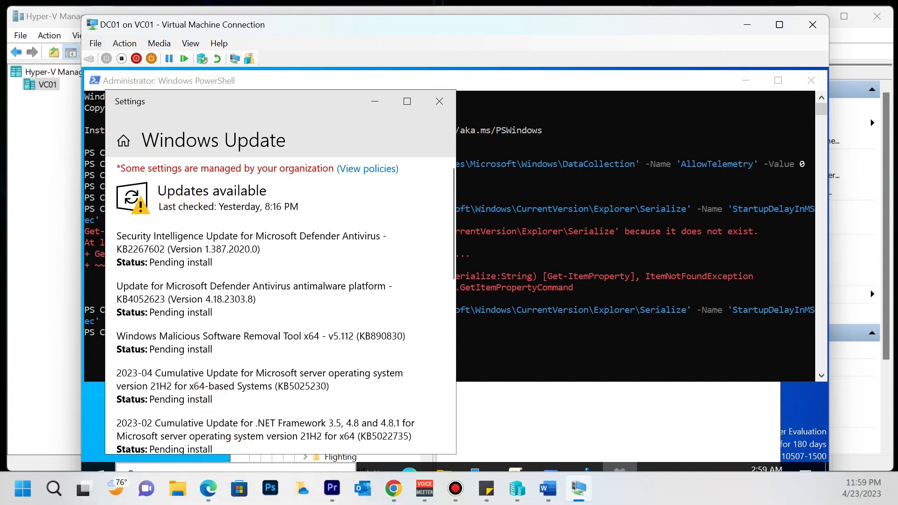
{"action": "left_click", "coordinate": [480, 362]}
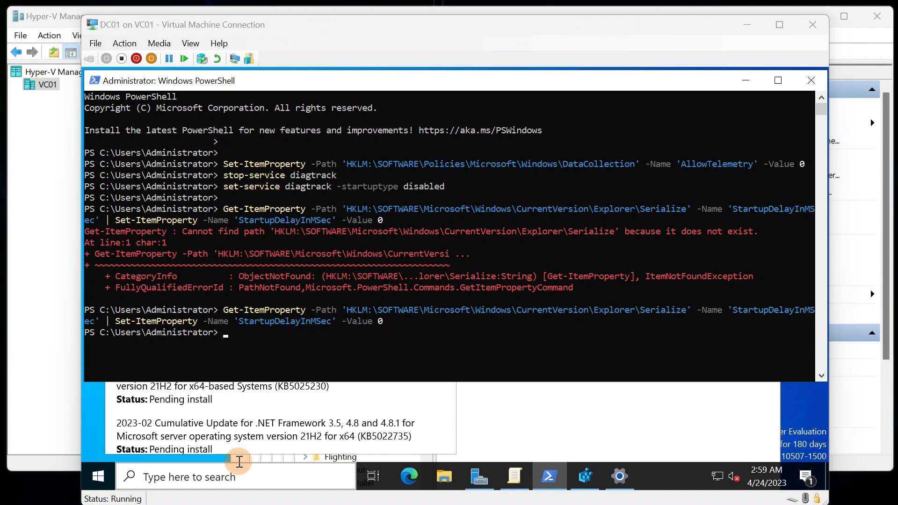
- Paste 'Set-Service -Name wuauserv -StartupType Automatic' at a fresh PowerShell prompt without running it
{"action": "left_click", "coordinate": [256, 340]}
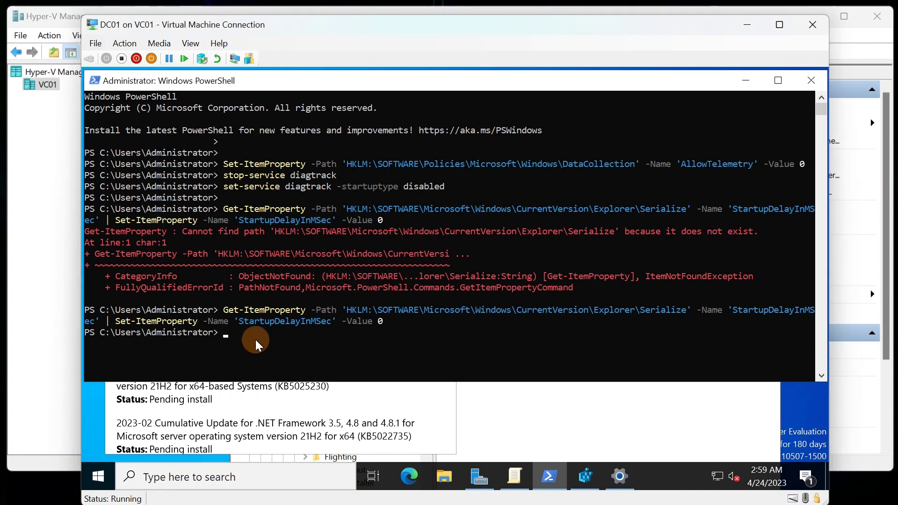
{"action": "key", "text": "Return"}
{"action": "key", "text": "Return"}
{"action": "key", "text": "Return"}
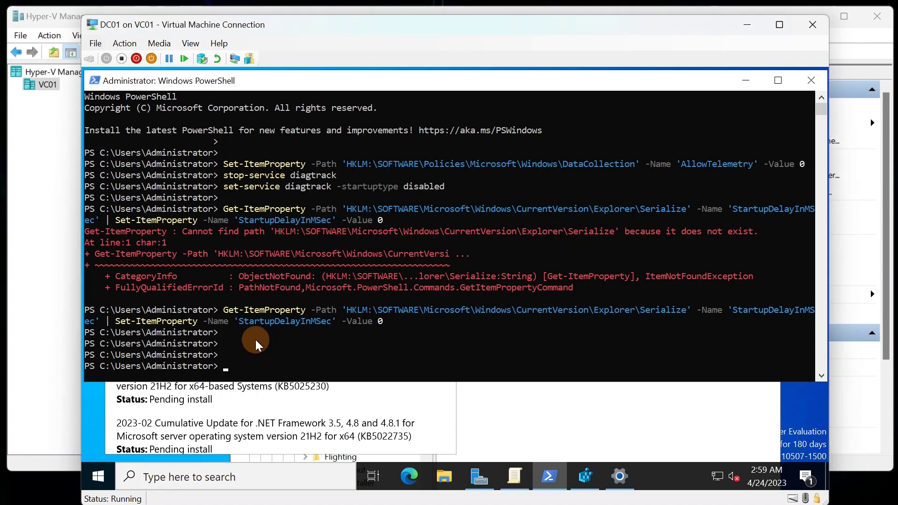
{"action": "left_click", "coordinate": [223, 346]}
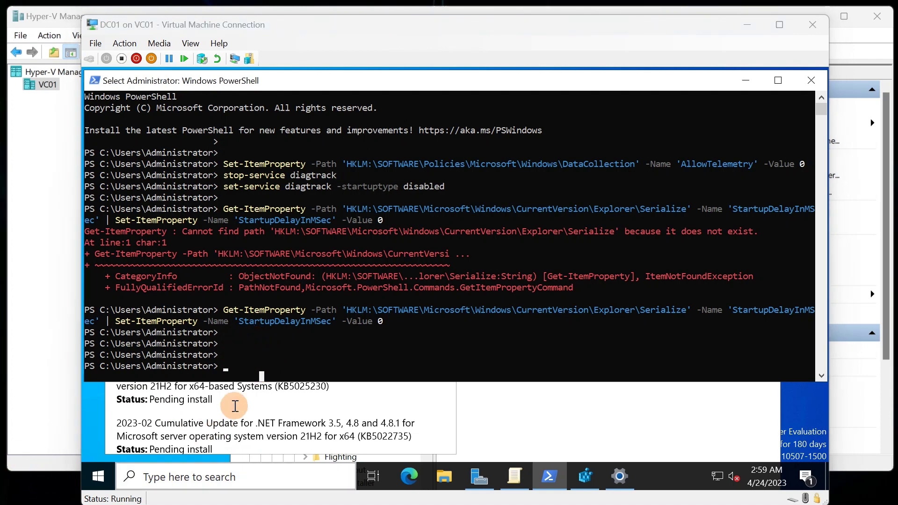
{"action": "left_click", "coordinate": [255, 357]}
{"action": "right_click", "coordinate": [253, 356]}
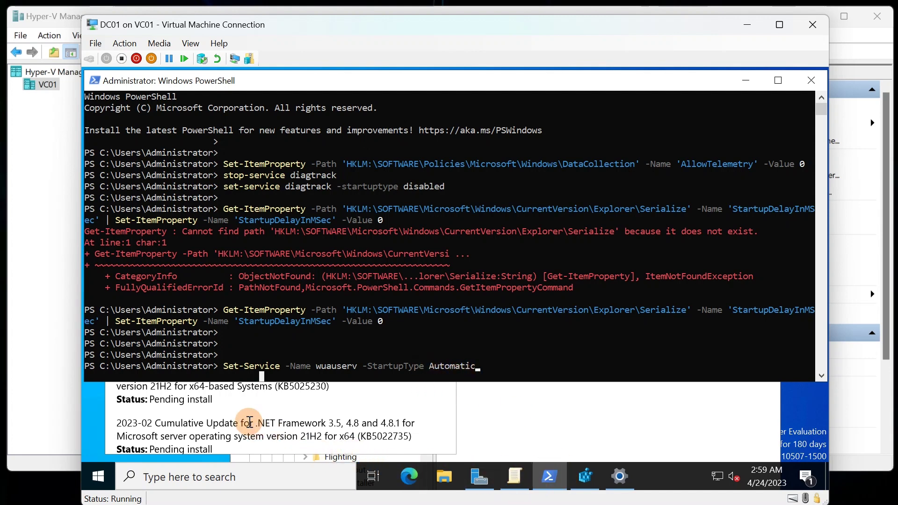
{"action": "key", "text": "super"}
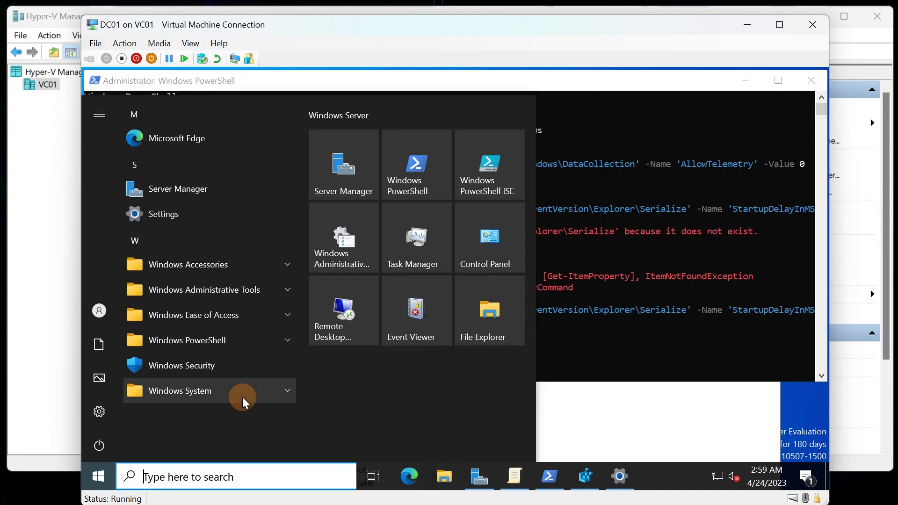
- Open Services and inspect the Windows Update service's properties
{"action": "type", "text": "serev"}
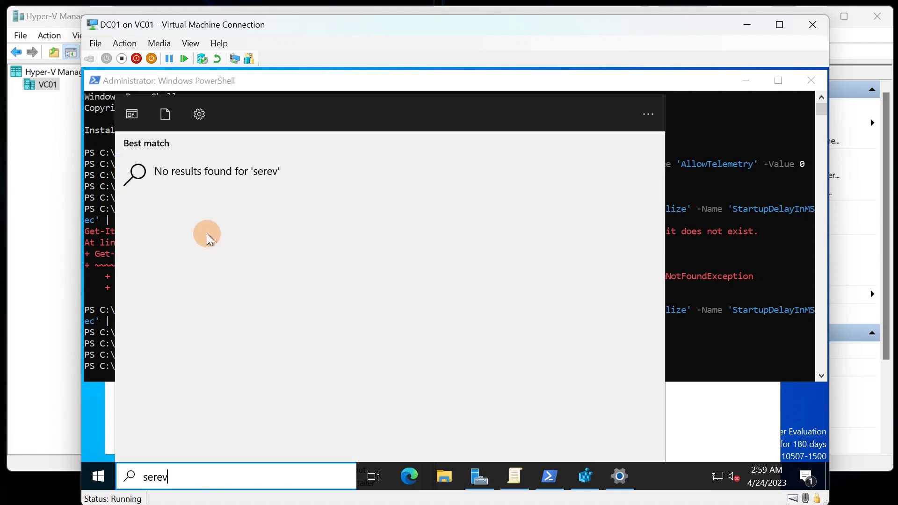
{"action": "key", "text": "BackSpace"}
{"action": "key", "text": "BackSpace"}
{"action": "type", "text": "vices"}
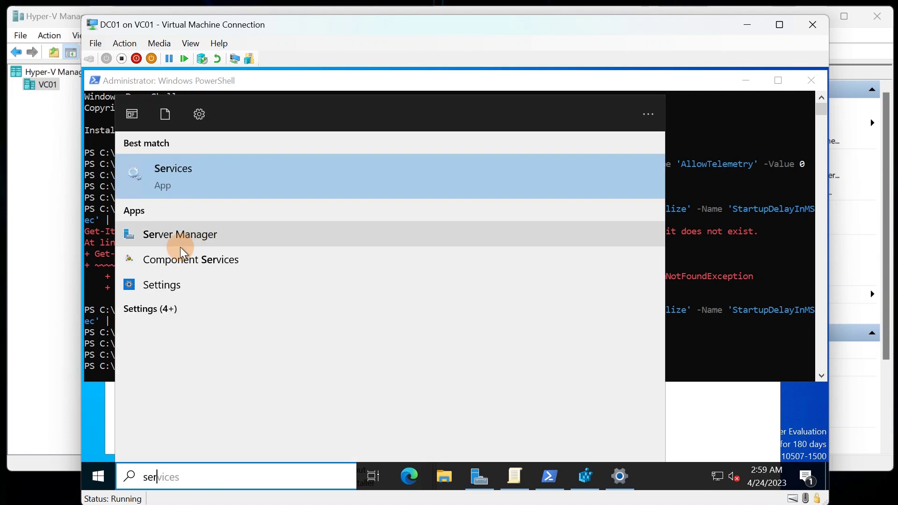
{"action": "left_click", "coordinate": [182, 192]}
{"action": "scroll", "coordinate": [436, 397], "scroll_direction": "down", "scroll_amount": 20}
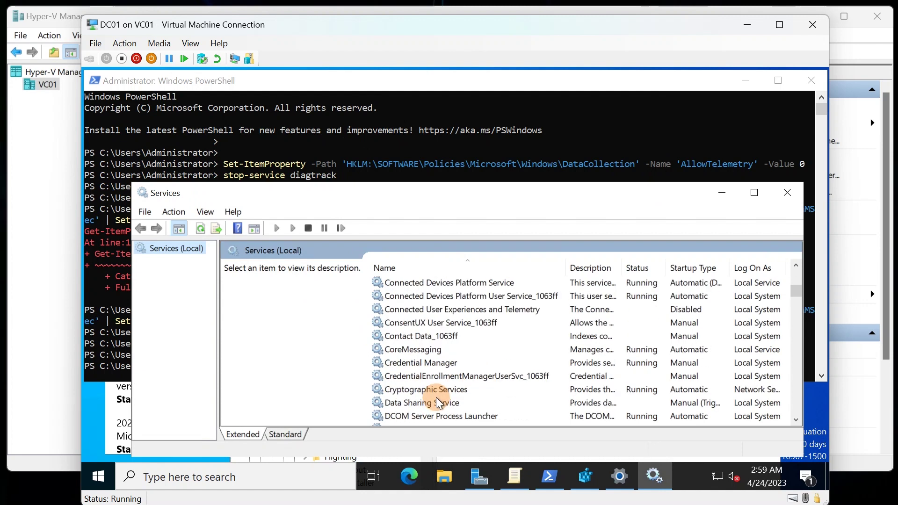
{"action": "scroll", "coordinate": [426, 395], "scroll_direction": "down", "scroll_amount": 20}
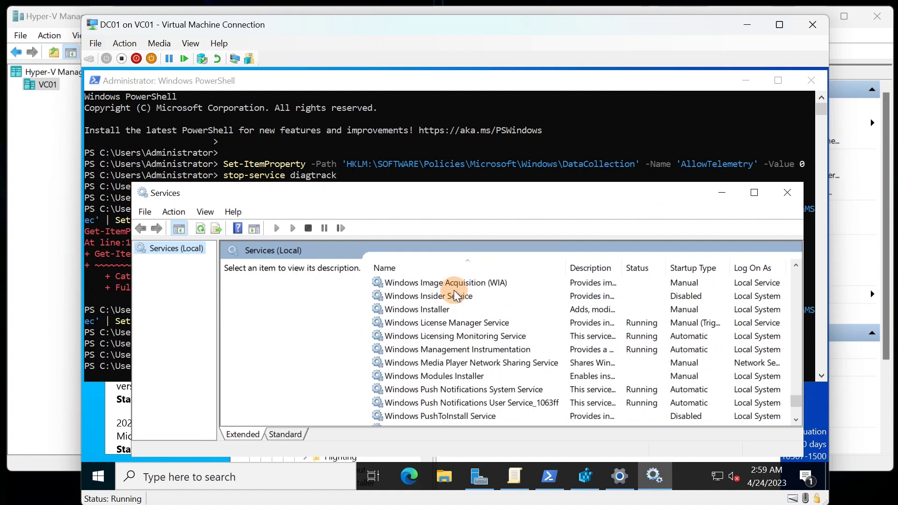
{"action": "scroll", "coordinate": [434, 400], "scroll_direction": "down", "scroll_amount": 3}
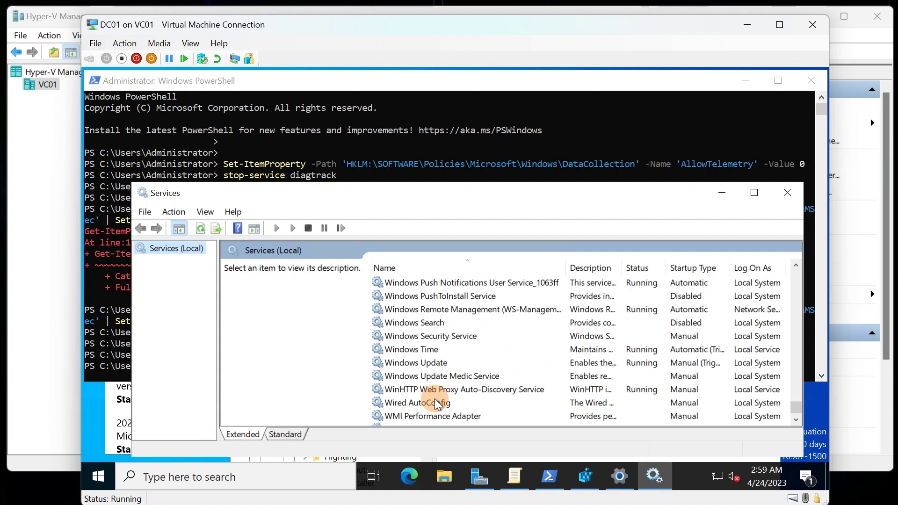
{"action": "left_click", "coordinate": [439, 362]}
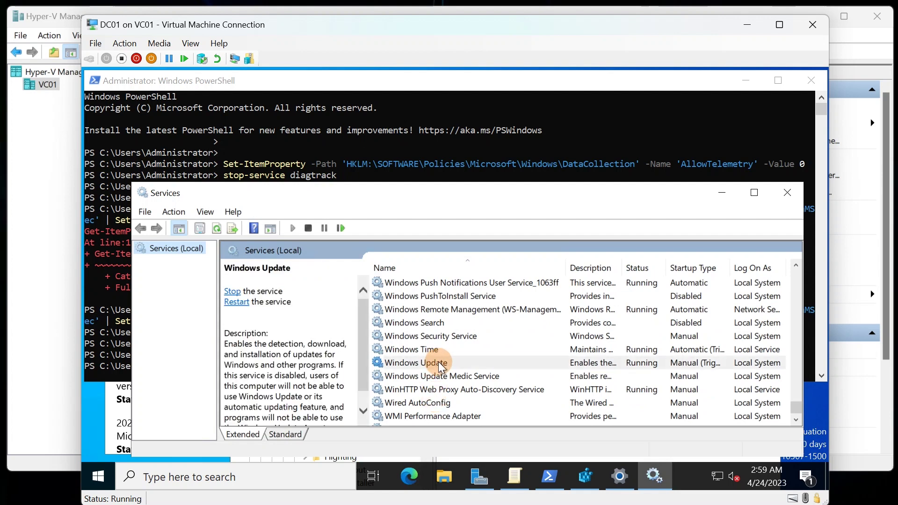
{"action": "double_click", "coordinate": [412, 363]}
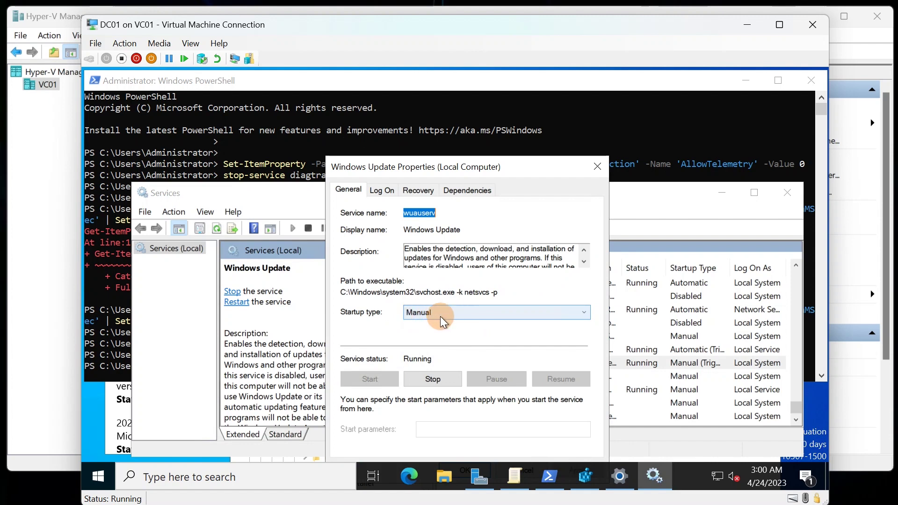
{"action": "left_click", "coordinate": [597, 167]}
- Widen the Startup Type column to show Windows Update's Manual (Trigger Start) setting
{"action": "left_click", "coordinate": [482, 170]}
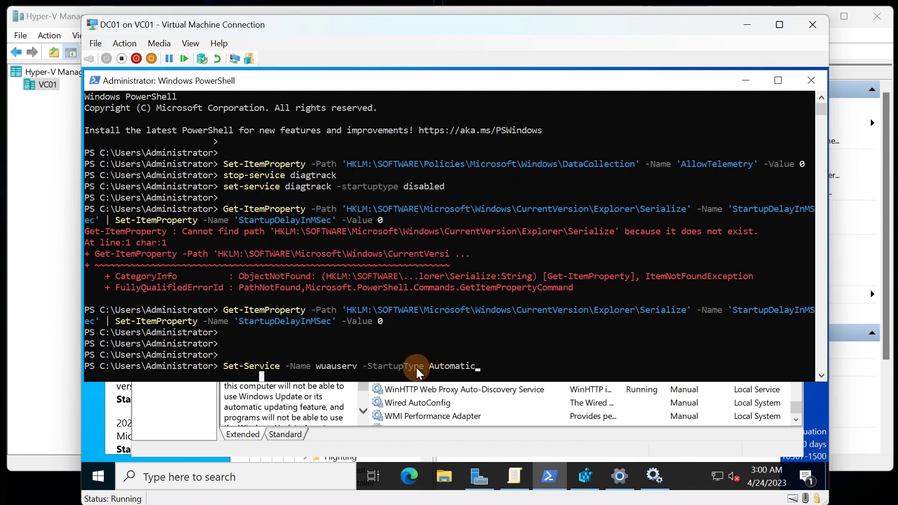
{"action": "left_click", "coordinate": [476, 440]}
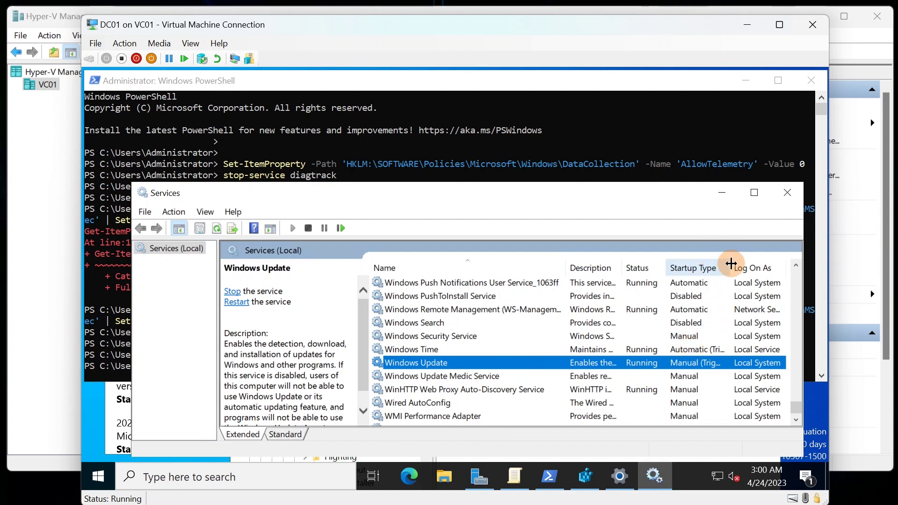
{"action": "left_click_drag", "start_coordinate": [731, 265], "coordinate": [757, 265]}
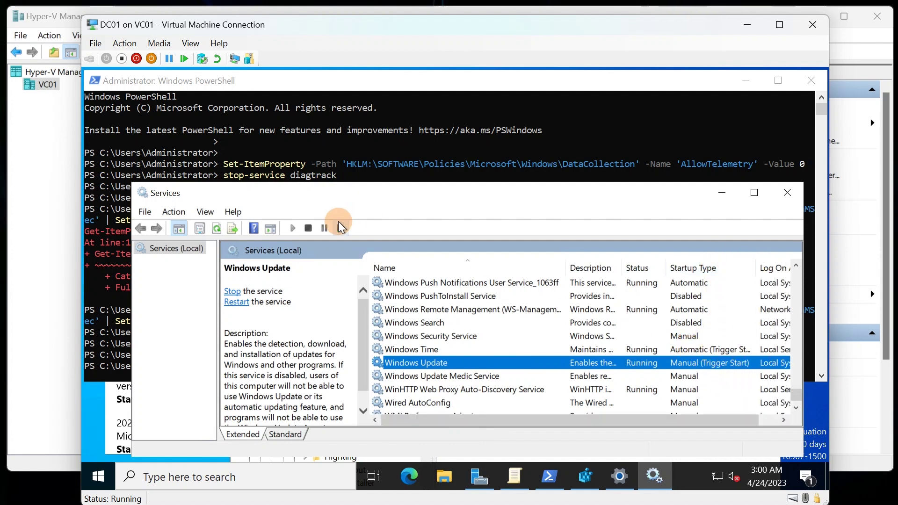
{"action": "left_click", "coordinate": [377, 182]}
- Run Set-Service for wuauserv, then refresh Services to confirm Automatic (Trigger Start) startup
{"action": "left_click", "coordinate": [489, 369]}
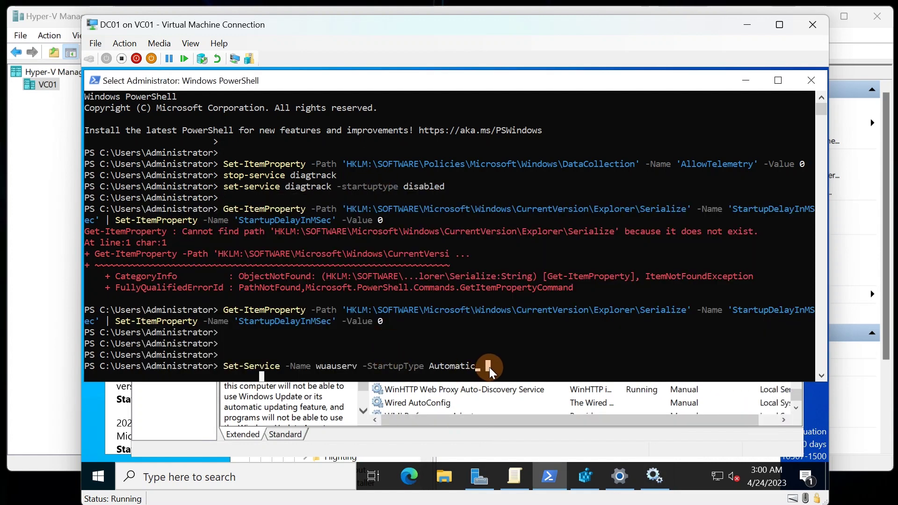
{"action": "left_click", "coordinate": [489, 366]}
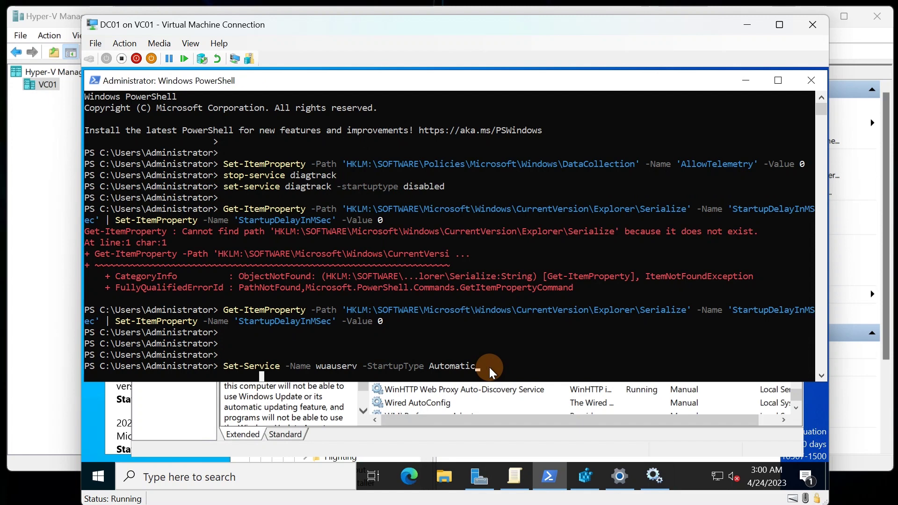
{"action": "left_click", "coordinate": [502, 363]}
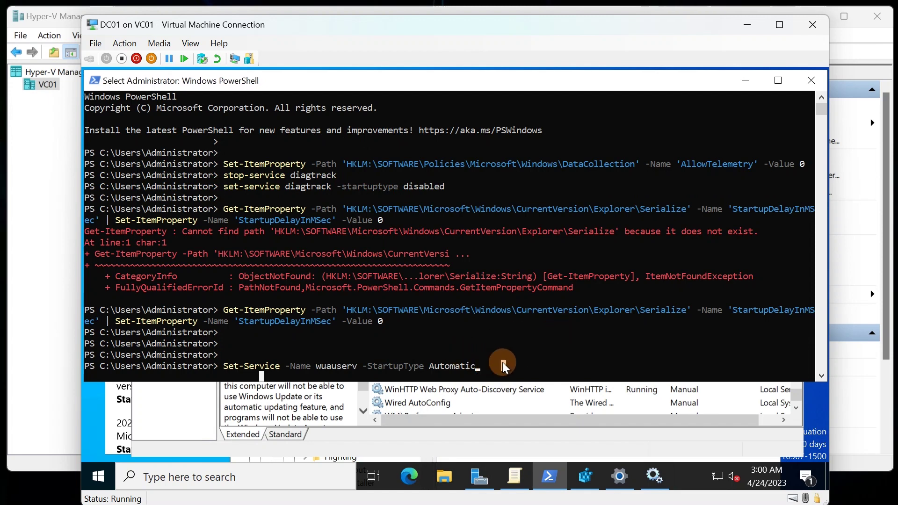
{"action": "key", "text": "Escape"}
{"action": "key", "text": "Return"}
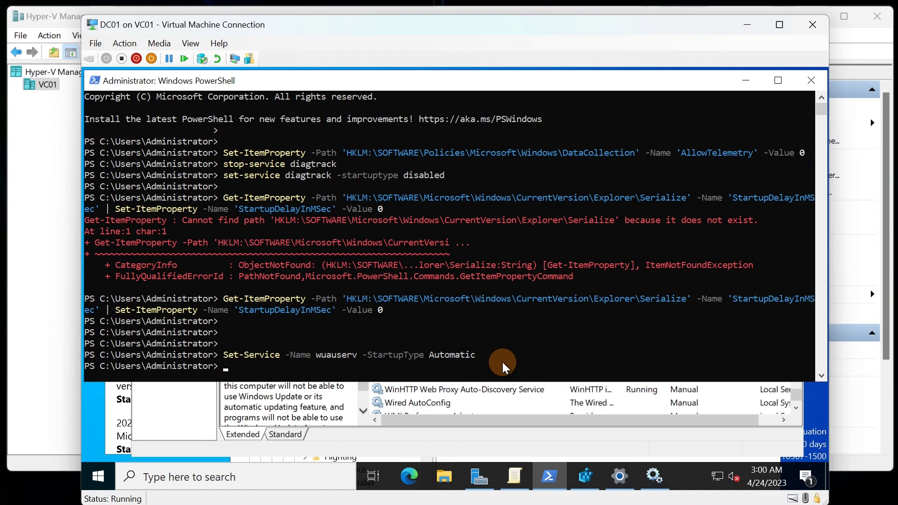
{"action": "left_click", "coordinate": [429, 449]}
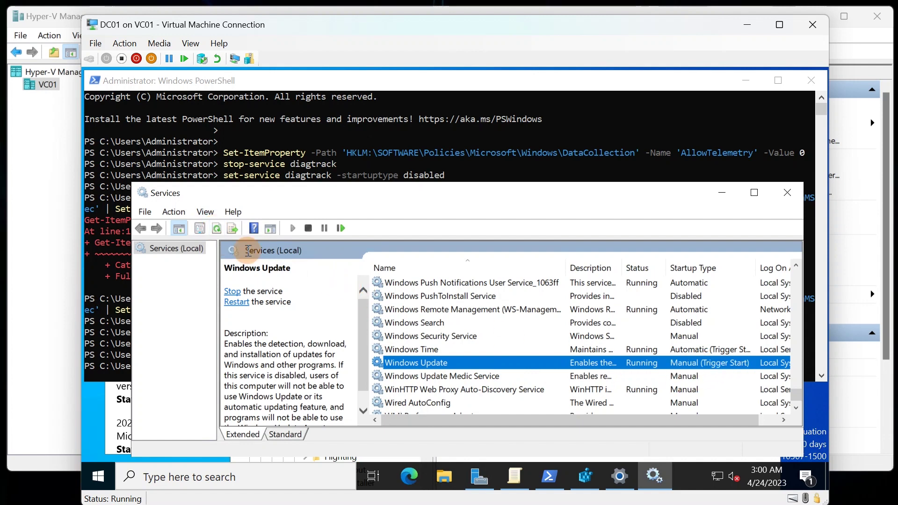
{"action": "left_click", "coordinate": [217, 228]}
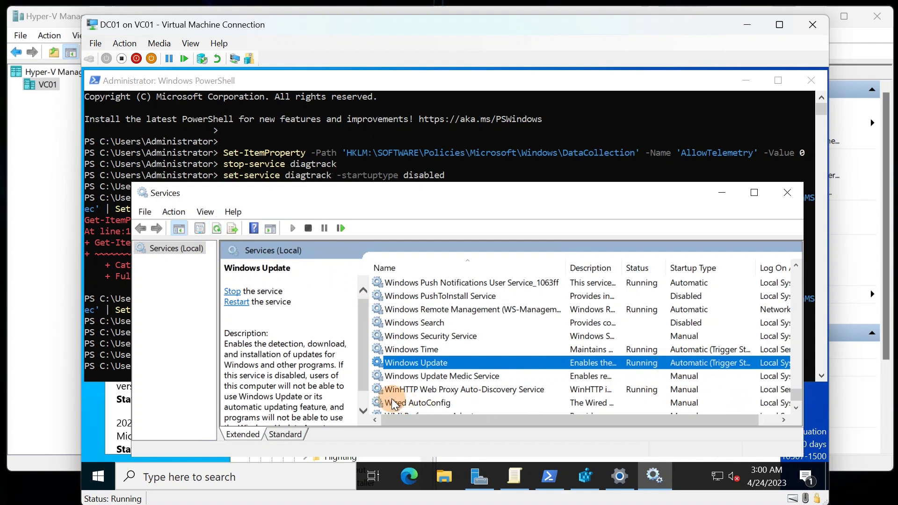
{"action": "left_click", "coordinate": [722, 193]}
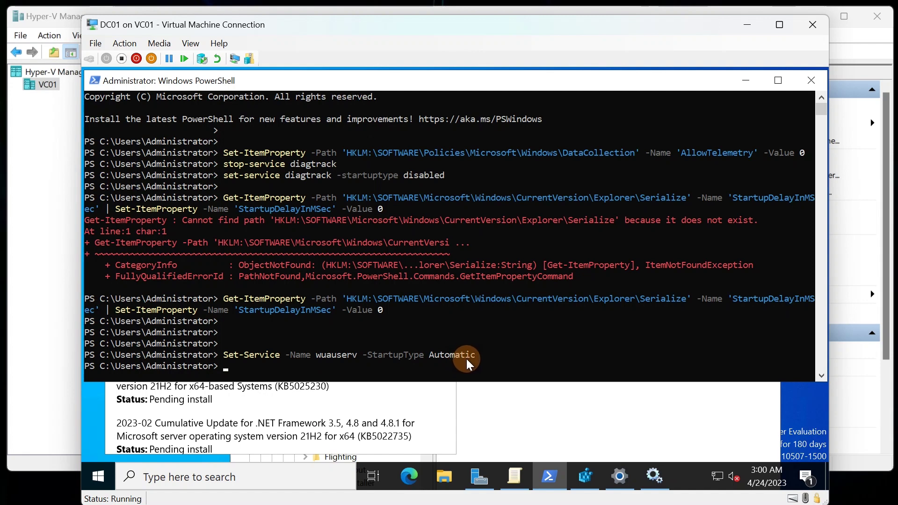
- Paste and run 'Enable-PSRemoting -Force' in PowerShell to enable remoting without prompts
{"action": "scroll", "coordinate": [467, 359], "scroll_direction": "down", "scroll_amount": 1}
{"action": "scroll", "coordinate": [347, 349], "scroll_direction": "down", "scroll_amount": 1}
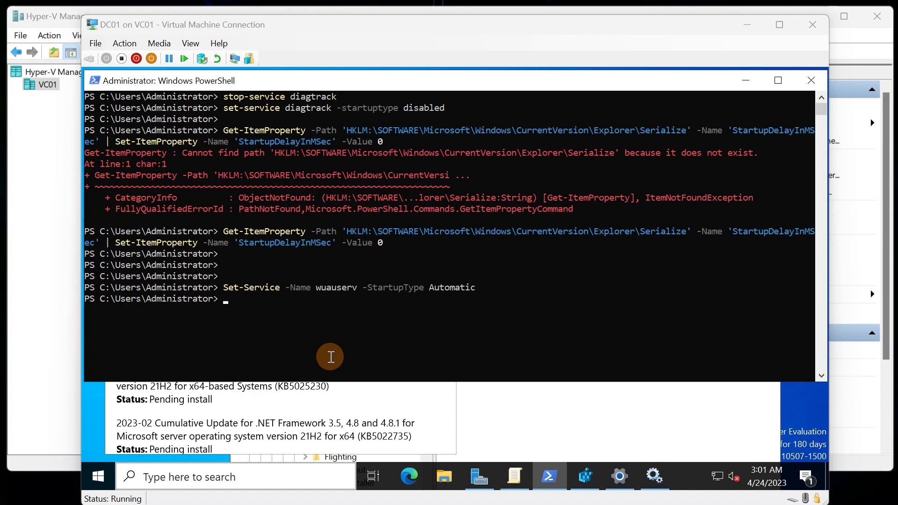
{"action": "right_click", "coordinate": [293, 313]}
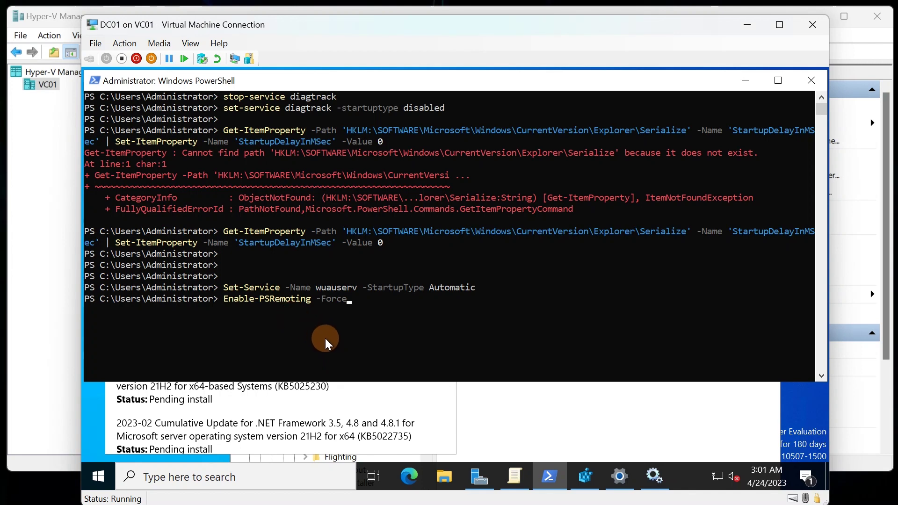
{"action": "key", "text": "Return"}
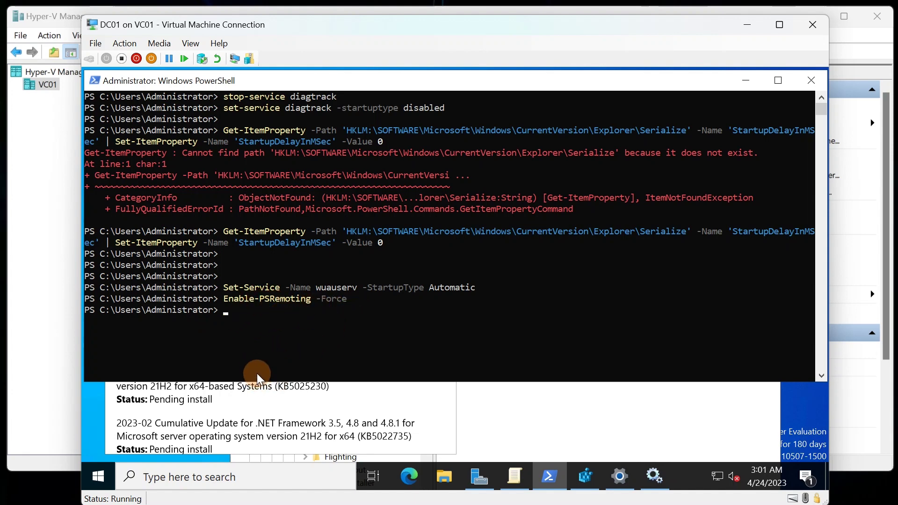
{"action": "mouse_move", "coordinate": [99, 501]}
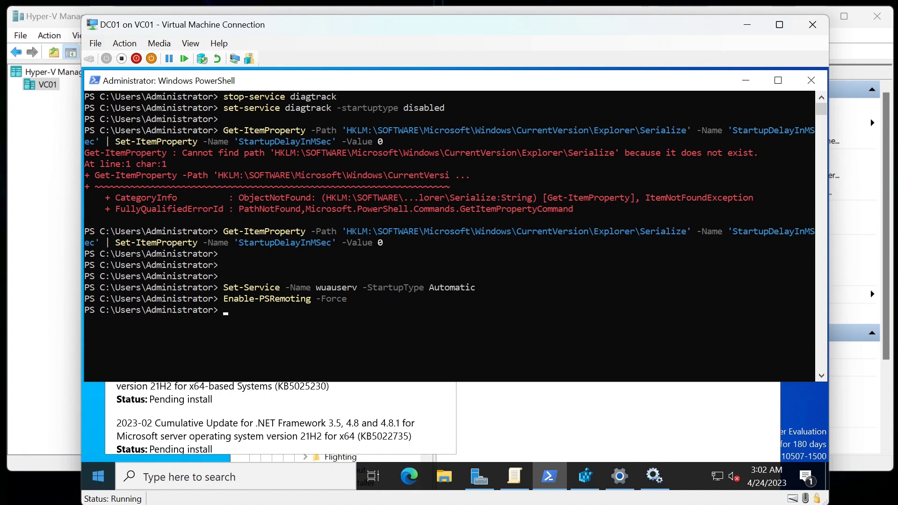
- Search 'remote', view the Remote Desktop settings page showing it off, then close Settings
{"action": "left_click", "coordinate": [102, 478]}
{"action": "type", "text": "rem"}
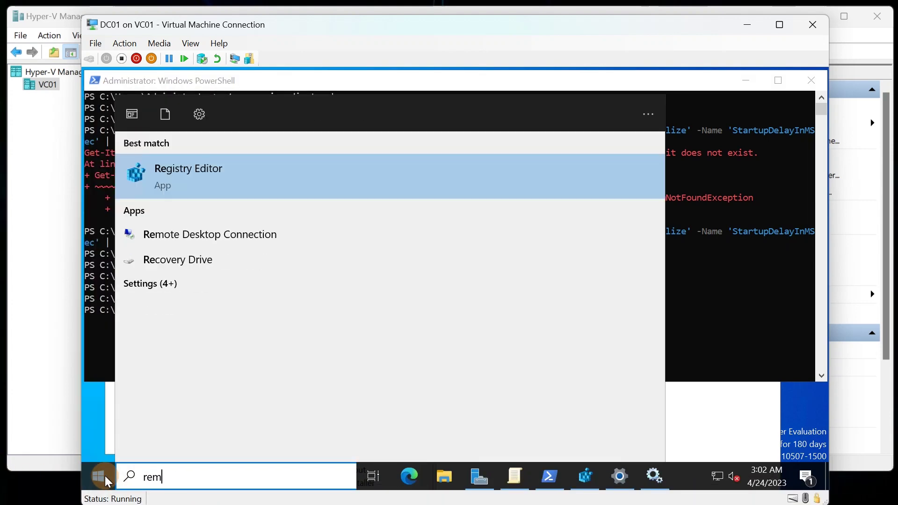
{"action": "type", "text": "ote"}
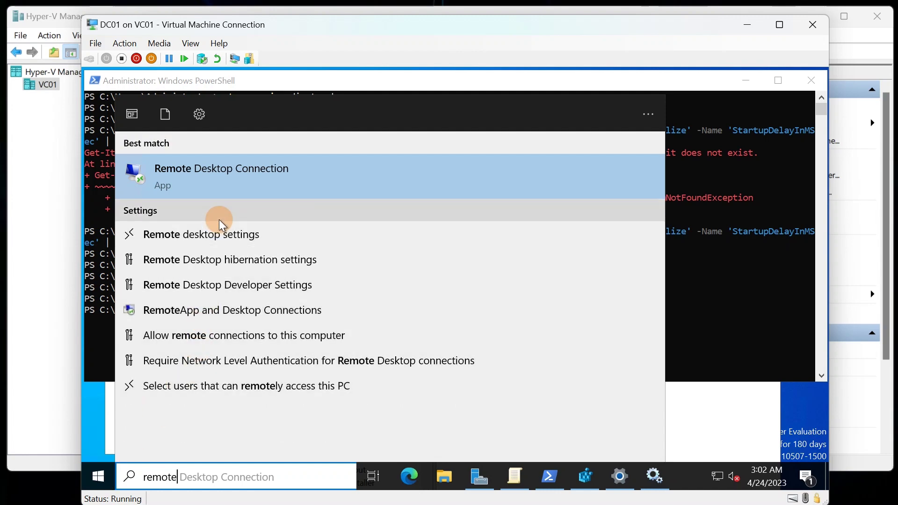
{"action": "left_click", "coordinate": [205, 234]}
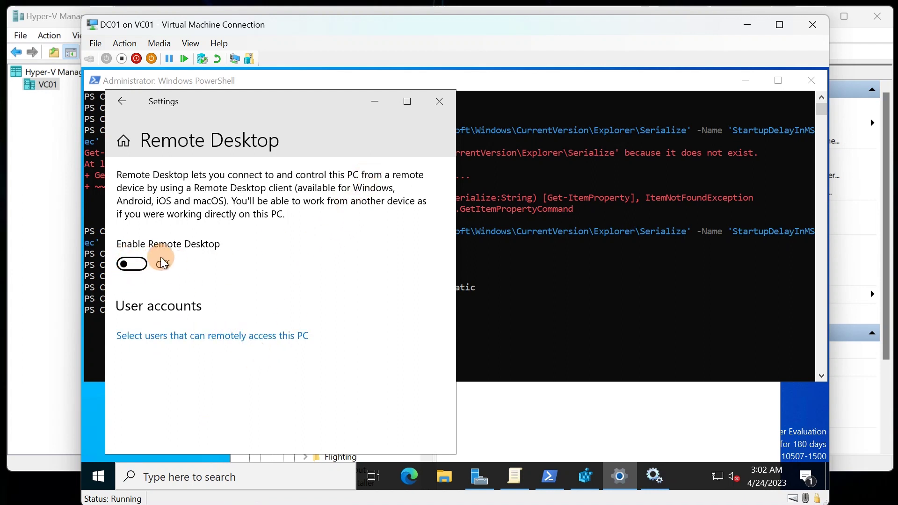
{"action": "left_click", "coordinate": [439, 116]}
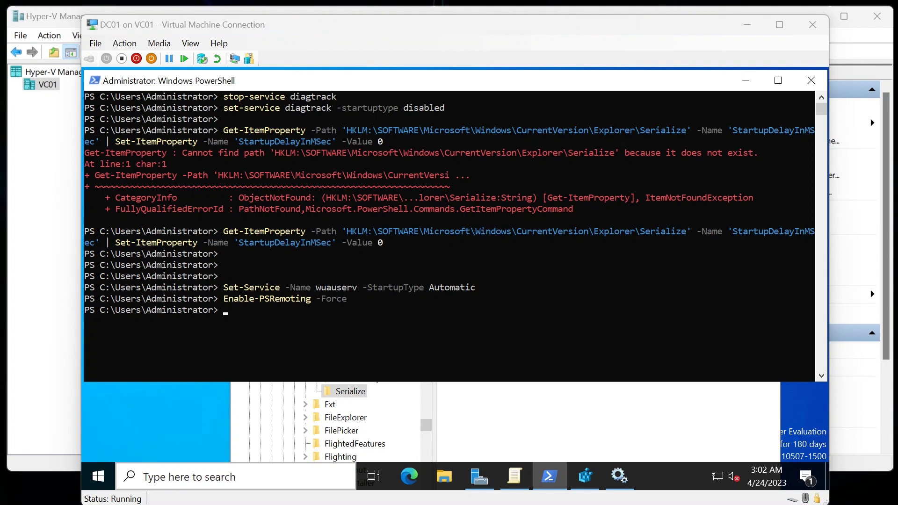
- Run Set-ItemProperty to set fDenyTSConnections to 0 under the HKLM Terminal Server key
{"action": "left_click", "coordinate": [248, 333]}
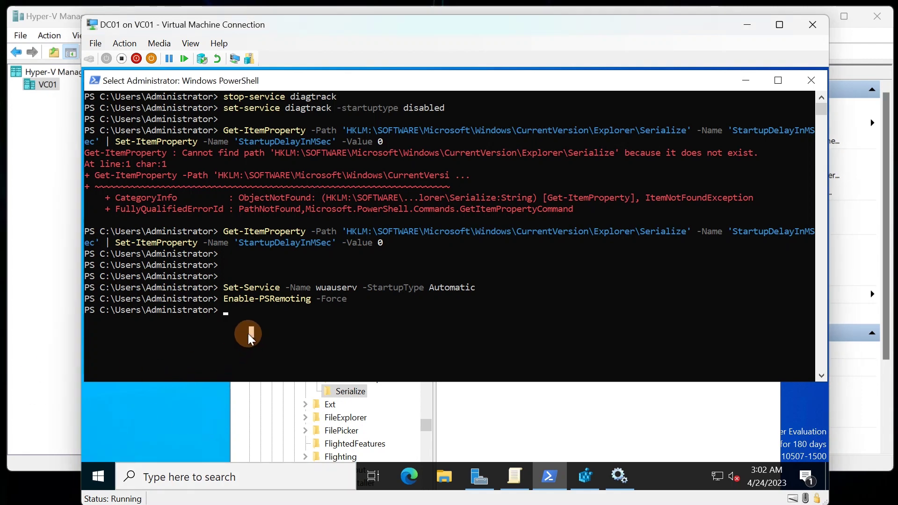
{"action": "key", "text": "Return"}
{"action": "key", "text": "Return"}
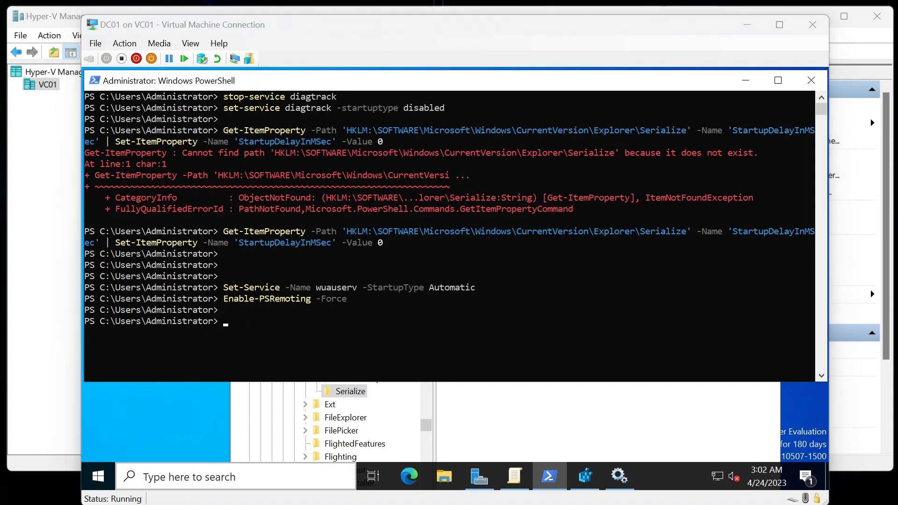
{"action": "left_click", "coordinate": [252, 343]}
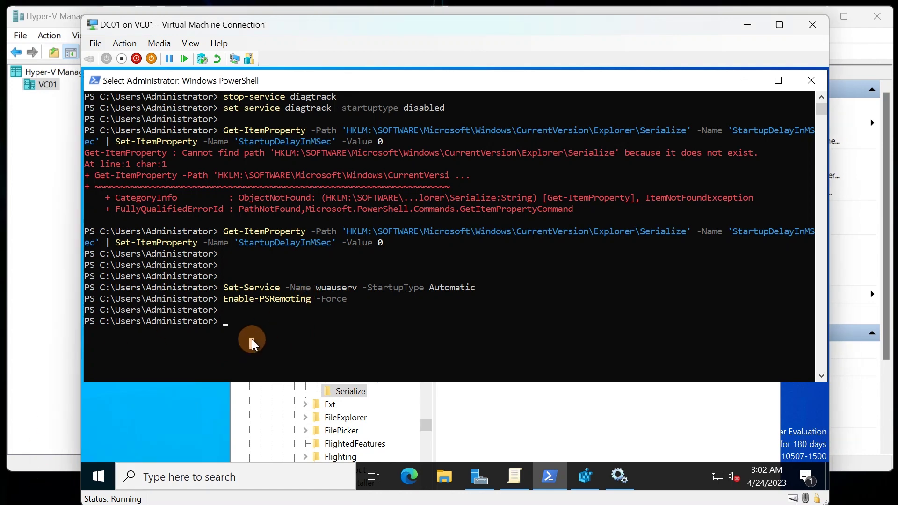
{"action": "right_click", "coordinate": [251, 339]}
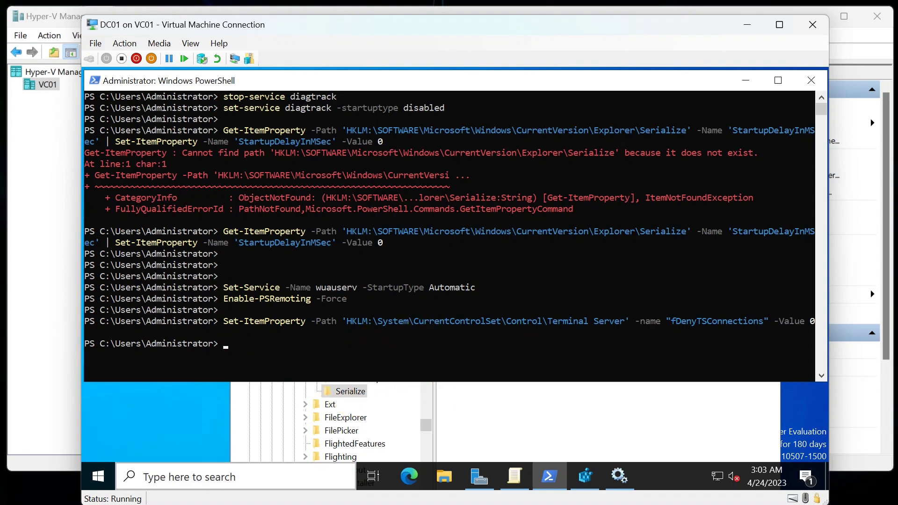
{"action": "left_click", "coordinate": [99, 476]}
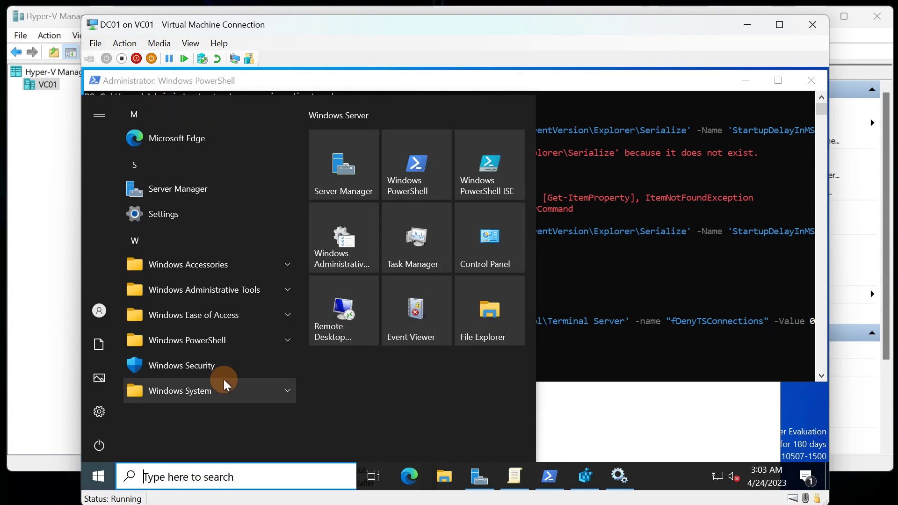
{"action": "type", "text": "rw"}
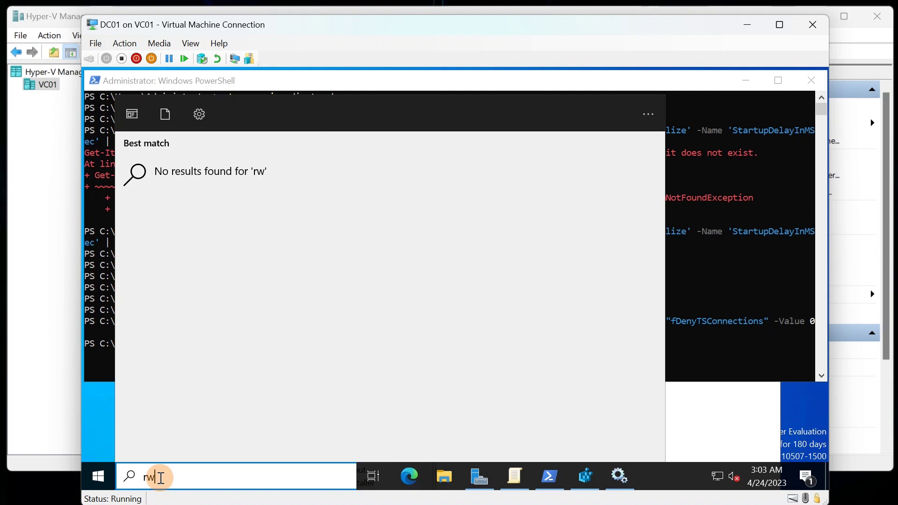
{"action": "key", "text": "BackSpace"}
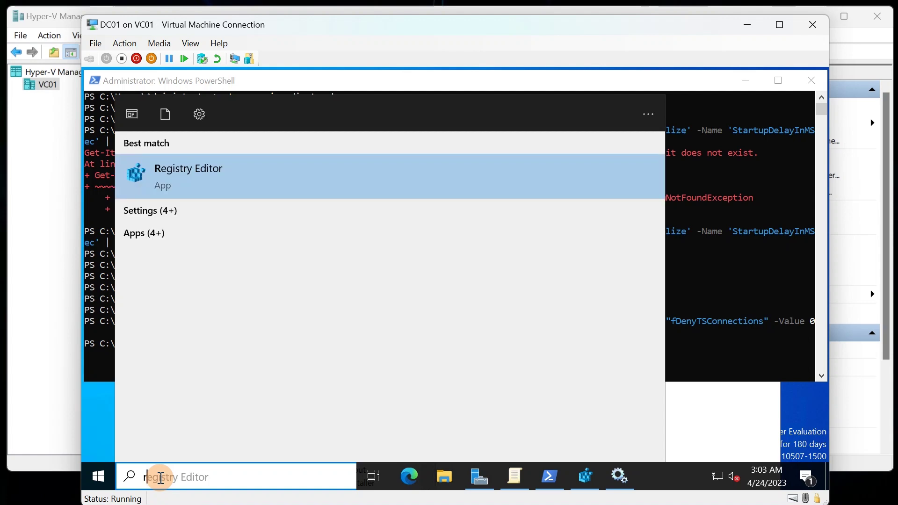
{"action": "type", "text": "em"}
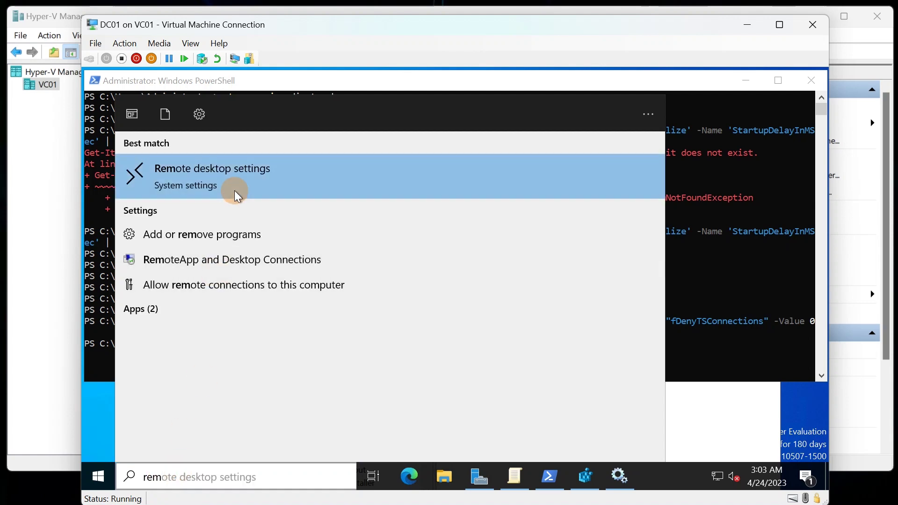
{"action": "left_click", "coordinate": [235, 190]}
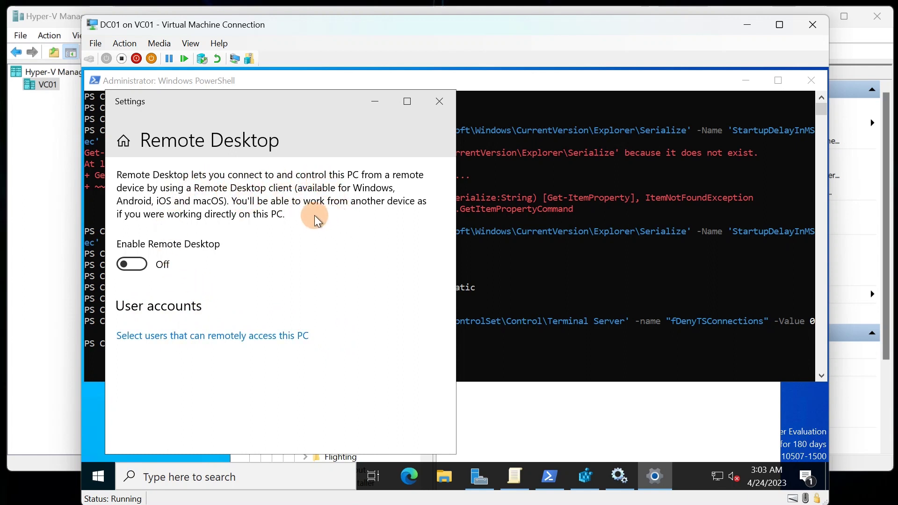
{"action": "left_click", "coordinate": [215, 337]}
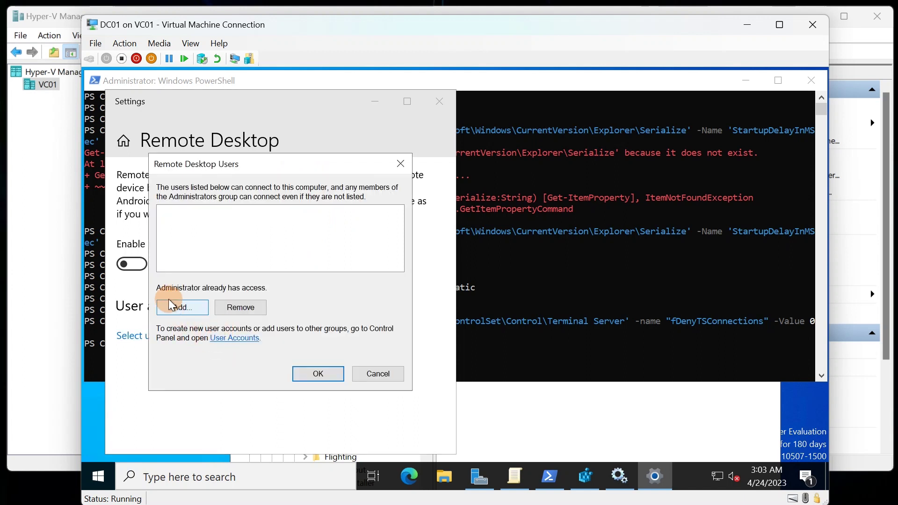
{"action": "left_click", "coordinate": [376, 375]}
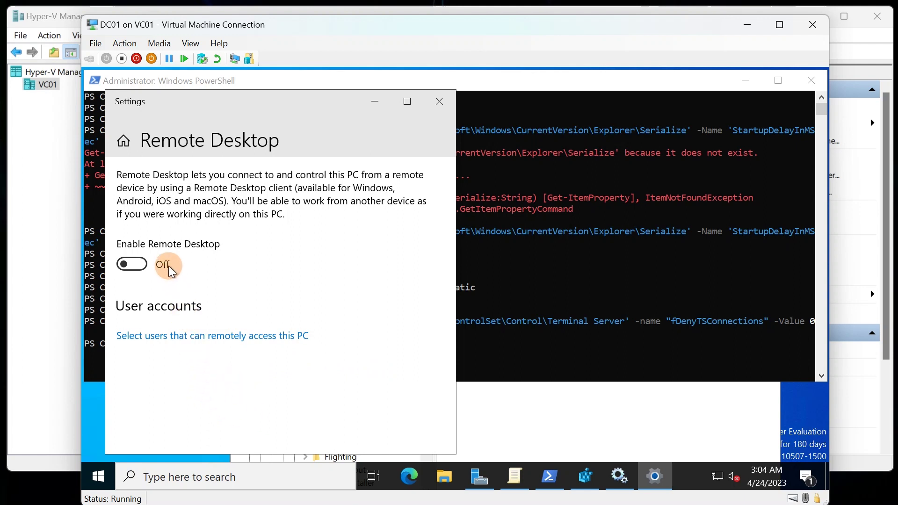
{"action": "left_click", "coordinate": [124, 141]}
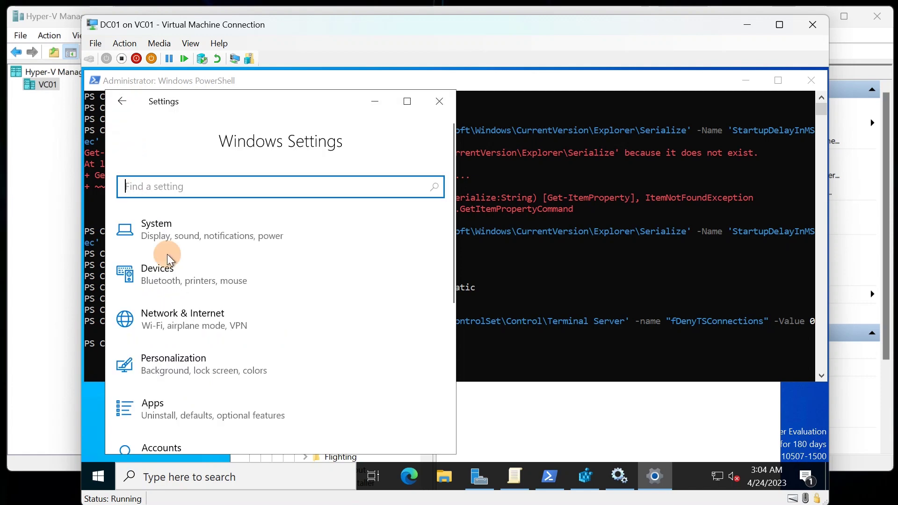
{"action": "left_click", "coordinate": [438, 102]}
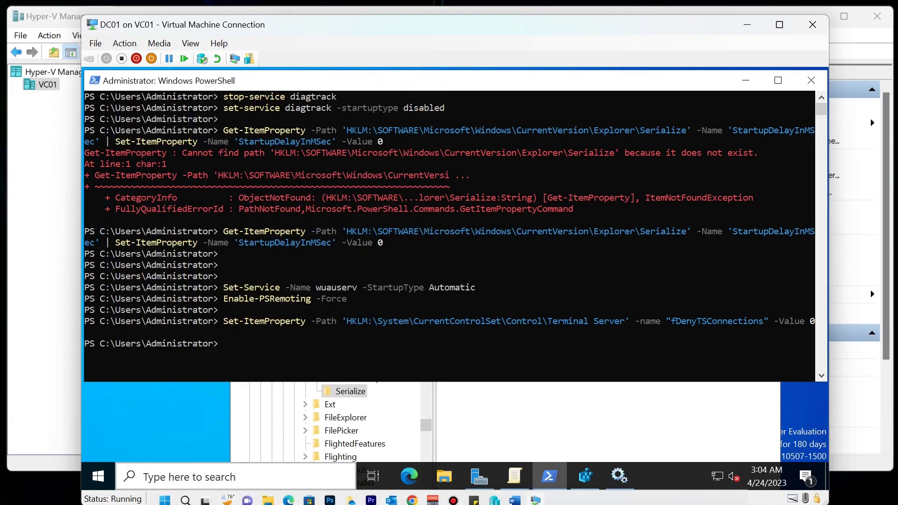
- Search 'remote' and open the Allow remote connections to this computer setting
{"action": "left_click", "coordinate": [99, 475]}
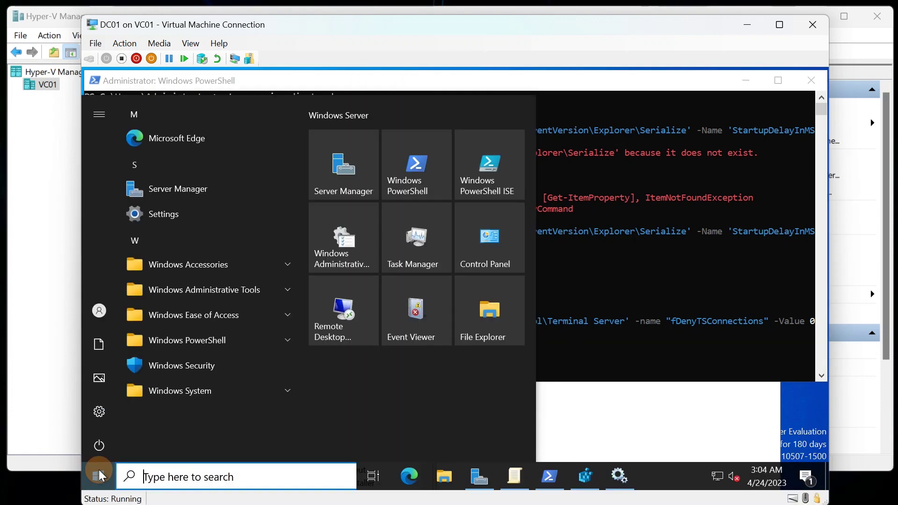
{"action": "type", "text": "remote"}
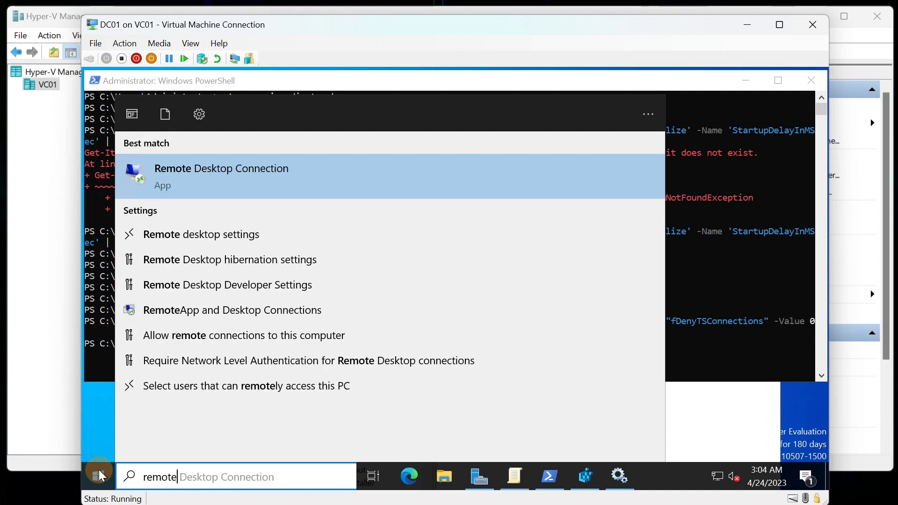
{"action": "left_click", "coordinate": [218, 343]}
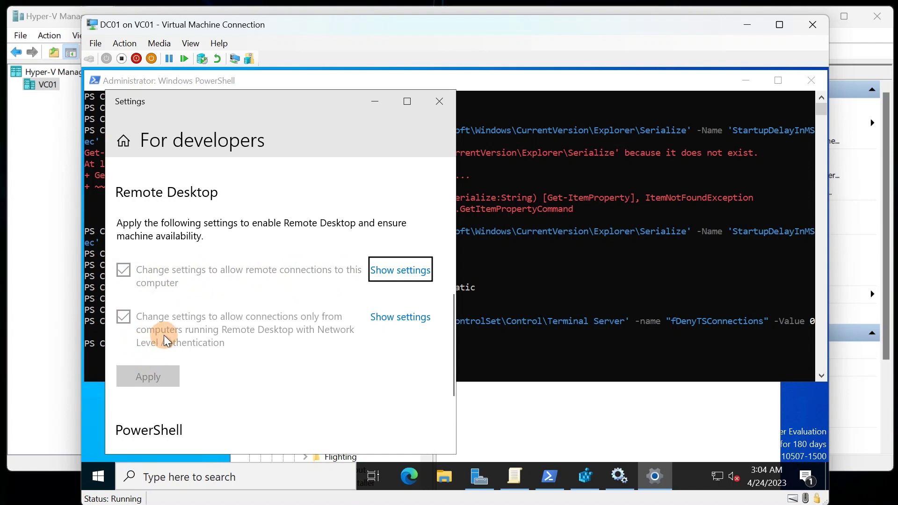
{"action": "scroll", "coordinate": [182, 394], "scroll_direction": "down", "scroll_amount": 3}
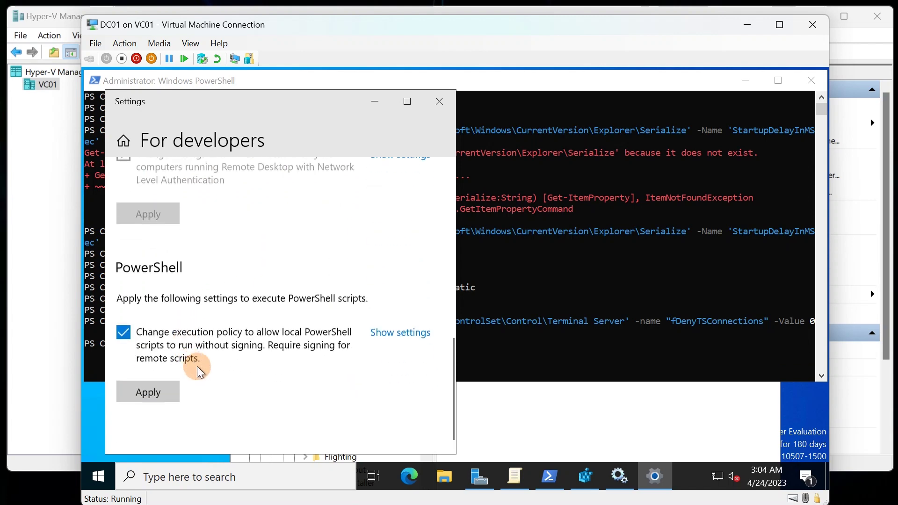
{"action": "scroll", "coordinate": [200, 380], "scroll_direction": "up", "scroll_amount": 3}
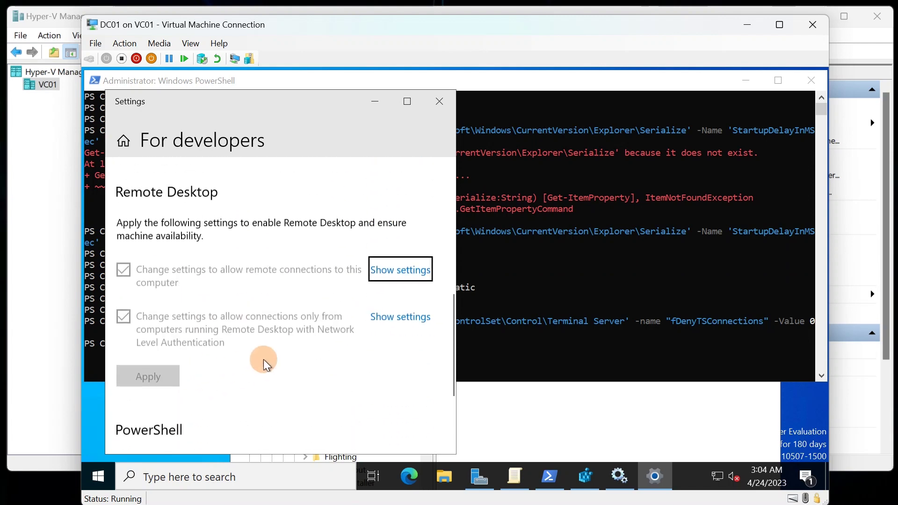
- Review the Remote tab from both Show settings links, cancelling each without changes
{"action": "left_click", "coordinate": [401, 270]}
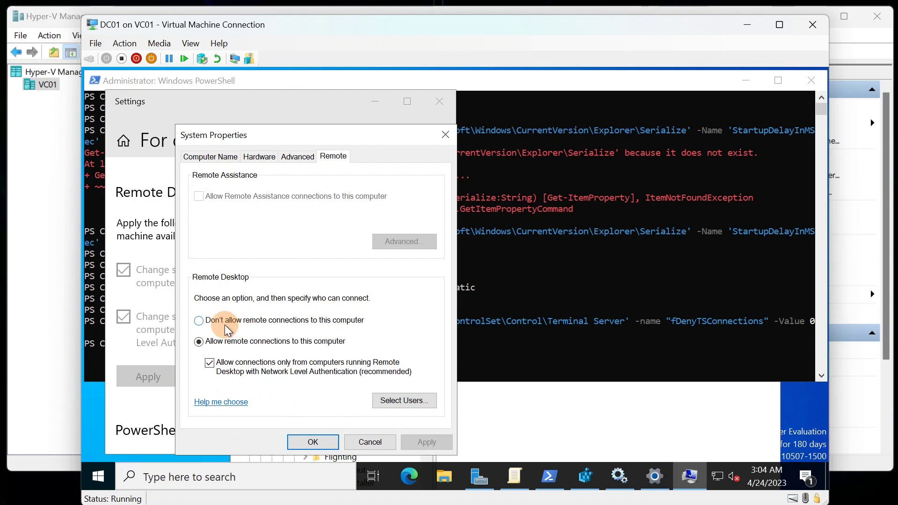
{"action": "left_click", "coordinate": [374, 443]}
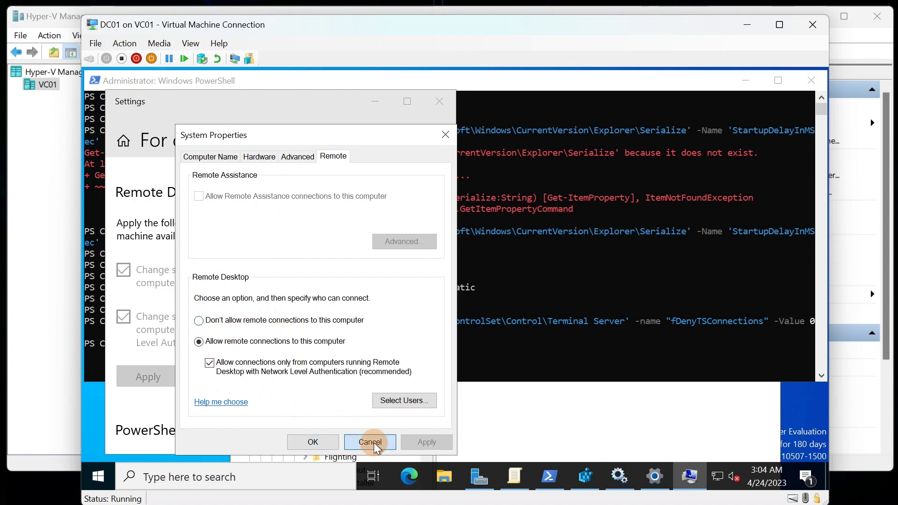
{"action": "left_click", "coordinate": [390, 317]}
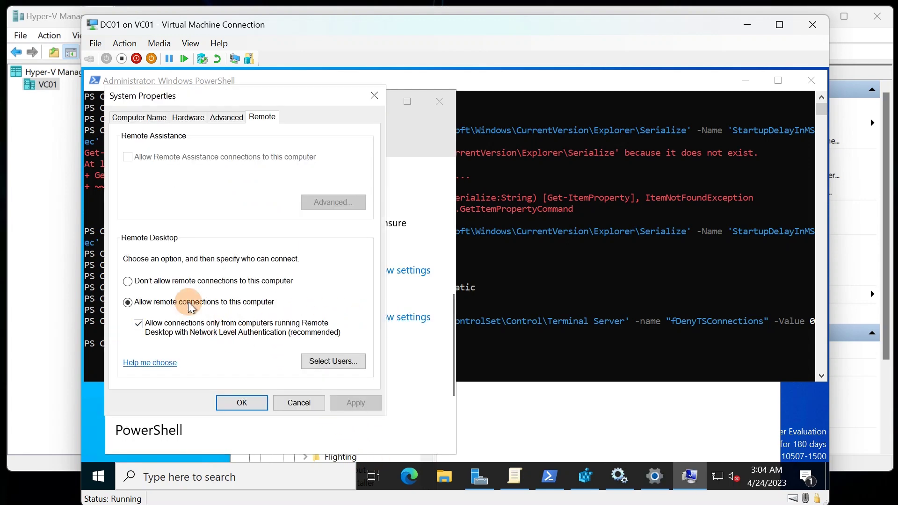
{"action": "left_click", "coordinate": [307, 403]}
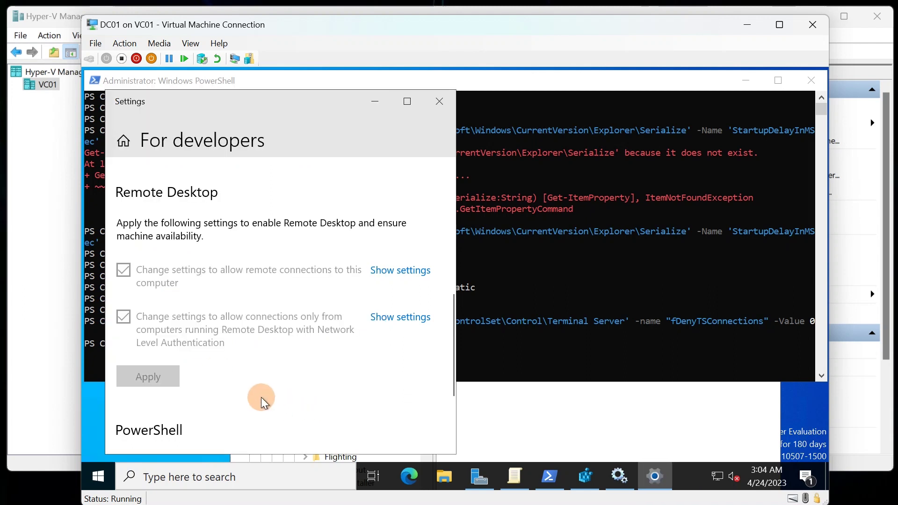
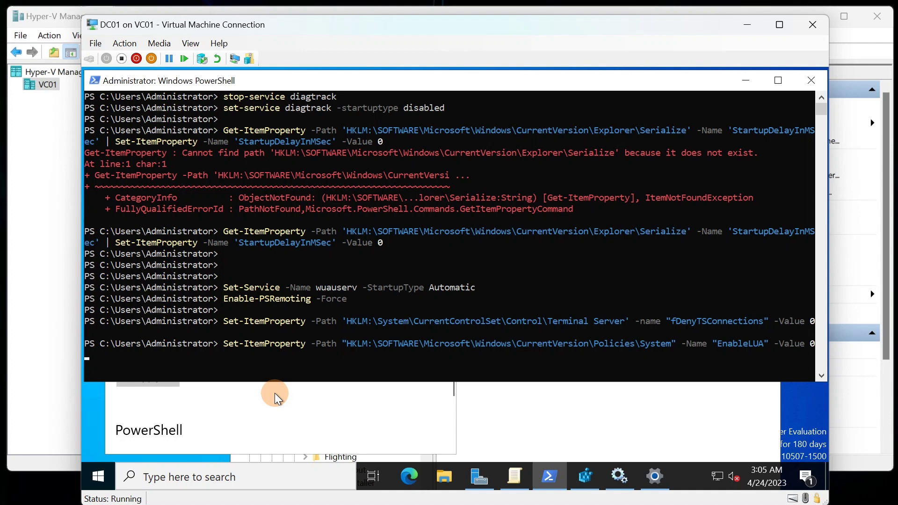
- Search the Start menu for 'uac' to find Change User Account Control settings
{"action": "left_click", "coordinate": [97, 477]}
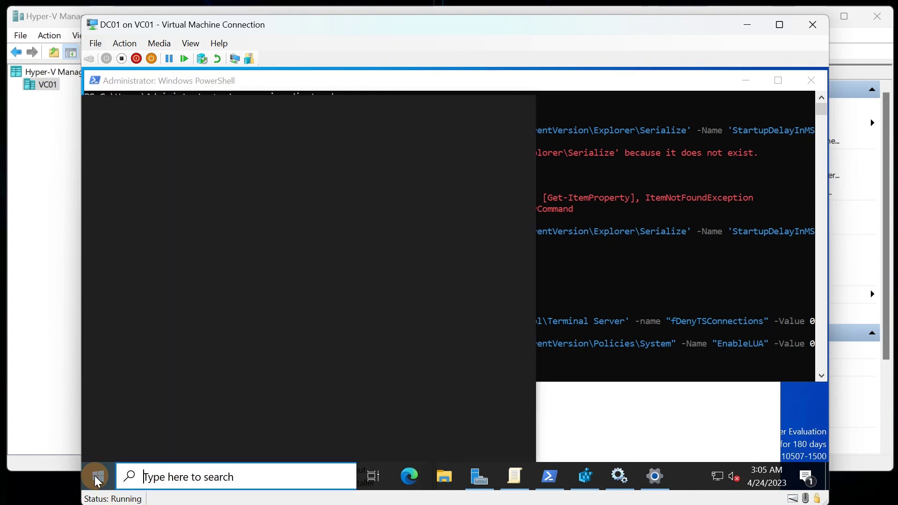
{"action": "type", "text": "us=a"}
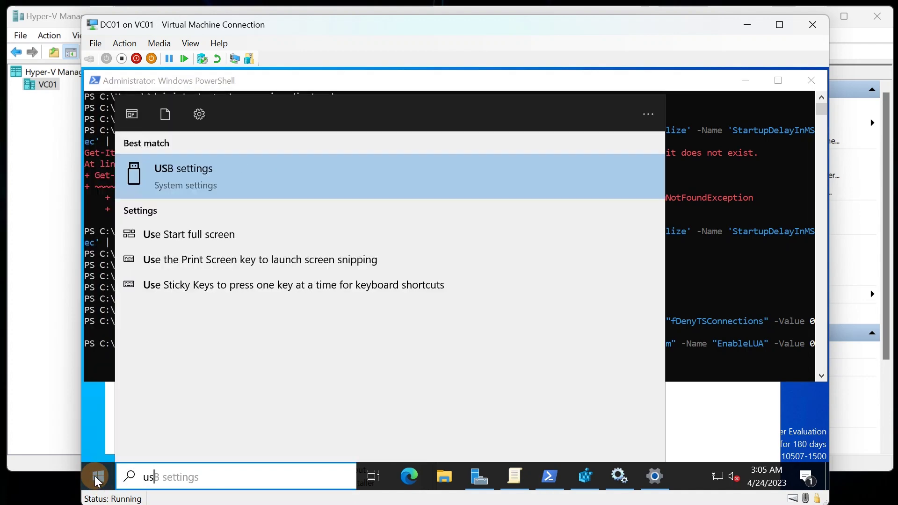
{"action": "key", "text": "BackSpace"}
{"action": "key", "text": "BackSpace"}
{"action": "key", "text": "BackSpace"}
{"action": "type", "text": "ac"}
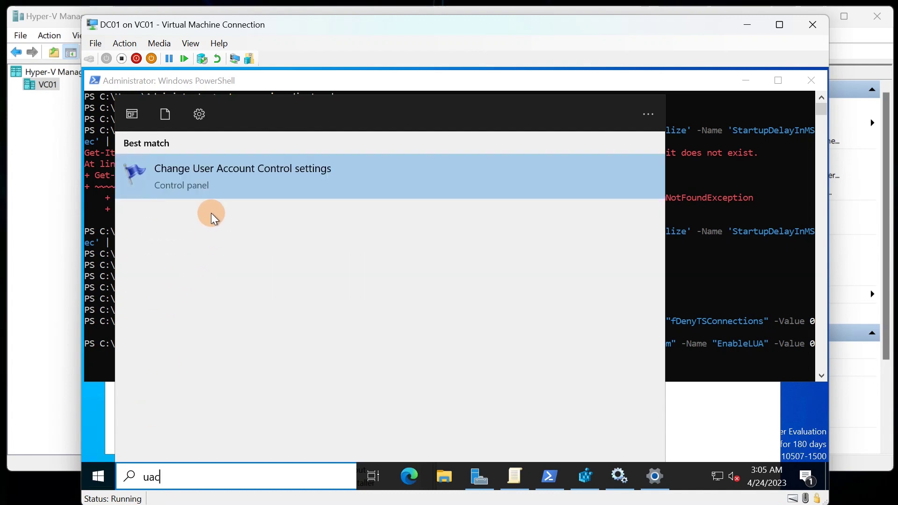
- Open Change User Account Control settings and cancel without changing the level
{"action": "left_click", "coordinate": [236, 180]}
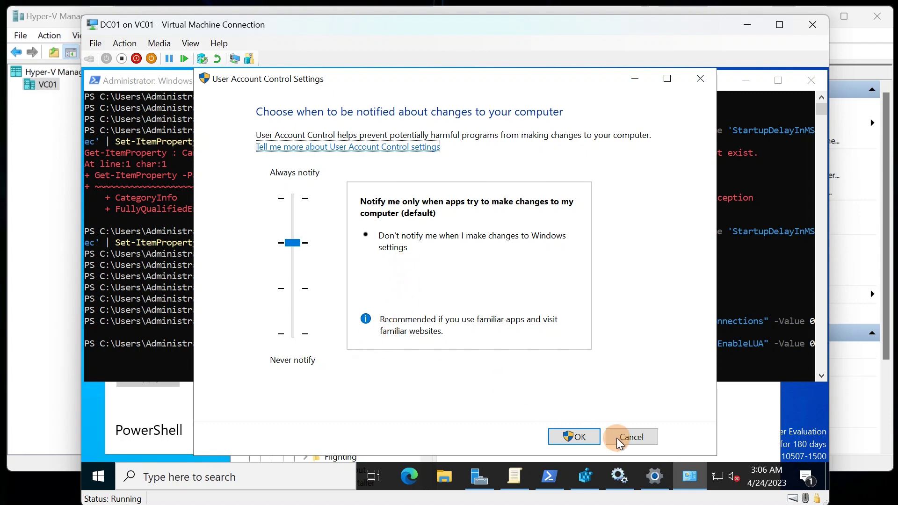
{"action": "left_click", "coordinate": [632, 437]}
- Resume the paused EnableLUA command in the PowerShell console so it completes
{"action": "left_click", "coordinate": [355, 358]}
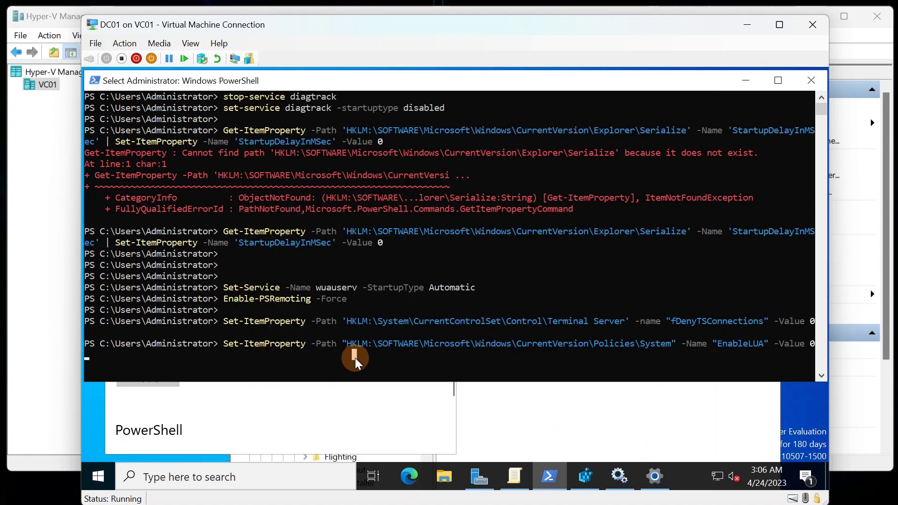
{"action": "right_click", "coordinate": [355, 358]}
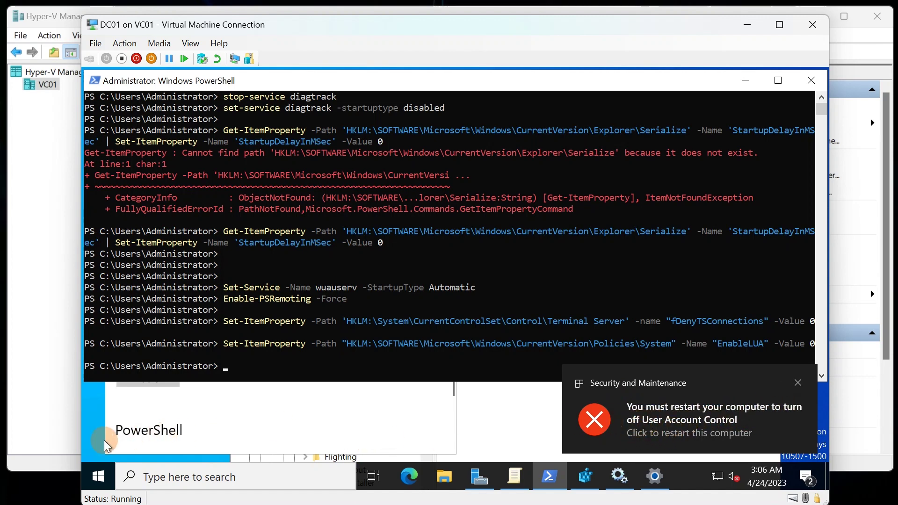
- Search Start for 'uac', view the User Account Control settings, and close them unchanged
{"action": "left_click", "coordinate": [102, 468]}
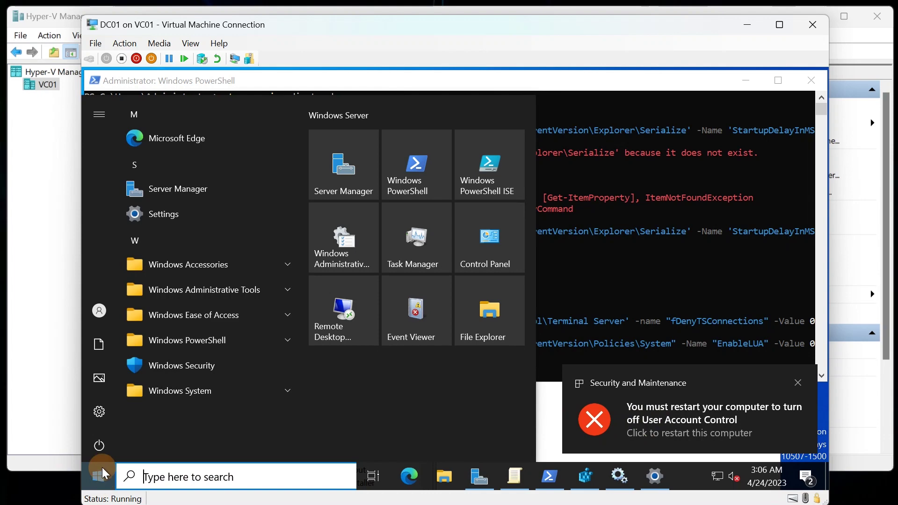
{"action": "type", "text": "uac"}
{"action": "left_click", "coordinate": [183, 179]}
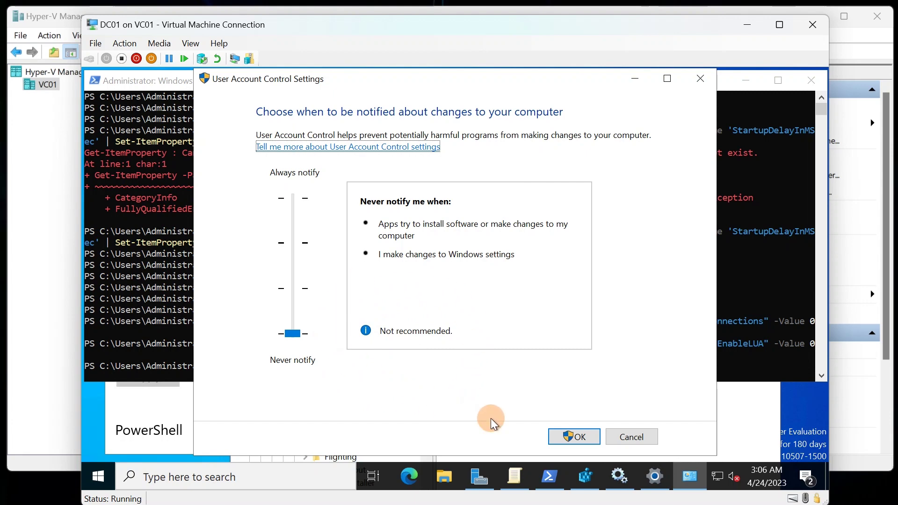
{"action": "left_click", "coordinate": [641, 447]}
- Launch Windows Defender Firewall with Advanced Security and review the Domain, Private and Public profile overview
{"action": "mouse_move", "coordinate": [549, 476]}
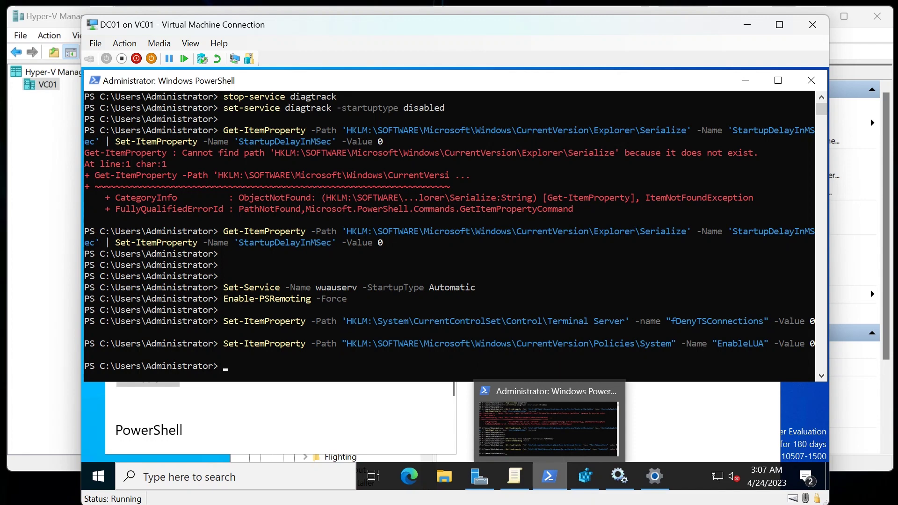
{"action": "left_click", "coordinate": [112, 484]}
{"action": "type", "text": "fi"}
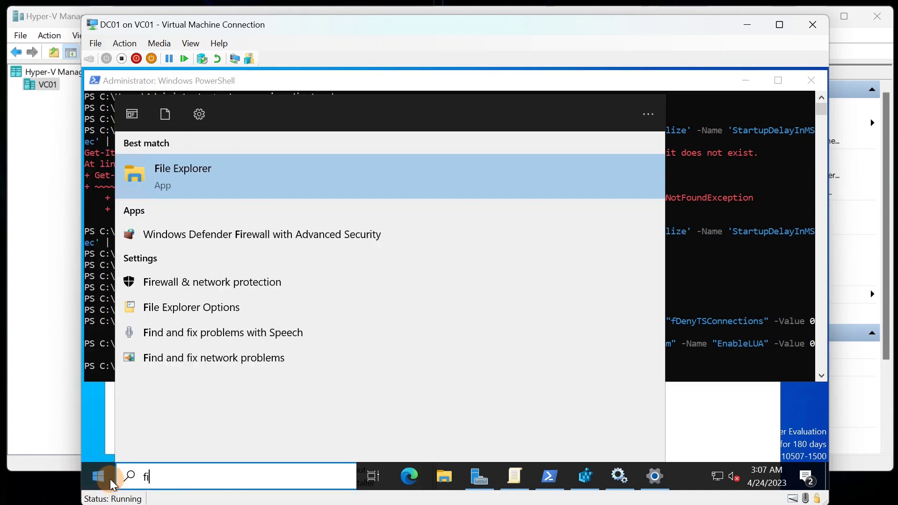
{"action": "type", "text": "rewall"}
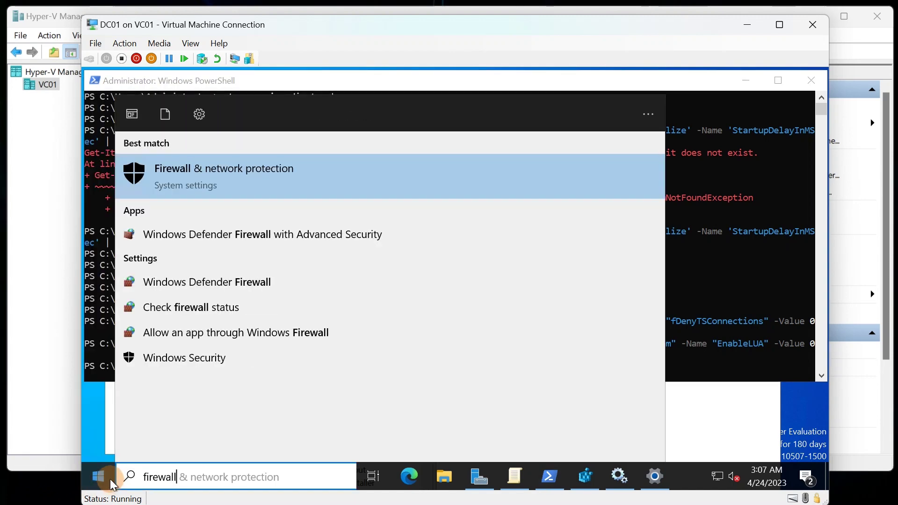
{"action": "left_click", "coordinate": [223, 237]}
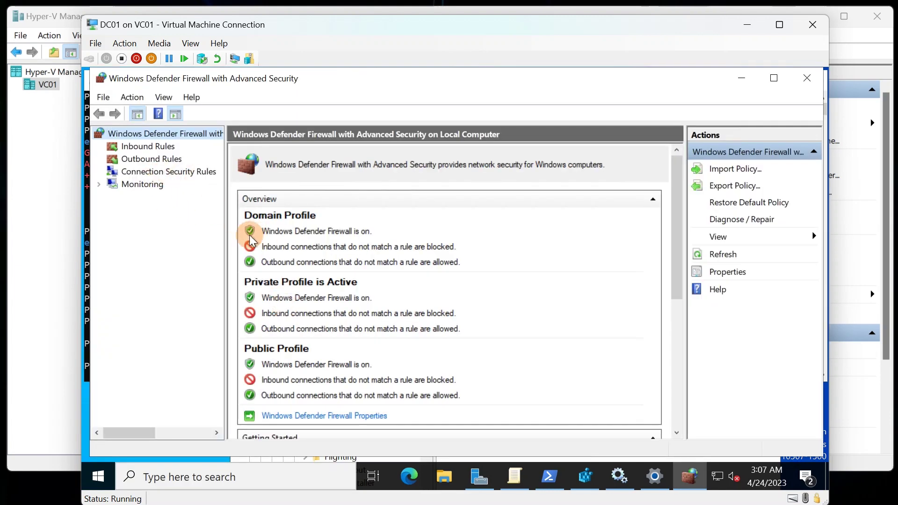
{"action": "scroll", "coordinate": [258, 415], "scroll_direction": "down", "scroll_amount": 5}
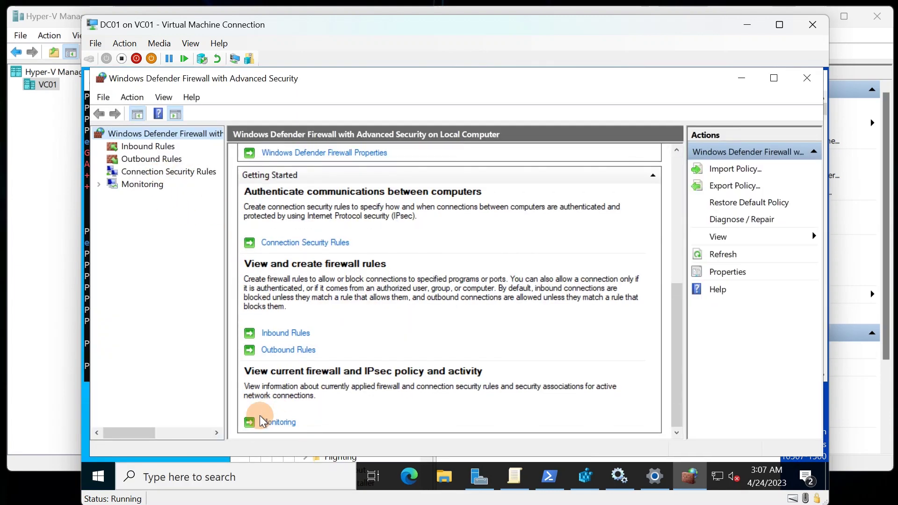
{"action": "scroll", "coordinate": [260, 415], "scroll_direction": "up", "scroll_amount": 5}
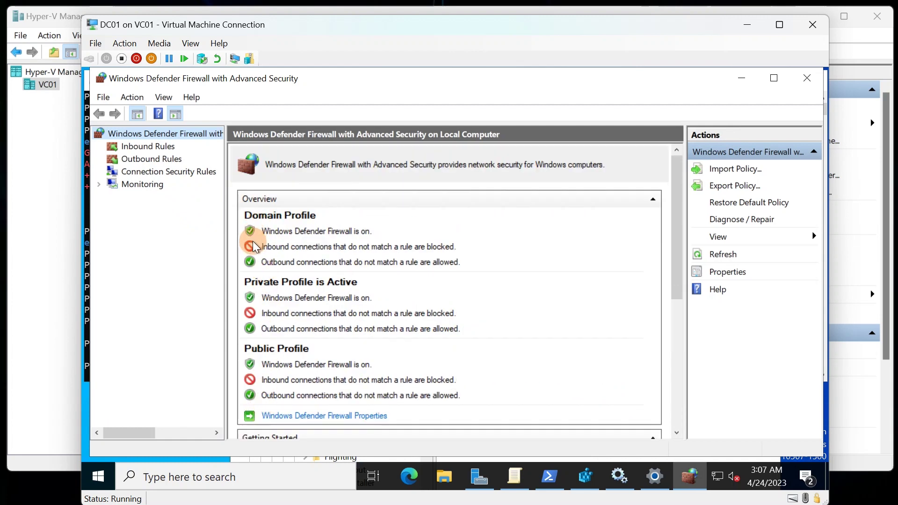
{"action": "scroll", "coordinate": [265, 383], "scroll_direction": "down", "scroll_amount": 5}
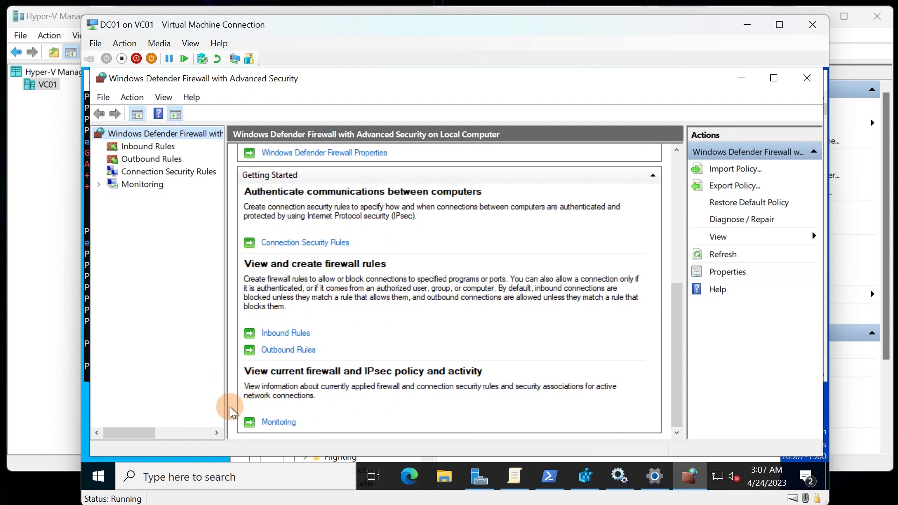
{"action": "scroll", "coordinate": [299, 376], "scroll_direction": "up", "scroll_amount": 3}
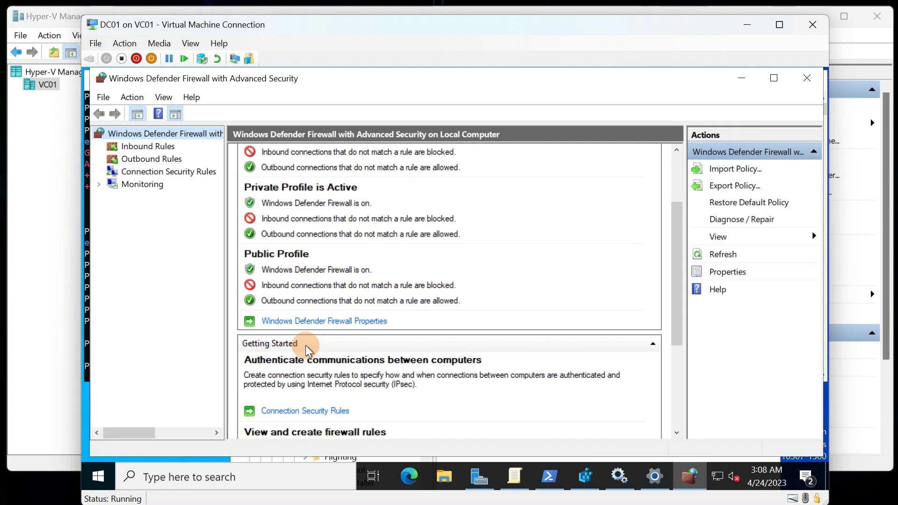
{"action": "scroll", "coordinate": [302, 323], "scroll_direction": "up", "scroll_amount": 4}
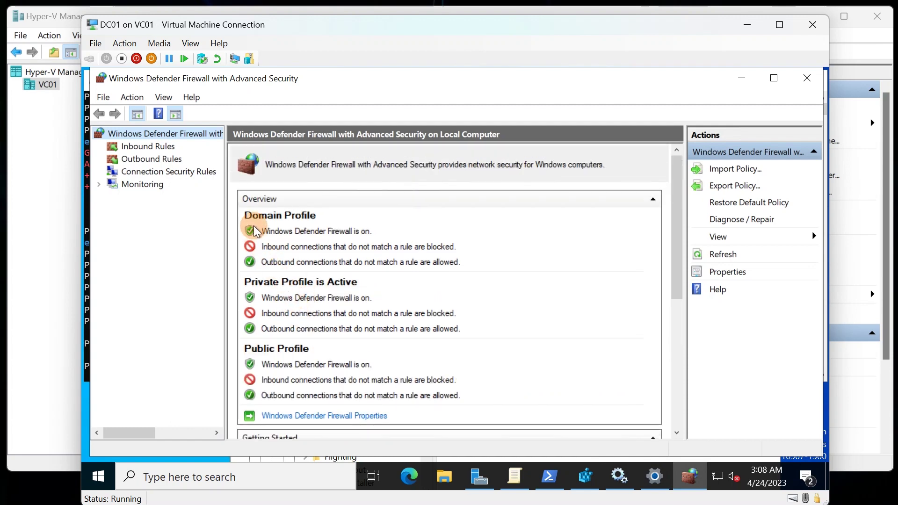
{"action": "scroll", "coordinate": [252, 397], "scroll_direction": "down", "scroll_amount": 5}
{"action": "scroll", "coordinate": [252, 412], "scroll_direction": "up", "scroll_amount": 5}
{"action": "left_click", "coordinate": [730, 272]}
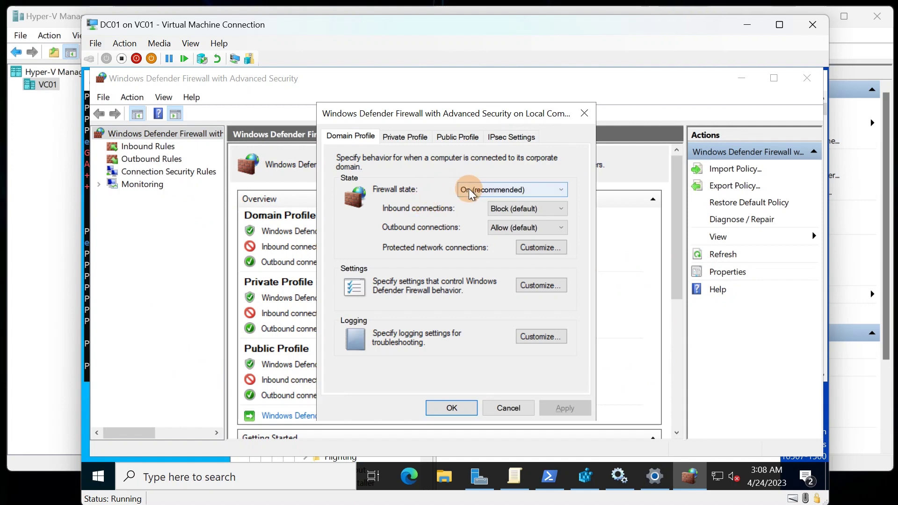
{"action": "left_click", "coordinate": [404, 137]}
{"action": "left_click", "coordinate": [451, 137]}
{"action": "left_click", "coordinate": [396, 135]}
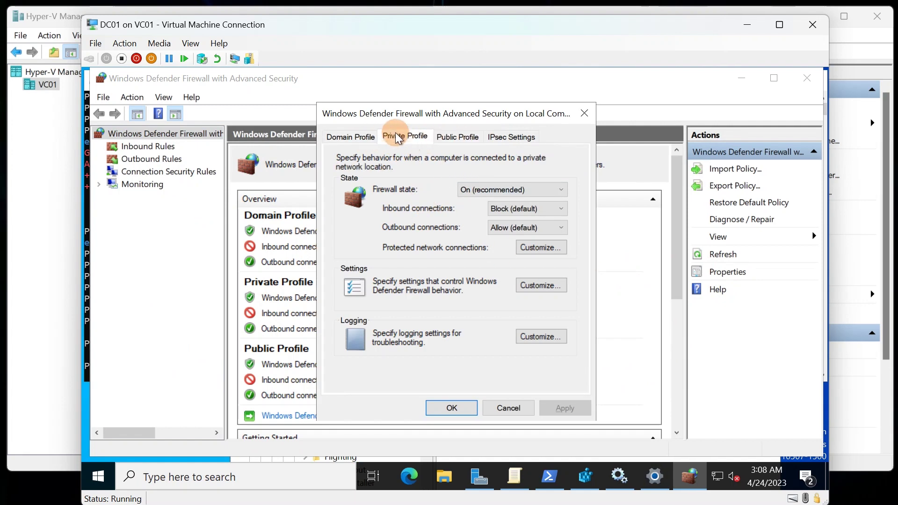
{"action": "left_click", "coordinate": [369, 135]}
{"action": "left_click", "coordinate": [419, 136]}
{"action": "key", "text": "Right"}
{"action": "left_click", "coordinate": [413, 139]}
{"action": "left_click", "coordinate": [370, 135]}
{"action": "left_click", "coordinate": [482, 191]}
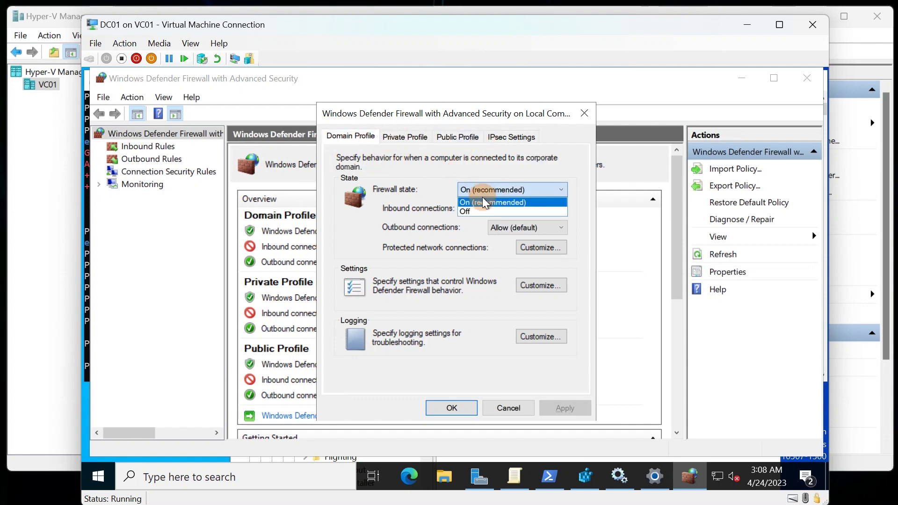
{"action": "left_click", "coordinate": [459, 292]}
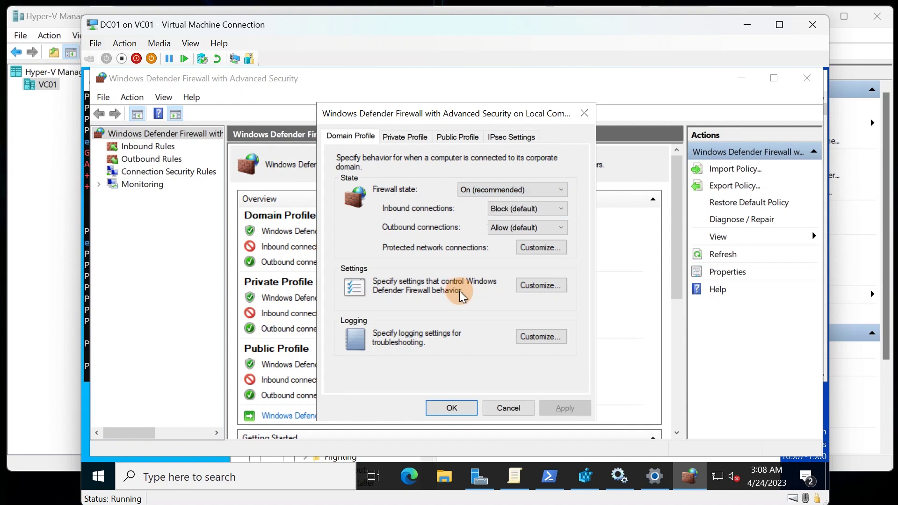
{"action": "left_click", "coordinate": [503, 414]}
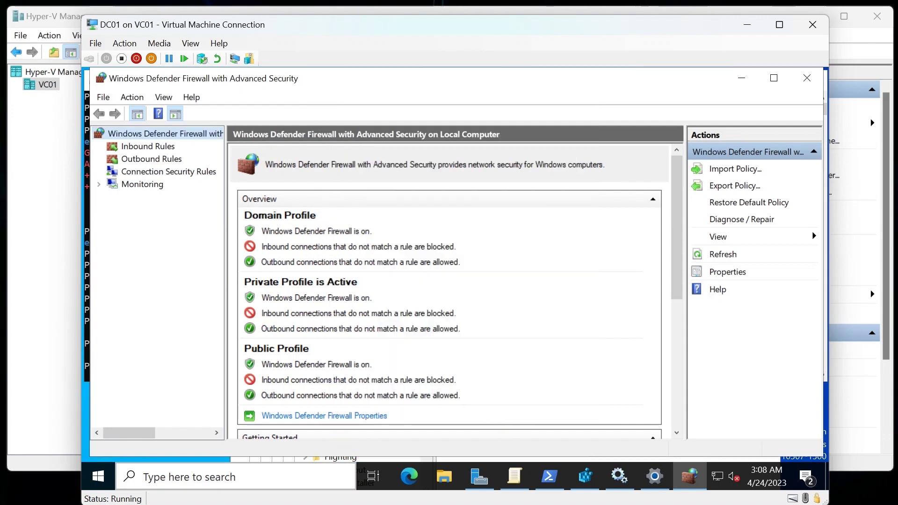
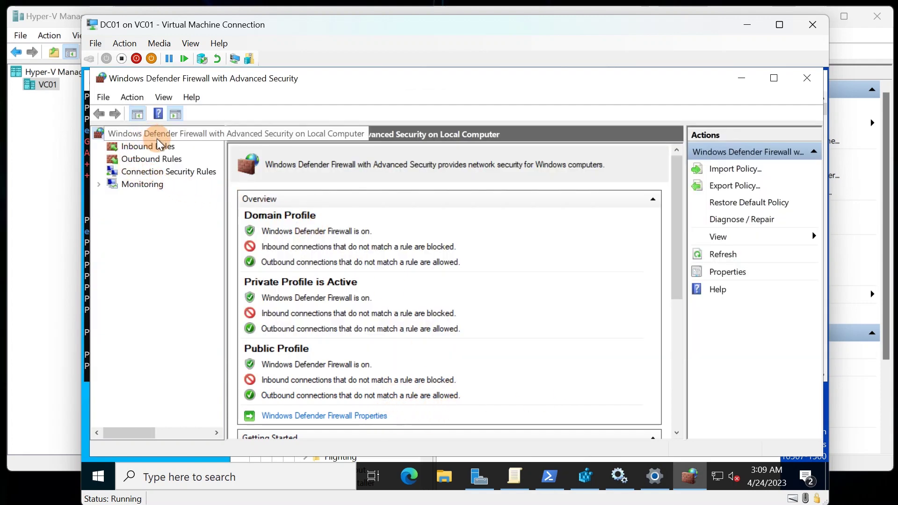
- Refresh the firewall overview to confirm the Domain, Private and Public profiles are off, then close it
{"action": "right_click", "coordinate": [141, 130]}
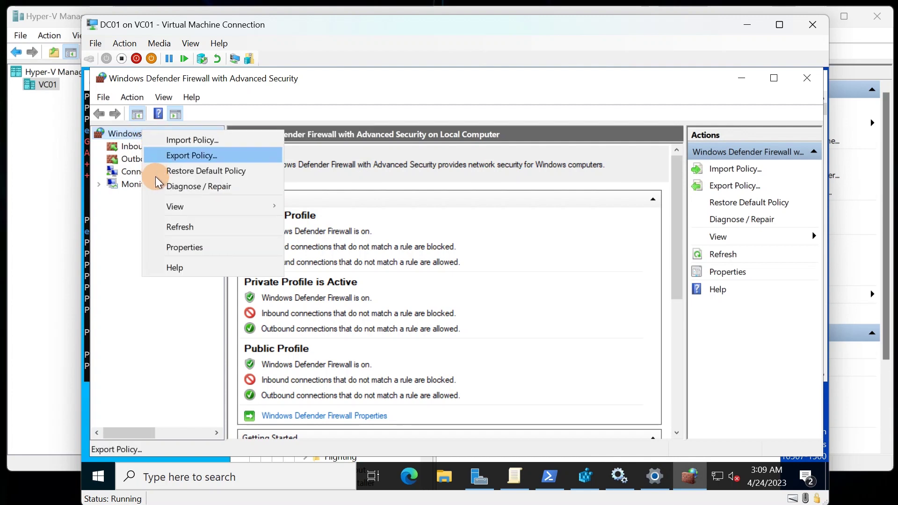
{"action": "left_click", "coordinate": [169, 225]}
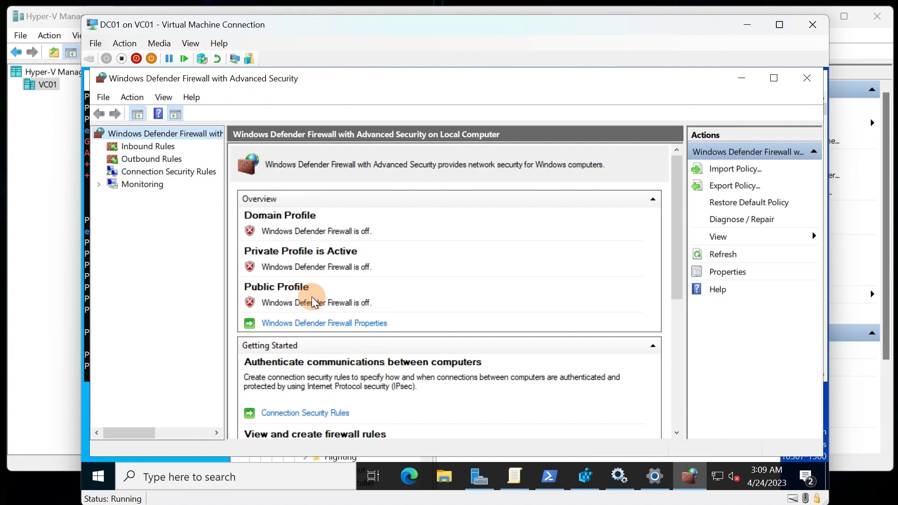
{"action": "left_click", "coordinate": [806, 78]}
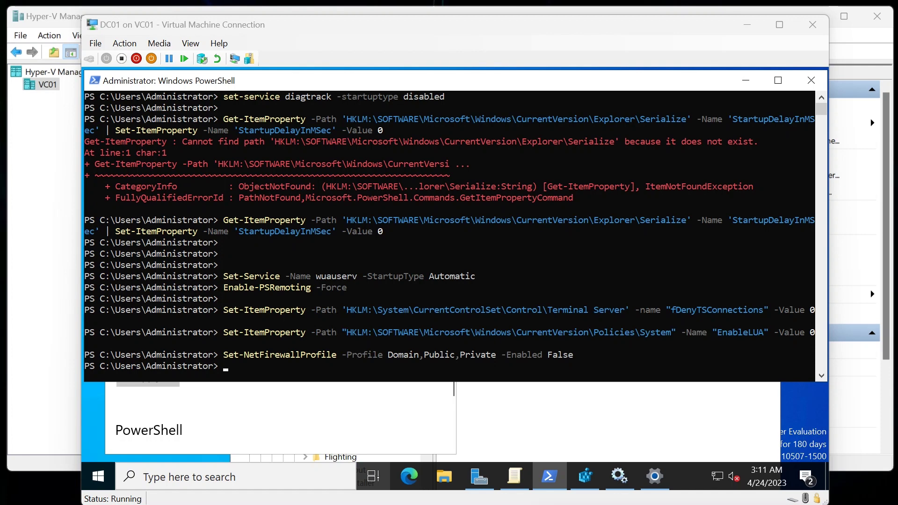
- Paste Set-TimeZone -Id "Pacific Standard Time" and edit it to "Hawaii Standard Time" without running it
{"action": "right_click", "coordinate": [246, 369]}
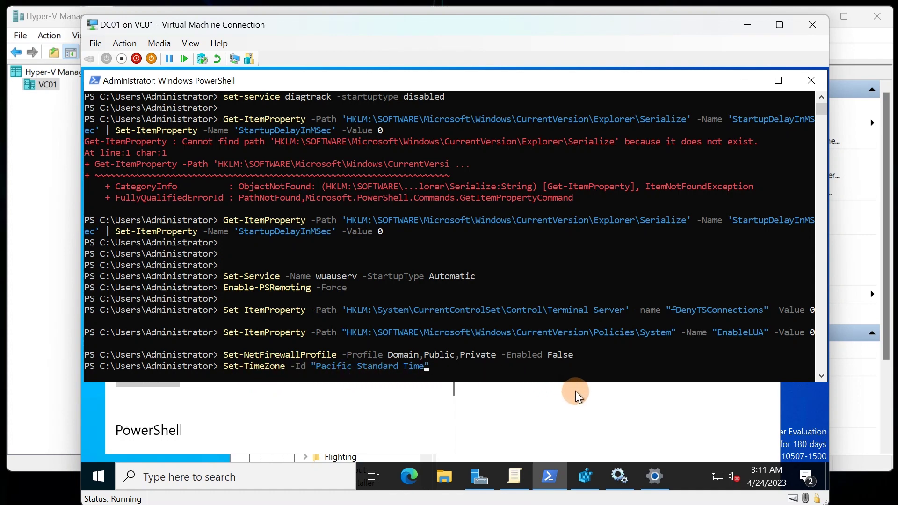
{"action": "key", "text": "Left"}
{"action": "key", "text": "Left"}
{"action": "key", "text": "Left"}
{"action": "key", "text": "Left"}
{"action": "key", "text": "Left"}
{"action": "key", "text": "Left"}
{"action": "key", "text": "Left"}
{"action": "key", "text": "Left"}
{"action": "key", "text": "Left"}
{"action": "key", "text": "Left"}
{"action": "key", "text": "Left"}
{"action": "key", "text": "Left"}
{"action": "key", "text": "Left"}
{"action": "key", "text": "Left"}
{"action": "key", "text": "Left"}
{"action": "key", "text": "Left"}
{"action": "key", "text": "Left"}
{"action": "key", "text": "Left"}
{"action": "key", "text": "Left"}
{"action": "key", "text": "Left"}
{"action": "key", "text": "Left"}
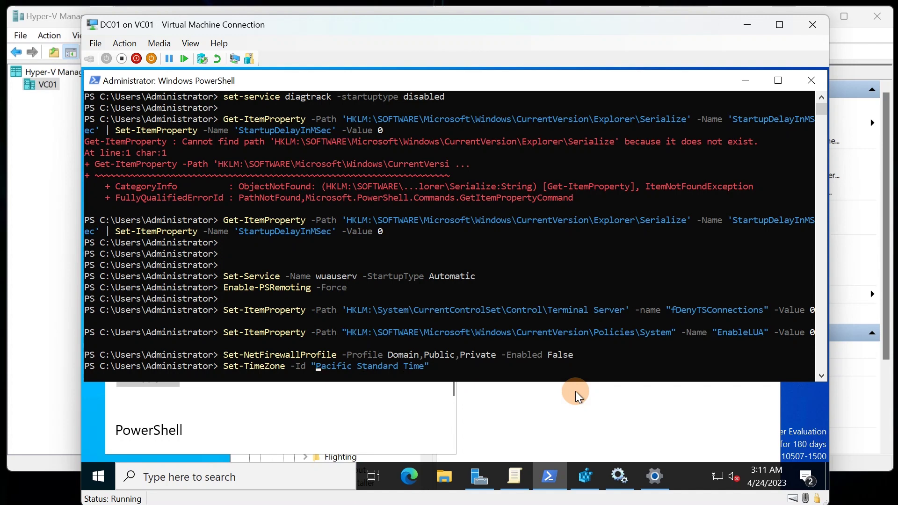
{"action": "type", "text": "Ha"}
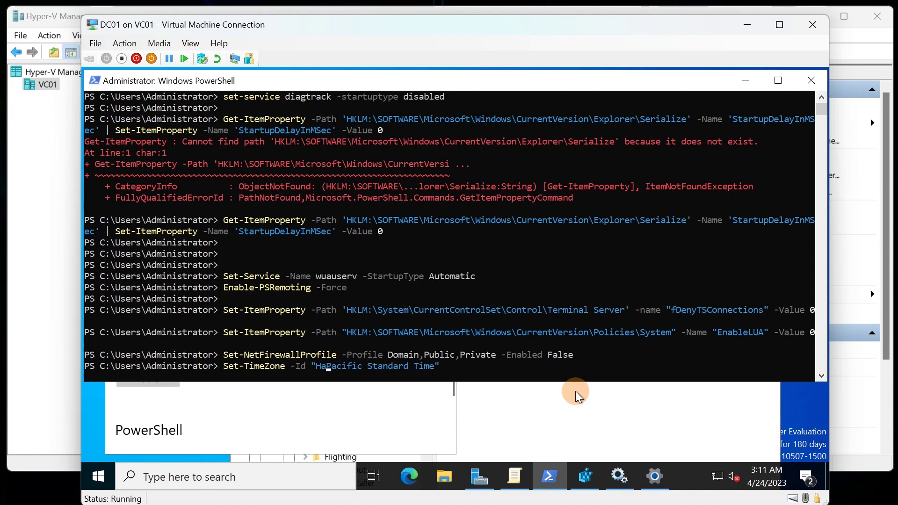
{"action": "type", "text": "waii"}
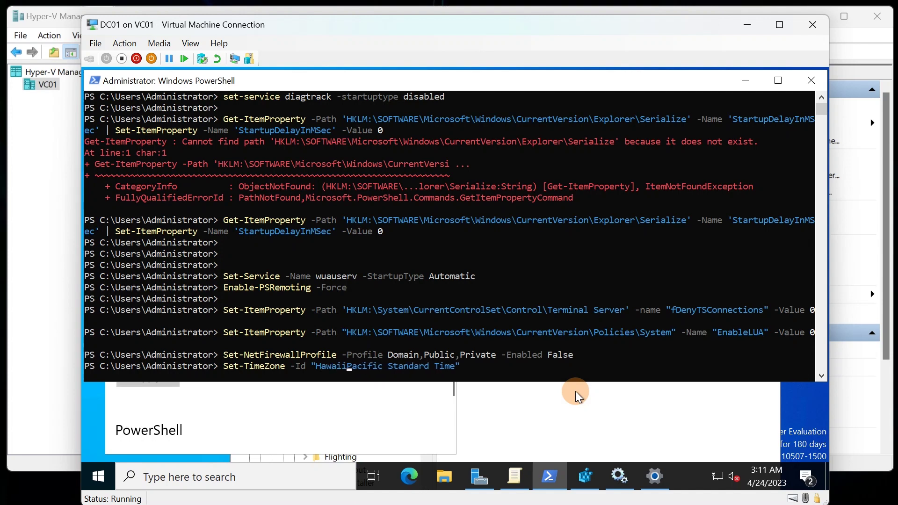
{"action": "key", "text": "Delete"}
{"action": "key", "text": "Delete"}
{"action": "key", "text": "Delete"}
{"action": "key", "text": "Delete"}
{"action": "key", "text": "Delete"}
{"action": "key", "text": "Delete"}
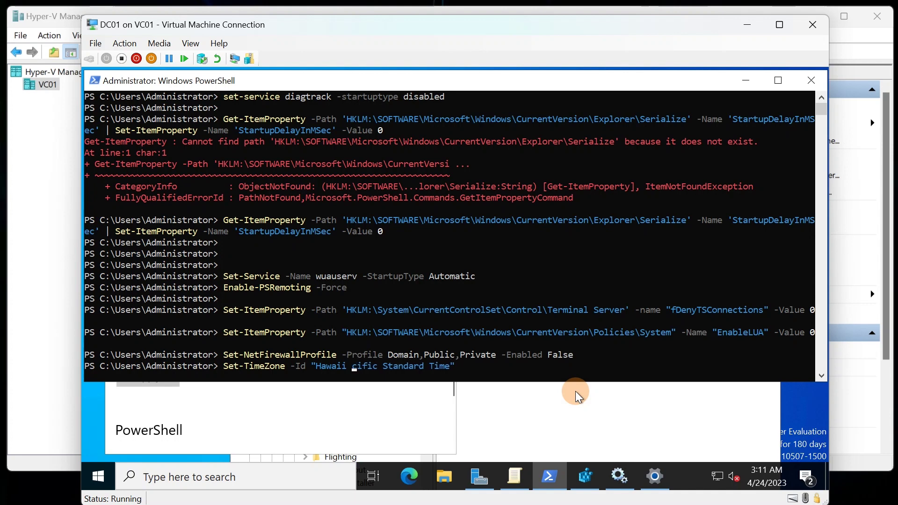
{"action": "key", "text": "Delete"}
{"action": "key", "text": "Delete"}
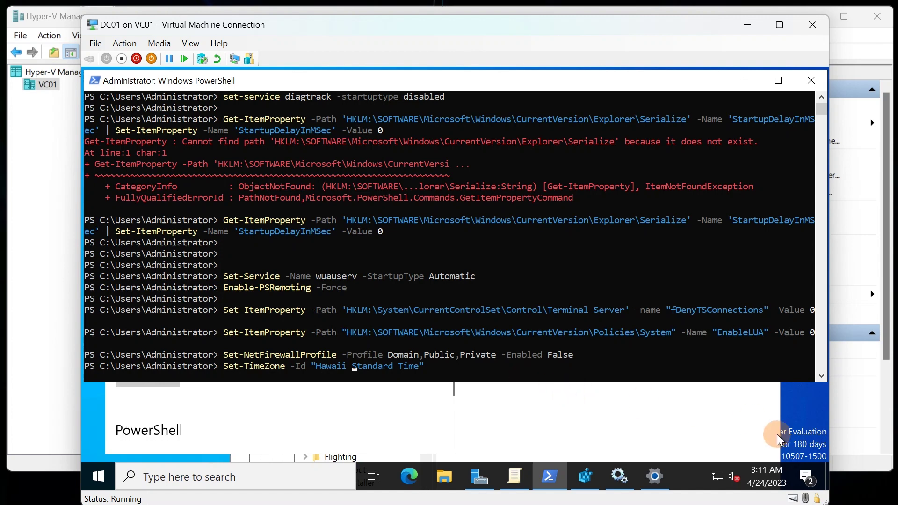
{"action": "mouse_move", "coordinate": [770, 498]}
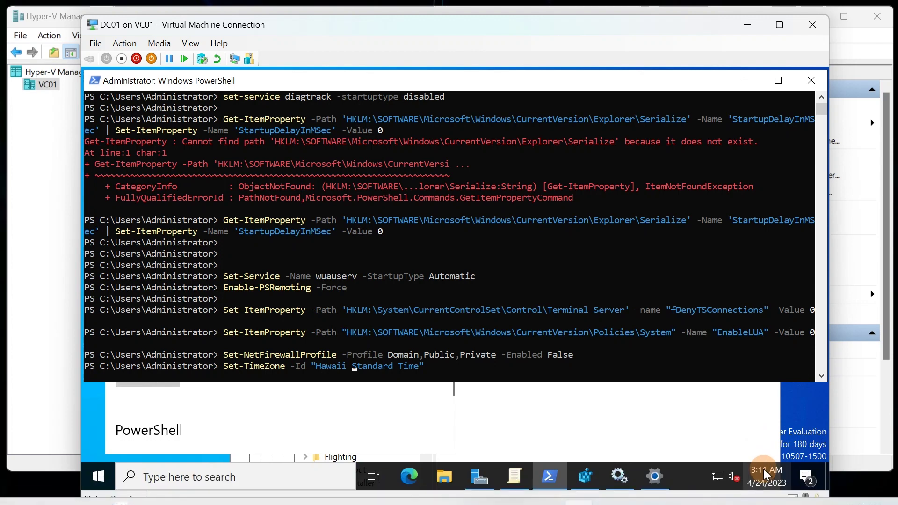
{"action": "right_click", "coordinate": [764, 469]}
{"action": "left_click", "coordinate": [671, 160]}
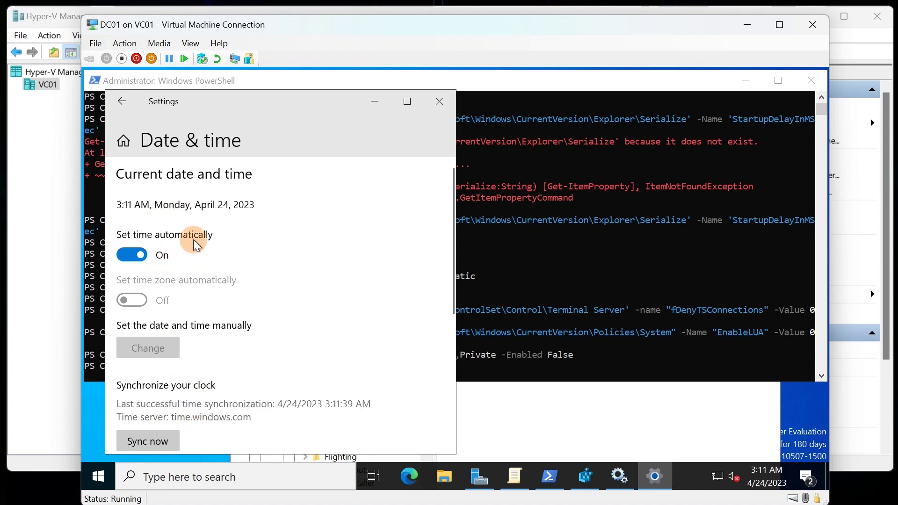
{"action": "scroll", "coordinate": [196, 243], "scroll_direction": "down", "scroll_amount": 3}
{"action": "scroll", "coordinate": [202, 253], "scroll_direction": "down", "scroll_amount": 1}
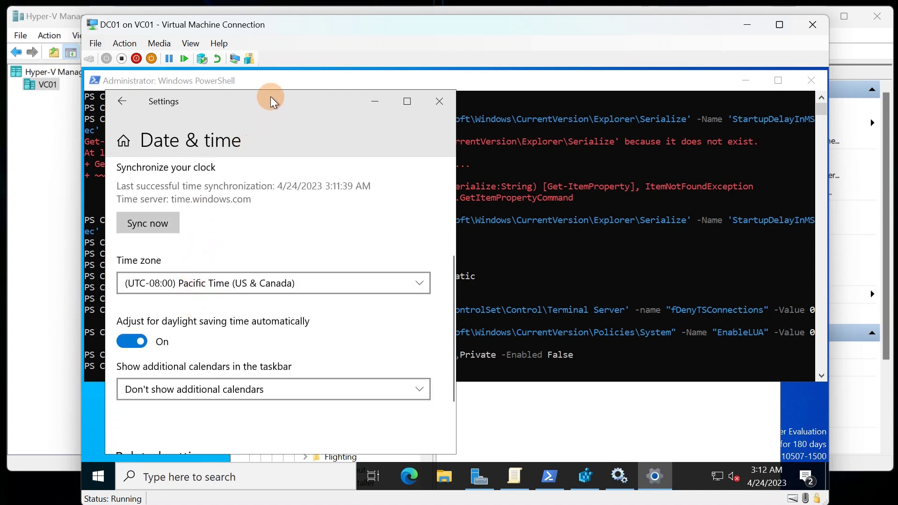
{"action": "left_click_drag", "start_coordinate": [270, 96], "coordinate": [603, 94]}
{"action": "scroll", "coordinate": [576, 348], "scroll_direction": "down", "scroll_amount": 2}
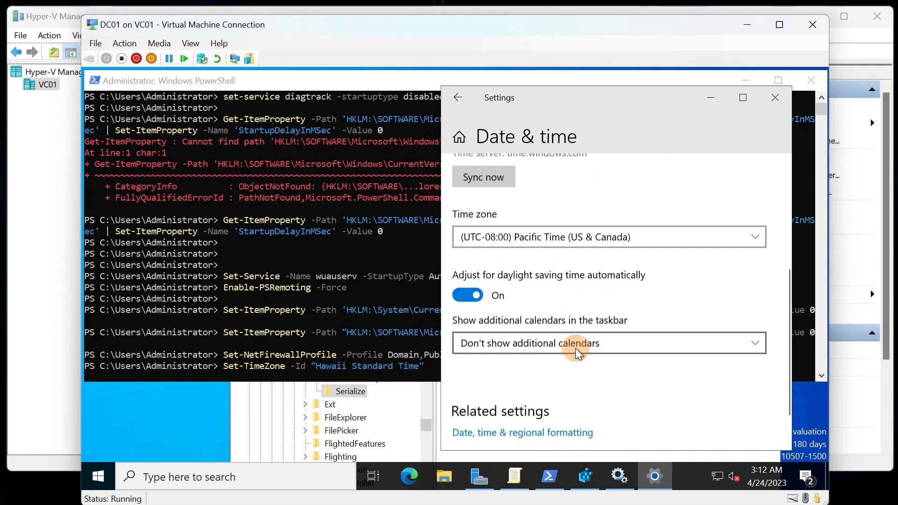
{"action": "scroll", "coordinate": [544, 335], "scroll_direction": "up", "scroll_amount": 3}
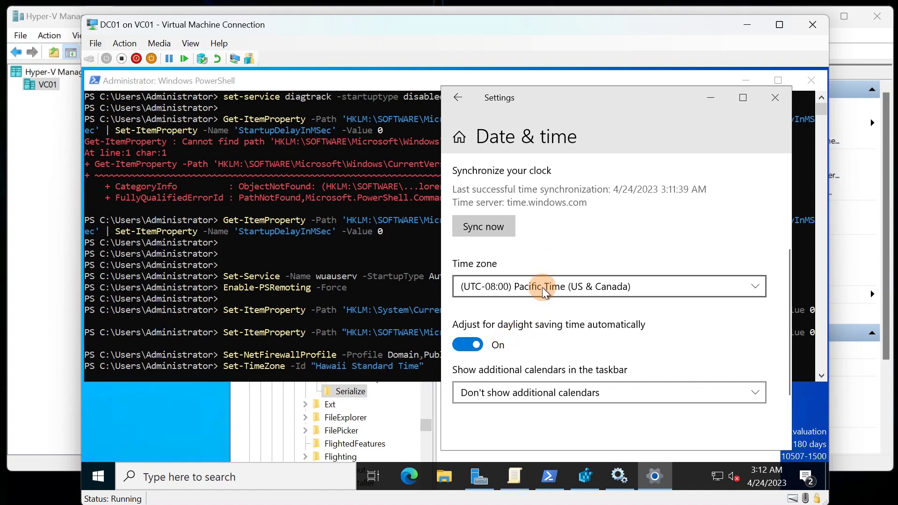
{"action": "left_click", "coordinate": [780, 101]}
{"action": "left_click", "coordinate": [448, 366]}
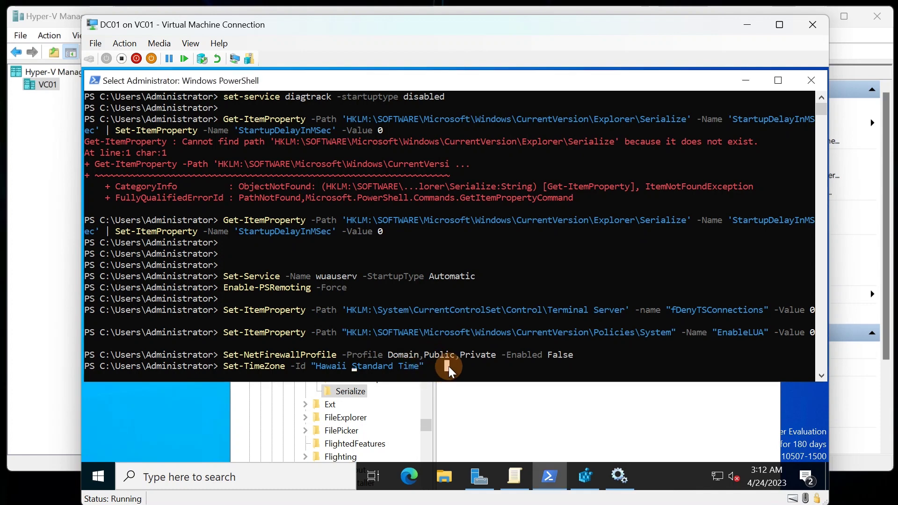
- Run Set-TimeZone -Id "Hawaii Standard Time"; it fails because the time zone ID is not found
{"action": "key", "text": "Escape"}
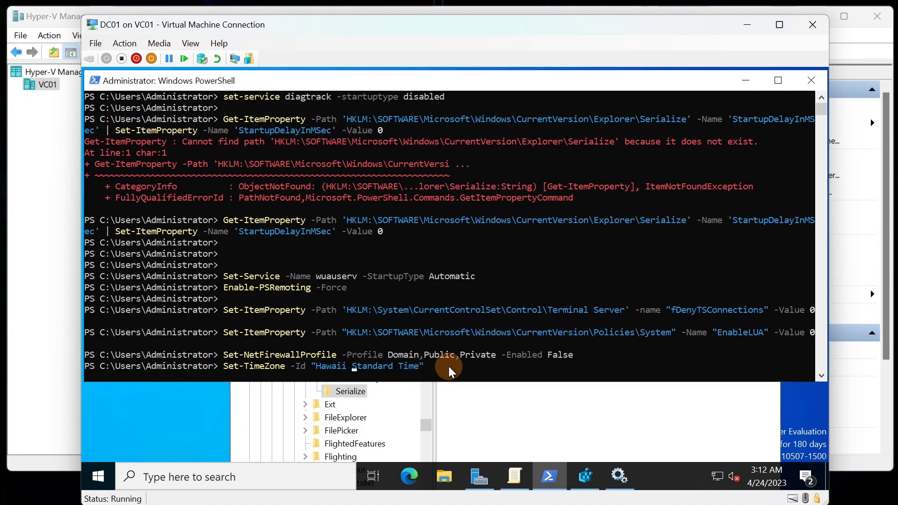
{"action": "key", "text": "Return"}
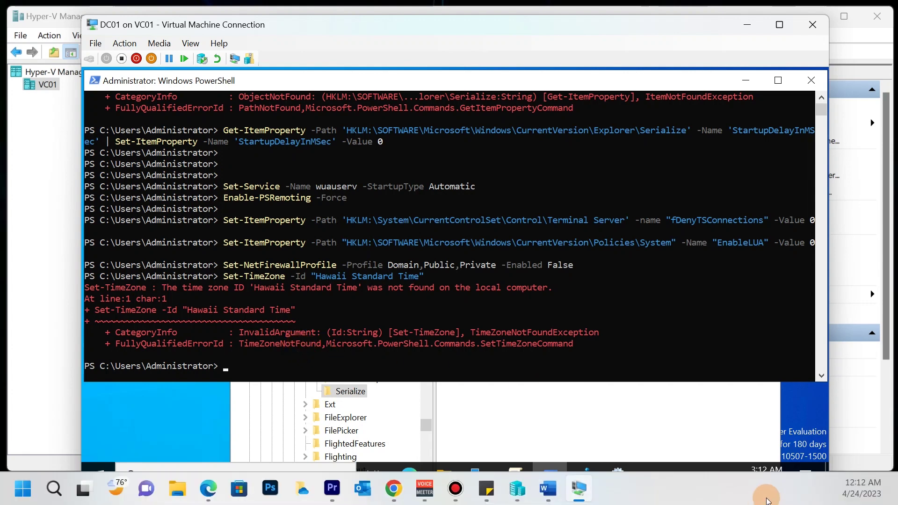
{"action": "left_click", "coordinate": [759, 471]}
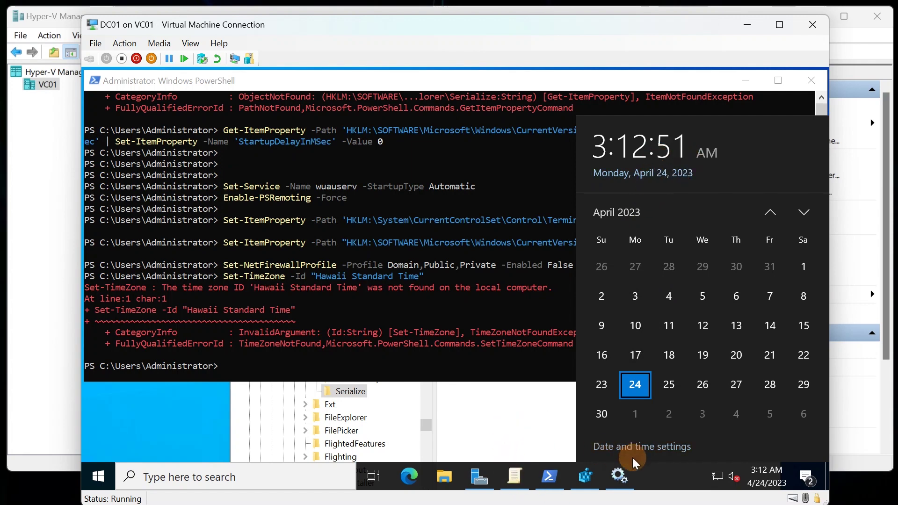
{"action": "left_click", "coordinate": [649, 445]}
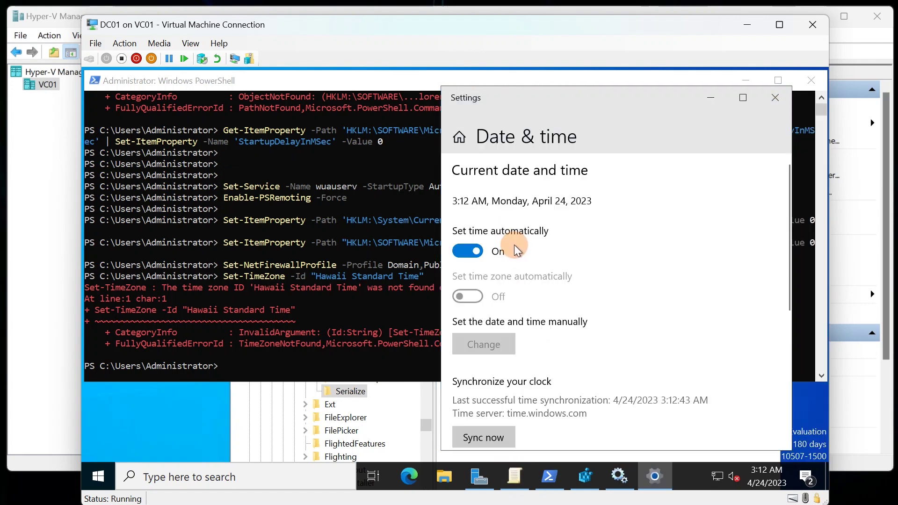
{"action": "scroll", "coordinate": [560, 334], "scroll_direction": "down", "scroll_amount": 3}
{"action": "left_click", "coordinate": [561, 338]}
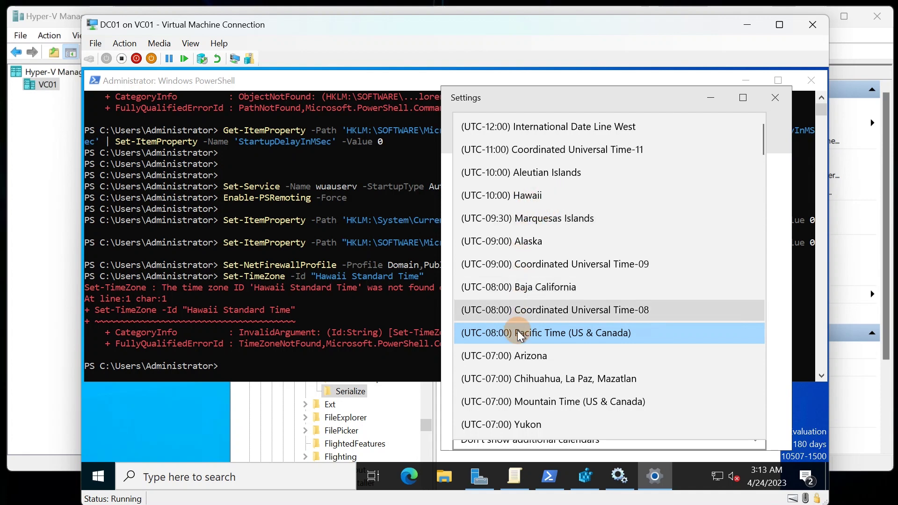
{"action": "left_click", "coordinate": [526, 203]}
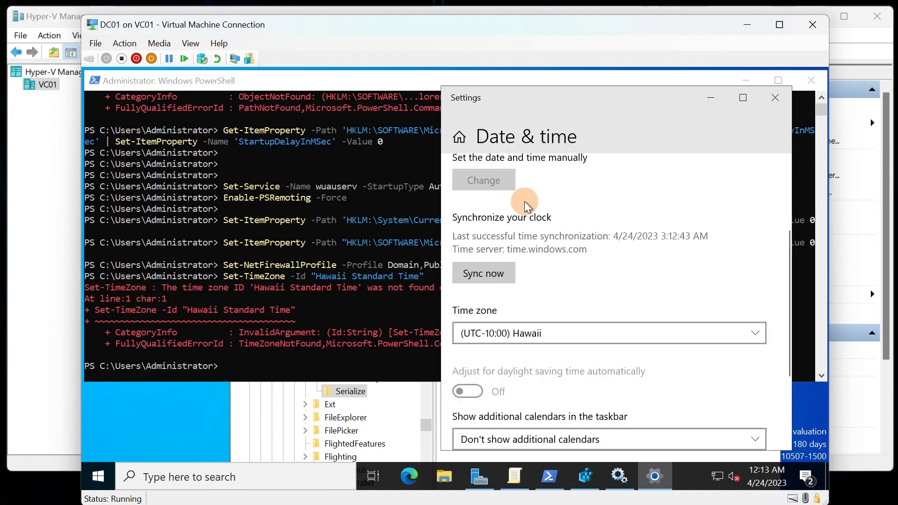
{"action": "left_click", "coordinate": [565, 332]}
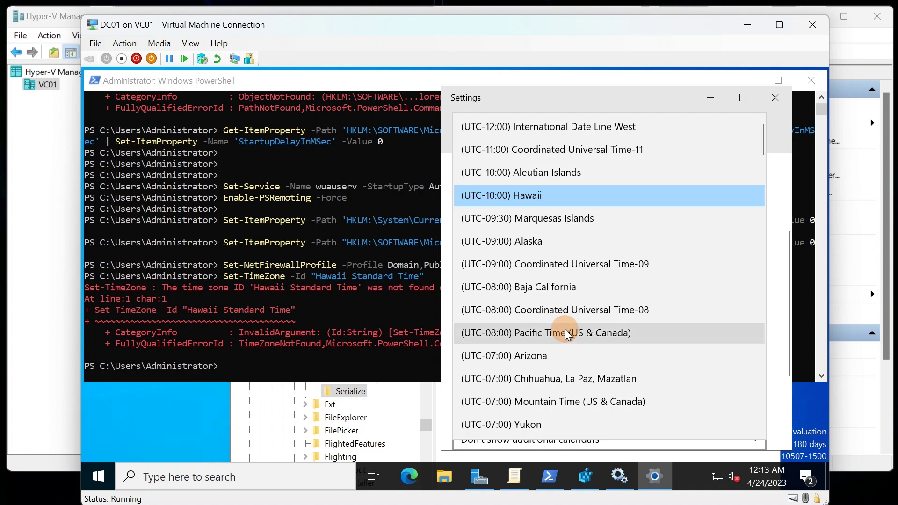
{"action": "left_click", "coordinate": [560, 202]}
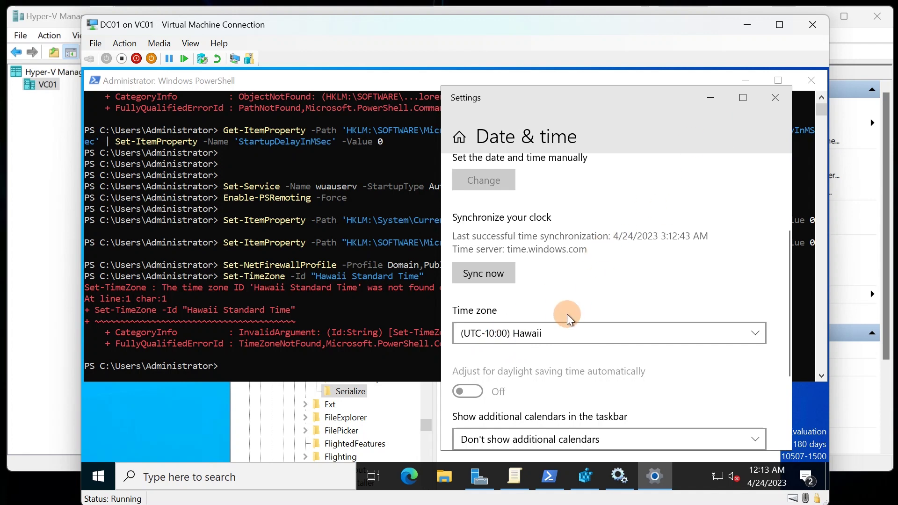
{"action": "left_click", "coordinate": [558, 340]}
{"action": "left_click", "coordinate": [544, 333]}
{"action": "left_click", "coordinate": [775, 97]}
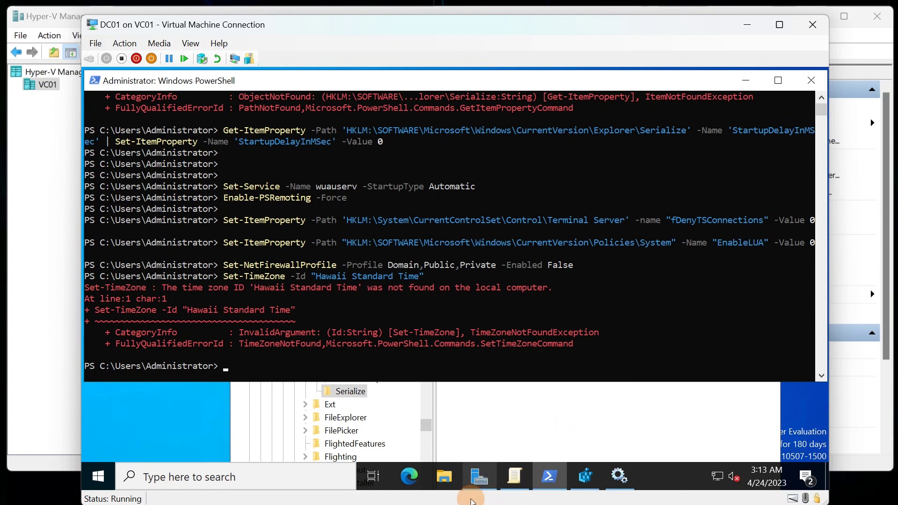
- Retry Set-TimeZone with "Hawaii Time" and then "Hawaii"; both fail as not found
{"action": "mouse_move", "coordinate": [479, 476]}
{"action": "left_click", "coordinate": [416, 325]}
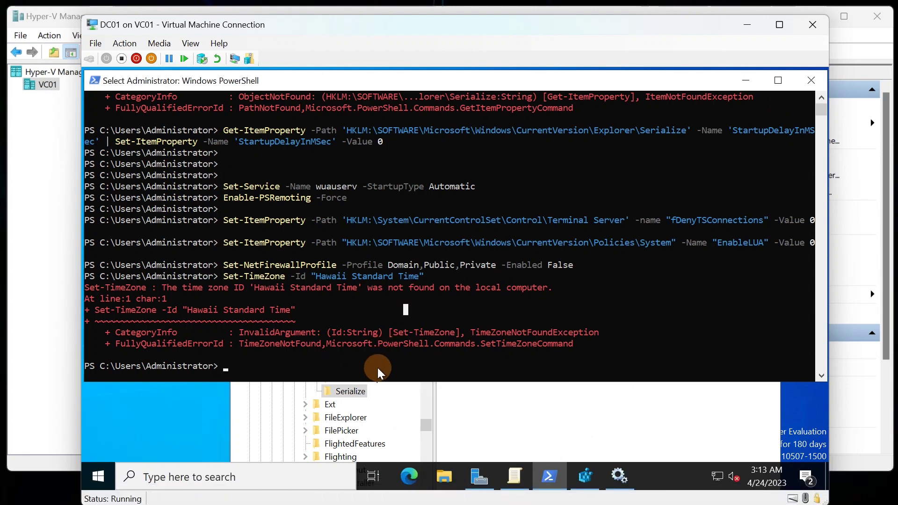
{"action": "left_click", "coordinate": [377, 367]}
{"action": "right_click", "coordinate": [378, 368]}
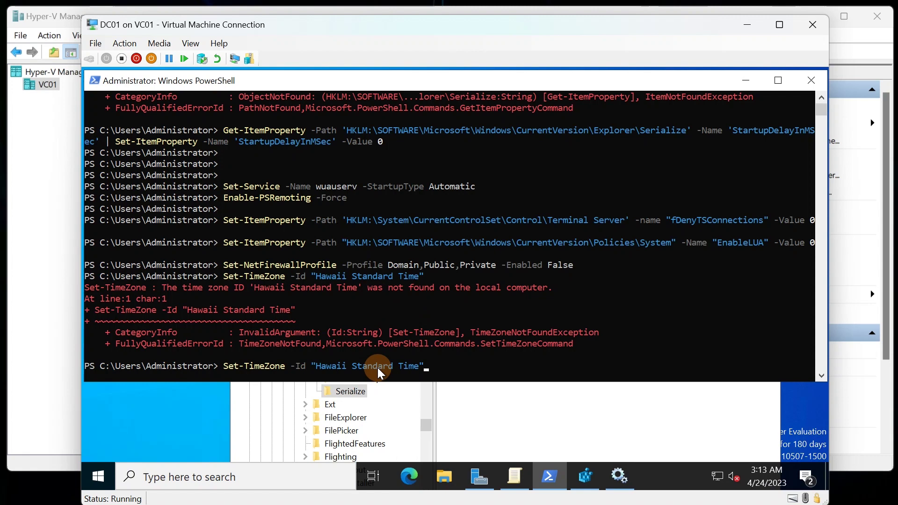
{"action": "key", "text": "Left"}
{"action": "key", "text": "Left"}
{"action": "key", "text": "Left"}
{"action": "key", "text": "Left"}
{"action": "key", "text": "BackSpace"}
{"action": "key", "text": "BackSpace"}
{"action": "key", "text": "BackSpace"}
{"action": "key", "text": "BackSpace"}
{"action": "key", "text": "Return"}
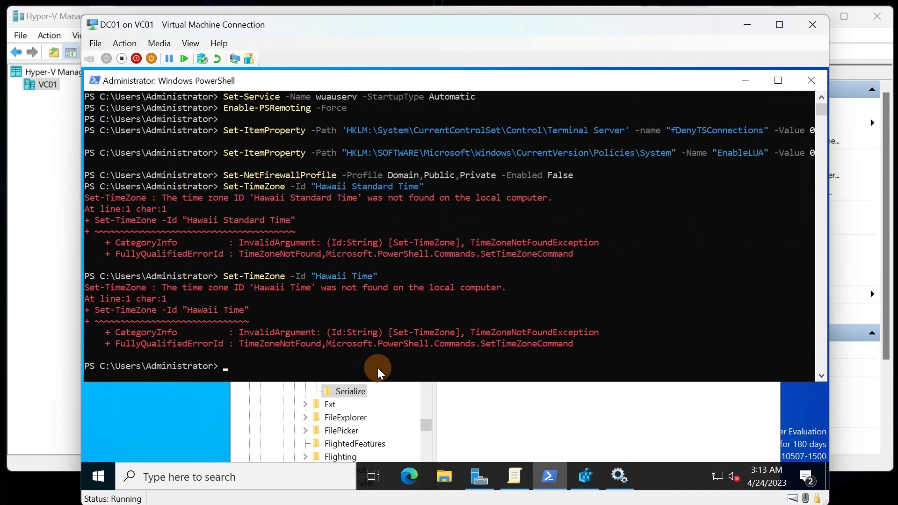
{"action": "key", "text": "Up"}
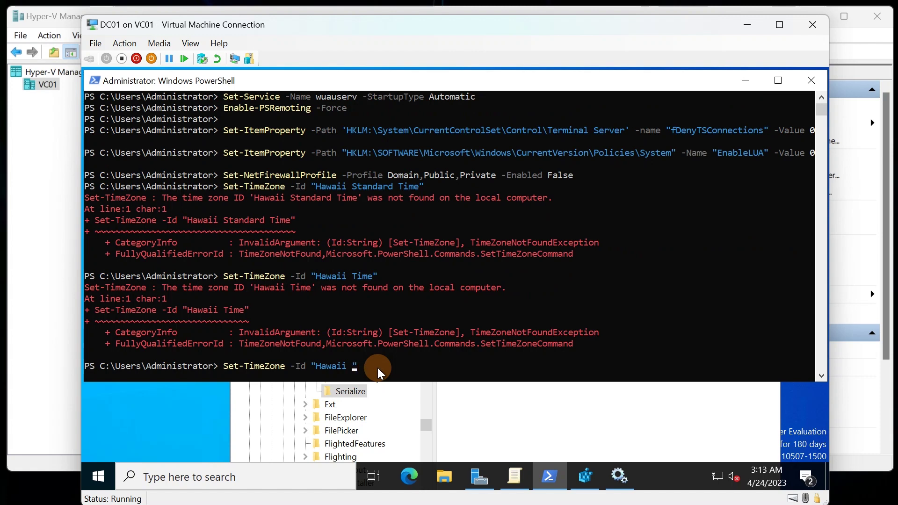
{"action": "key", "text": "Return"}
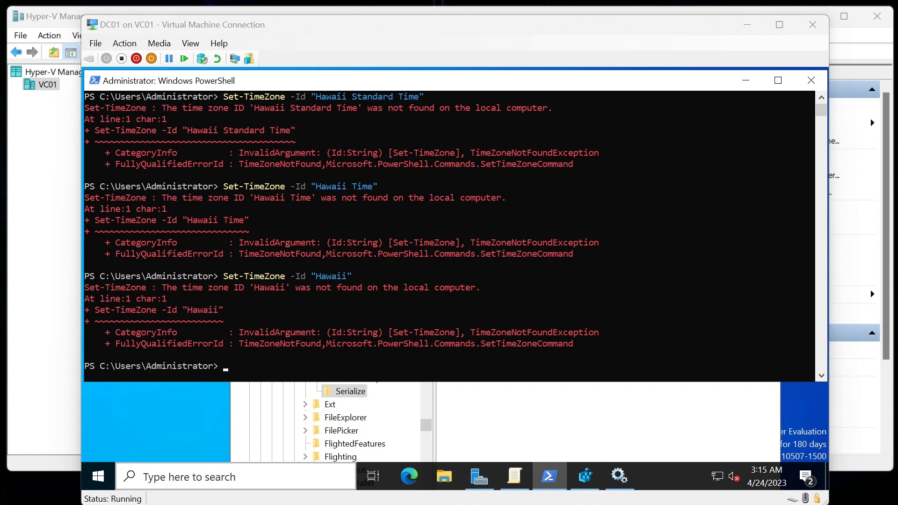
- Replace Hawaii with UTC in the recalled command and bring the timeanddate.com abbreviations page forward
{"action": "left_click", "coordinate": [374, 362]}
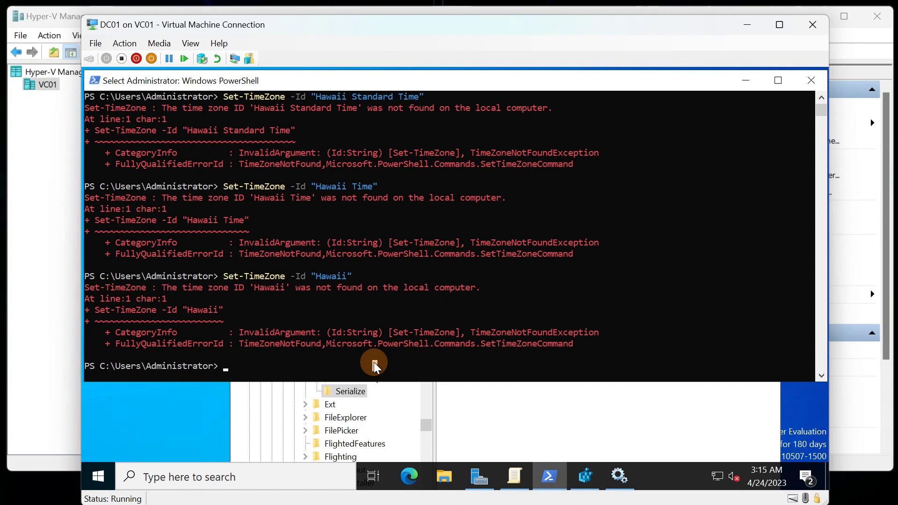
{"action": "key", "text": "Up"}
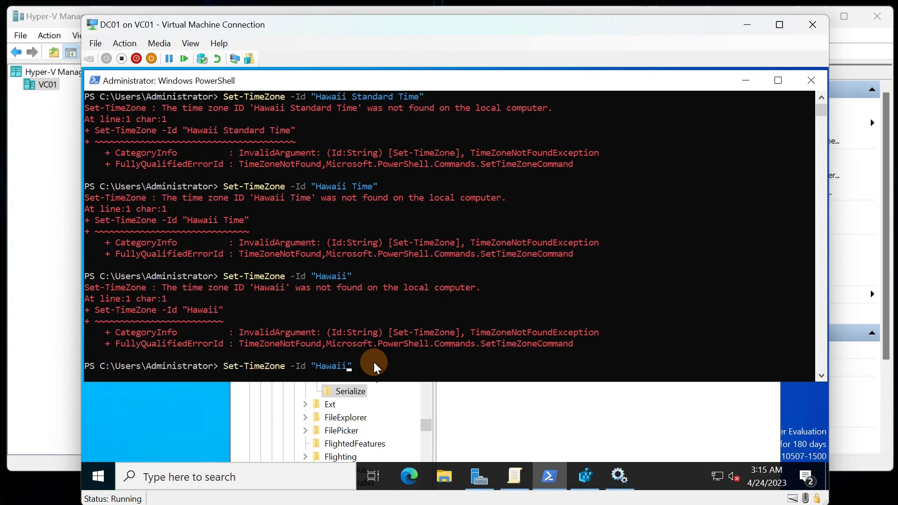
{"action": "key", "text": "BackSpace"}
{"action": "key", "text": "BackSpace"}
{"action": "key", "text": "BackSpace"}
{"action": "key", "text": "BackSpace"}
{"action": "key", "text": "BackSpace"}
{"action": "key", "text": "BackSpace"}
{"action": "type", "text": "UTC"}
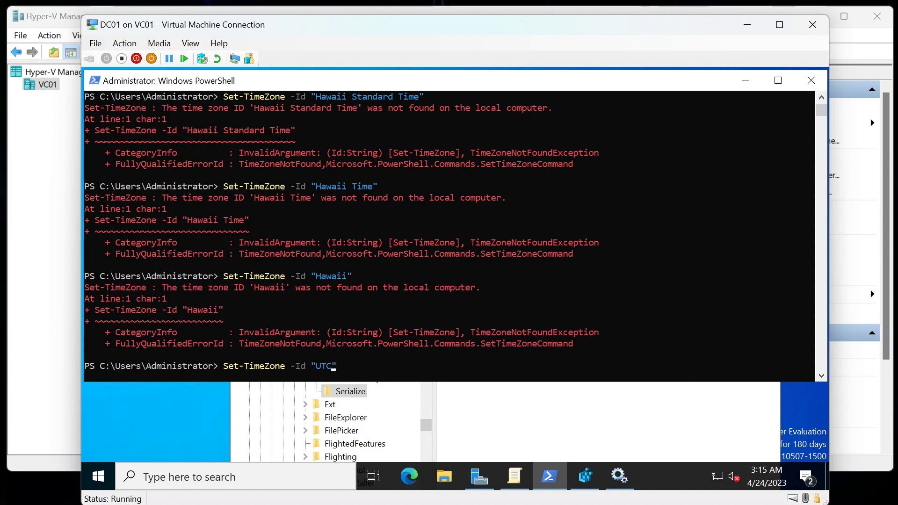
{"action": "left_click_drag", "start_coordinate": [841, 500], "coordinate": [693, 33]}
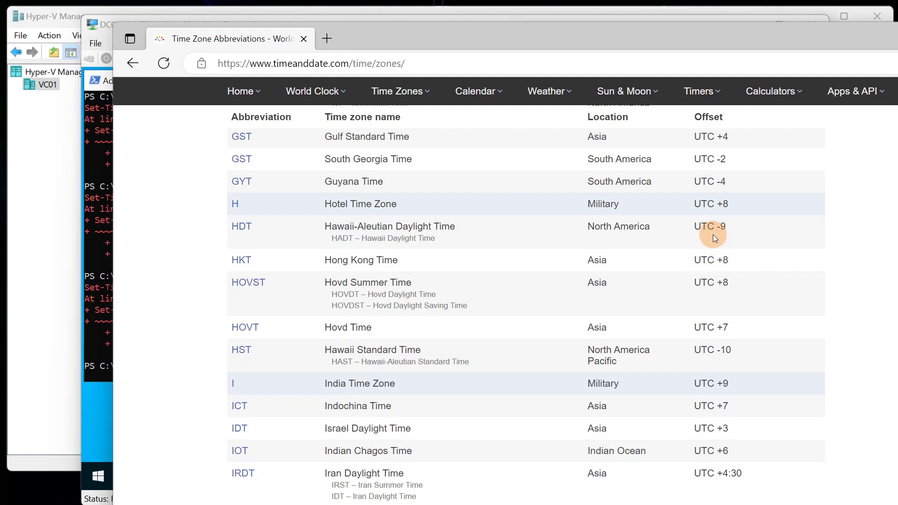
- Find Hawaii Standard Time's UTC -10 offset in the abbreviations table, then move Edge off the VM
{"action": "scroll", "coordinate": [711, 231], "scroll_direction": "up", "scroll_amount": 4}
{"action": "scroll", "coordinate": [712, 232], "scroll_direction": "up", "scroll_amount": 2}
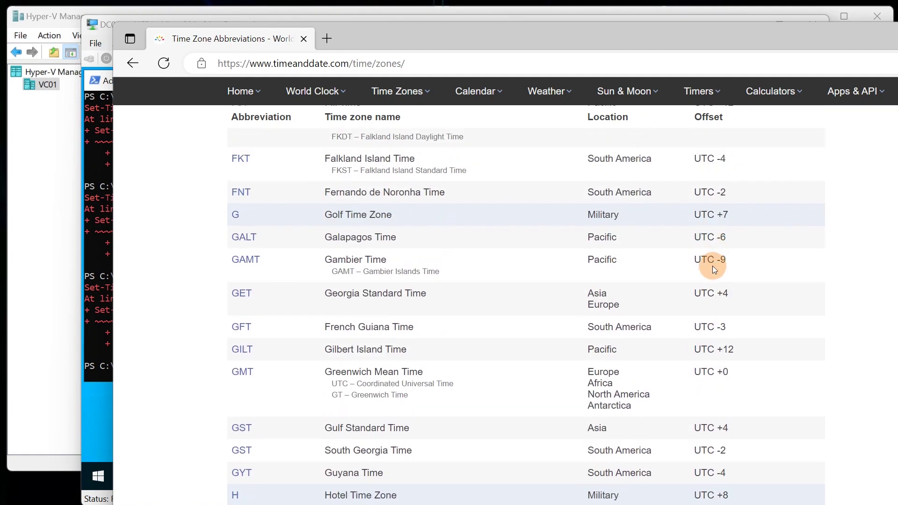
{"action": "scroll", "coordinate": [712, 267], "scroll_direction": "up", "scroll_amount": 6}
{"action": "scroll", "coordinate": [713, 267], "scroll_direction": "up", "scroll_amount": 10}
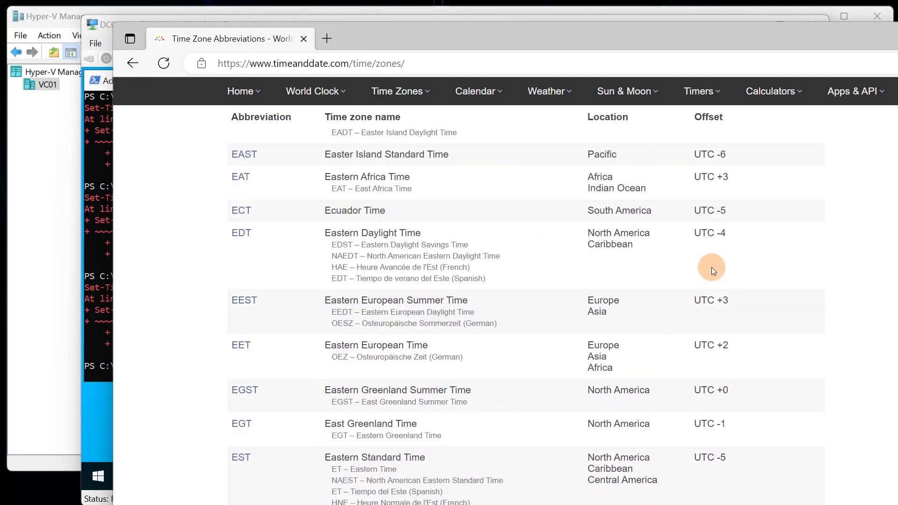
{"action": "scroll", "coordinate": [712, 267], "scroll_direction": "up", "scroll_amount": 8}
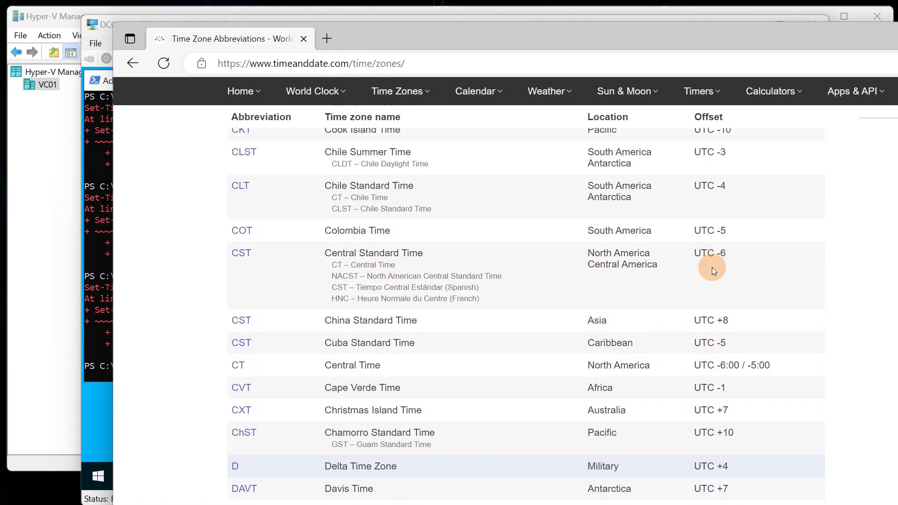
{"action": "scroll", "coordinate": [712, 269], "scroll_direction": "up", "scroll_amount": 10}
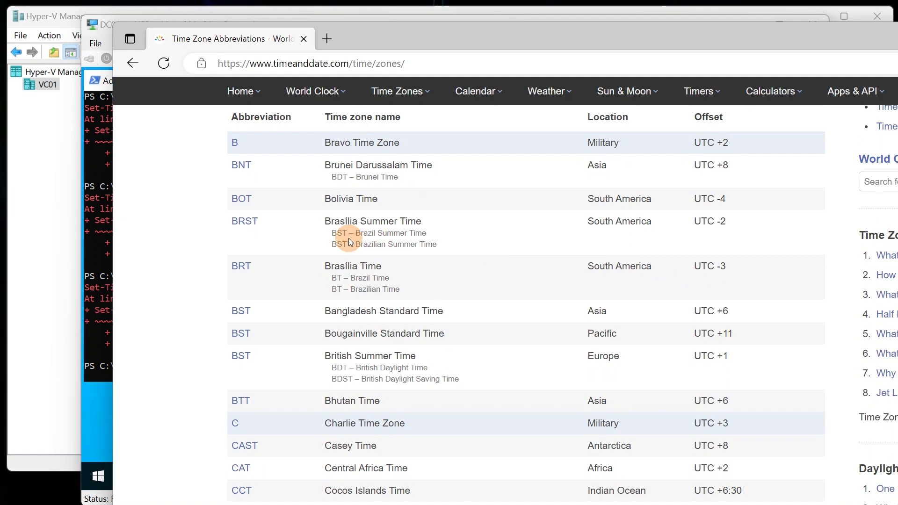
{"action": "scroll", "coordinate": [336, 237], "scroll_direction": "up", "scroll_amount": 6}
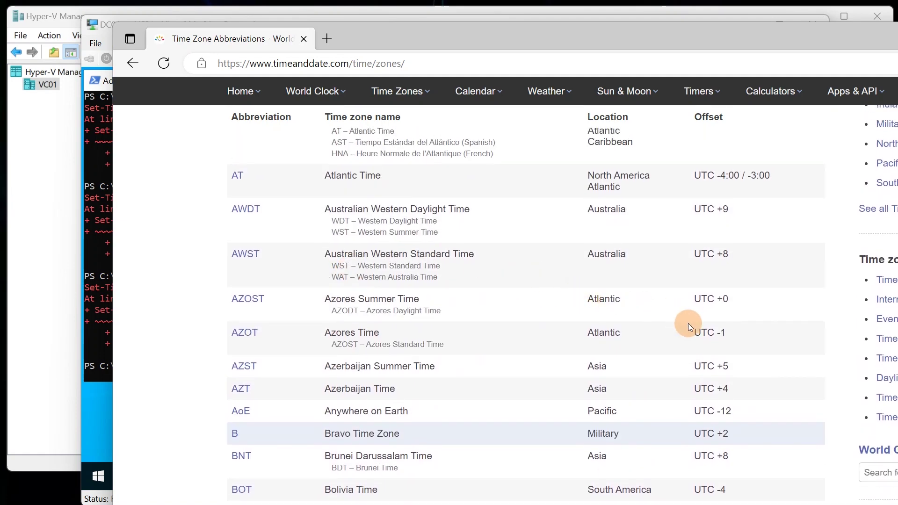
{"action": "scroll", "coordinate": [687, 328], "scroll_direction": "up", "scroll_amount": 10}
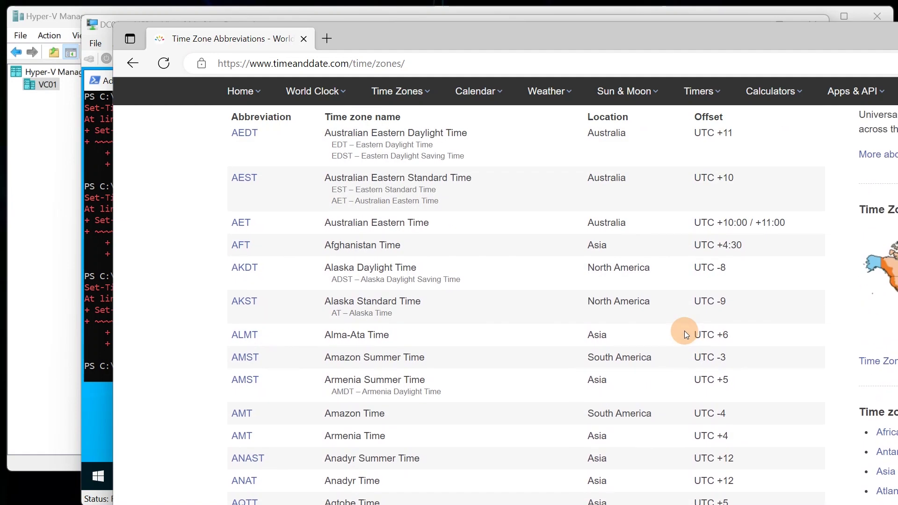
{"action": "scroll", "coordinate": [685, 335], "scroll_direction": "down", "scroll_amount": 15}
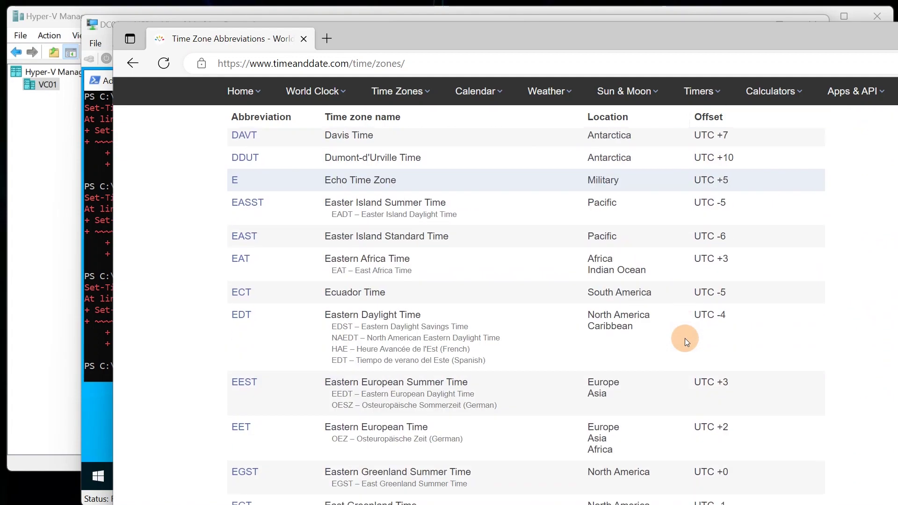
{"action": "scroll", "coordinate": [685, 339], "scroll_direction": "down", "scroll_amount": 15}
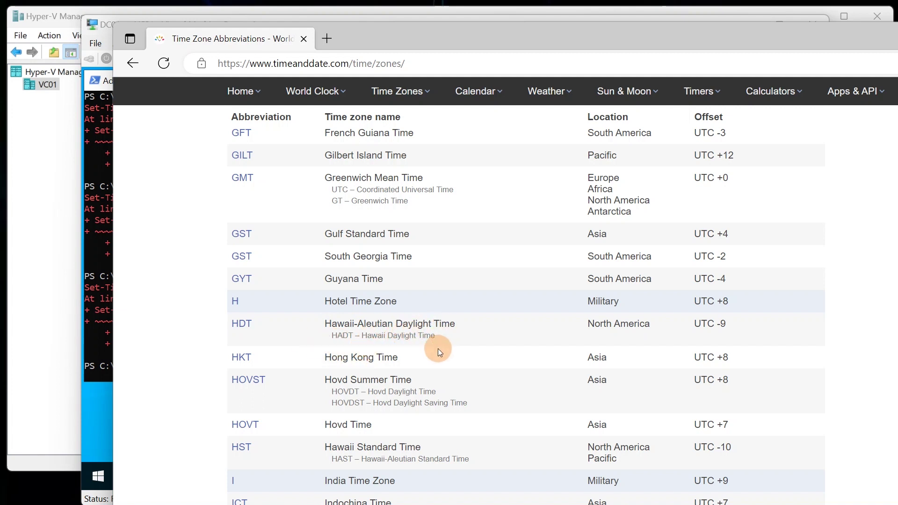
{"action": "scroll", "coordinate": [438, 349], "scroll_direction": "down", "scroll_amount": 4}
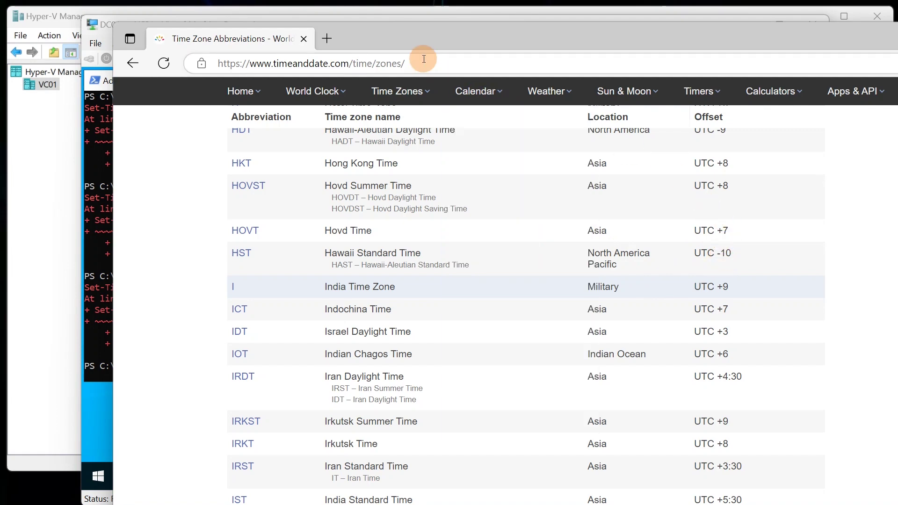
{"action": "left_click_drag", "start_coordinate": [394, 37], "coordinate": [468, 501]}
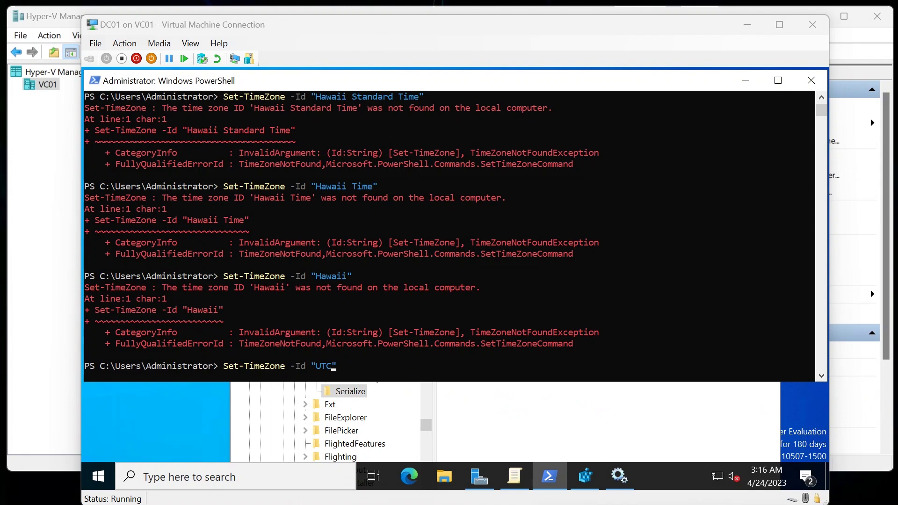
- Run Set-TimeZone -Id "UTC -10"; it fails as not found
{"action": "left_click", "coordinate": [360, 371]}
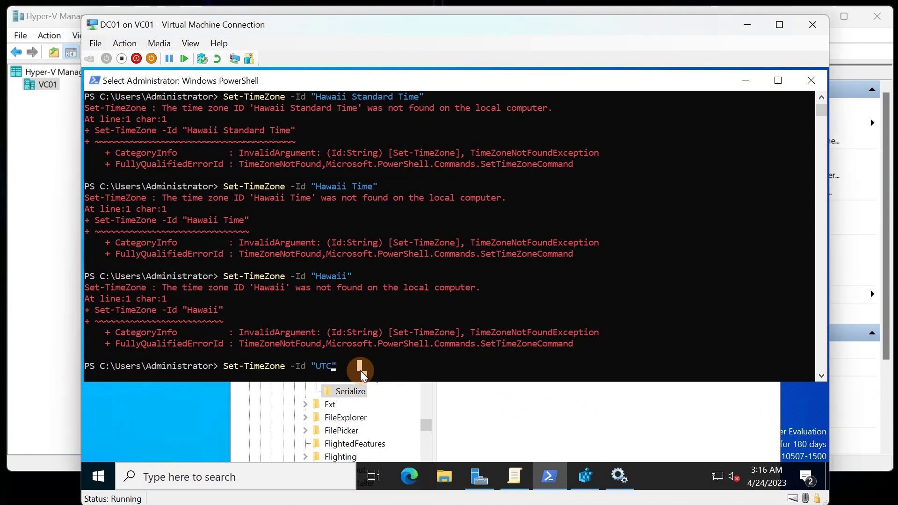
{"action": "key", "text": "Escape"}
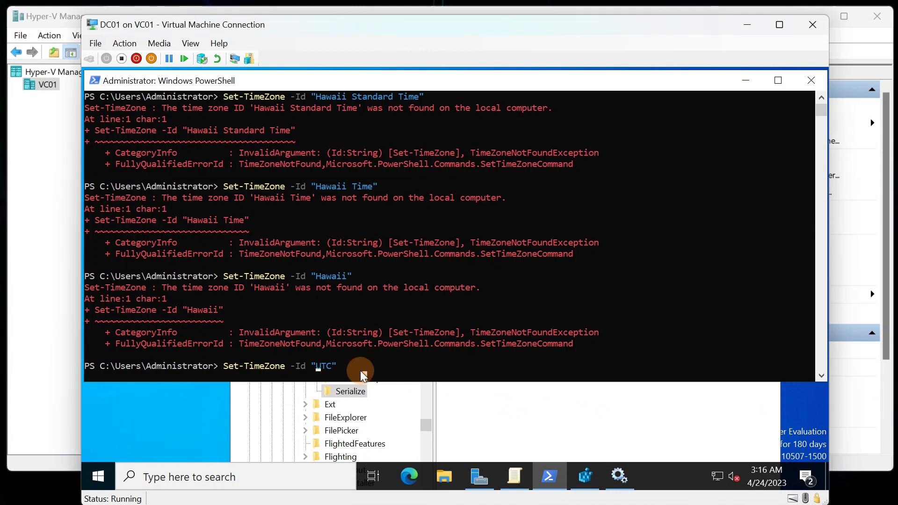
{"action": "key", "text": "Right"}
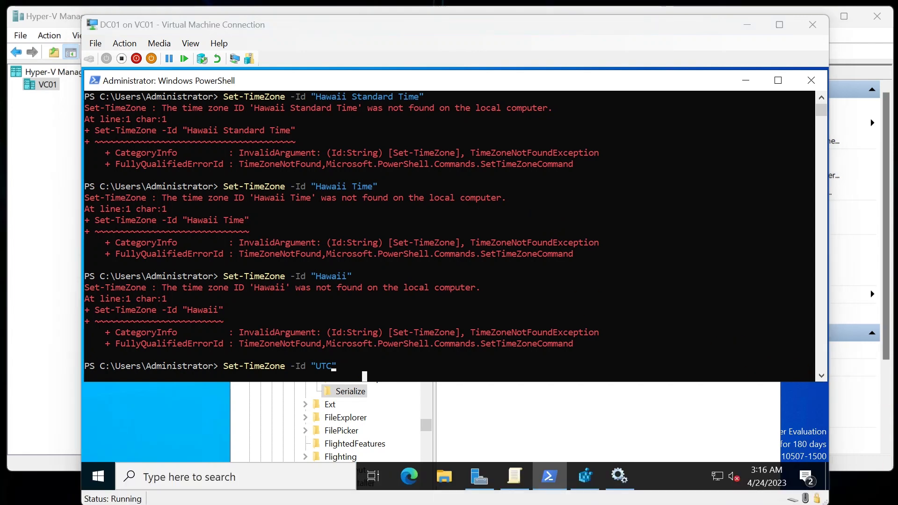
{"action": "left_click", "coordinate": [293, 338]}
{"action": "left_click", "coordinate": [347, 359]}
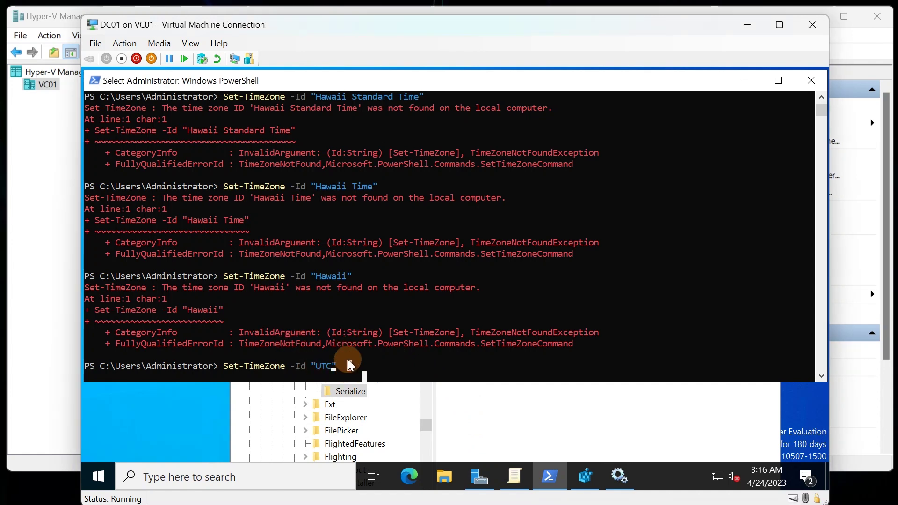
{"action": "key", "text": "Left"}
{"action": "key", "text": "Left"}
{"action": "key", "text": "Left"}
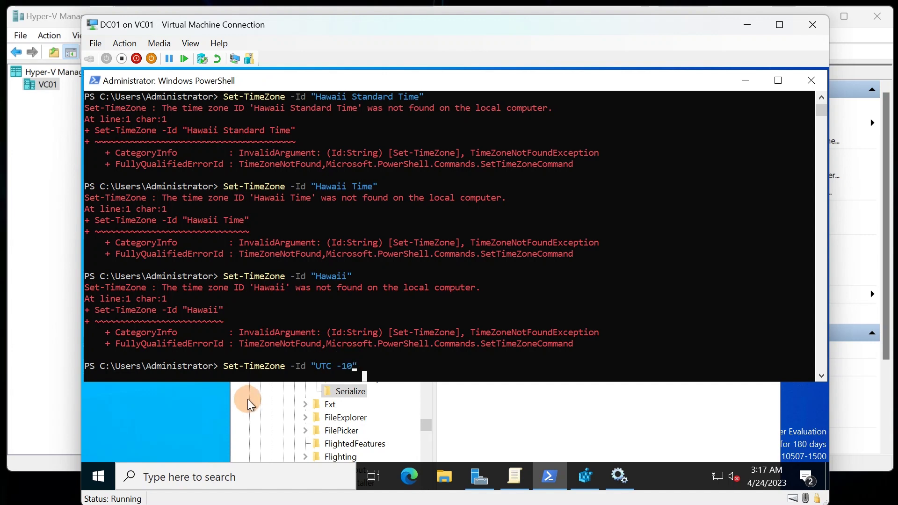
{"action": "left_click", "coordinate": [392, 370]}
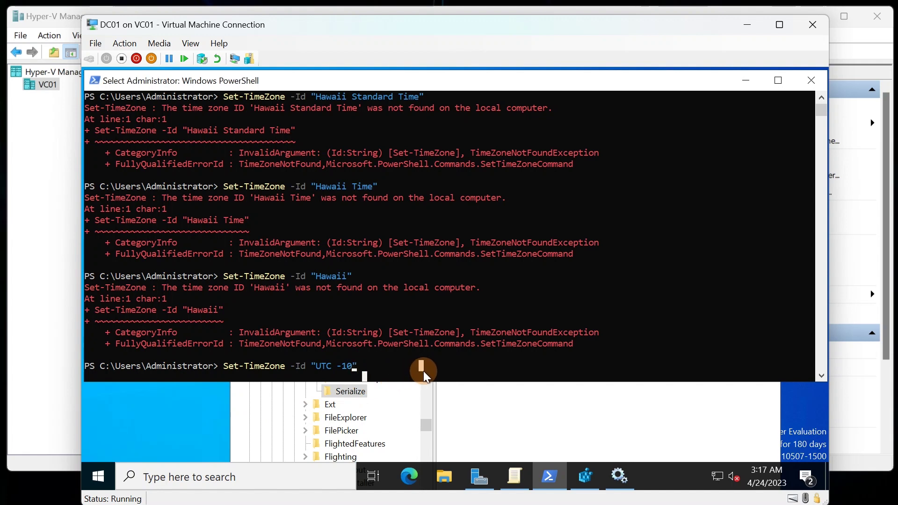
{"action": "key", "text": "Return"}
{"action": "key", "text": "Return"}
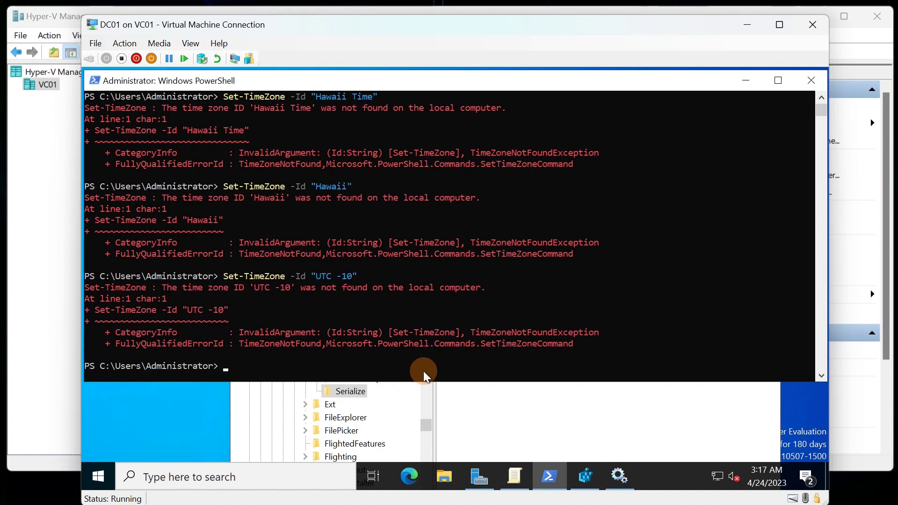
- Remove the space and run Set-TimeZone -Id "UTC-10"; it also fails as not found
{"action": "left_click", "coordinate": [307, 307]}
{"action": "left_click", "coordinate": [303, 354]}
{"action": "key", "text": "Up"}
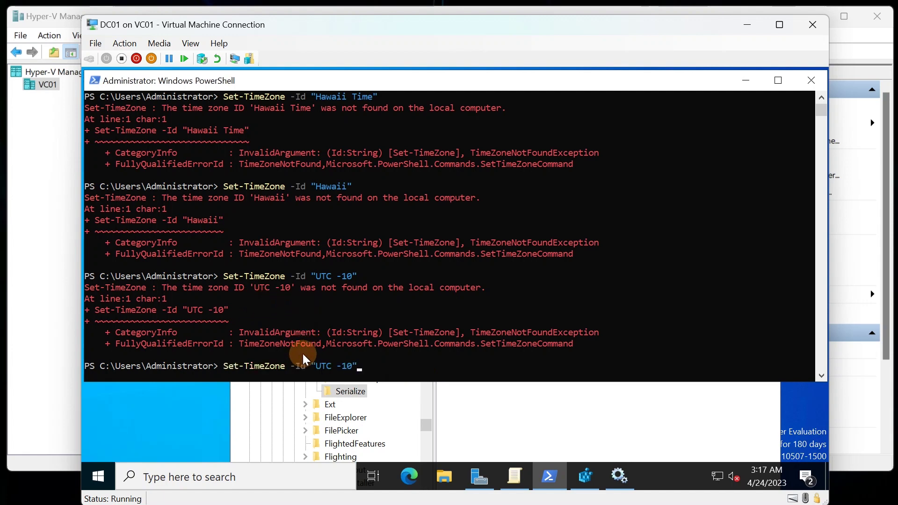
{"action": "key", "text": "Left"}
{"action": "key", "text": "Left"}
{"action": "key", "text": "Left"}
{"action": "key", "text": "Left"}
{"action": "key", "text": "BackSpace"}
{"action": "key", "text": "Return"}
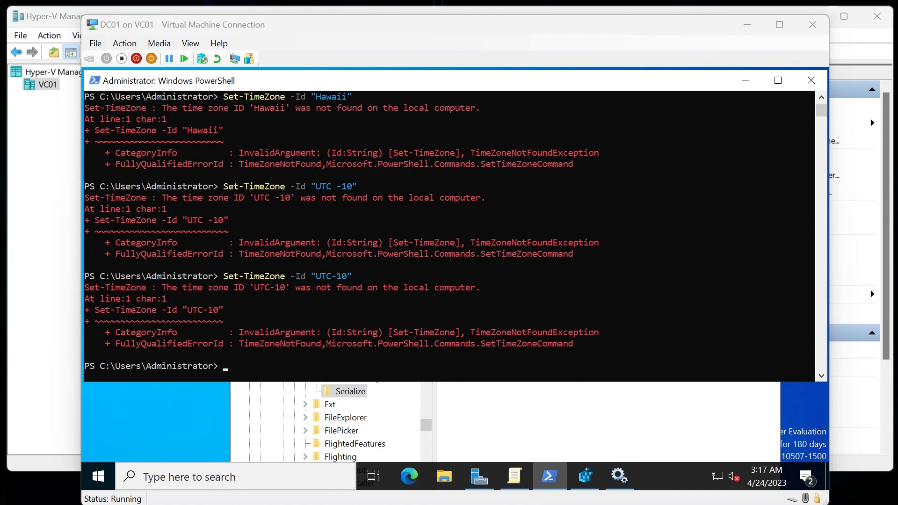
- Recall the command, change the value to "Hawaii Standard Time" and delete the Id parameter name
{"action": "left_click", "coordinate": [332, 371]}
{"action": "key", "text": "Up"}
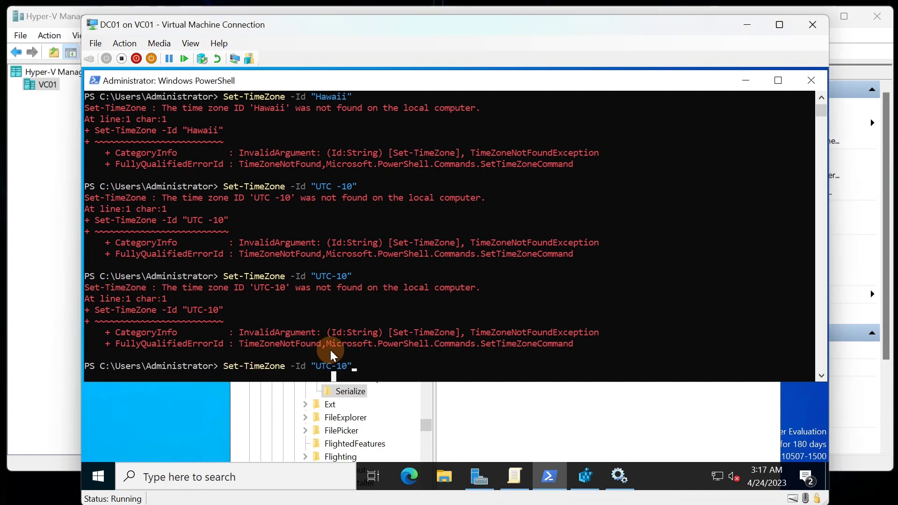
{"action": "key", "text": "BackSpace"}
{"action": "type", "text": "Standard Time\""}
{"action": "key", "text": "Left"}
{"action": "key", "text": "Left"}
{"action": "key", "text": "Left"}
{"action": "key", "text": "Left"}
{"action": "key", "text": "Left"}
{"action": "key", "text": "Left"}
{"action": "key", "text": "Left"}
{"action": "key", "text": "Left"}
{"action": "key", "text": "Left"}
{"action": "key", "text": "Left"}
{"action": "key", "text": "Left"}
{"action": "key", "text": "Left"}
{"action": "key", "text": "Left"}
{"action": "key", "text": "Left"}
{"action": "key", "text": "Left"}
{"action": "key", "text": "Left"}
{"action": "key", "text": "Left"}
{"action": "key", "text": "Left"}
{"action": "key", "text": "Left"}
{"action": "key", "text": "Left"}
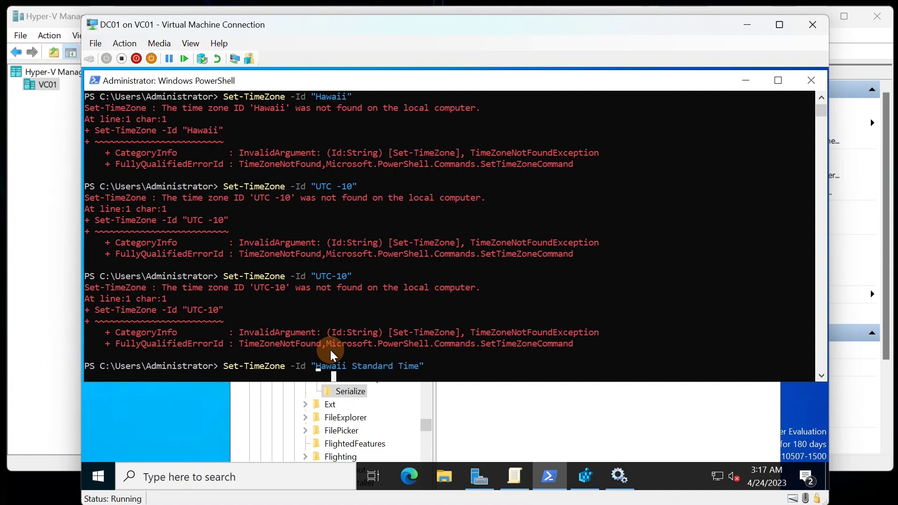
{"action": "key", "text": "BackSpace"}
{"action": "key", "text": "BackSpace"}
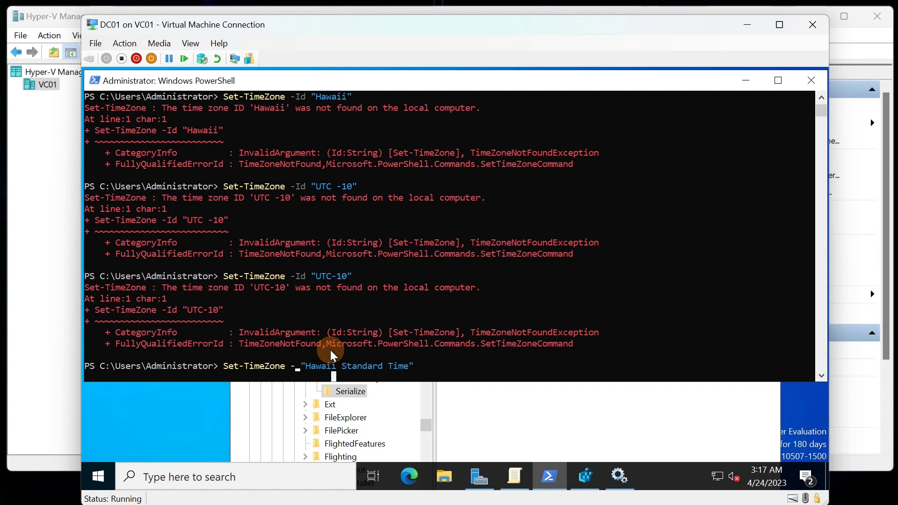
- Run Set-TimeZone -Name "Hawaii Standard Time", then -Name "Hawaii"; both fail as not found
{"action": "type", "text": "Name"}
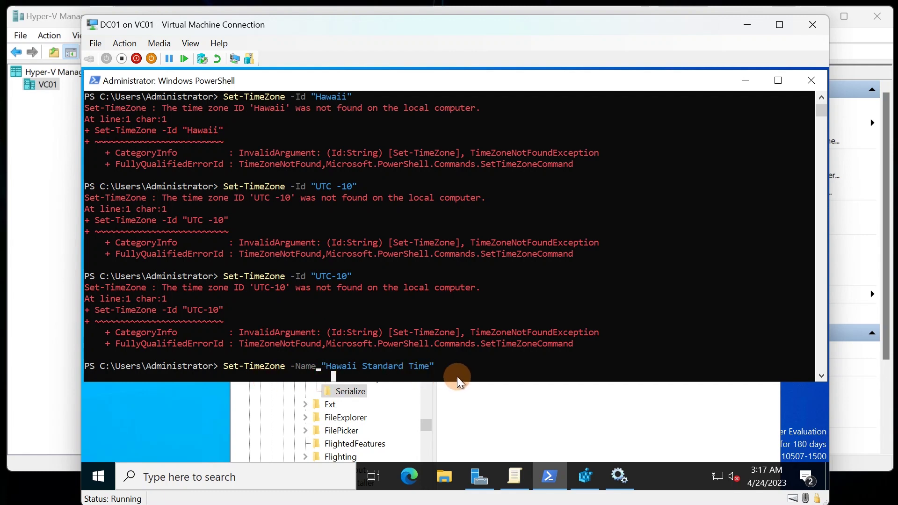
{"action": "left_click", "coordinate": [444, 368]}
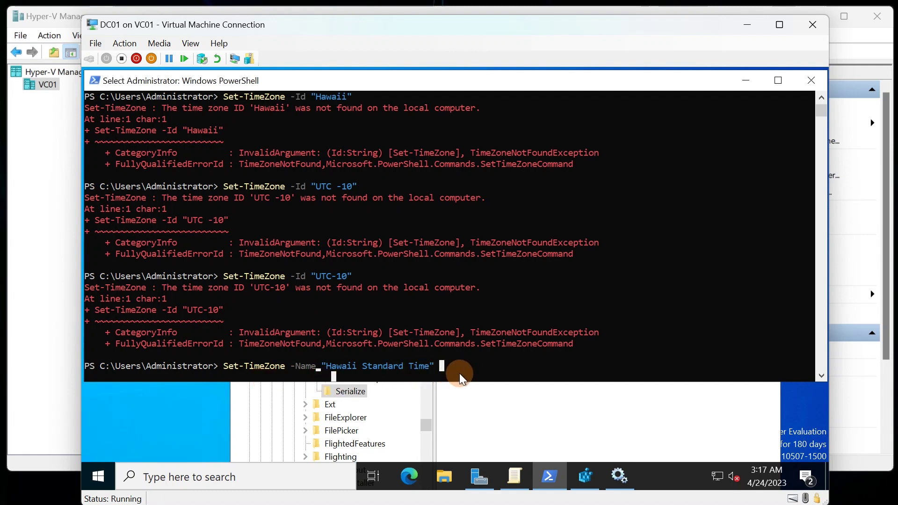
{"action": "key", "text": "Escape"}
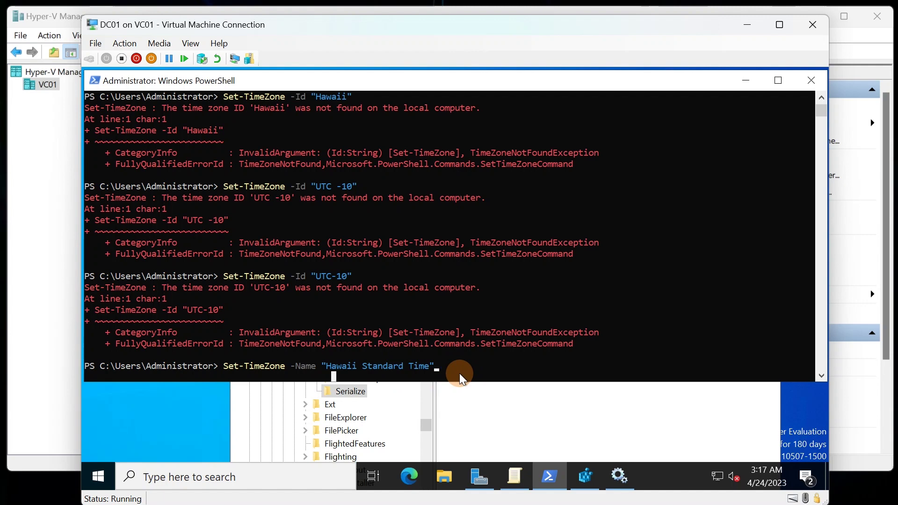
{"action": "key", "text": "Return"}
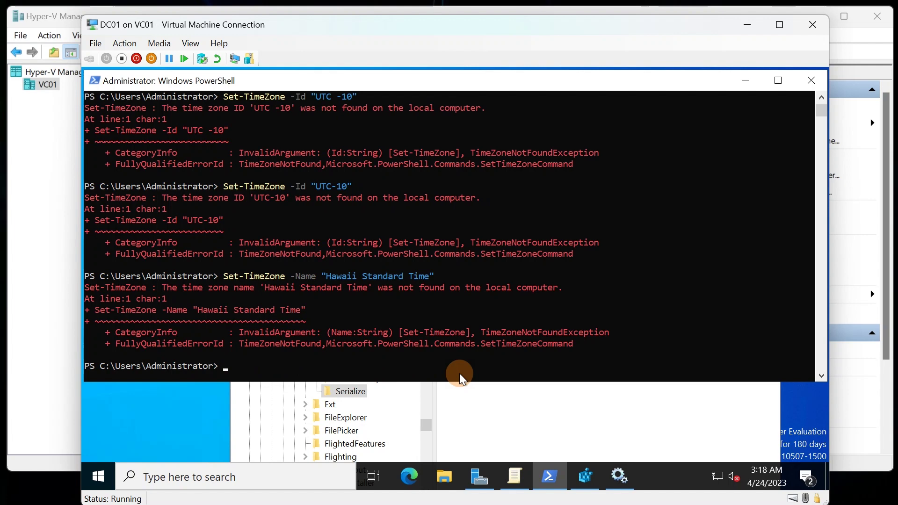
{"action": "key", "text": "Up"}
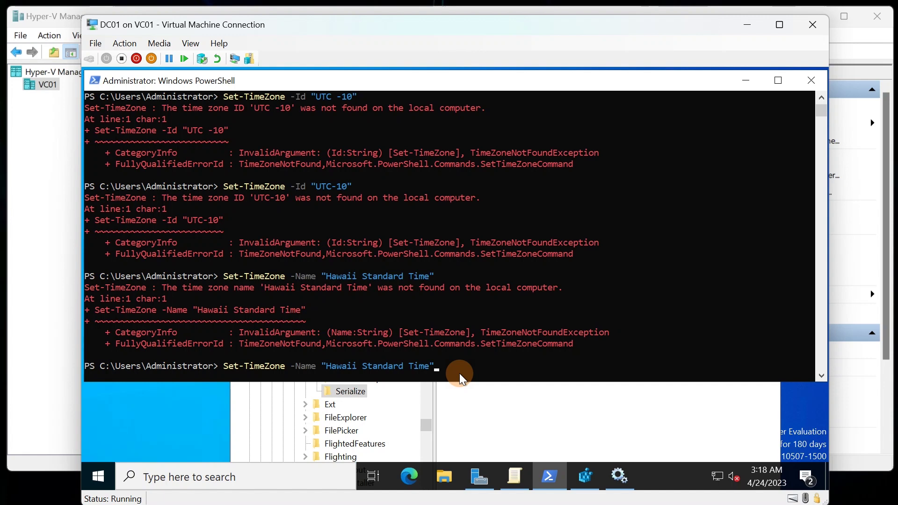
{"action": "key", "text": "BackSpace"}
{"action": "key", "text": "BackSpace"}
{"action": "key", "text": "BackSpace"}
{"action": "key", "text": "BackSpace"}
{"action": "key", "text": "BackSpace"}
{"action": "key", "text": "BackSpace"}
{"action": "key", "text": "BackSpace"}
{"action": "key", "text": "BackSpace"}
{"action": "key", "text": "BackSpace"}
{"action": "key", "text": "BackSpace"}
{"action": "key", "text": "BackSpace"}
{"action": "key", "text": "BackSpace"}
{"action": "key", "text": "BackSpace"}
{"action": "key", "text": "BackSpace"}
{"action": "key", "text": "Return"}
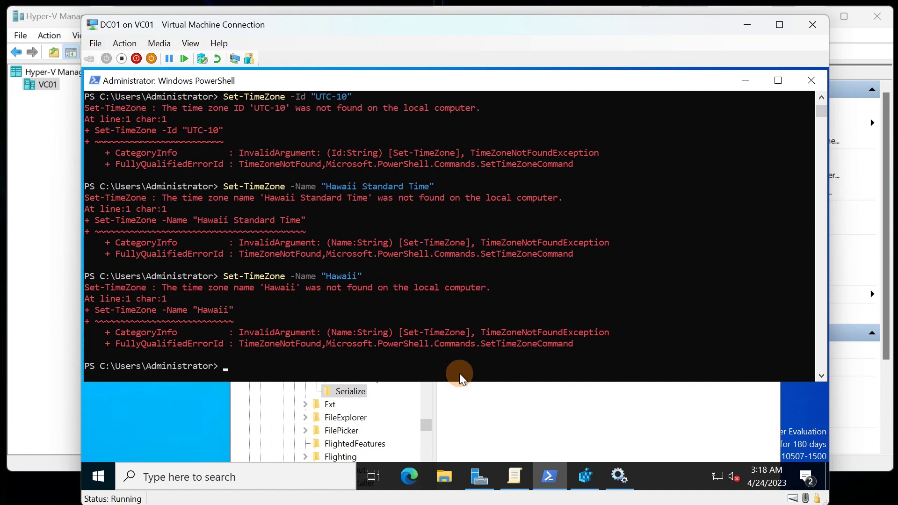
- Run Set-TimeZone -Name "Hawaii Time"; it fails as not found
{"action": "key", "text": "Up"}
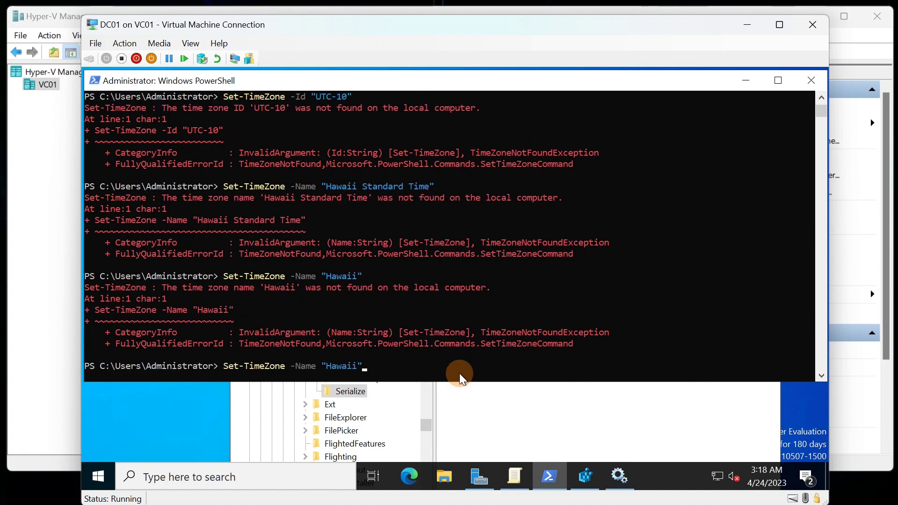
{"action": "key", "text": "Up"}
{"action": "key", "text": "Left"}
{"action": "key", "text": "Left"}
{"action": "key", "text": "Left"}
{"action": "key", "text": "Left"}
{"action": "key", "text": "Left"}
{"action": "key", "text": "BackSpace"}
{"action": "key", "text": "BackSpace"}
{"action": "key", "text": "BackSpace"}
{"action": "key", "text": "BackSpace"}
{"action": "key", "text": "BackSpace"}
{"action": "key", "text": "BackSpace"}
{"action": "key", "text": "BackSpace"}
{"action": "key", "text": "BackSpace"}
{"action": "key", "text": "BackSpace"}
{"action": "key", "text": "Return"}
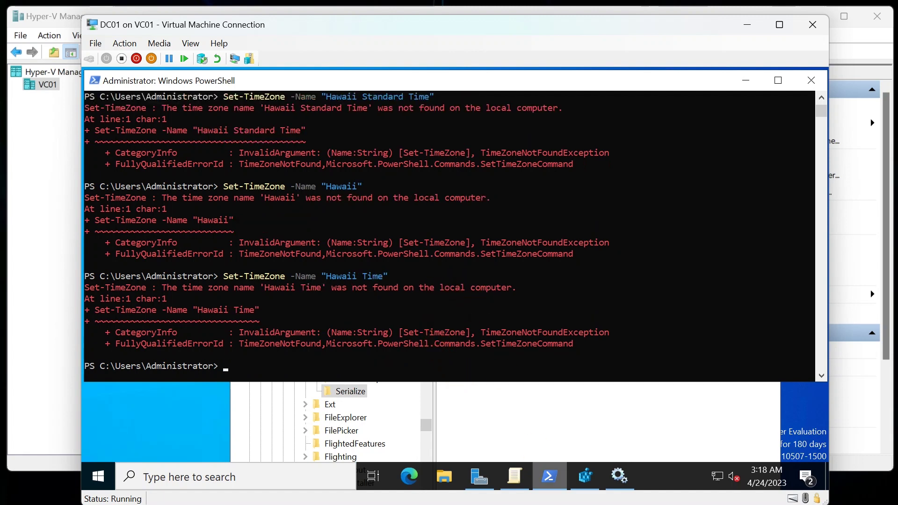
- Run Set-TimeZone -Name 'Hawaii Standard Time' with single quotes; it still fails as not found
{"action": "mouse_move", "coordinate": [549, 477]}
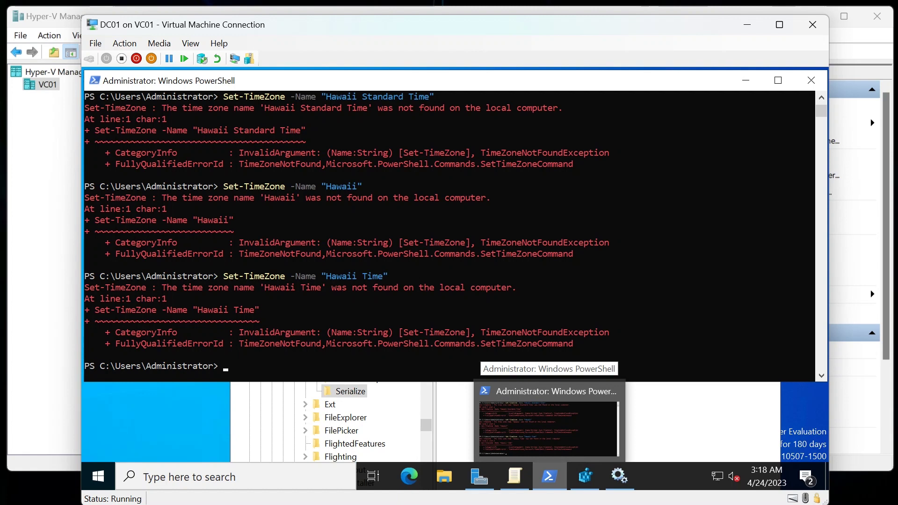
{"action": "left_click", "coordinate": [372, 360]}
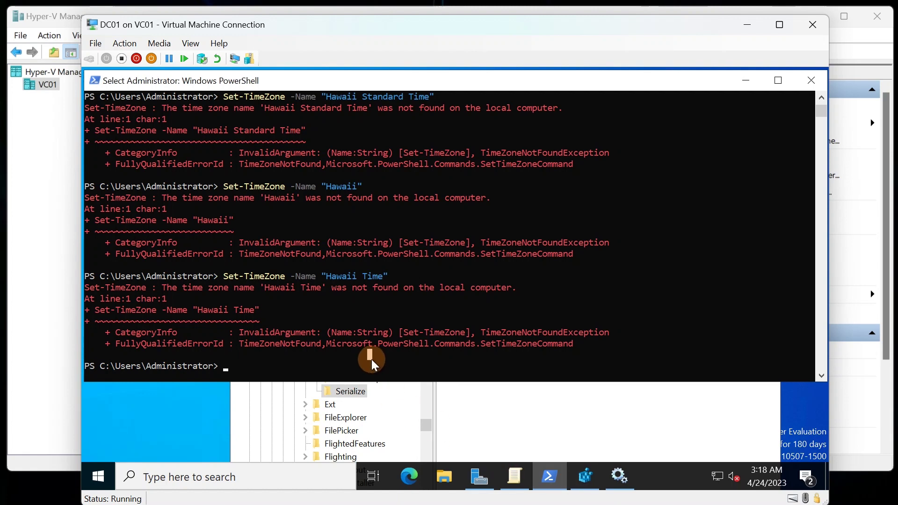
{"action": "key", "text": "Escape"}
{"action": "key", "text": "Up"}
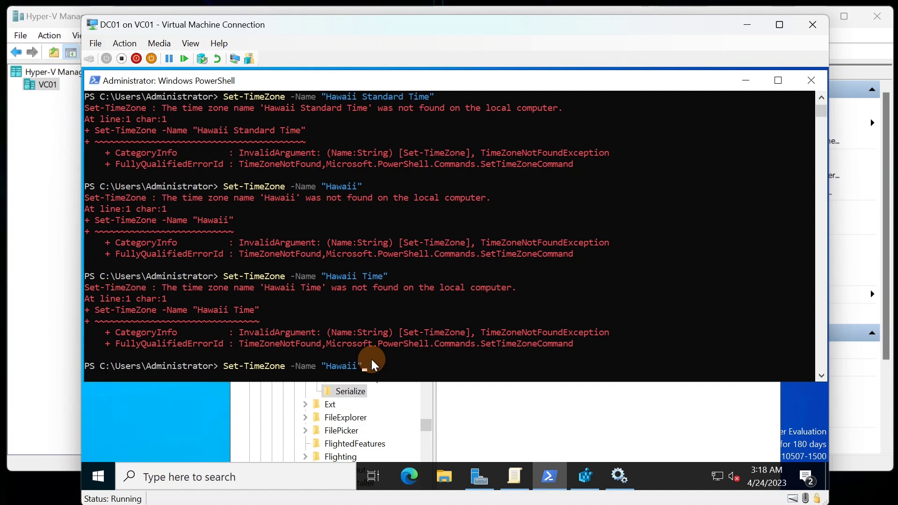
{"action": "key", "text": "Up"}
{"action": "key", "text": "BackSpace"}
{"action": "key", "text": "Left"}
{"action": "key", "text": "Left"}
{"action": "key", "text": "Left"}
{"action": "key", "text": "Left"}
{"action": "key", "text": "Left"}
{"action": "key", "text": "Left"}
{"action": "key", "text": "Left"}
{"action": "key", "text": "Left"}
{"action": "key", "text": "Left"}
{"action": "key", "text": "Left"}
{"action": "key", "text": "Left"}
{"action": "key", "text": "Left"}
{"action": "key", "text": "Left"}
{"action": "key", "text": "Left"}
{"action": "key", "text": "Left"}
{"action": "key", "text": "Left"}
{"action": "key", "text": "Left"}
{"action": "key", "text": "Left"}
{"action": "key", "text": "Left"}
{"action": "key", "text": "Left"}
{"action": "key", "text": "Delete"}
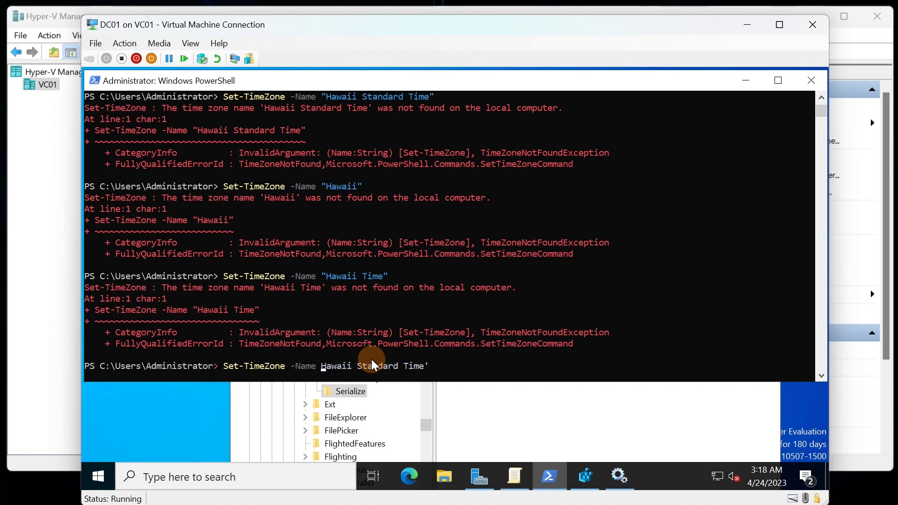
{"action": "type", "text": "'"}
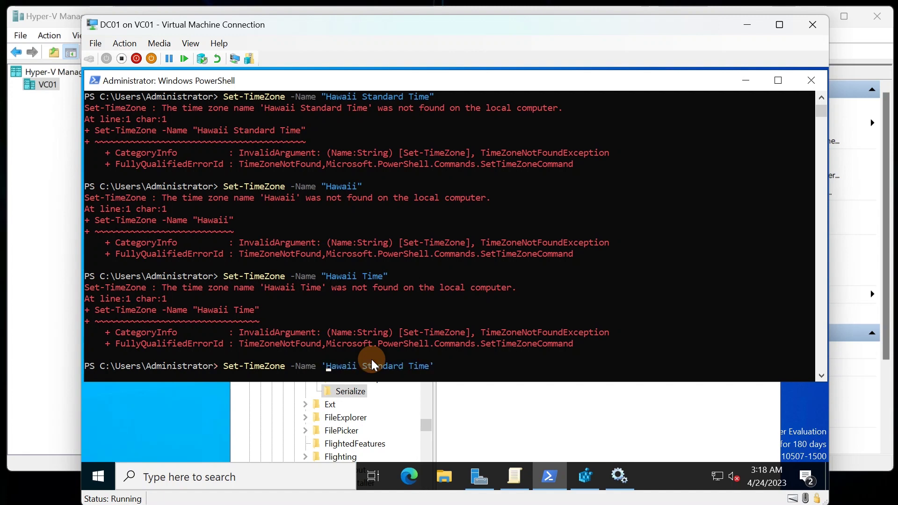
{"action": "key", "text": "Return"}
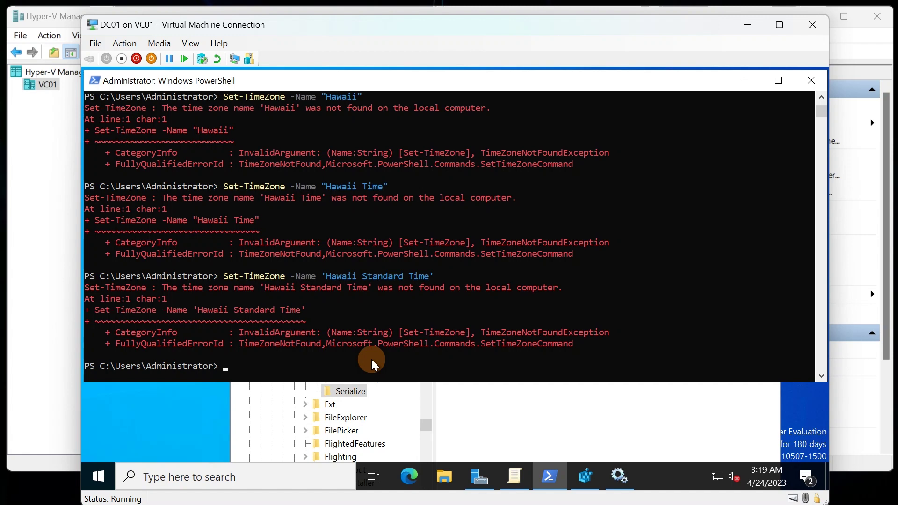
{"action": "mouse_move", "coordinate": [549, 476]}
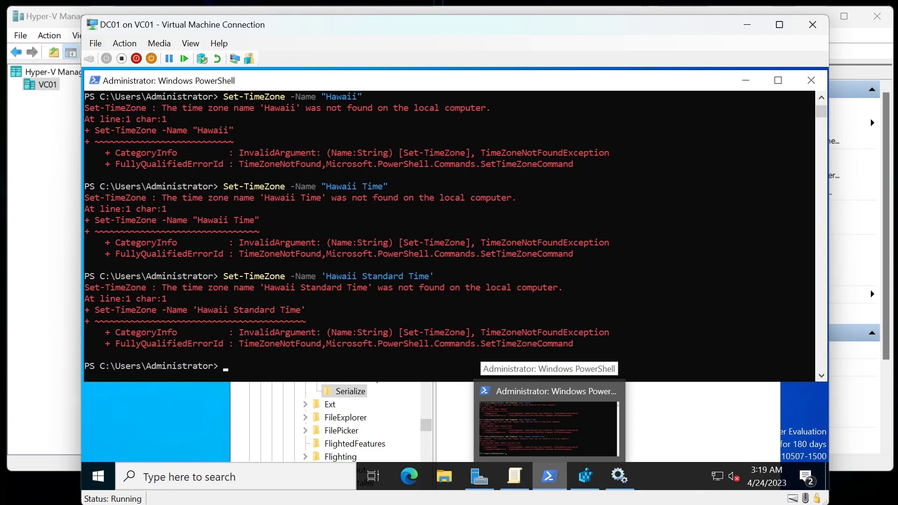
{"action": "left_click", "coordinate": [251, 360]}
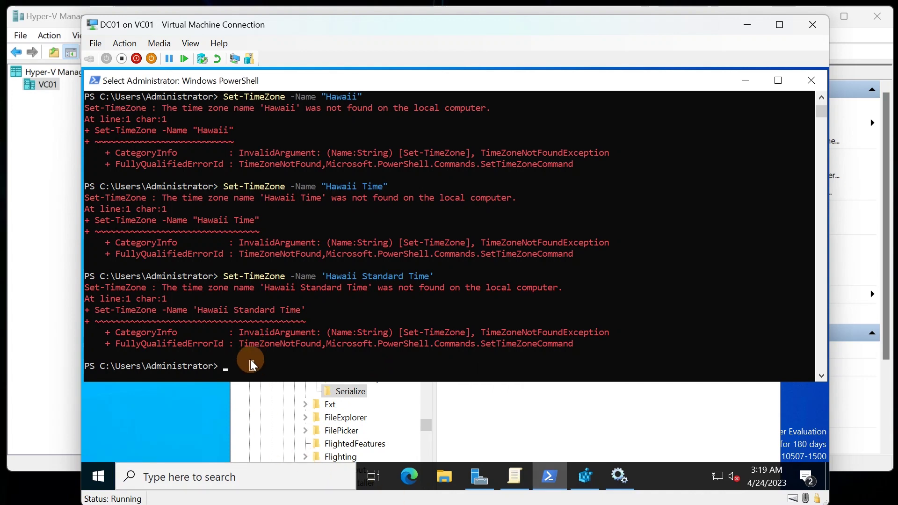
{"action": "type", "text": "Get-Ti"}
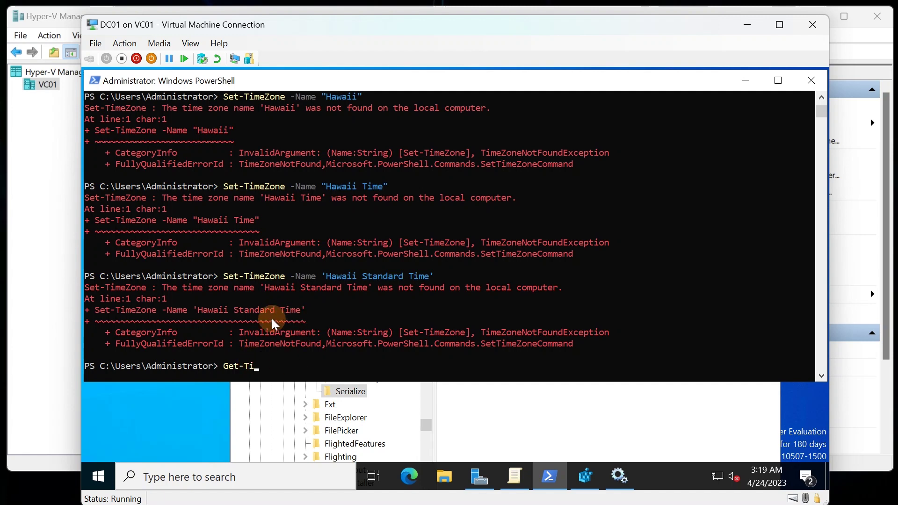
{"action": "type", "text": "meZone -ListAvailable"}
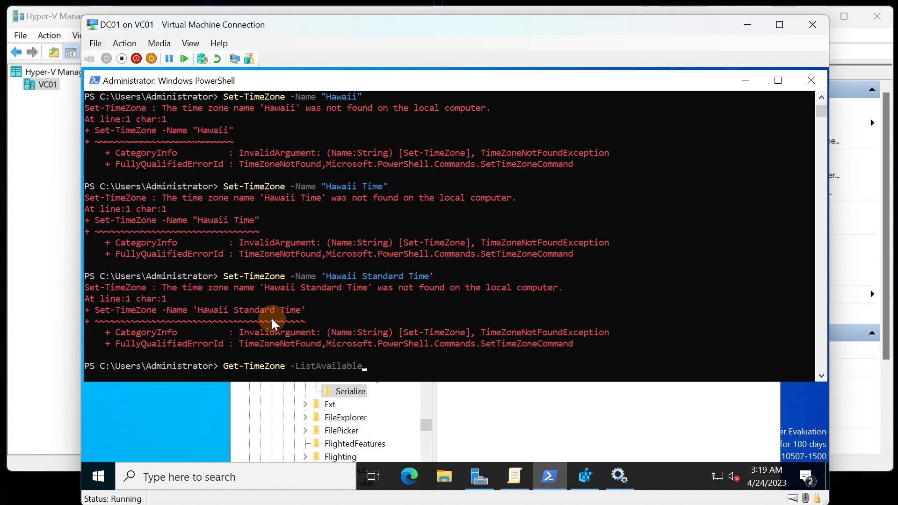
{"action": "key", "text": "Return"}
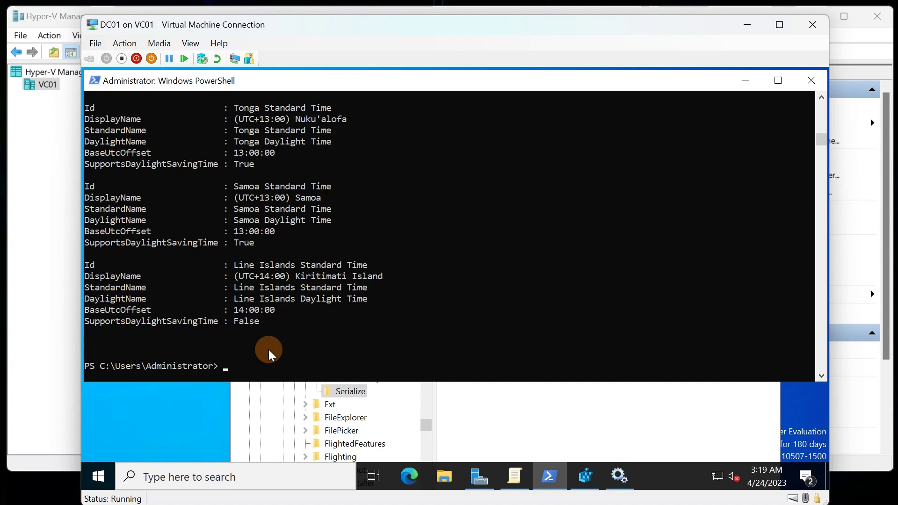
{"action": "scroll", "coordinate": [269, 349], "scroll_direction": "up", "scroll_amount": 5}
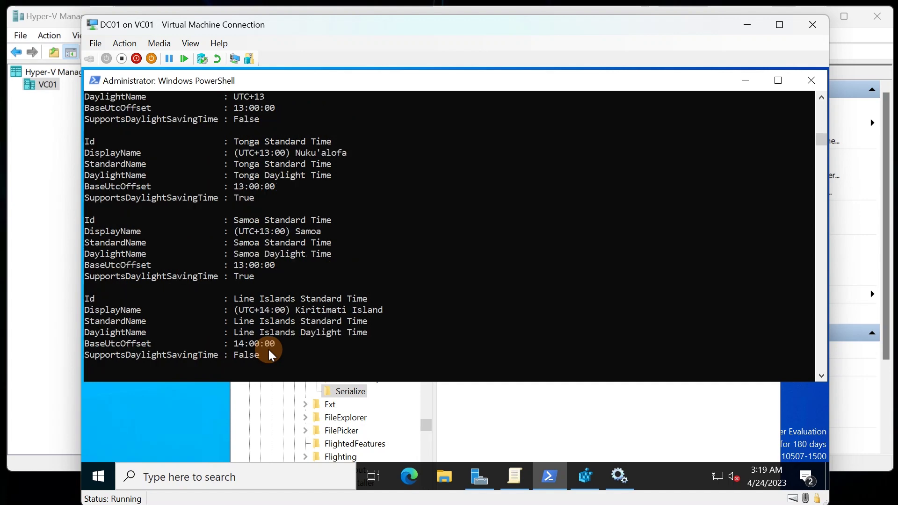
{"action": "scroll", "coordinate": [266, 357], "scroll_direction": "up", "scroll_amount": 1}
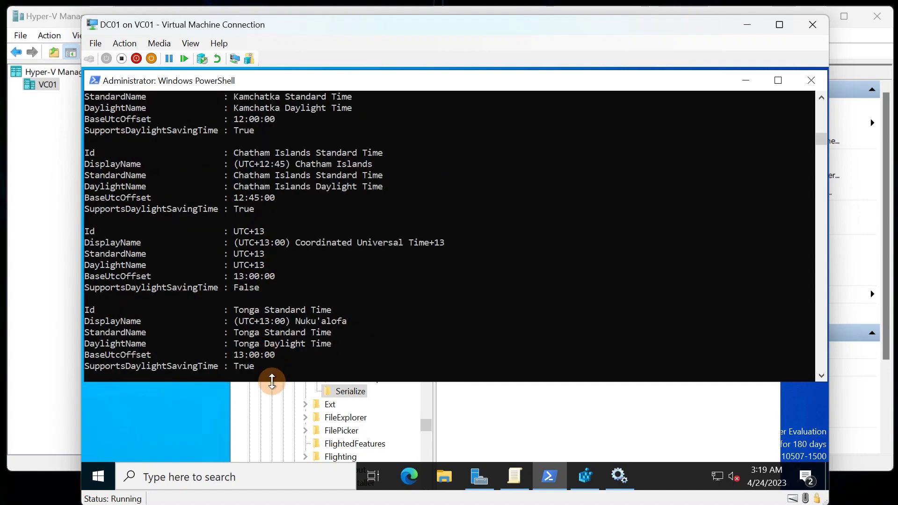
{"action": "left_click", "coordinate": [271, 373]}
{"action": "left_click_drag", "start_coordinate": [271, 381], "coordinate": [269, 450]}
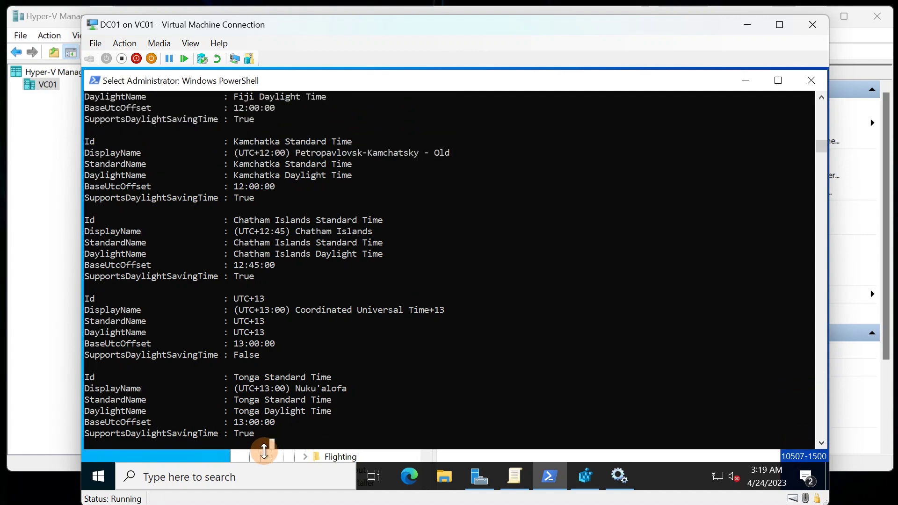
{"action": "scroll", "coordinate": [271, 408], "scroll_direction": "up", "scroll_amount": 7}
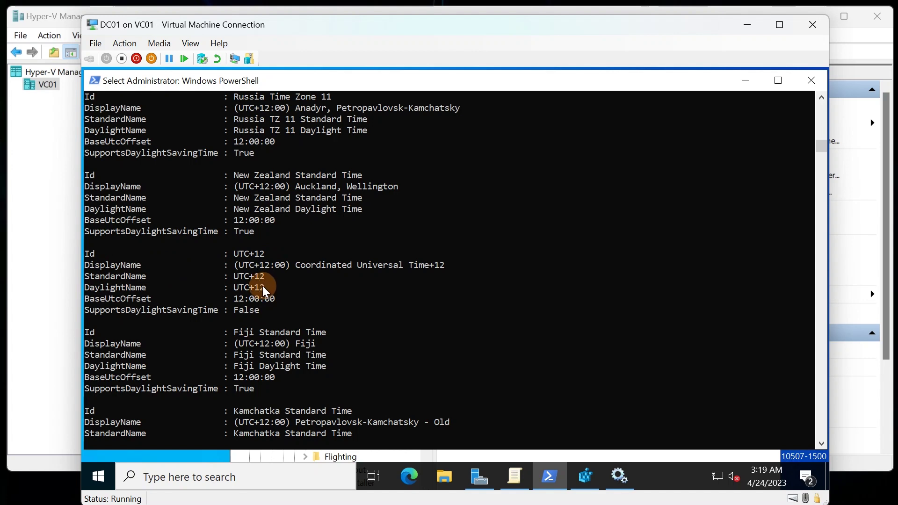
{"action": "scroll", "coordinate": [260, 299], "scroll_direction": "up", "scroll_amount": 5}
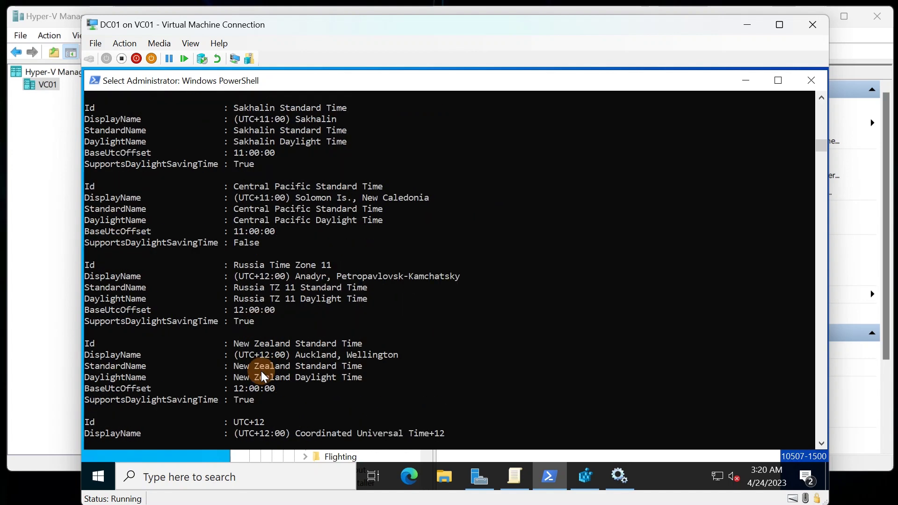
{"action": "scroll", "coordinate": [261, 372], "scroll_direction": "up", "scroll_amount": 5}
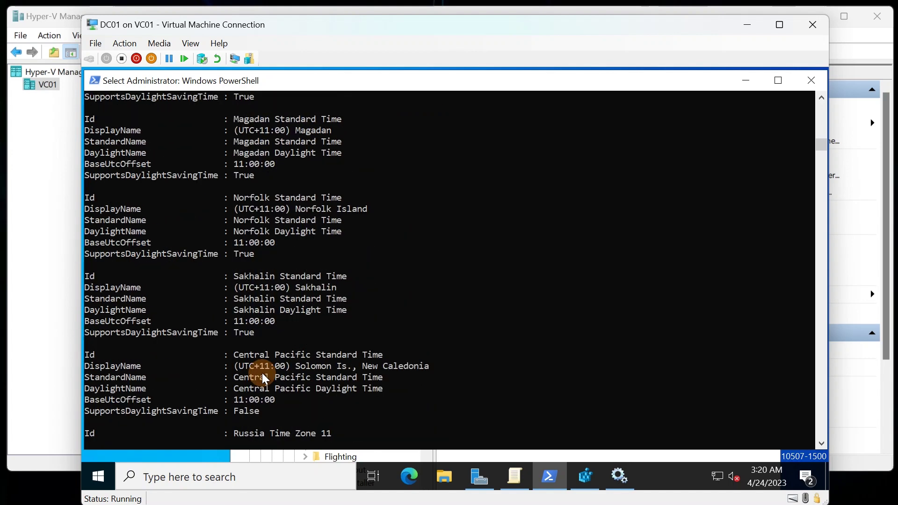
{"action": "scroll", "coordinate": [263, 373], "scroll_direction": "up", "scroll_amount": 5}
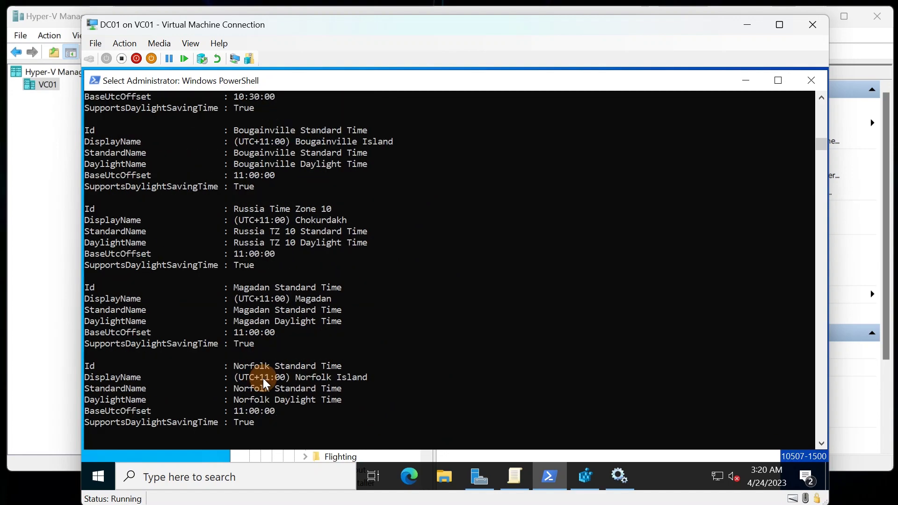
{"action": "scroll", "coordinate": [265, 382], "scroll_direction": "up", "scroll_amount": 9}
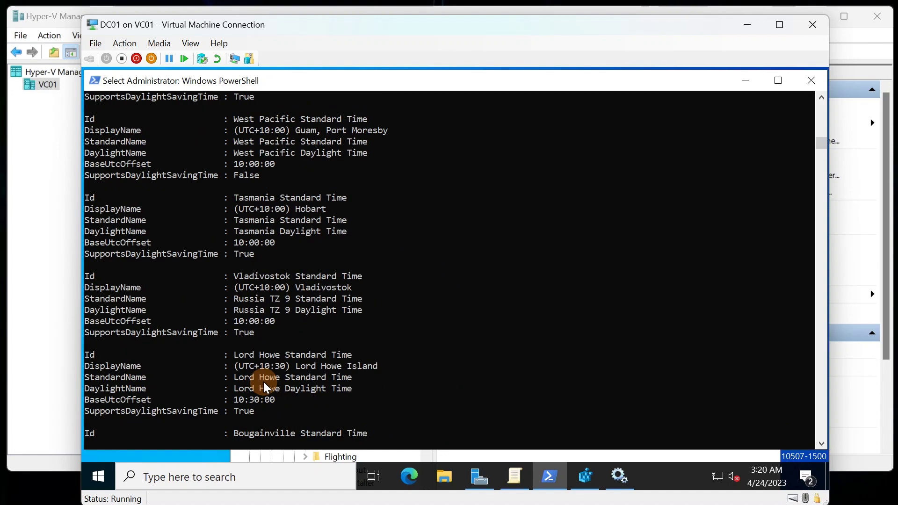
{"action": "scroll", "coordinate": [263, 382], "scroll_direction": "up", "scroll_amount": 7}
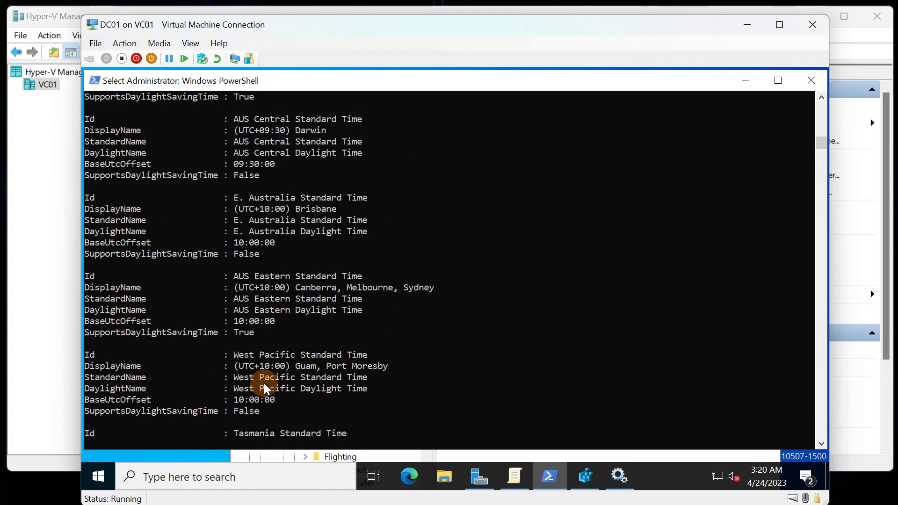
{"action": "scroll", "coordinate": [264, 383], "scroll_direction": "up", "scroll_amount": 7}
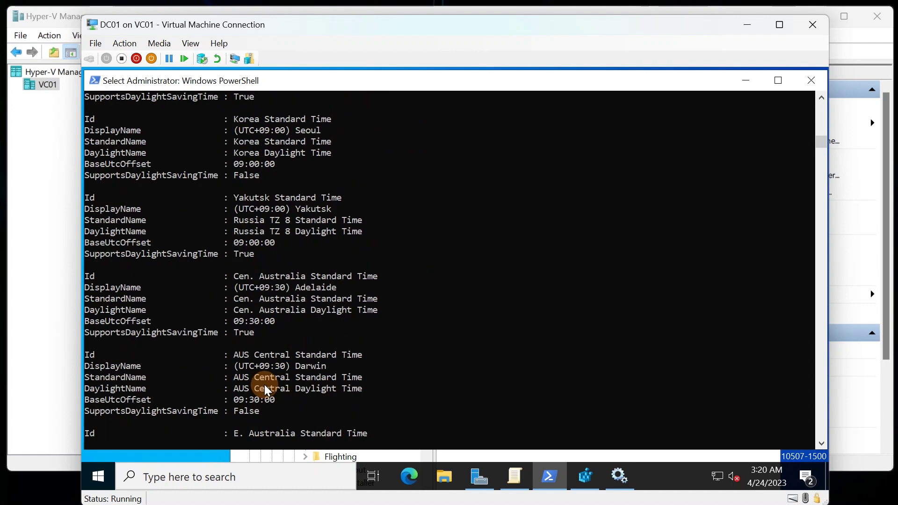
{"action": "scroll", "coordinate": [264, 385], "scroll_direction": "up", "scroll_amount": 6}
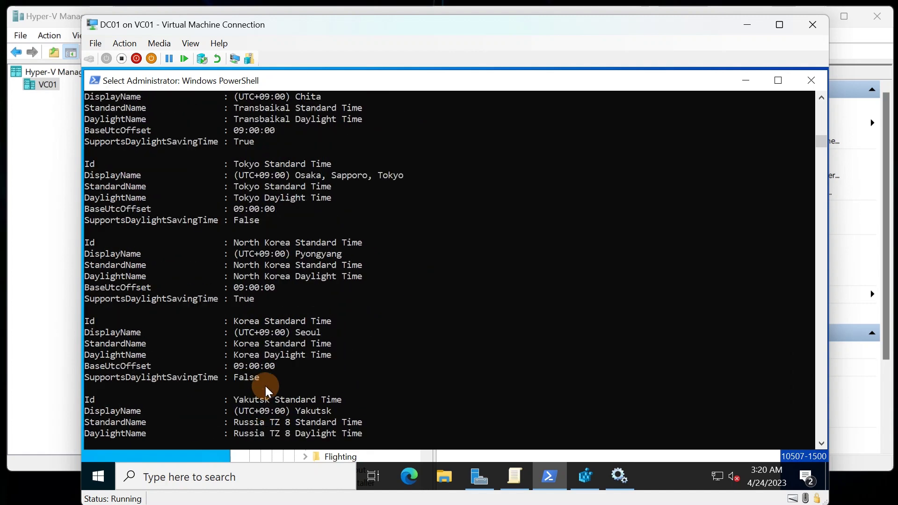
{"action": "scroll", "coordinate": [266, 387], "scroll_direction": "up", "scroll_amount": 6}
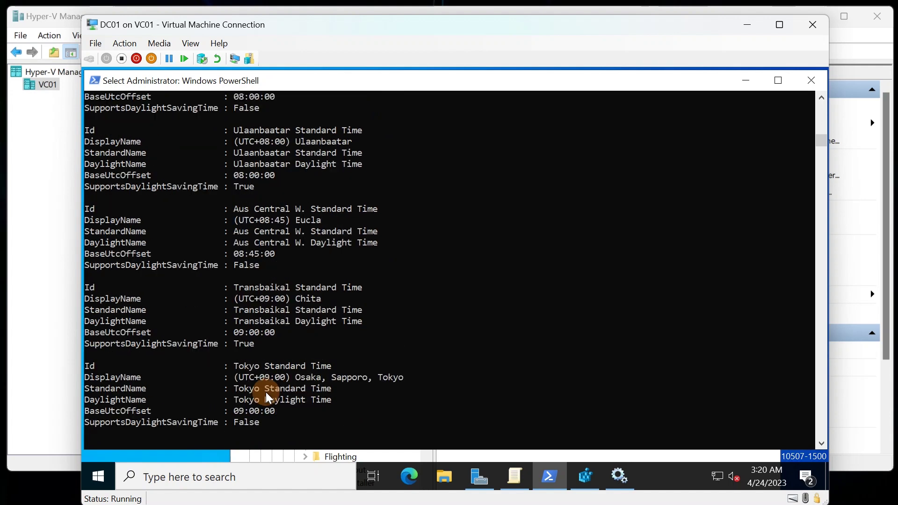
{"action": "scroll", "coordinate": [267, 397], "scroll_direction": "up", "scroll_amount": 4}
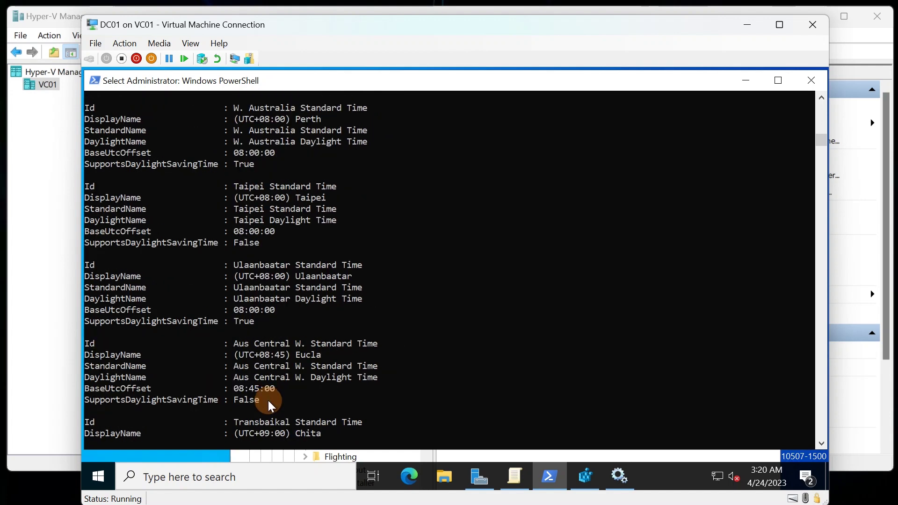
{"action": "scroll", "coordinate": [268, 400], "scroll_direction": "up", "scroll_amount": 6}
{"action": "scroll", "coordinate": [270, 407], "scroll_direction": "up", "scroll_amount": 6}
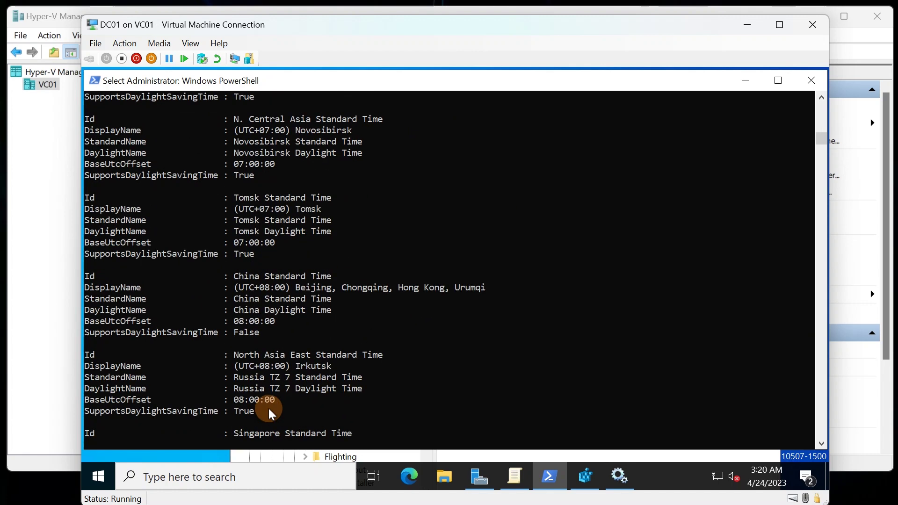
{"action": "scroll", "coordinate": [269, 409], "scroll_direction": "up", "scroll_amount": 5}
{"action": "scroll", "coordinate": [270, 412], "scroll_direction": "up", "scroll_amount": 7}
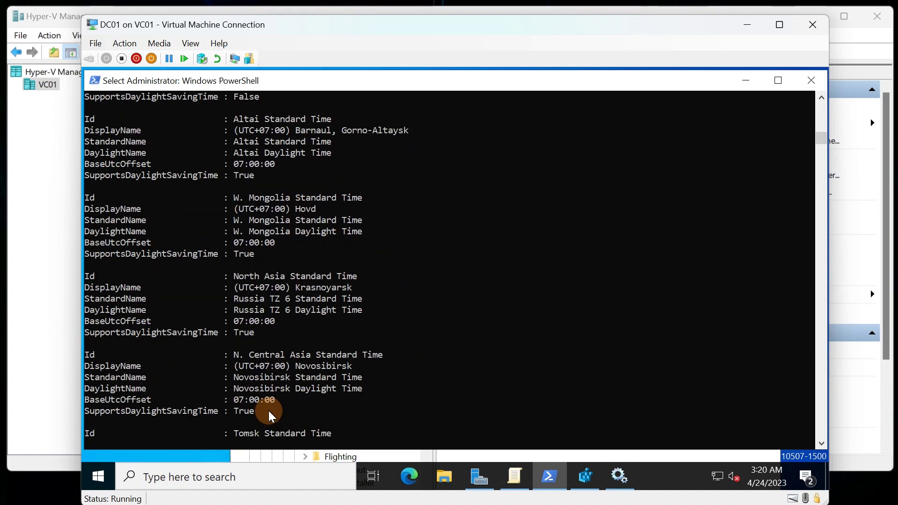
{"action": "scroll", "coordinate": [269, 413], "scroll_direction": "up", "scroll_amount": 10}
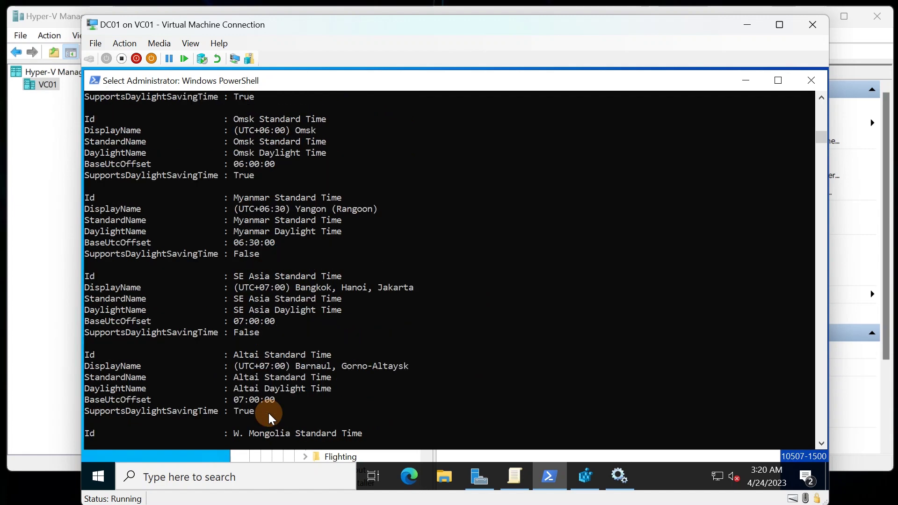
{"action": "scroll", "coordinate": [269, 413], "scroll_direction": "up", "scroll_amount": 2}
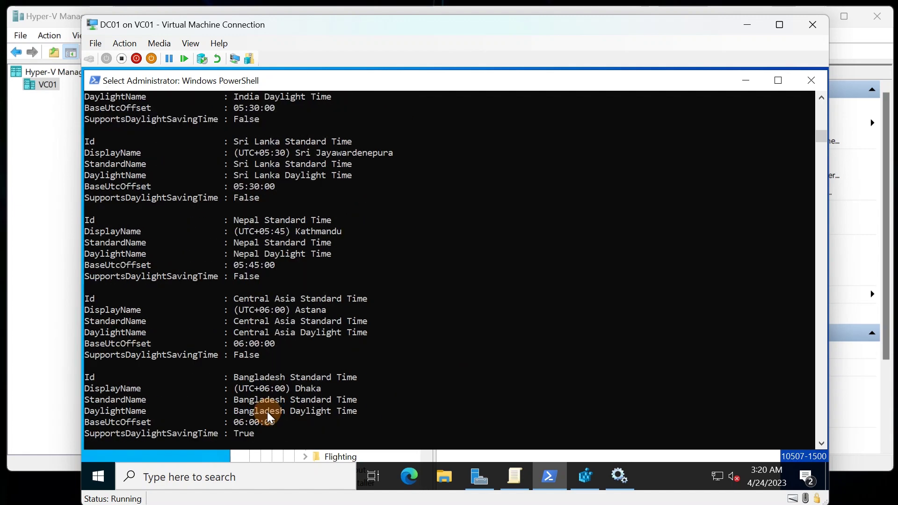
{"action": "scroll", "coordinate": [359, 409], "scroll_direction": "up", "scroll_amount": 3}
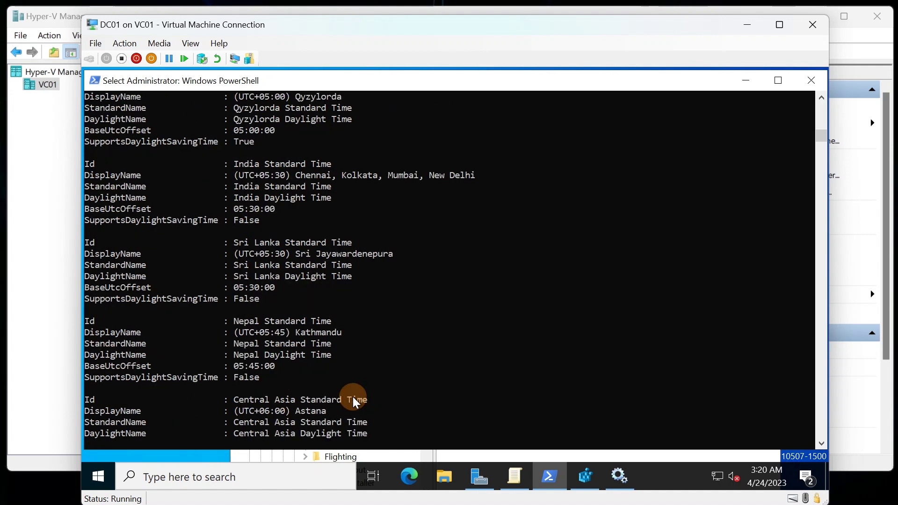
{"action": "scroll", "coordinate": [354, 398], "scroll_direction": "up", "scroll_amount": 3}
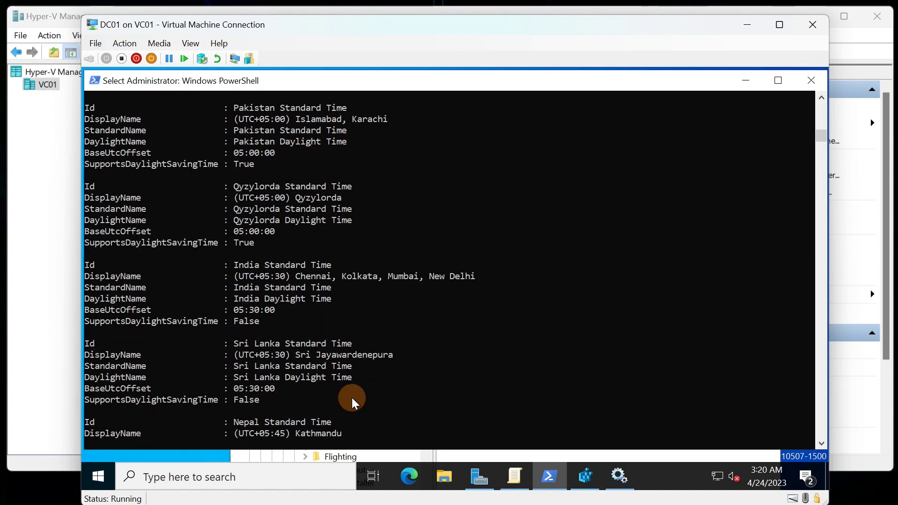
{"action": "scroll", "coordinate": [351, 398], "scroll_direction": "up", "scroll_amount": 5}
{"action": "scroll", "coordinate": [351, 401], "scroll_direction": "up", "scroll_amount": 6}
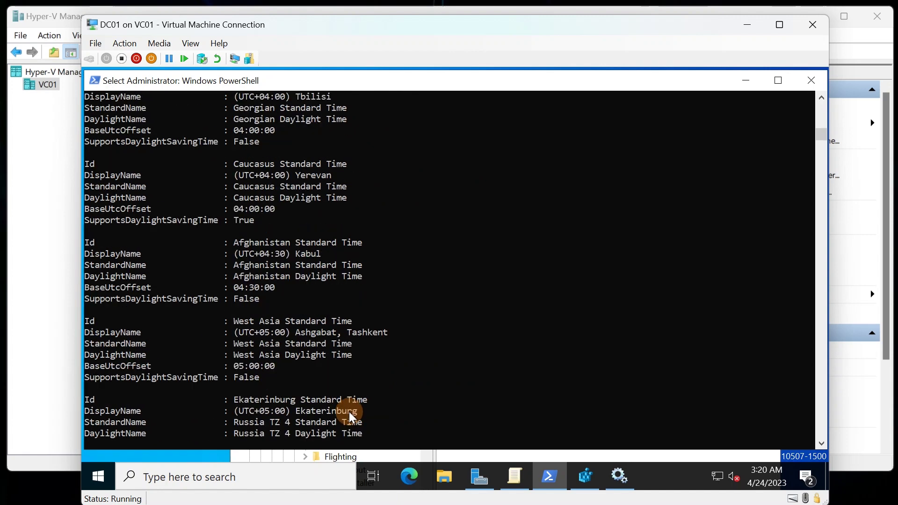
{"action": "scroll", "coordinate": [351, 415], "scroll_direction": "up", "scroll_amount": 6}
{"action": "scroll", "coordinate": [349, 415], "scroll_direction": "up", "scroll_amount": 6}
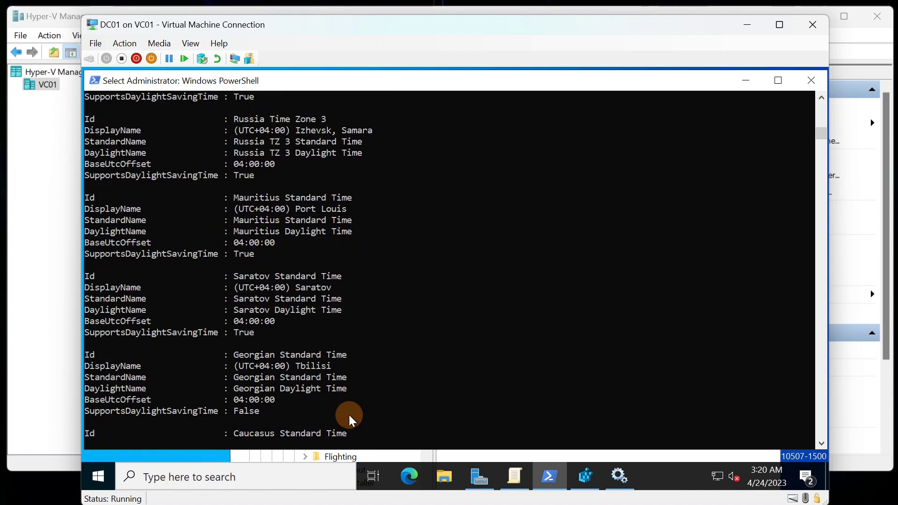
{"action": "scroll", "coordinate": [348, 419], "scroll_direction": "up", "scroll_amount": 4}
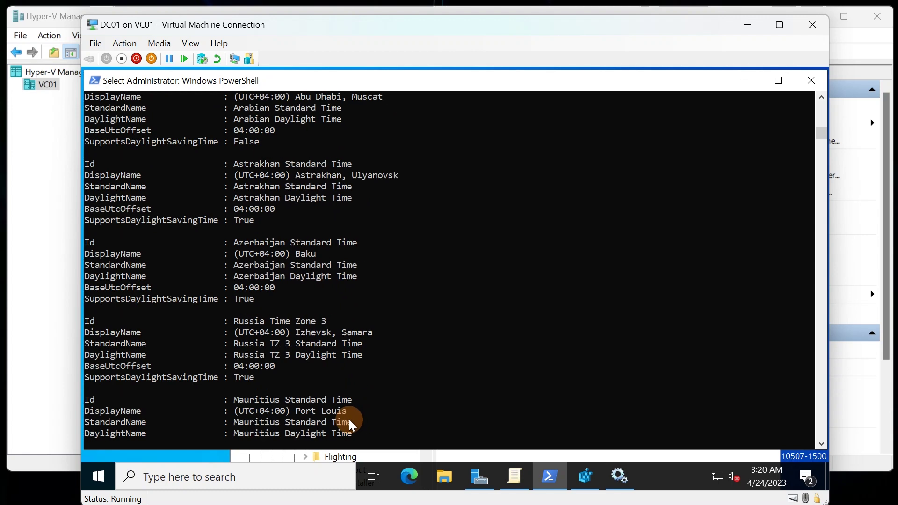
{"action": "scroll", "coordinate": [349, 420], "scroll_direction": "up", "scroll_amount": 6}
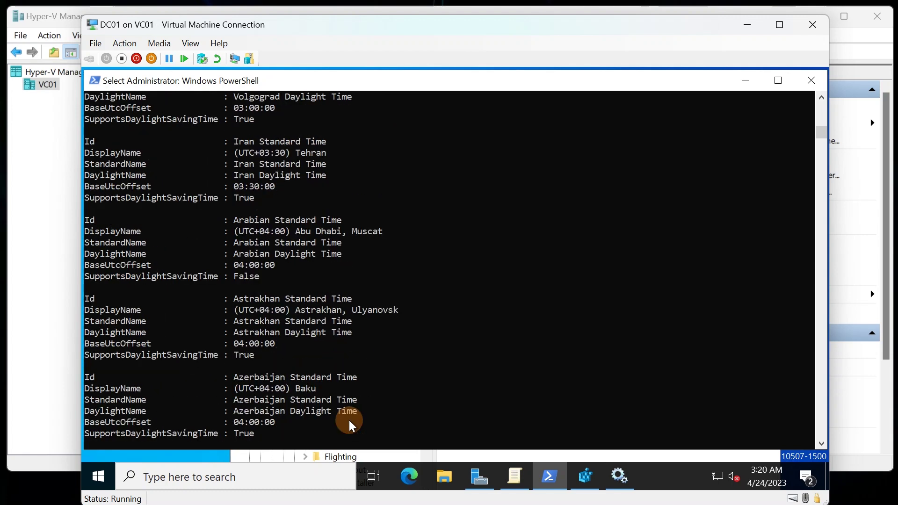
{"action": "scroll", "coordinate": [349, 420], "scroll_direction": "up", "scroll_amount": 4}
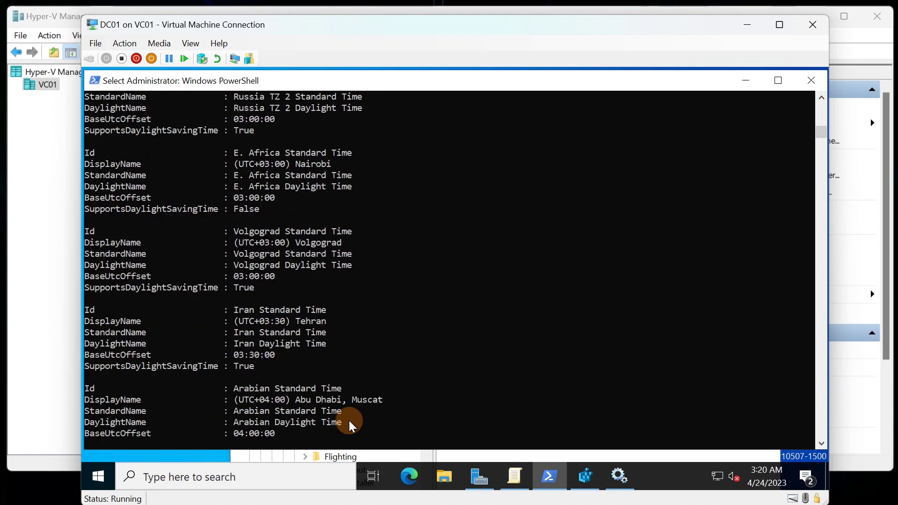
{"action": "scroll", "coordinate": [349, 422], "scroll_direction": "up", "scroll_amount": 8}
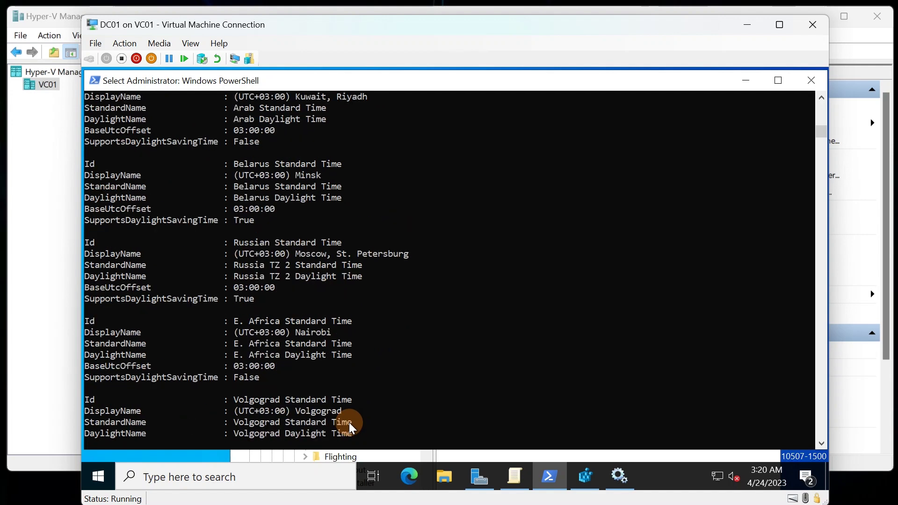
{"action": "scroll", "coordinate": [349, 425], "scroll_direction": "up", "scroll_amount": 5}
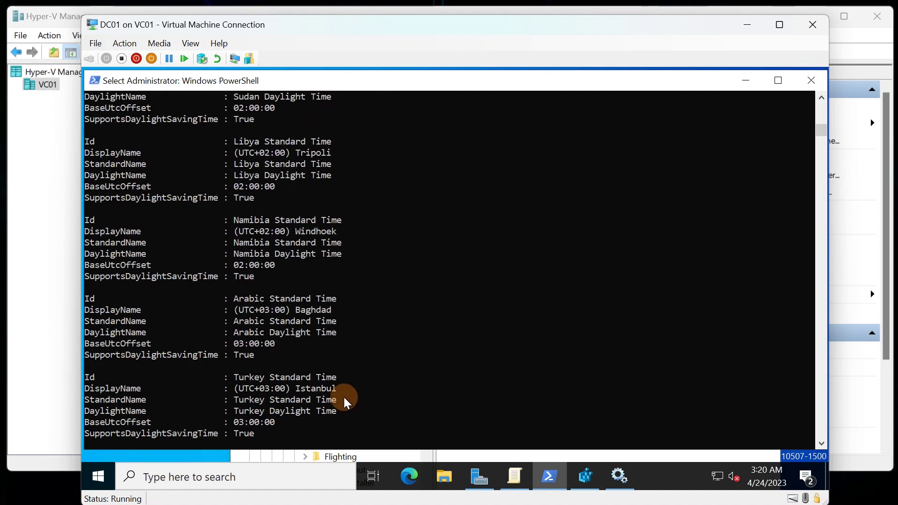
{"action": "scroll", "coordinate": [343, 397], "scroll_direction": "up", "scroll_amount": 2}
{"action": "scroll", "coordinate": [335, 391], "scroll_direction": "up", "scroll_amount": 8}
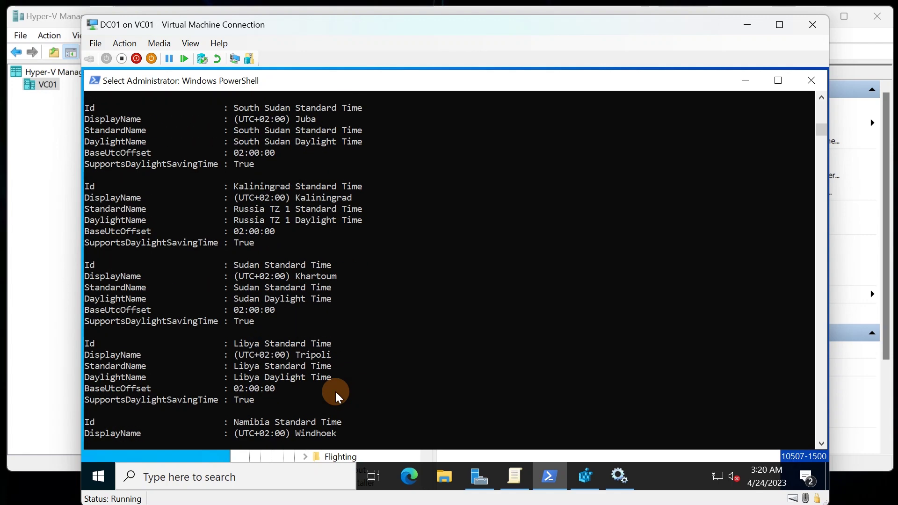
{"action": "scroll", "coordinate": [336, 391], "scroll_direction": "up", "scroll_amount": 5}
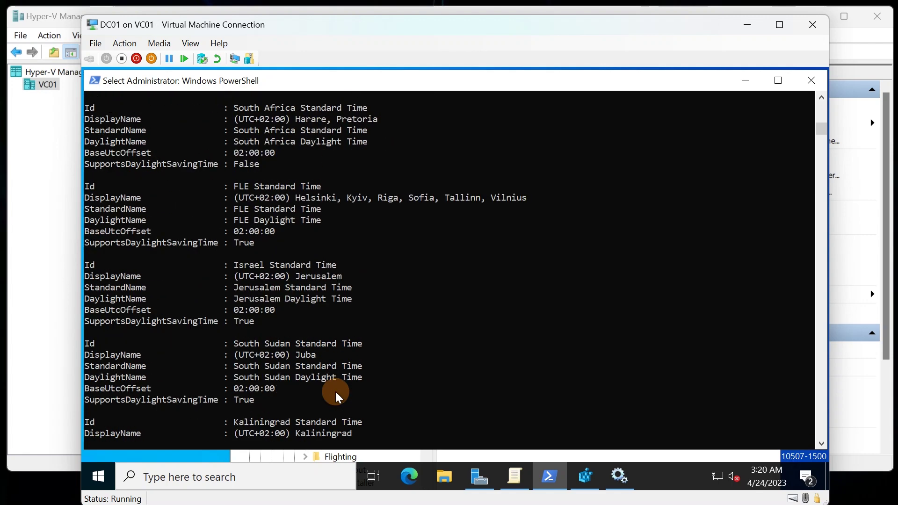
{"action": "scroll", "coordinate": [334, 391], "scroll_direction": "up", "scroll_amount": 5}
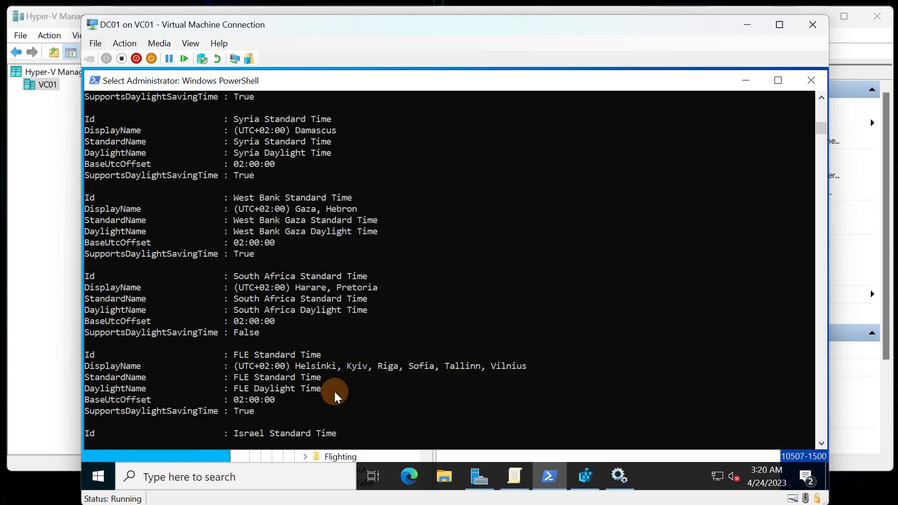
{"action": "scroll", "coordinate": [335, 392], "scroll_direction": "up", "scroll_amount": 6}
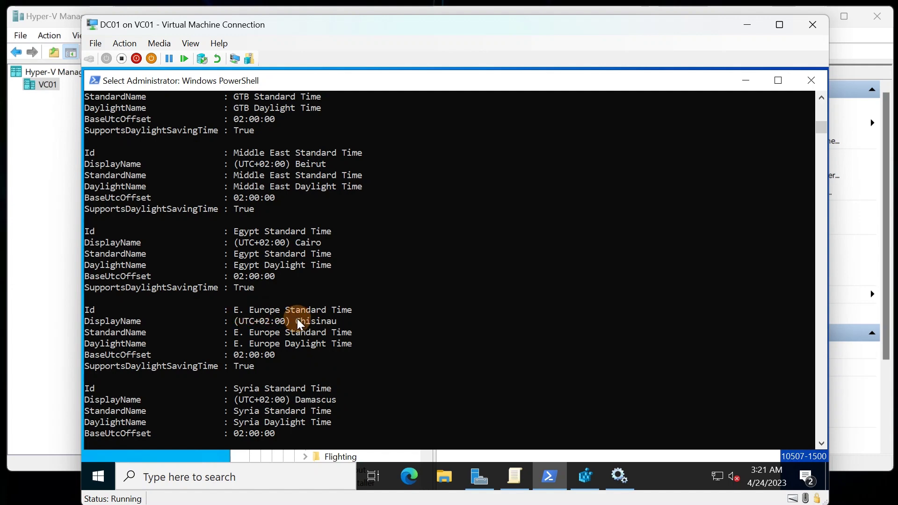
{"action": "scroll", "coordinate": [300, 324], "scroll_direction": "up", "scroll_amount": 5}
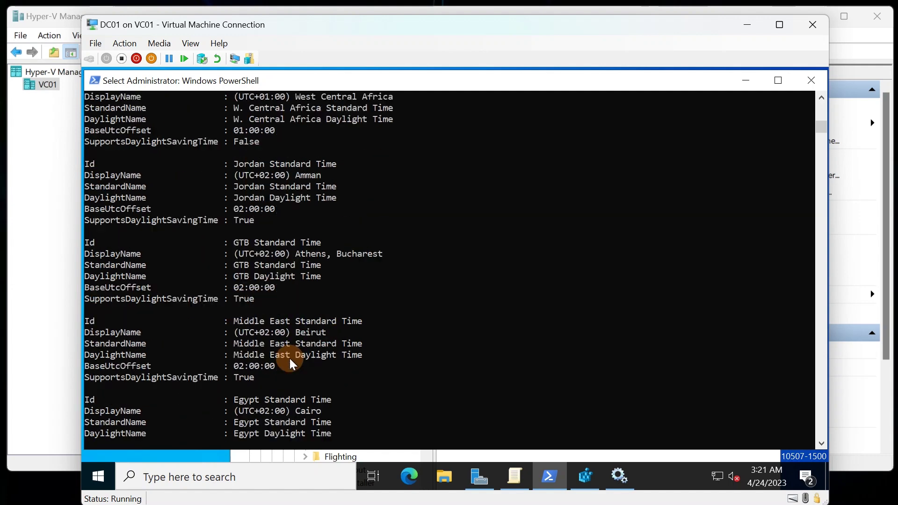
{"action": "scroll", "coordinate": [290, 360], "scroll_direction": "up", "scroll_amount": 1}
{"action": "scroll", "coordinate": [290, 359], "scroll_direction": "up", "scroll_amount": 5}
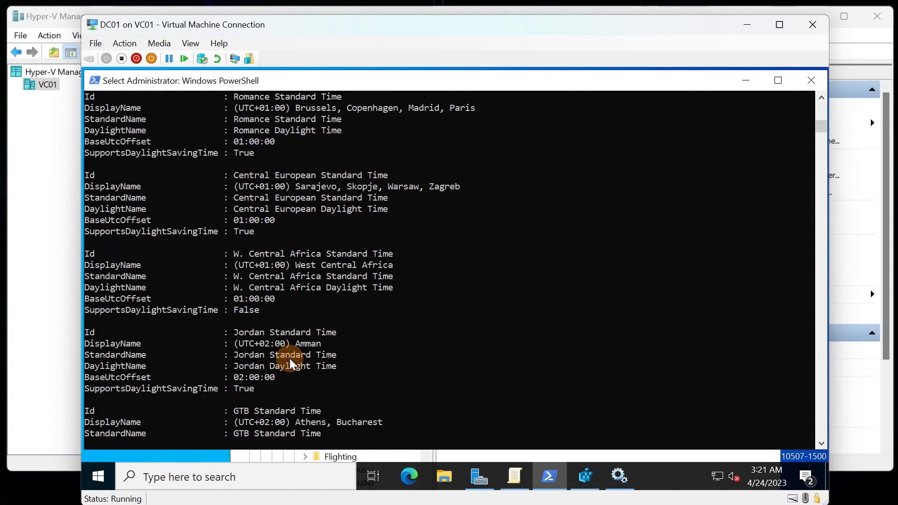
{"action": "scroll", "coordinate": [287, 362], "scroll_direction": "up", "scroll_amount": 5}
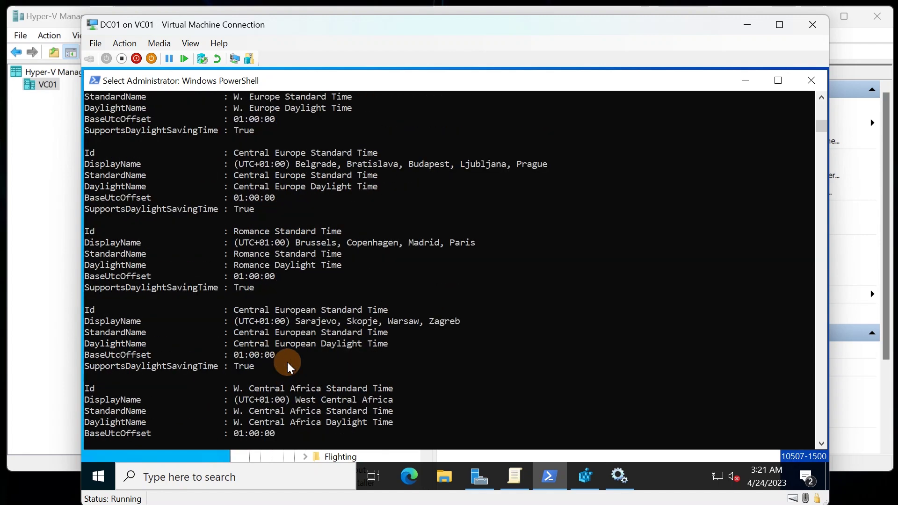
{"action": "scroll", "coordinate": [287, 362], "scroll_direction": "up", "scroll_amount": 4}
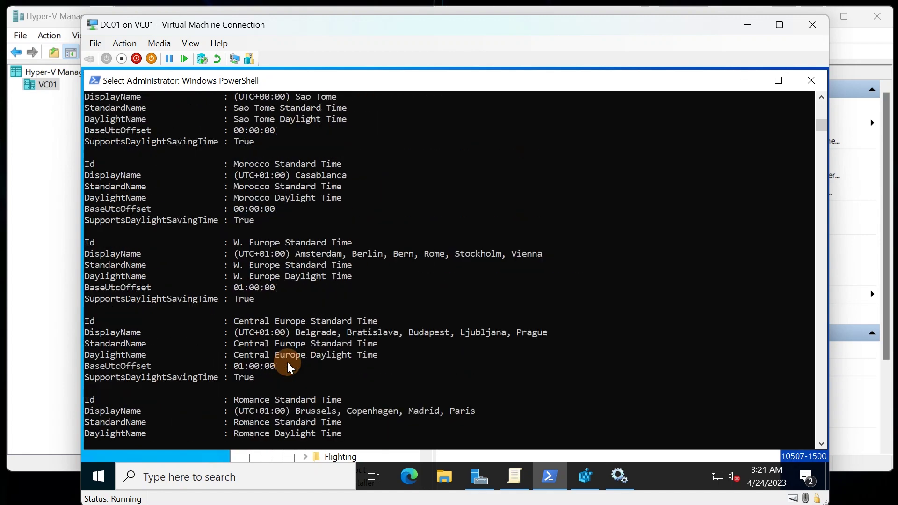
{"action": "scroll", "coordinate": [287, 363], "scroll_direction": "up", "scroll_amount": 8}
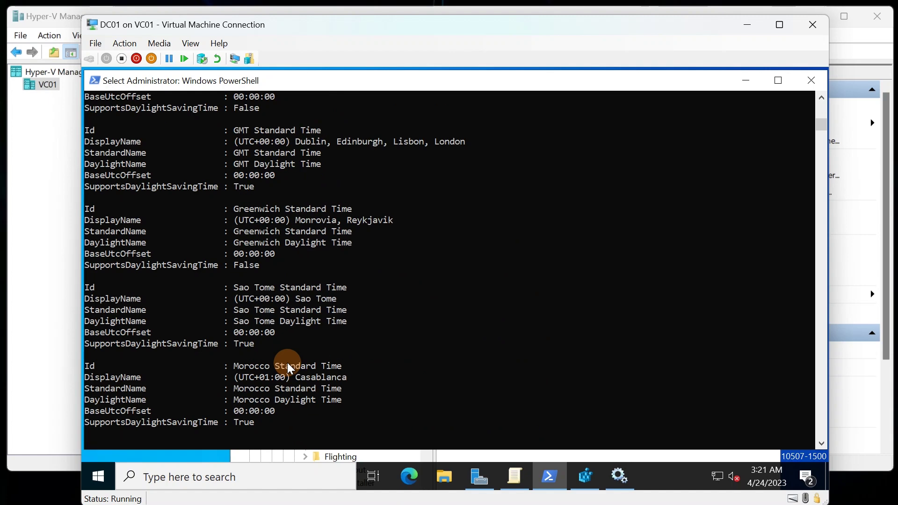
{"action": "scroll", "coordinate": [282, 369], "scroll_direction": "up", "scroll_amount": 2}
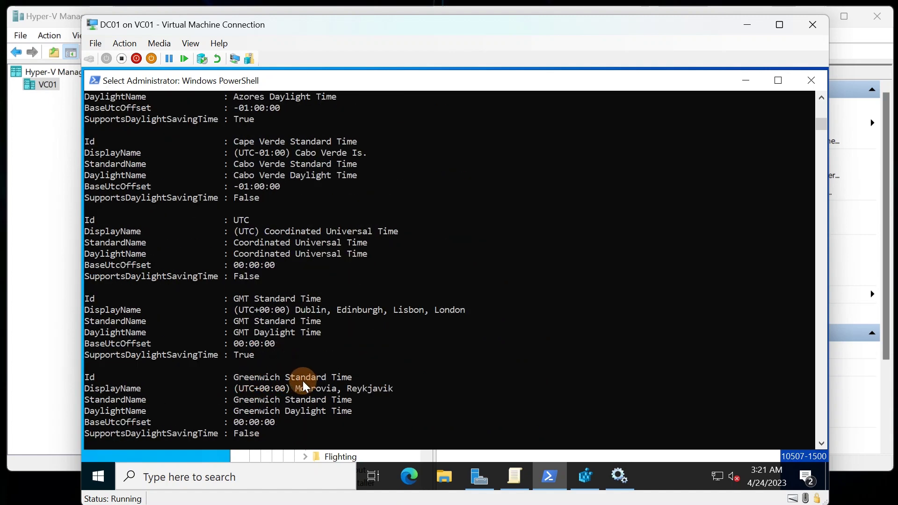
{"action": "scroll", "coordinate": [302, 380], "scroll_direction": "up", "scroll_amount": 1}
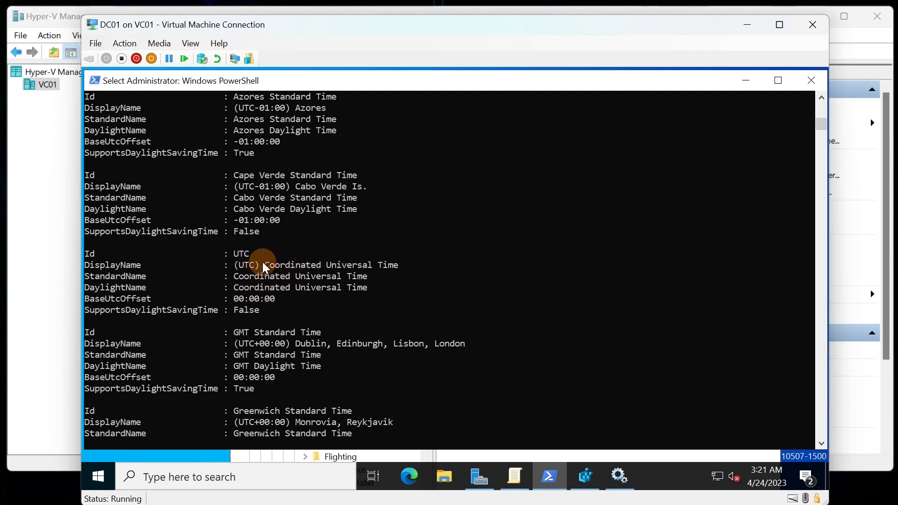
{"action": "scroll", "coordinate": [291, 334], "scroll_direction": "up", "scroll_amount": 1}
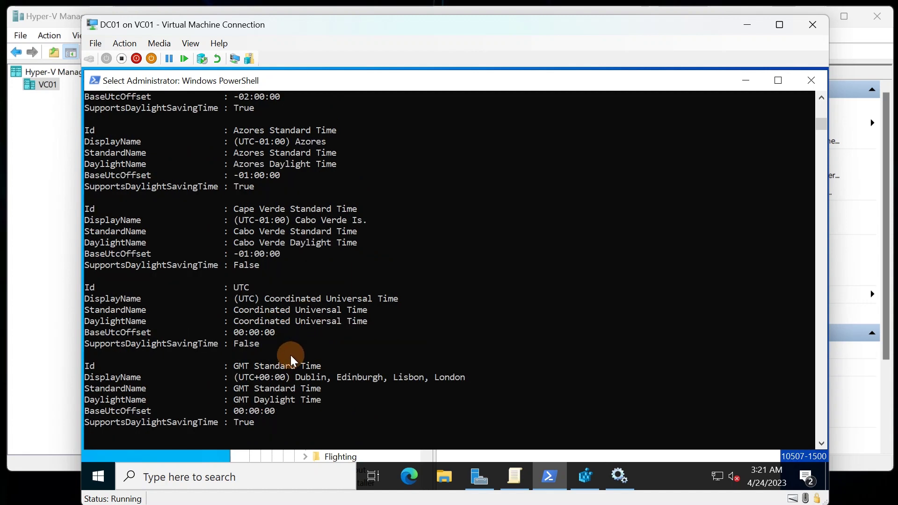
{"action": "scroll", "coordinate": [291, 356], "scroll_direction": "up", "scroll_amount": 6}
{"action": "scroll", "coordinate": [290, 355], "scroll_direction": "up", "scroll_amount": 3}
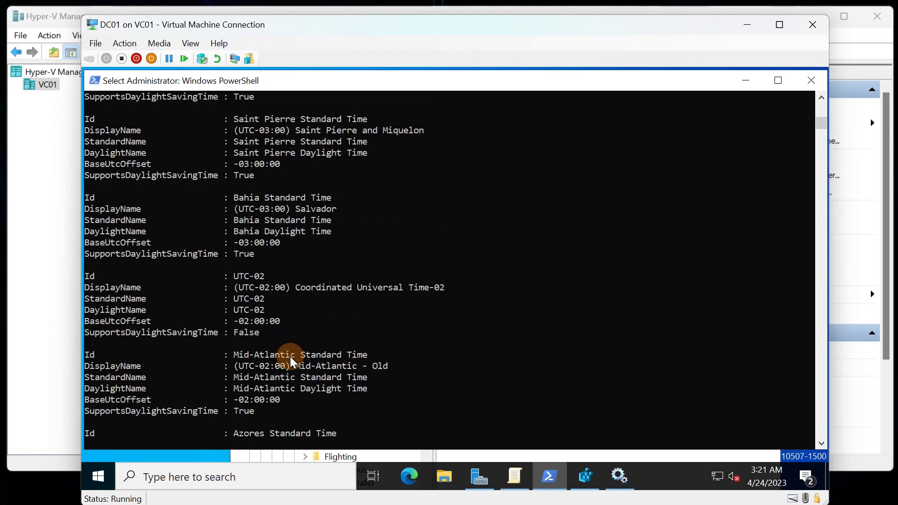
{"action": "scroll", "coordinate": [289, 357], "scroll_direction": "up", "scroll_amount": 6}
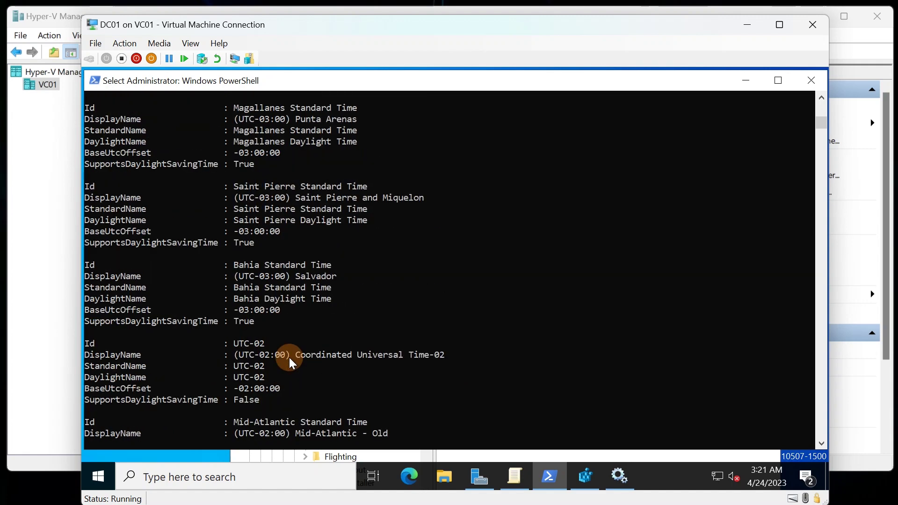
{"action": "scroll", "coordinate": [290, 360], "scroll_direction": "up", "scroll_amount": 6}
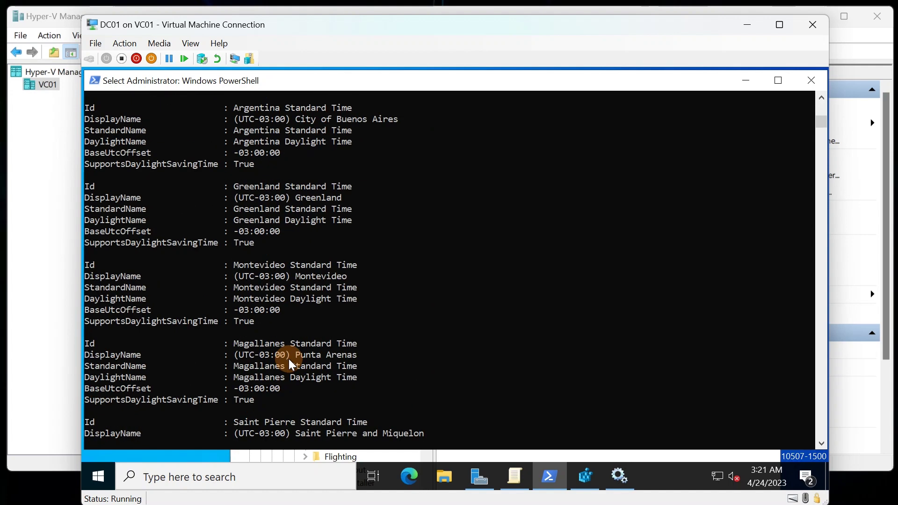
{"action": "scroll", "coordinate": [288, 358], "scroll_direction": "up", "scroll_amount": 2}
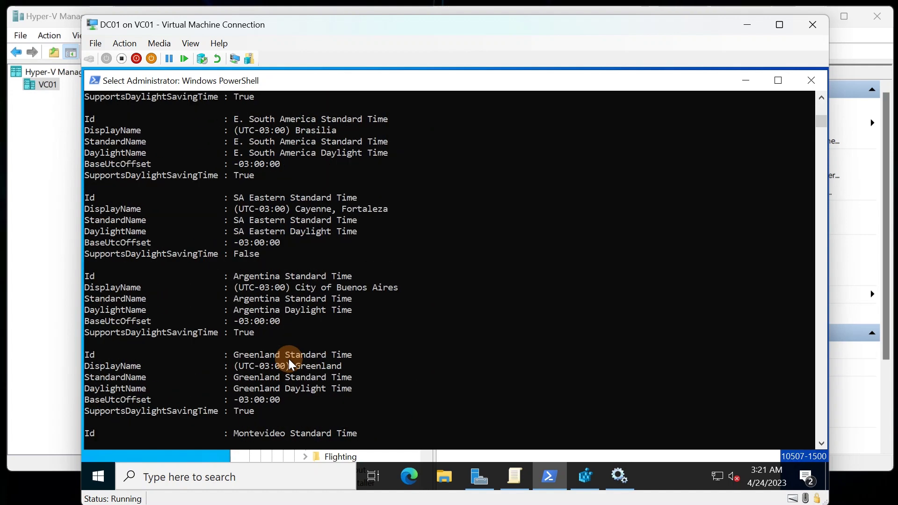
{"action": "scroll", "coordinate": [288, 358], "scroll_direction": "up", "scroll_amount": 3}
{"action": "scroll", "coordinate": [288, 361], "scroll_direction": "up", "scroll_amount": 6}
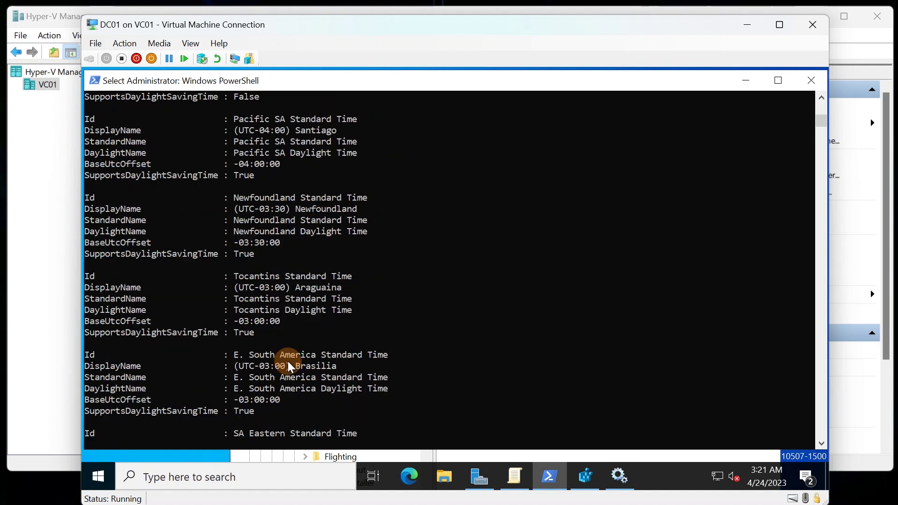
{"action": "scroll", "coordinate": [288, 361], "scroll_direction": "up", "scroll_amount": 3}
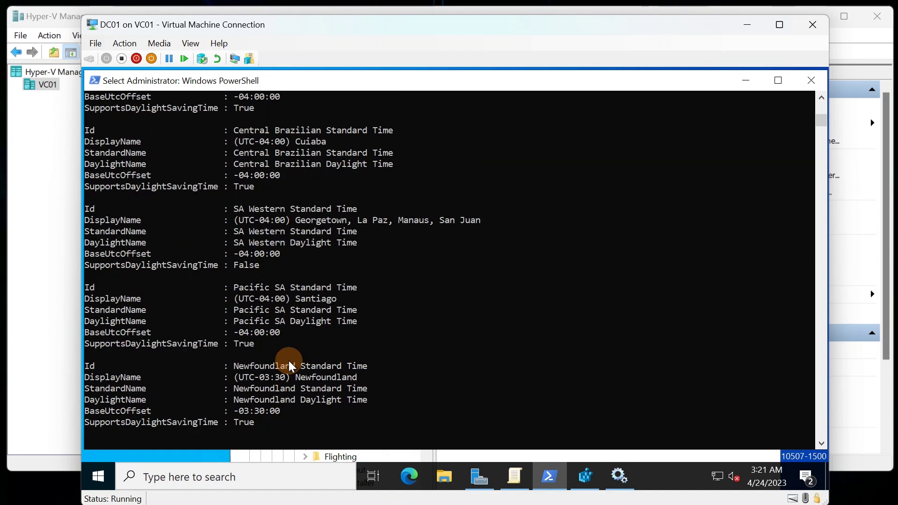
{"action": "scroll", "coordinate": [294, 323], "scroll_direction": "up", "scroll_amount": 6}
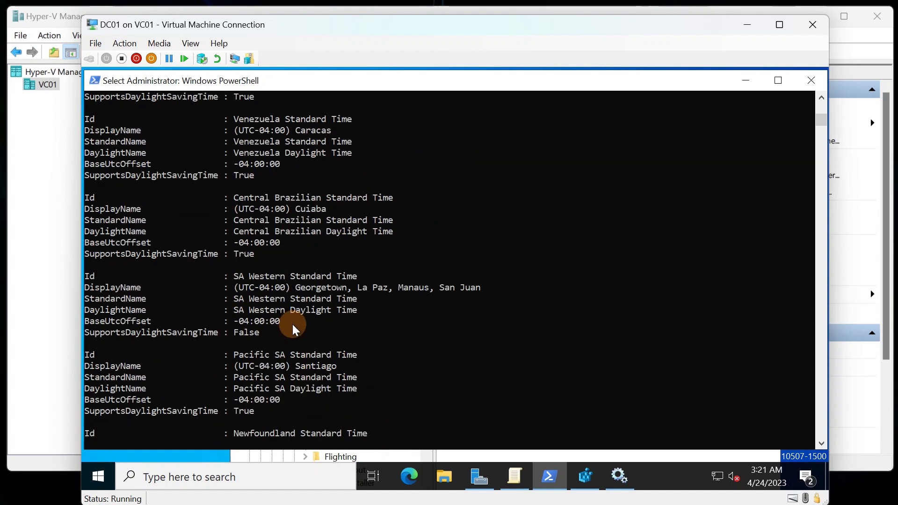
{"action": "scroll", "coordinate": [288, 340], "scroll_direction": "up", "scroll_amount": 3}
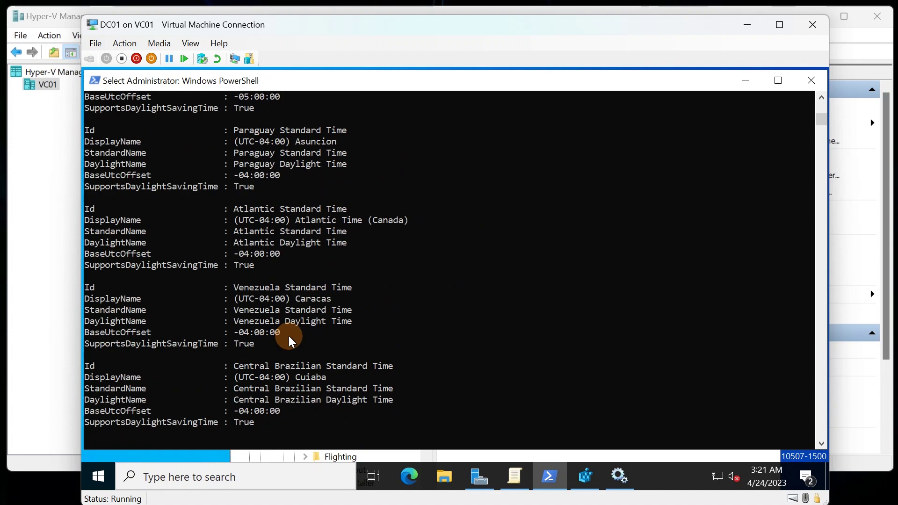
{"action": "scroll", "coordinate": [290, 371], "scroll_direction": "up", "scroll_amount": 6}
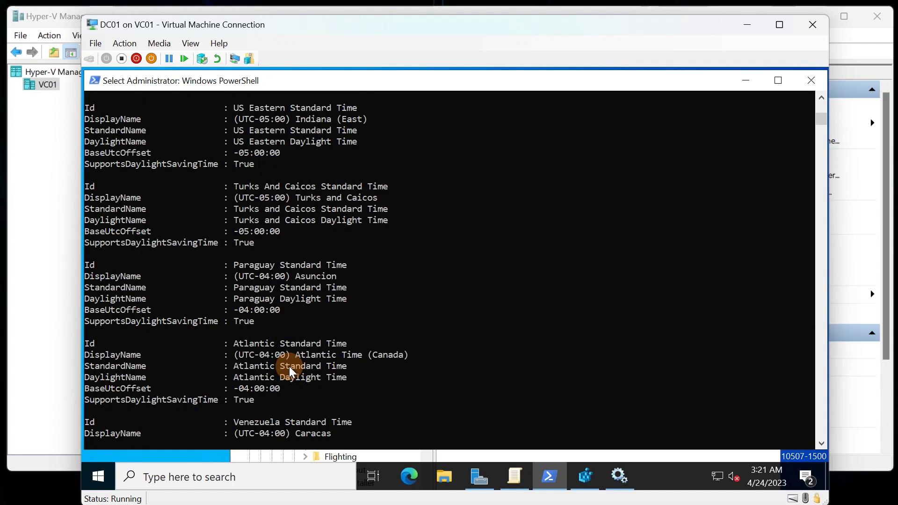
{"action": "scroll", "coordinate": [292, 370], "scroll_direction": "up", "scroll_amount": 3}
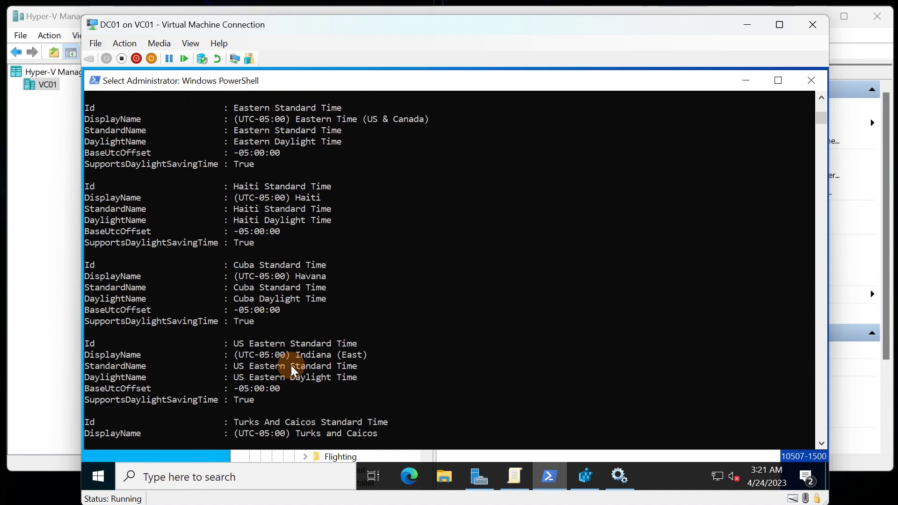
{"action": "scroll", "coordinate": [285, 361], "scroll_direction": "up", "scroll_amount": 6}
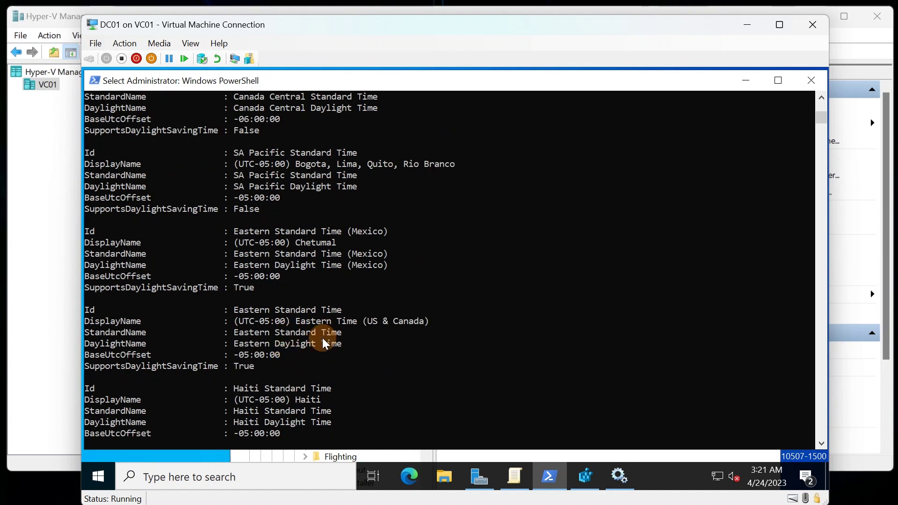
{"action": "scroll", "coordinate": [304, 334], "scroll_direction": "up", "scroll_amount": 4}
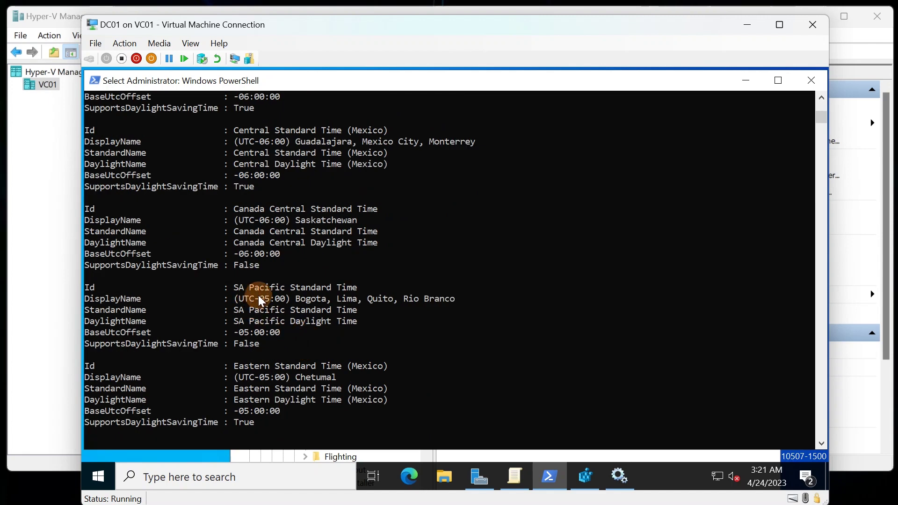
{"action": "scroll", "coordinate": [315, 325], "scroll_direction": "up", "scroll_amount": 7}
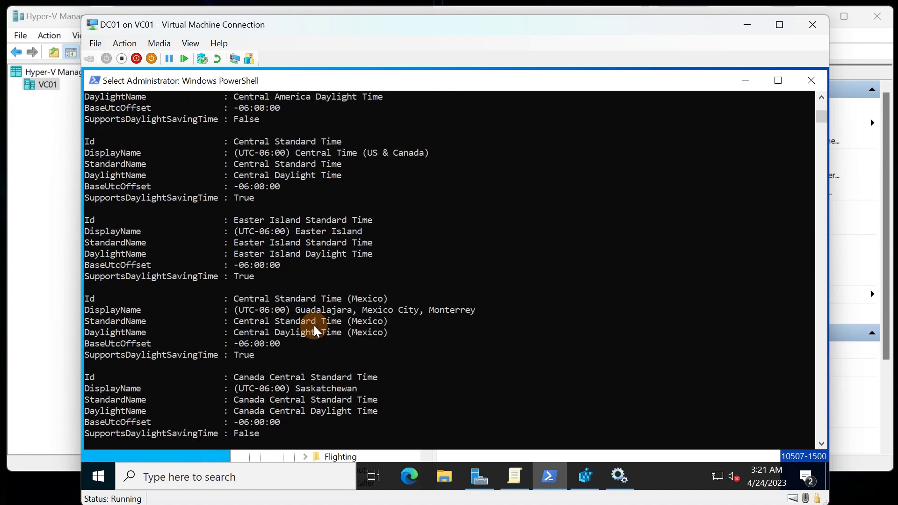
{"action": "scroll", "coordinate": [314, 330], "scroll_direction": "up", "scroll_amount": 6}
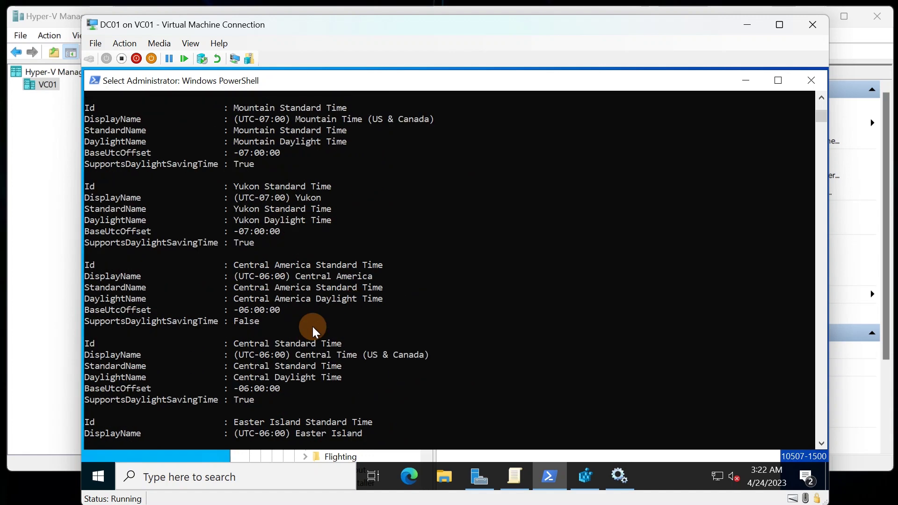
{"action": "scroll", "coordinate": [312, 326], "scroll_direction": "up", "scroll_amount": 1}
{"action": "scroll", "coordinate": [312, 327], "scroll_direction": "up", "scroll_amount": 3}
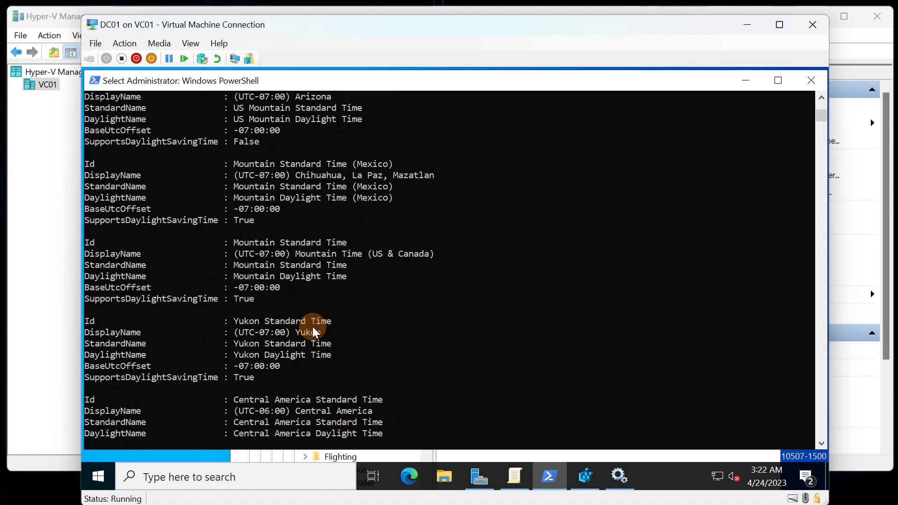
{"action": "scroll", "coordinate": [313, 326], "scroll_direction": "up", "scroll_amount": 4}
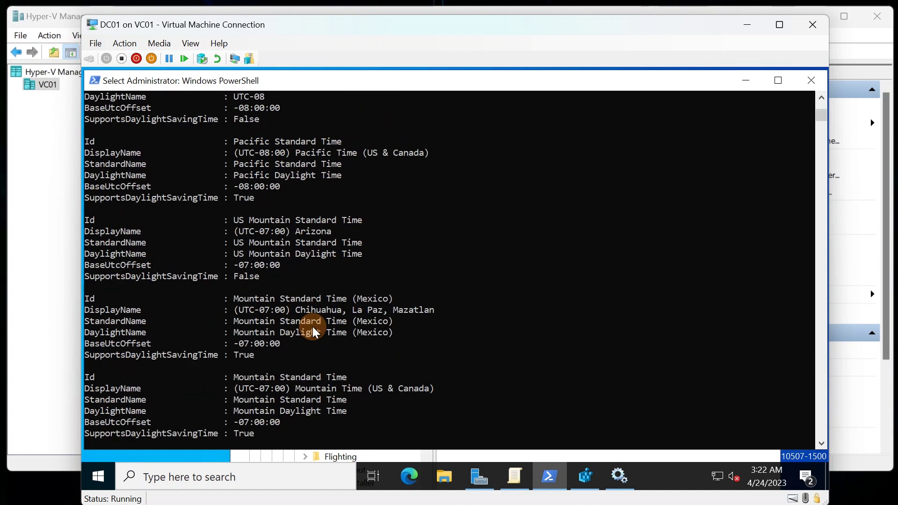
{"action": "scroll", "coordinate": [313, 330], "scroll_direction": "up", "scroll_amount": 2}
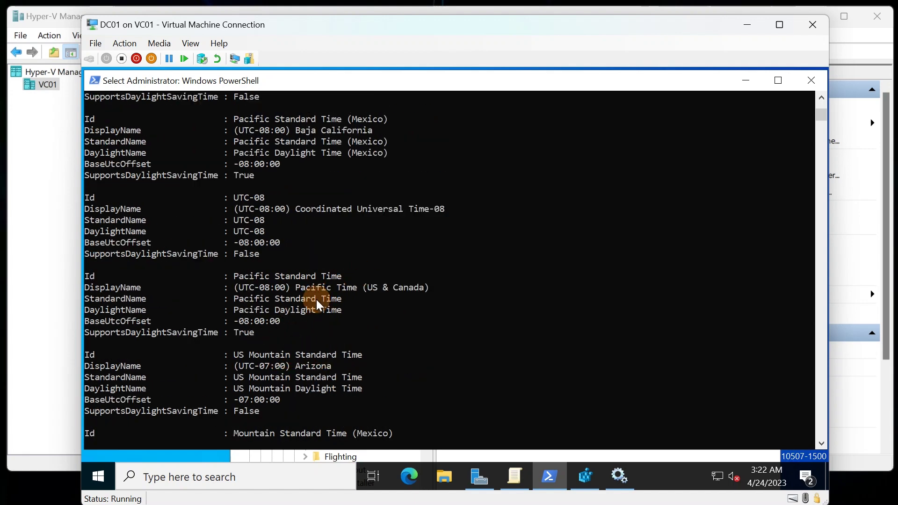
{"action": "scroll", "coordinate": [313, 304], "scroll_direction": "up", "scroll_amount": 4}
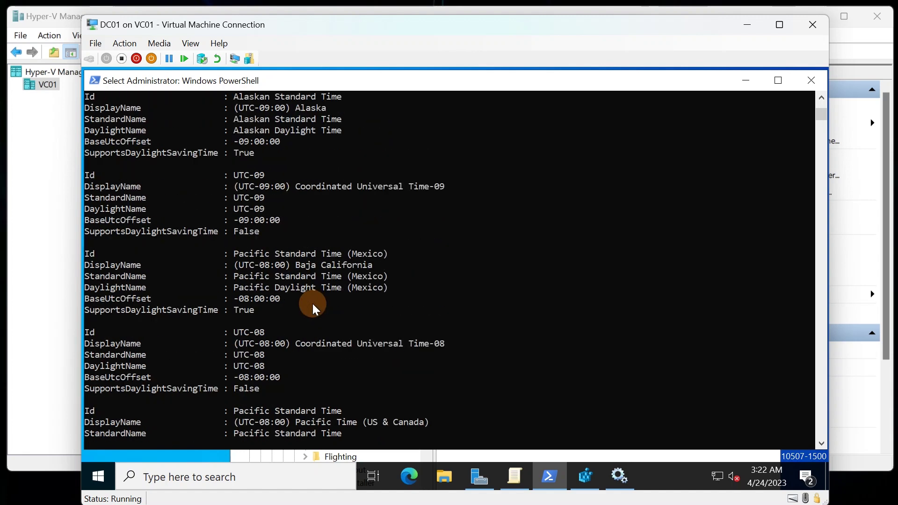
{"action": "scroll", "coordinate": [312, 303], "scroll_direction": "up", "scroll_amount": 2}
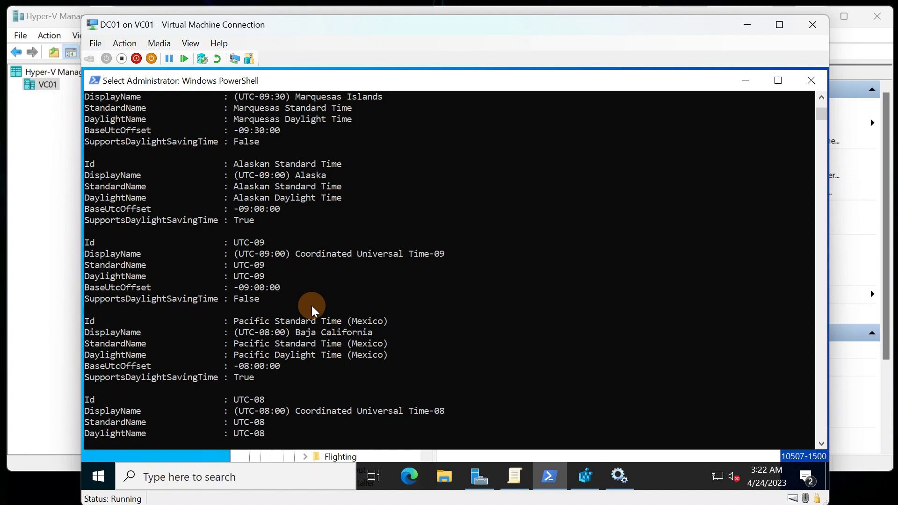
{"action": "scroll", "coordinate": [312, 309], "scroll_direction": "up", "scroll_amount": 1}
{"action": "scroll", "coordinate": [310, 306], "scroll_direction": "up", "scroll_amount": 5}
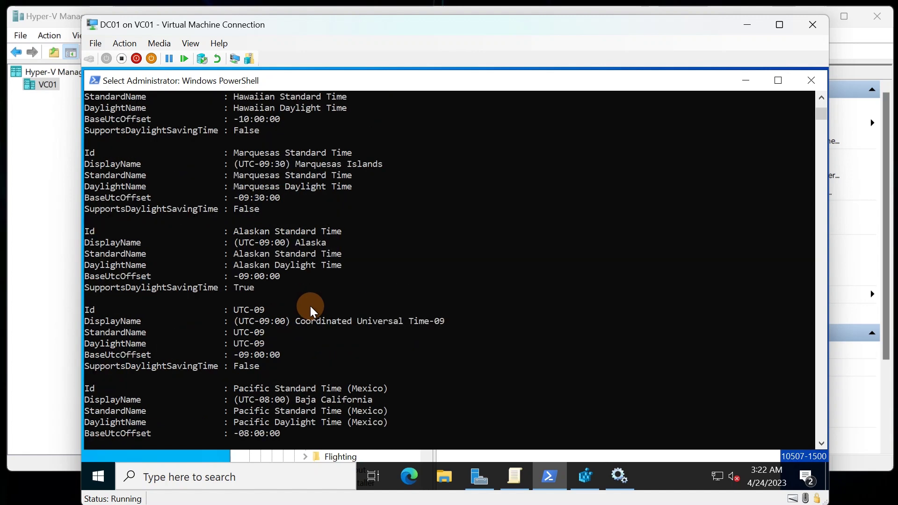
{"action": "scroll", "coordinate": [308, 308], "scroll_direction": "up", "scroll_amount": 3}
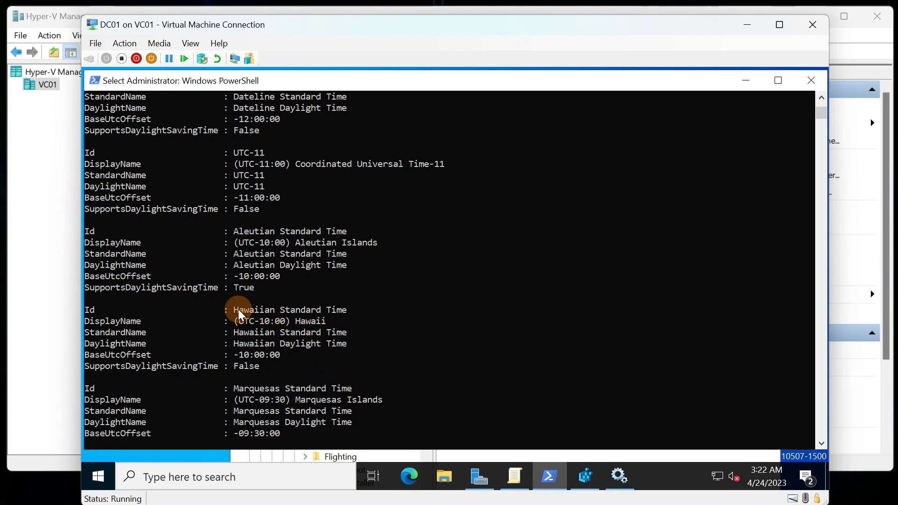
- Recall Set-TimeZone, correct the name via Tab completion and run -Name 'Hawaiian Standard Time' without error
{"action": "right_click", "coordinate": [378, 416]}
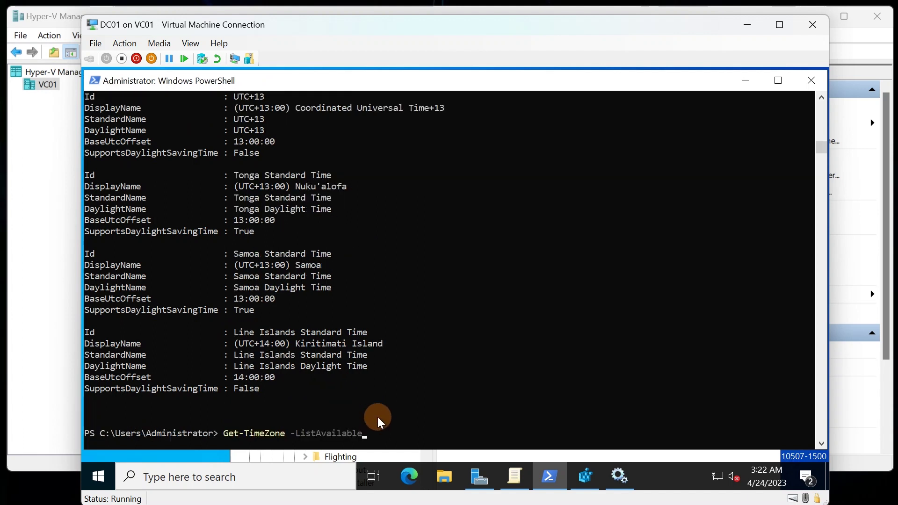
{"action": "key", "text": "Up"}
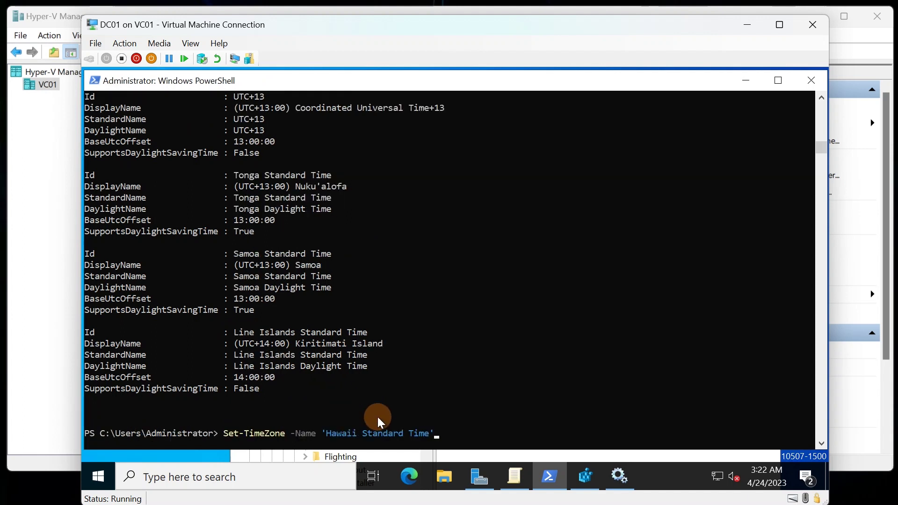
{"action": "key", "text": "BackSpace"}
{"action": "key", "text": "Up"}
{"action": "key", "text": "Down"}
{"action": "key", "text": "BackSpace"}
{"action": "key", "text": "BackSpace"}
{"action": "key", "text": "BackSpace"}
{"action": "key", "text": "BackSpace"}
{"action": "key", "text": "BackSpace"}
{"action": "key", "text": "BackSpace"}
{"action": "key", "text": "BackSpace"}
{"action": "key", "text": "BackSpace"}
{"action": "key", "text": "BackSpace"}
{"action": "key", "text": "BackSpace"}
{"action": "key", "text": "BackSpace"}
{"action": "key", "text": "BackSpace"}
{"action": "key", "text": "BackSpace"}
{"action": "key", "text": "BackSpace"}
{"action": "key", "text": "BackSpace"}
{"action": "key", "text": "BackSpace"}
{"action": "key", "text": "BackSpace"}
{"action": "key", "text": "BackSpace"}
{"action": "key", "text": "BackSpace"}
{"action": "key", "text": "BackSpace"}
{"action": "type", "text": "\"Hawaii Time\""}
{"action": "key", "text": "Tab"}
{"action": "type", "text": "an"}
{"action": "key", "text": "Return"}
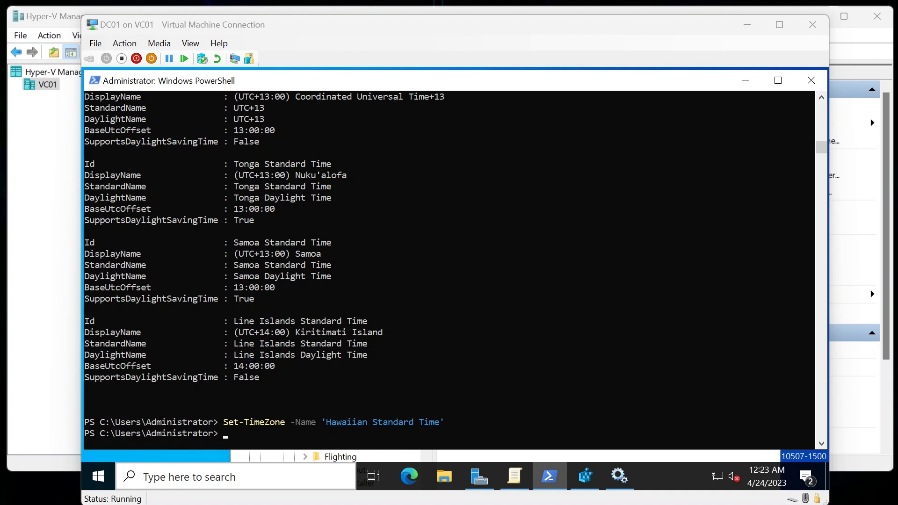
- Paste the prepared Set-Date command and change the day so the date reads 04/24/2023
{"action": "right_click", "coordinate": [234, 433]}
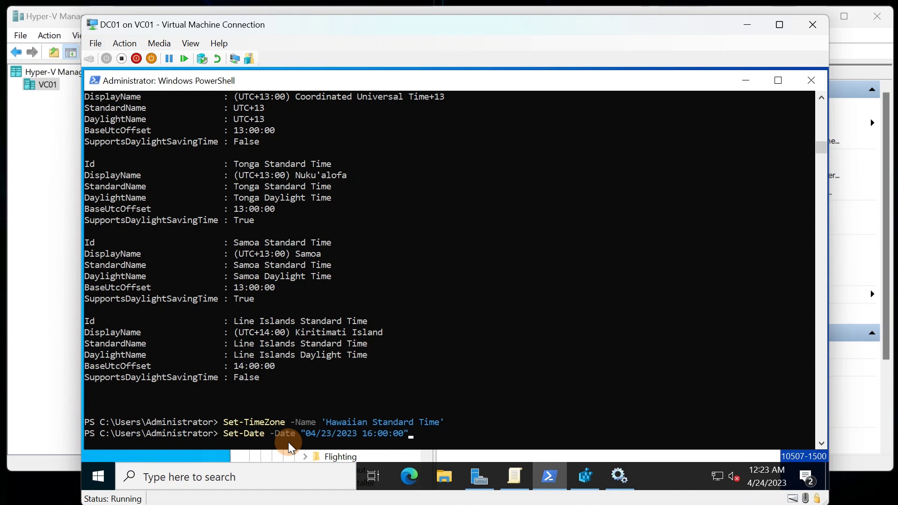
{"action": "key", "text": "Left"}
{"action": "key", "text": "Left"}
{"action": "key", "text": "Left"}
{"action": "key", "text": "Left"}
{"action": "key", "text": "Left"}
{"action": "key", "text": "Left"}
{"action": "key", "text": "Left"}
{"action": "key", "text": "Left"}
{"action": "key", "text": "Left"}
{"action": "key", "text": "Left"}
{"action": "key", "text": "Left"}
{"action": "key", "text": "Left"}
{"action": "key", "text": "Left"}
{"action": "key", "text": "Left"}
{"action": "key", "text": "Left"}
{"action": "key", "text": "Right"}
{"action": "key", "text": "BackSpace"}
{"action": "type", "text": "4"}
- Edit the time to 00:24:00 and run Set-Date -Date "04/24/2023 00:24:00"
{"action": "key", "text": "Right"}
{"action": "key", "text": "Right"}
{"action": "key", "text": "Right"}
{"action": "key", "text": "Right"}
{"action": "key", "text": "Right"}
{"action": "key", "text": "Right"}
{"action": "key", "text": "Right"}
{"action": "key", "text": "BackSpace"}
{"action": "type", "text": "00"}
{"action": "key", "text": "Delete"}
{"action": "key", "text": "Right"}
{"action": "type", "text": "24"}
{"action": "key", "text": "Right"}
{"action": "key", "text": "BackSpace"}
{"action": "key", "text": "BackSpace"}
{"action": "type", "text": "4"}
{"action": "key", "text": "Delete"}
{"action": "key", "text": "Return"}
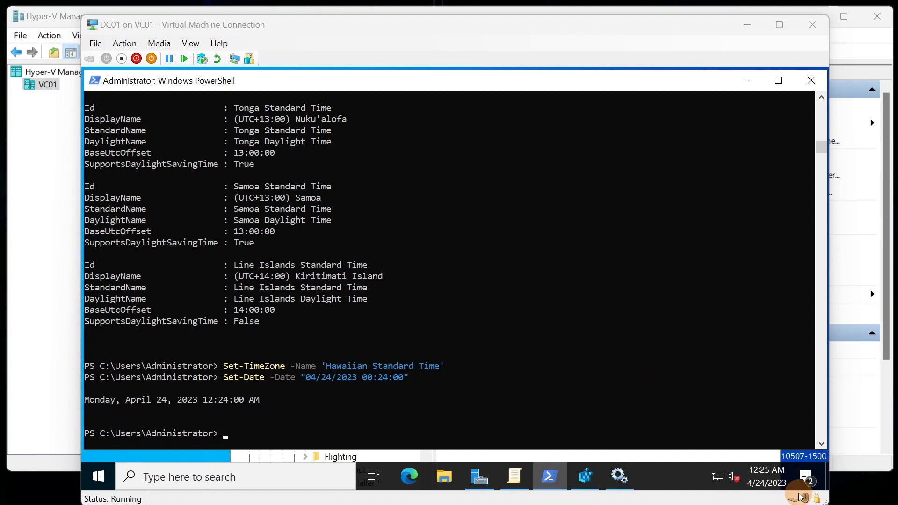
{"action": "left_click", "coordinate": [721, 407]}
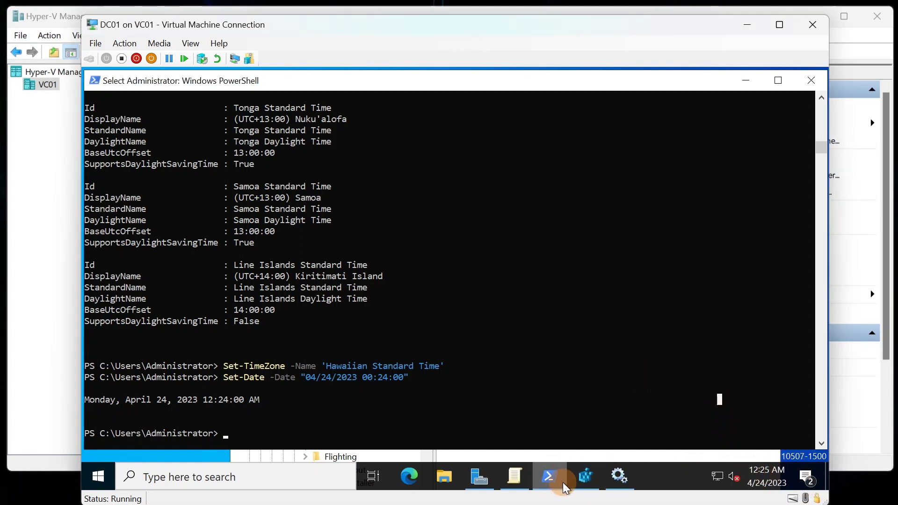
{"action": "right_click", "coordinate": [760, 469]}
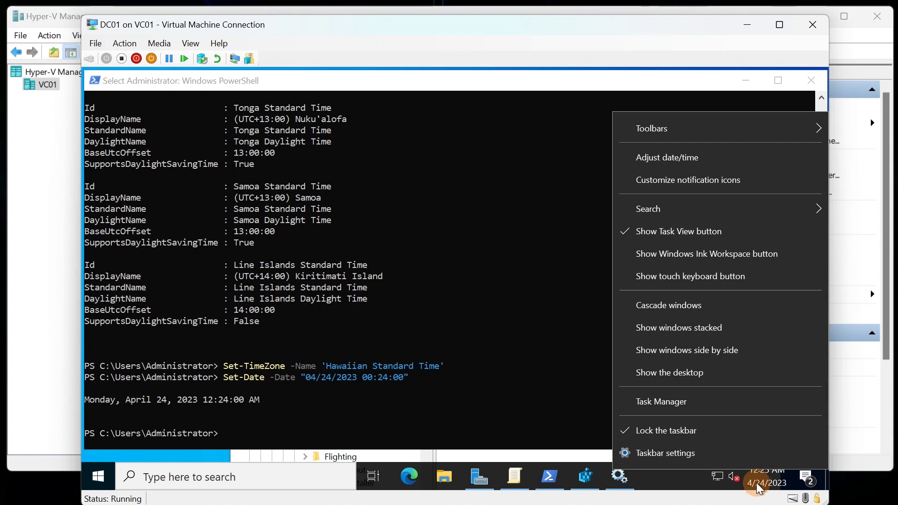
{"action": "left_click", "coordinate": [668, 164]}
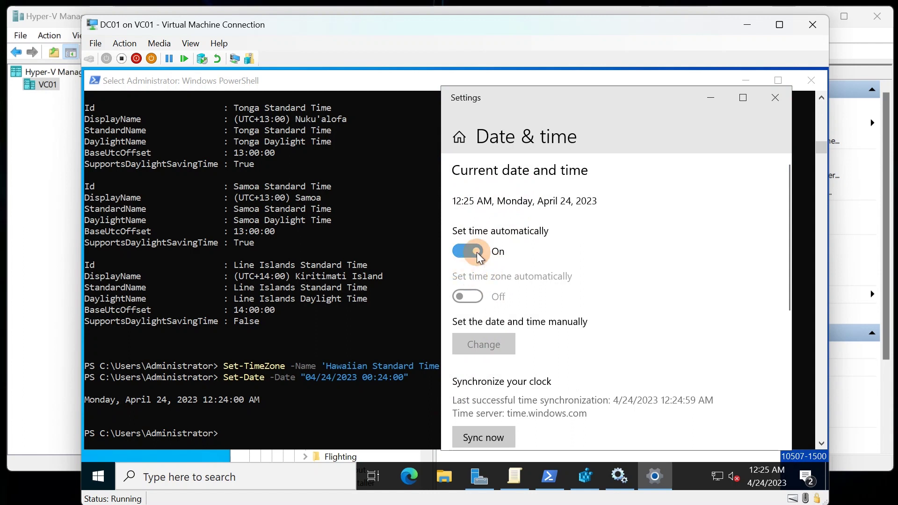
{"action": "scroll", "coordinate": [511, 391], "scroll_direction": "down", "scroll_amount": 3}
{"action": "scroll", "coordinate": [524, 388], "scroll_direction": "down", "scroll_amount": 4}
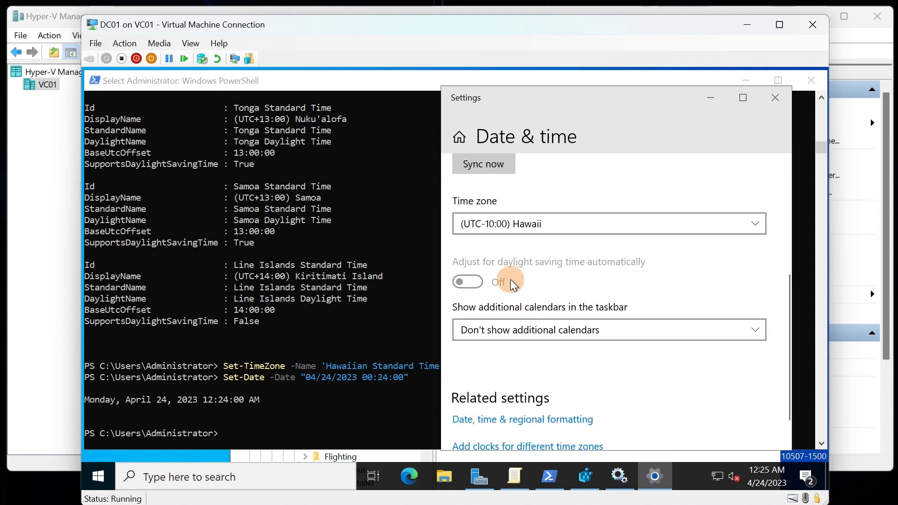
{"action": "scroll", "coordinate": [505, 336], "scroll_direction": "down", "scroll_amount": 2}
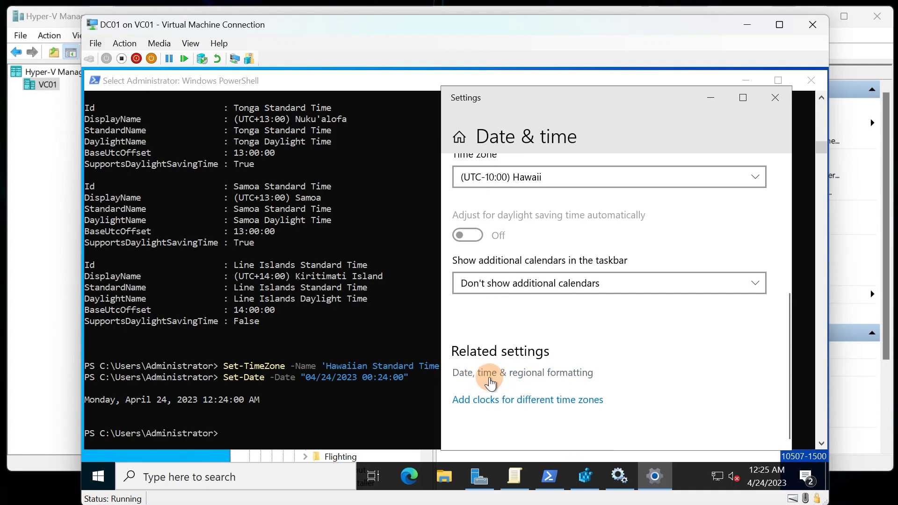
{"action": "left_click", "coordinate": [488, 377]}
{"action": "scroll", "coordinate": [507, 285], "scroll_direction": "down", "scroll_amount": 2}
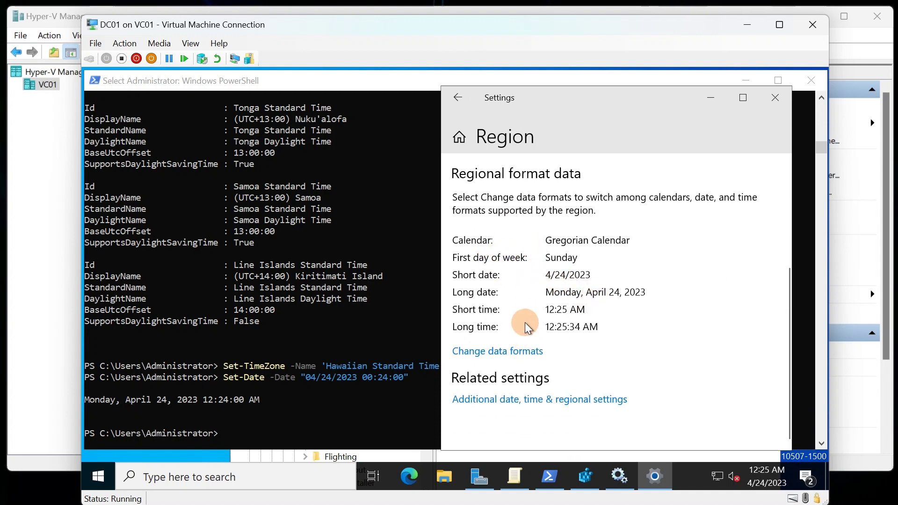
{"action": "left_click", "coordinate": [496, 351]}
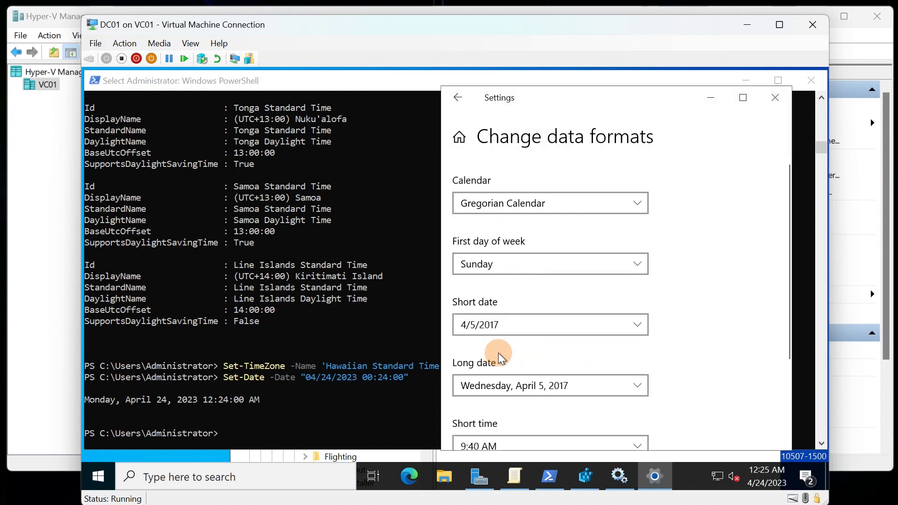
{"action": "scroll", "coordinate": [482, 328], "scroll_direction": "down", "scroll_amount": 3}
{"action": "scroll", "coordinate": [489, 356], "scroll_direction": "up", "scroll_amount": 3}
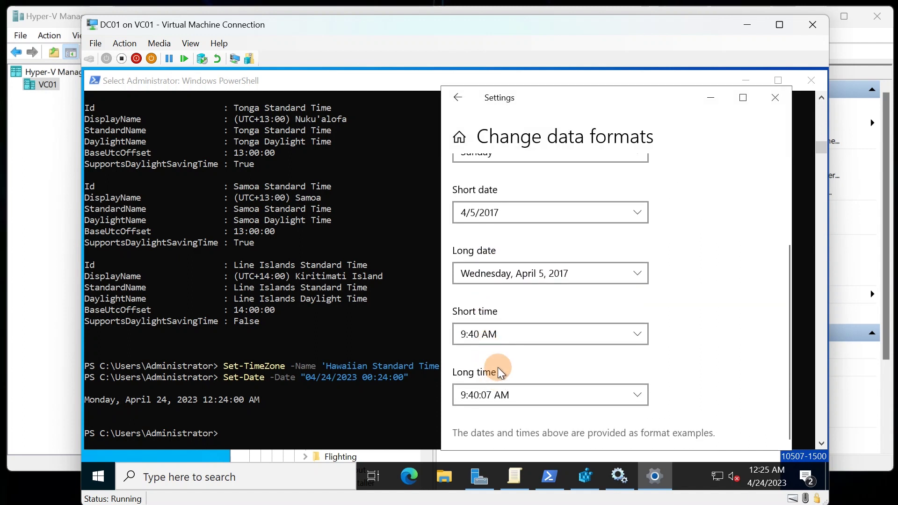
{"action": "left_click", "coordinate": [774, 99]}
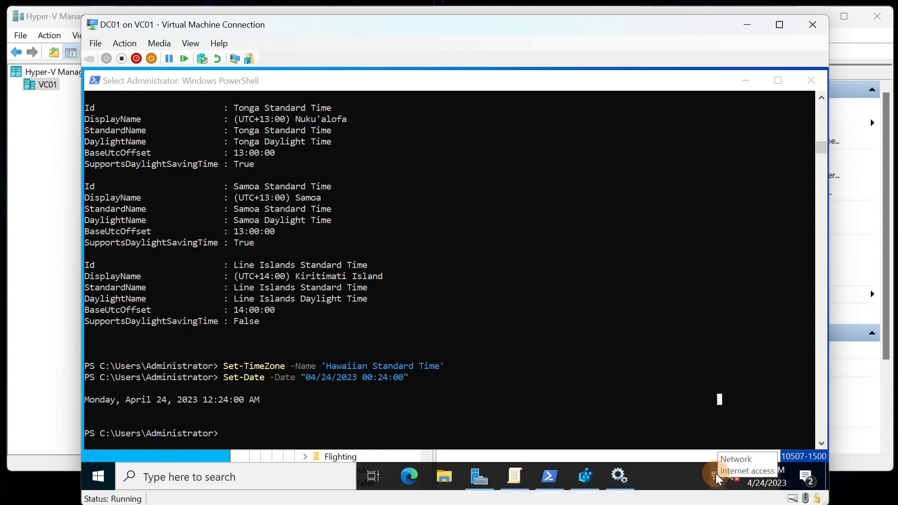
- Open Network & Internet settings from the network tray icon and go to the Ethernet page
{"action": "right_click", "coordinate": [716, 473]}
{"action": "left_click", "coordinate": [694, 454]}
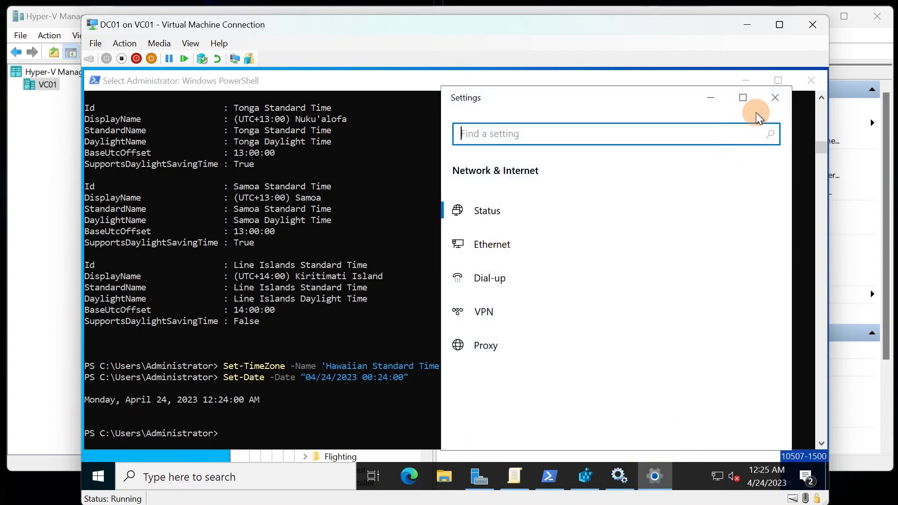
{"action": "left_click", "coordinate": [780, 103]}
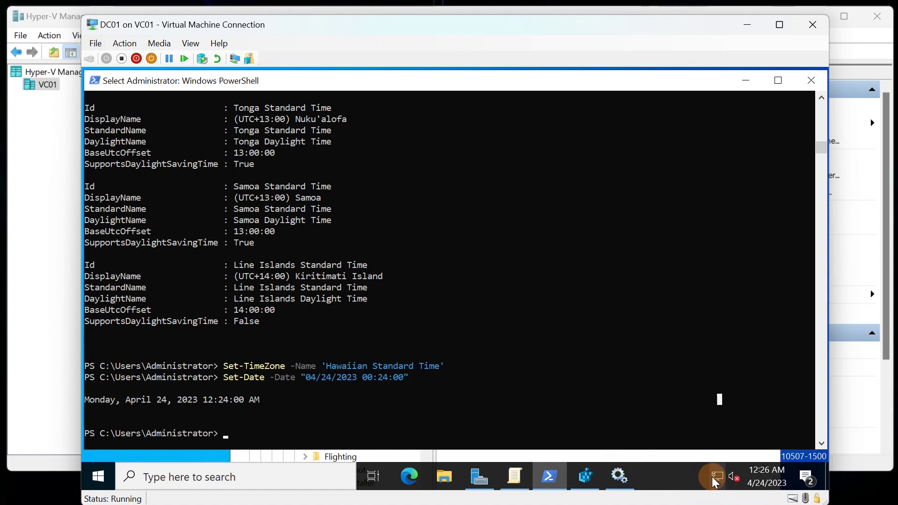
{"action": "right_click", "coordinate": [717, 476]}
{"action": "left_click", "coordinate": [711, 461]}
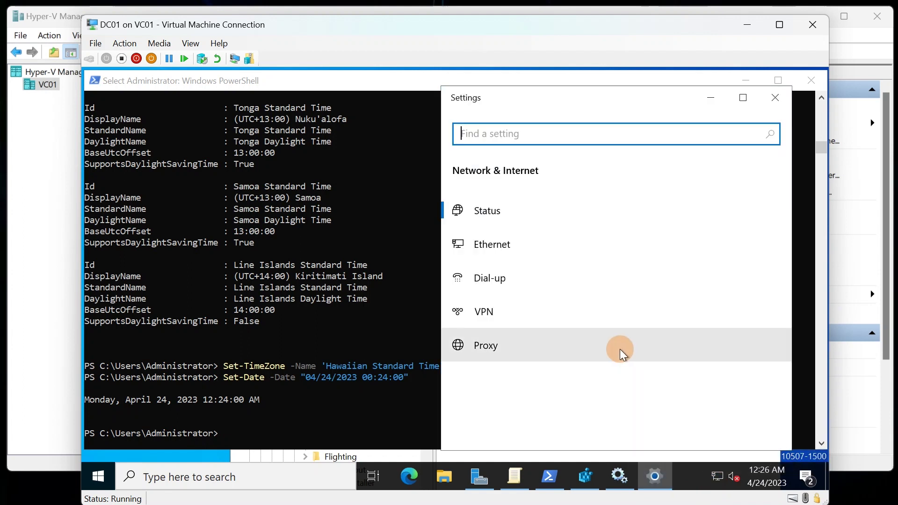
{"action": "left_click", "coordinate": [507, 249]}
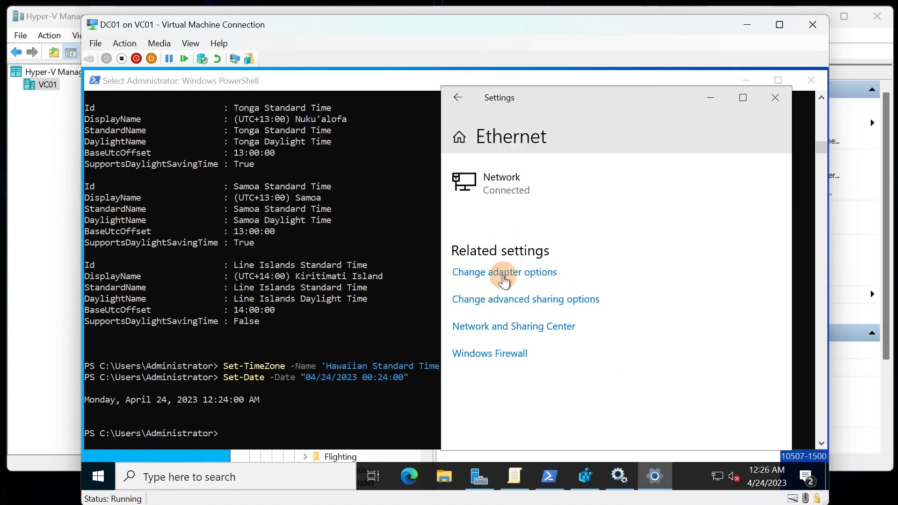
- View the advanced sharing settings and Network and Sharing Center, then close them unchanged
{"action": "left_click", "coordinate": [504, 280]}
{"action": "left_click", "coordinate": [504, 280]}
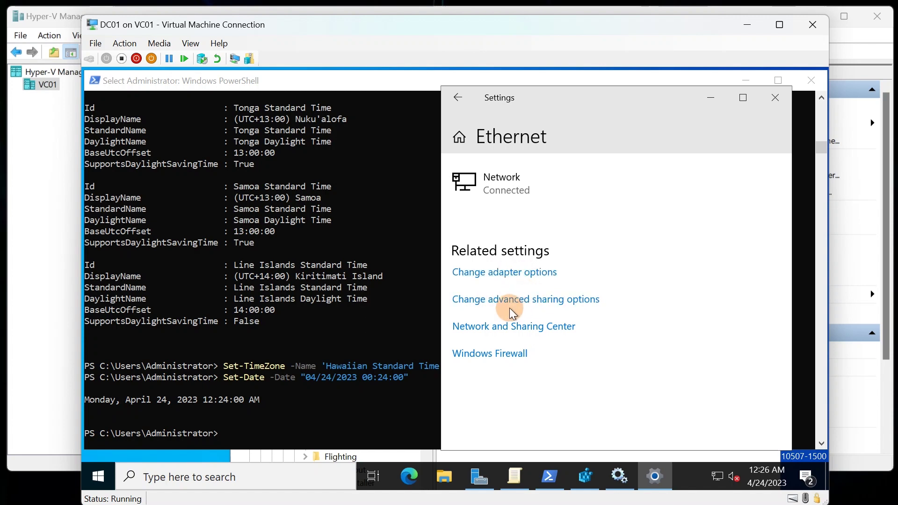
{"action": "left_click", "coordinate": [539, 304]}
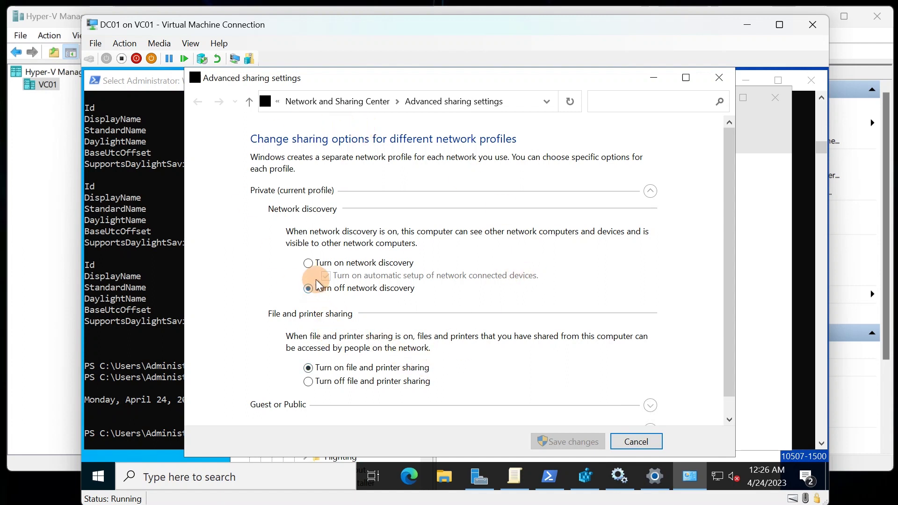
{"action": "left_click", "coordinate": [377, 103]}
{"action": "left_click", "coordinate": [719, 77]}
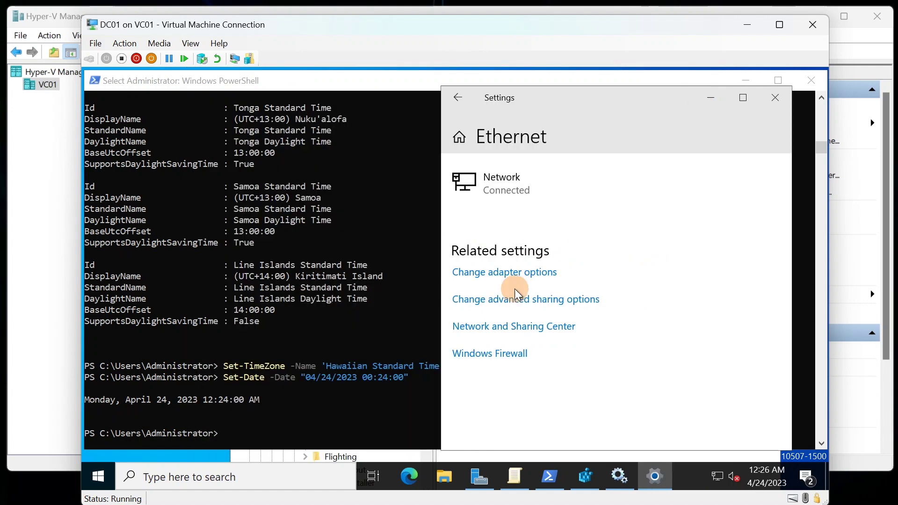
- Open Network Connections, narrow it beside Settings and PowerShell, and select the Ethernet adapter
{"action": "left_click", "coordinate": [506, 272]}
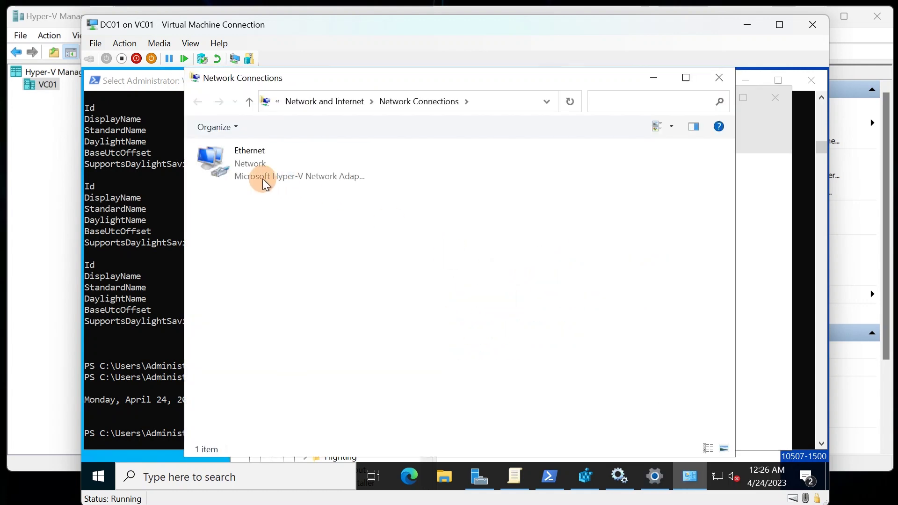
{"action": "left_click_drag", "start_coordinate": [365, 87], "coordinate": [432, 101]}
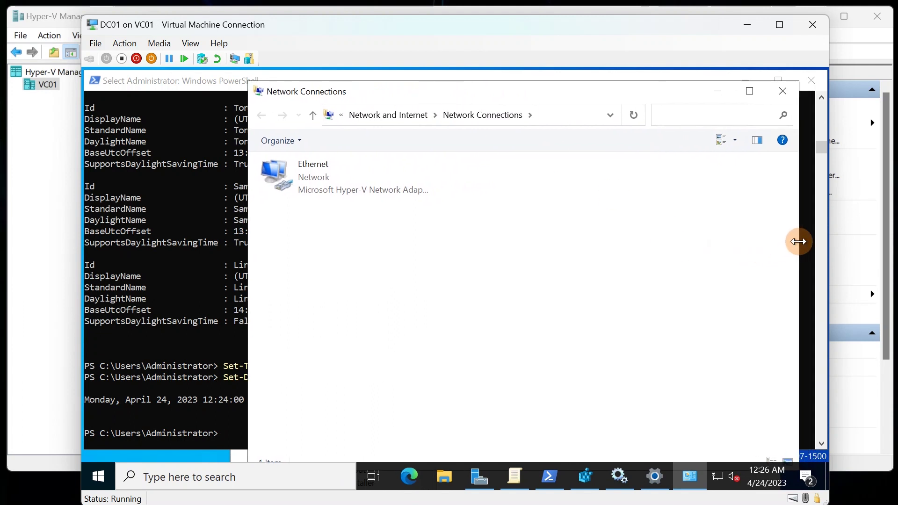
{"action": "left_click_drag", "start_coordinate": [799, 241], "coordinate": [503, 227]}
{"action": "left_click_drag", "start_coordinate": [395, 92], "coordinate": [680, 113]}
{"action": "left_click", "coordinate": [568, 181]}
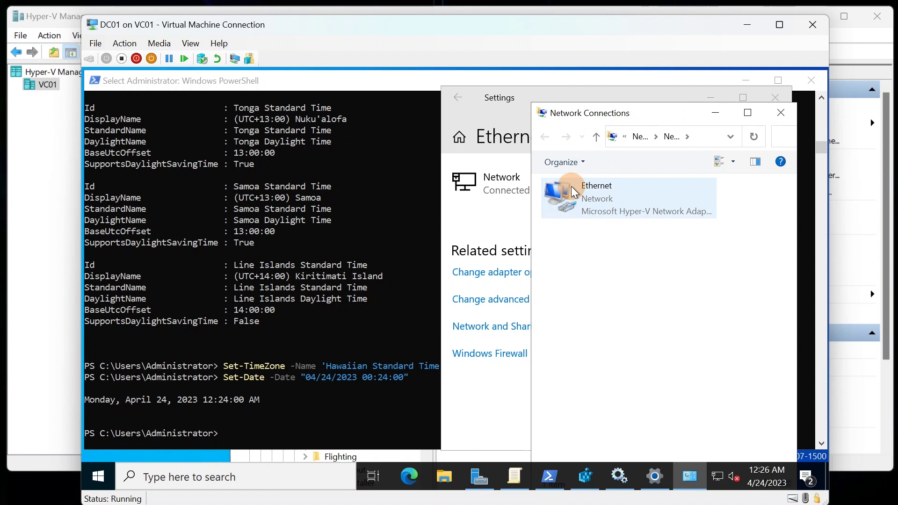
- Open the Ethernet adapter's Internet Protocol Version 4 properties
{"action": "right_click", "coordinate": [597, 201]}
{"action": "left_click", "coordinate": [631, 329]}
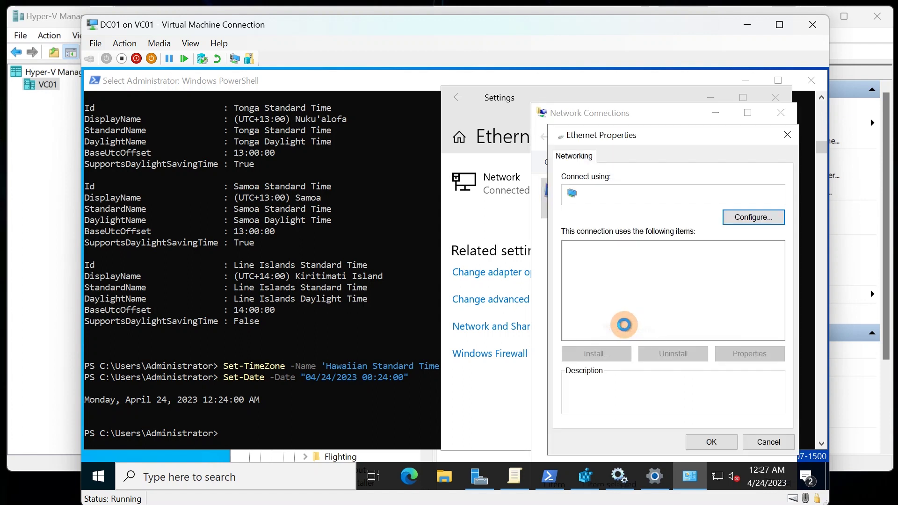
{"action": "scroll", "coordinate": [645, 312], "scroll_direction": "down", "scroll_amount": 1}
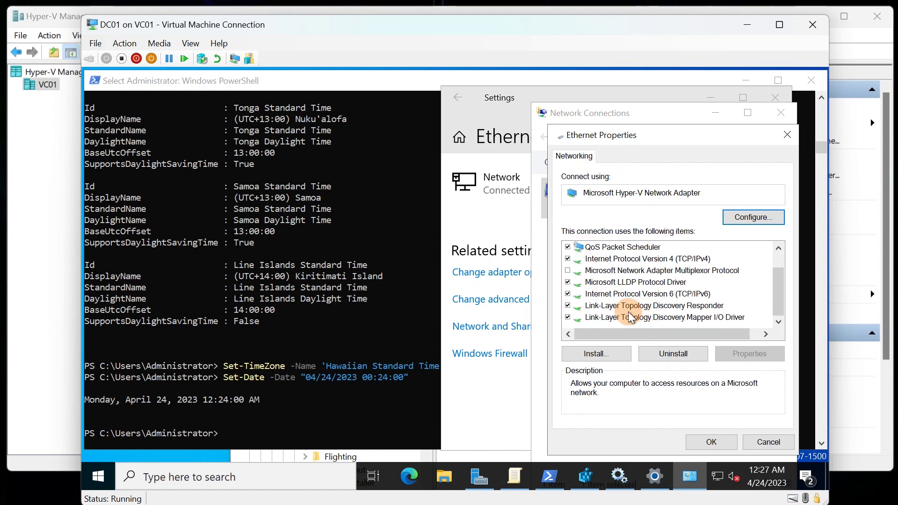
{"action": "scroll", "coordinate": [622, 311], "scroll_direction": "up", "scroll_amount": 1}
{"action": "left_click", "coordinate": [627, 282]}
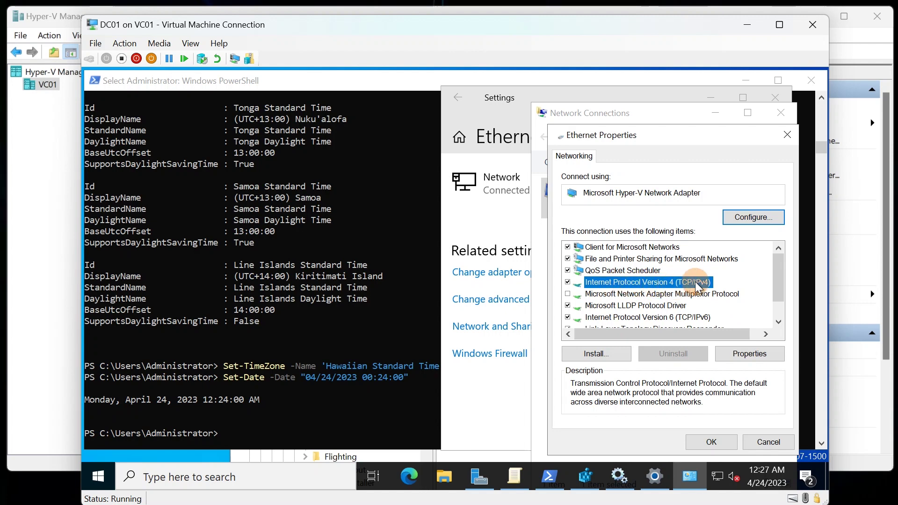
{"action": "left_click", "coordinate": [730, 356]}
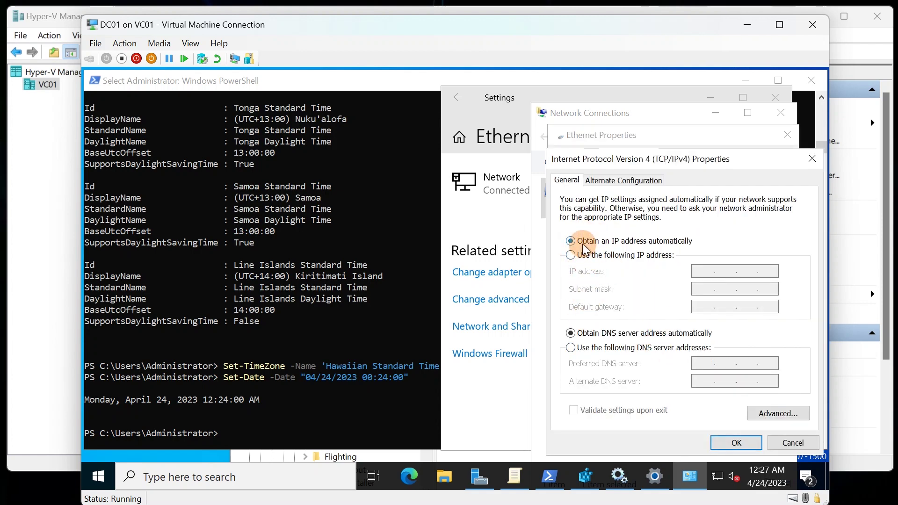
- Enter static IP 192.168.1.100, mask 255.255.255.0 and gateway 192.168.1.1, then cancel unsaved
{"action": "left_click", "coordinate": [571, 255]}
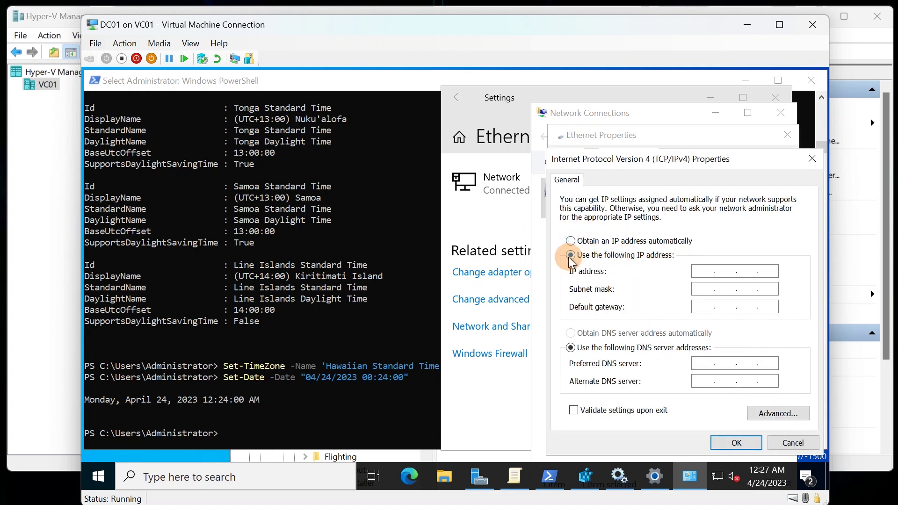
{"action": "left_click", "coordinate": [723, 274]}
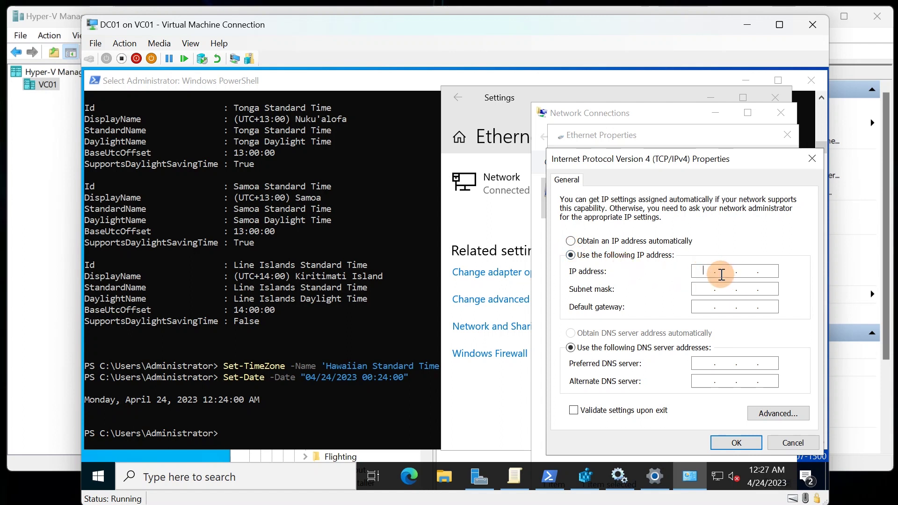
{"action": "type", "text": "192.168.1.100"}
{"action": "key", "text": "Tab"}
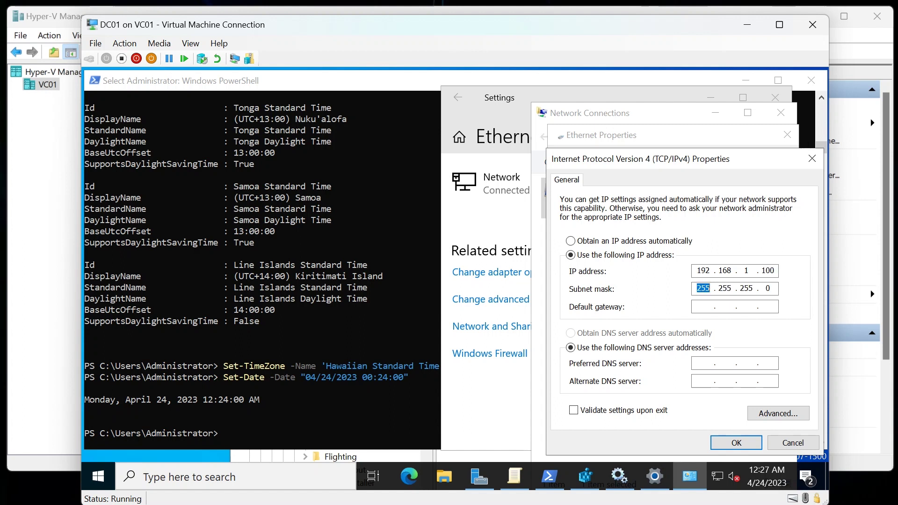
{"action": "left_click", "coordinate": [703, 307]}
{"action": "type", "text": "192 . 168 . 1 . 1"}
{"action": "key", "text": "Tab"}
{"action": "key", "text": "Tab"}
{"action": "key", "text": "Tab"}
{"action": "key", "text": "Tab"}
{"action": "key", "text": "Tab"}
{"action": "key", "text": "Tab"}
{"action": "key", "text": "Tab"}
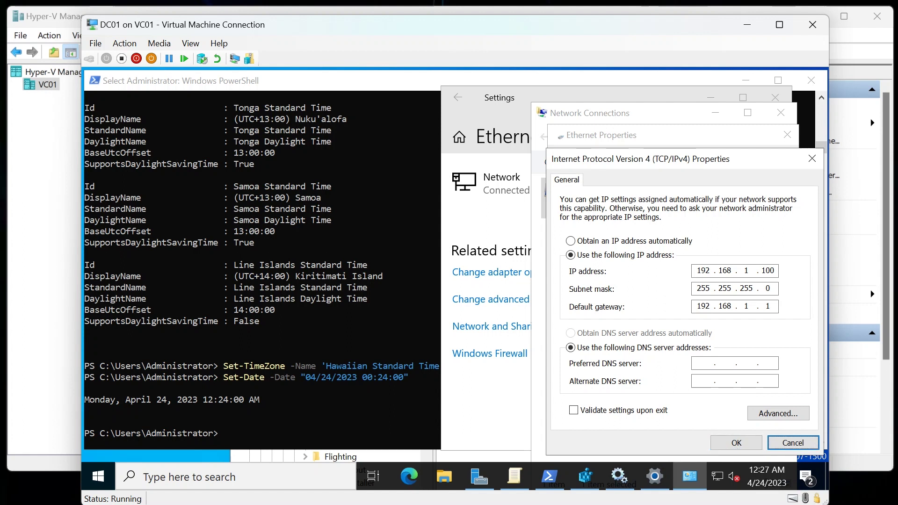
{"action": "left_click", "coordinate": [699, 363]}
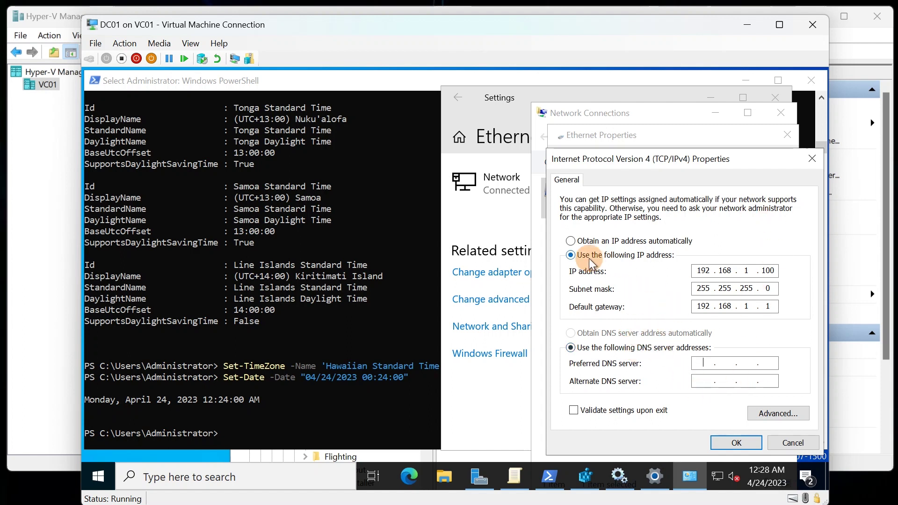
{"action": "left_click", "coordinate": [793, 440]}
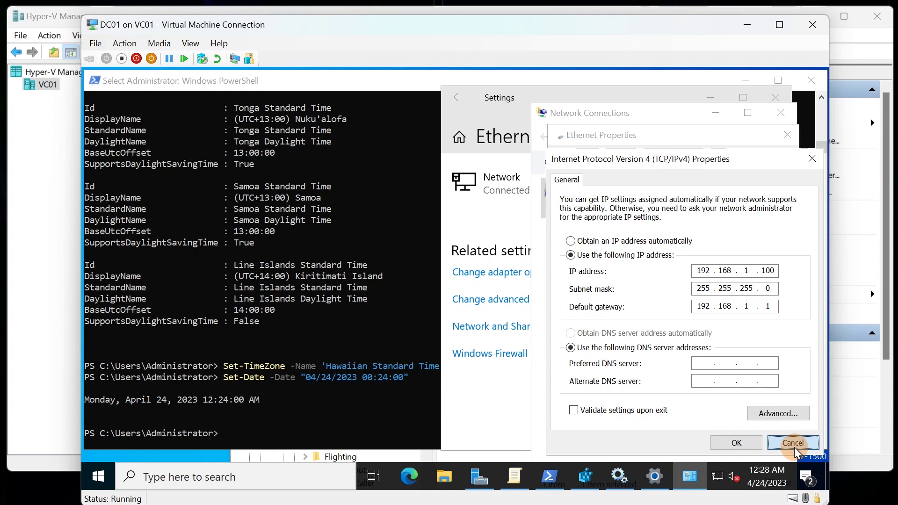
{"action": "left_click", "coordinate": [793, 443]}
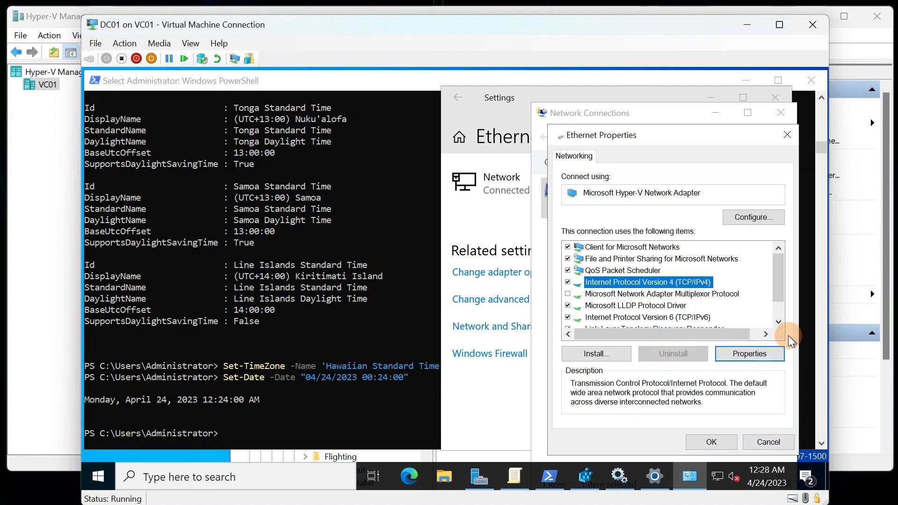
- Close Ethernet Properties and bring DC01's PowerShell console to the front
{"action": "left_click", "coordinate": [783, 131]}
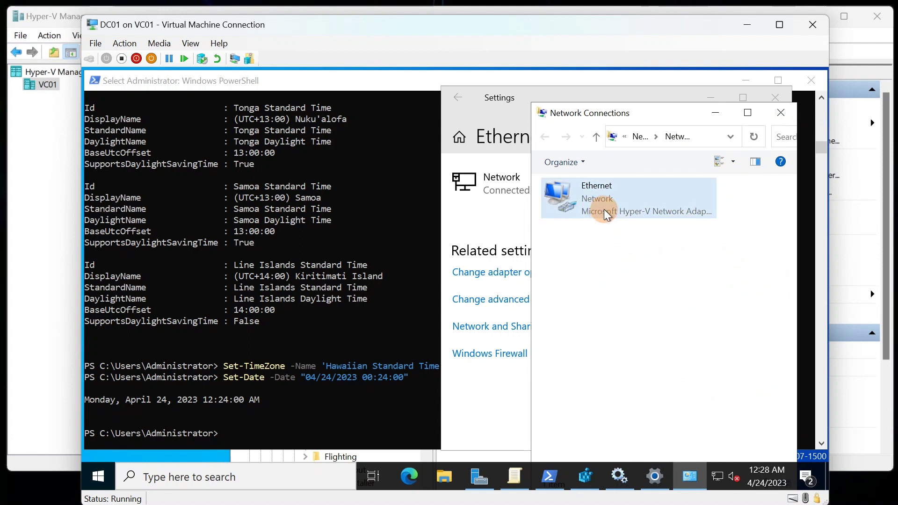
{"action": "left_click", "coordinate": [596, 279]}
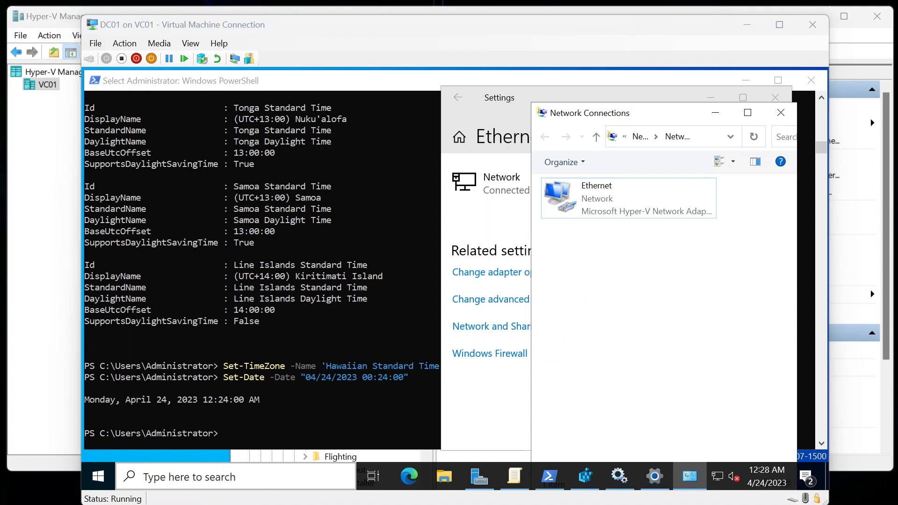
{"action": "left_click", "coordinate": [263, 425]}
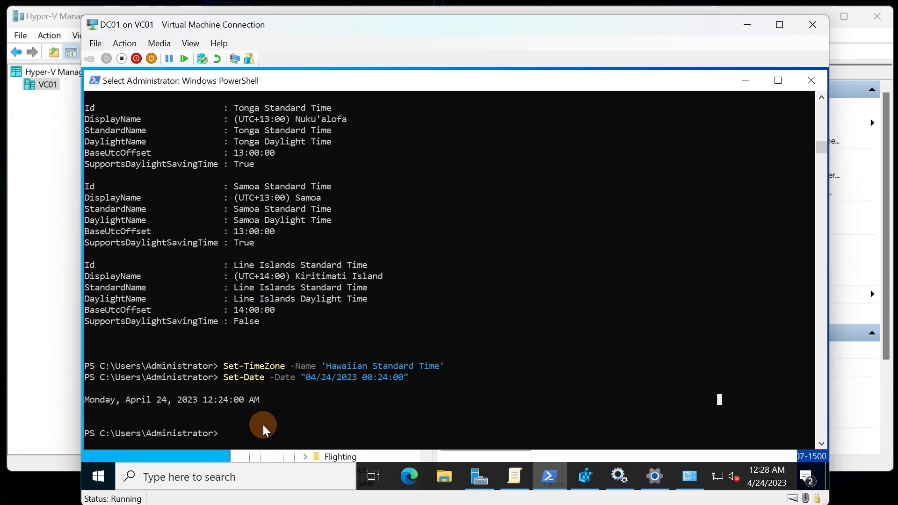
{"action": "mouse_move", "coordinate": [225, 503]}
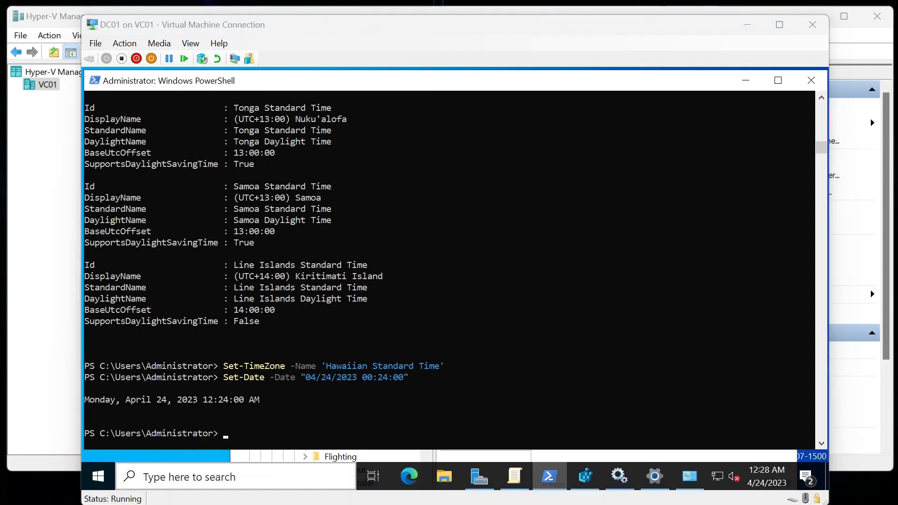
- Paste and run New-NetIPAddress giving Ethernet 192.168.1.100/24 with gateway 192.168.1.1
{"action": "right_click", "coordinate": [268, 426]}
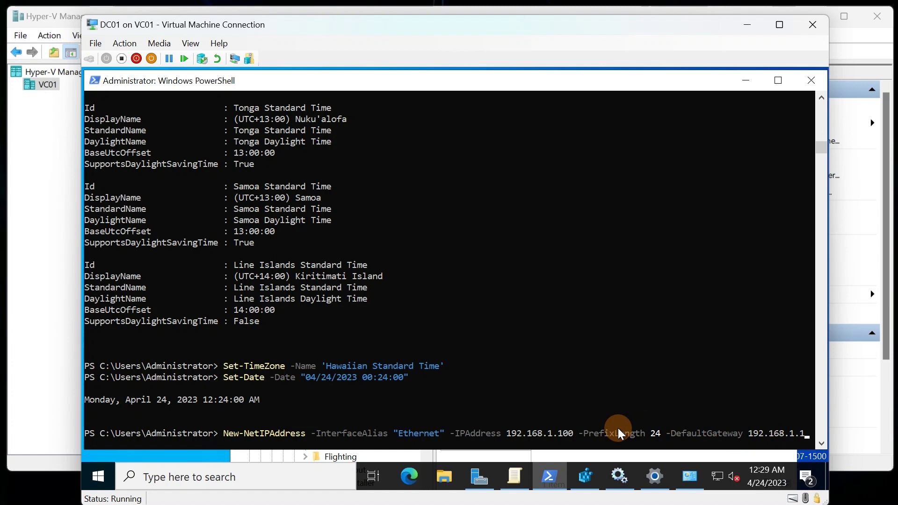
{"action": "key", "text": "Return"}
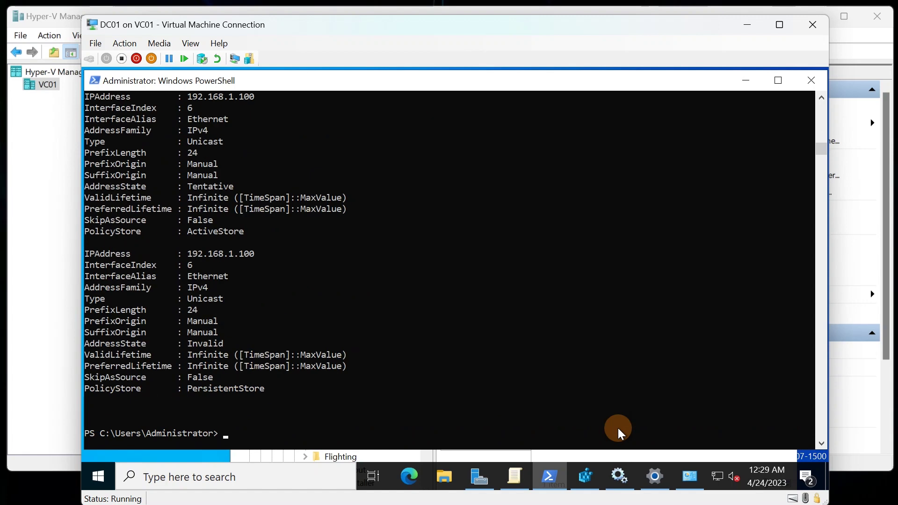
{"action": "scroll", "coordinate": [327, 351], "scroll_direction": "up", "scroll_amount": 5}
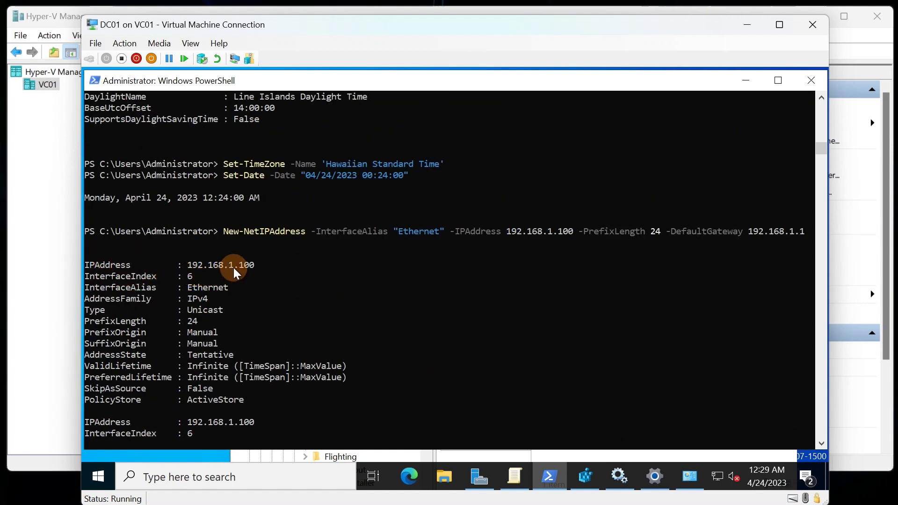
{"action": "scroll", "coordinate": [231, 278], "scroll_direction": "down", "scroll_amount": 5}
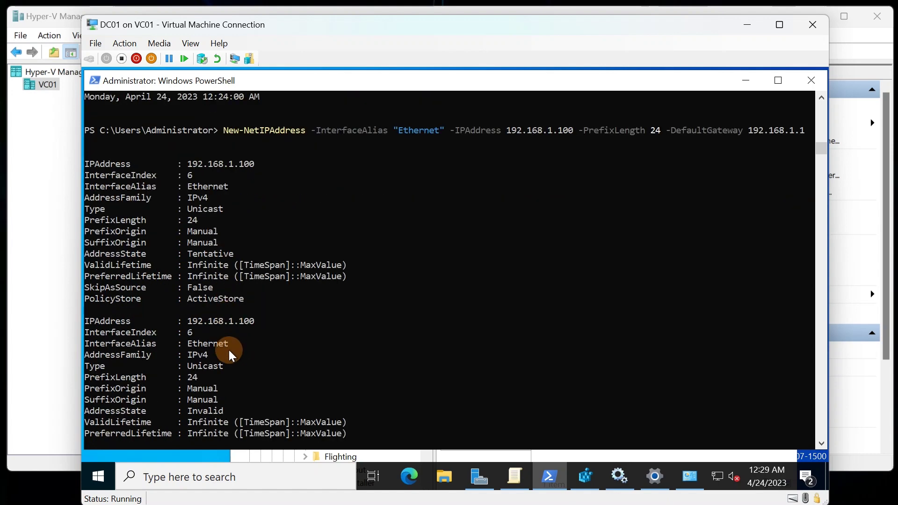
{"action": "scroll", "coordinate": [232, 391], "scroll_direction": "down", "scroll_amount": 1}
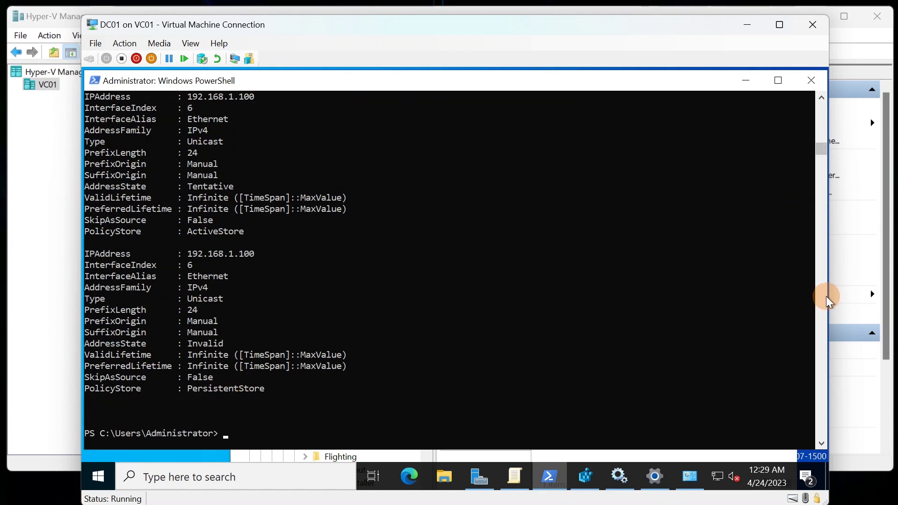
- Reopen Ethernet's IPv4 settings to check 192.168.1.100, 255.255.255.0 and gateway 192.168.1.1
{"action": "left_click_drag", "start_coordinate": [826, 298], "coordinate": [626, 294]}
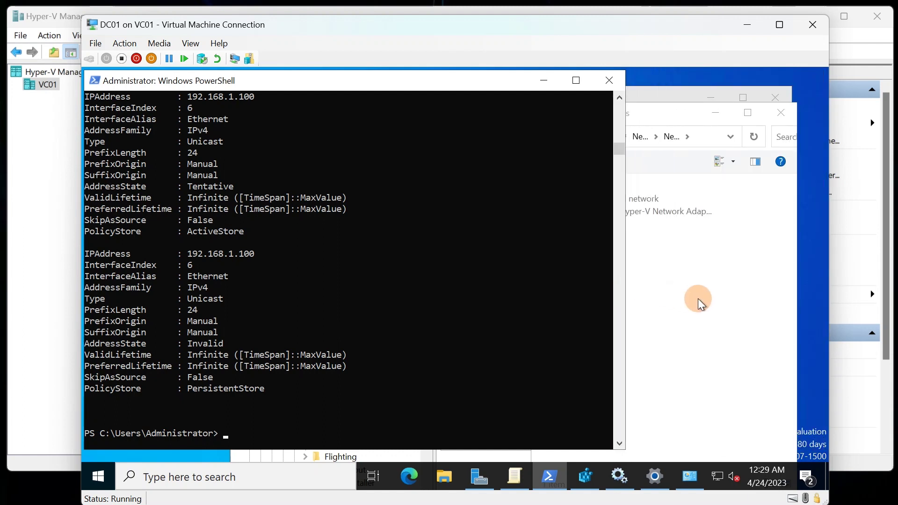
{"action": "left_click", "coordinate": [612, 222]}
{"action": "right_click", "coordinate": [606, 203]}
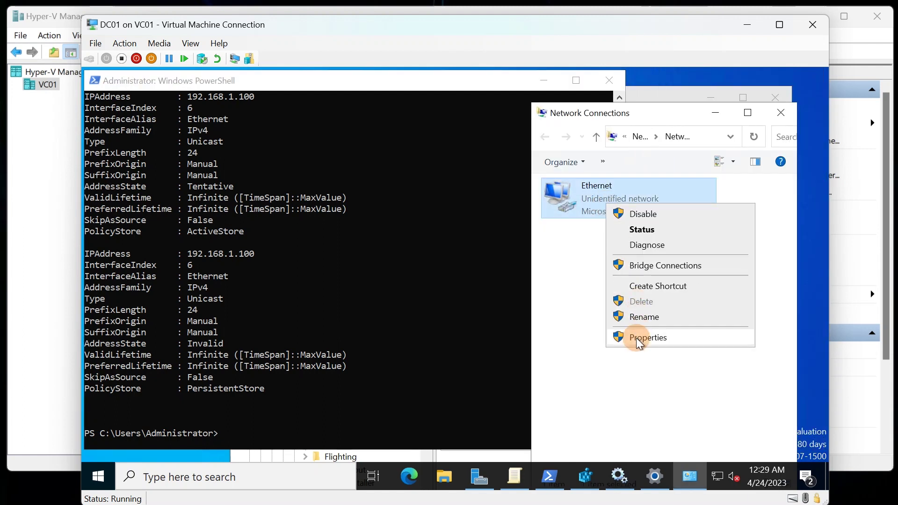
{"action": "left_click", "coordinate": [636, 338]}
{"action": "left_click", "coordinate": [630, 282]}
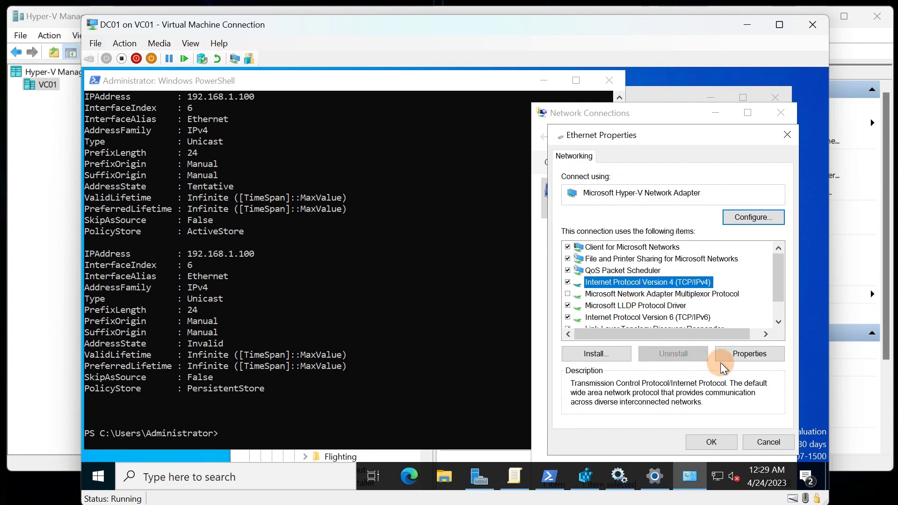
{"action": "left_click", "coordinate": [724, 357]}
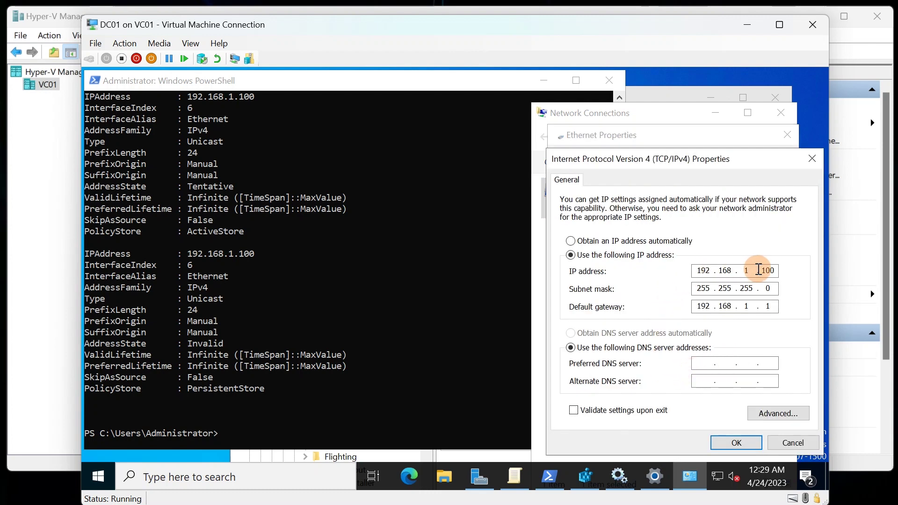
{"action": "scroll", "coordinate": [267, 340], "scroll_direction": "up", "scroll_amount": 5}
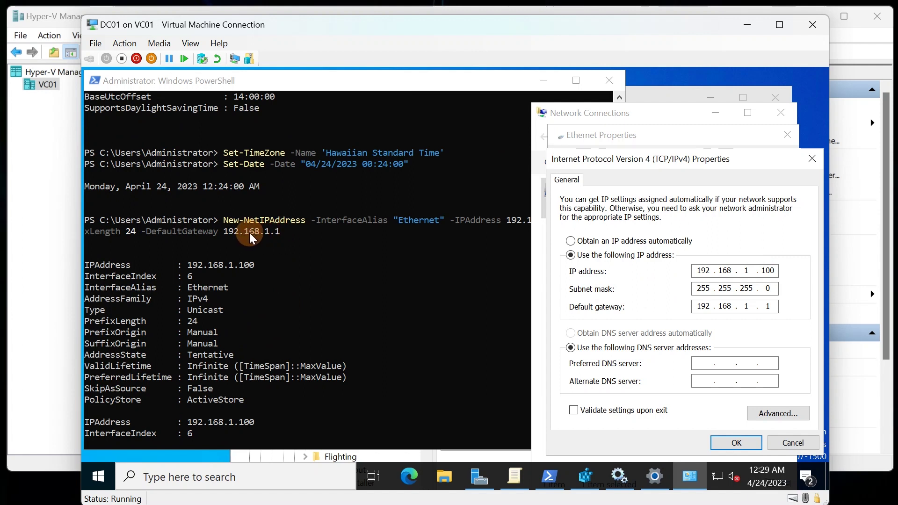
- Compare against the PowerShell output, close the IPv4 dialog and return to PowerShell
{"action": "left_click", "coordinate": [400, 248]}
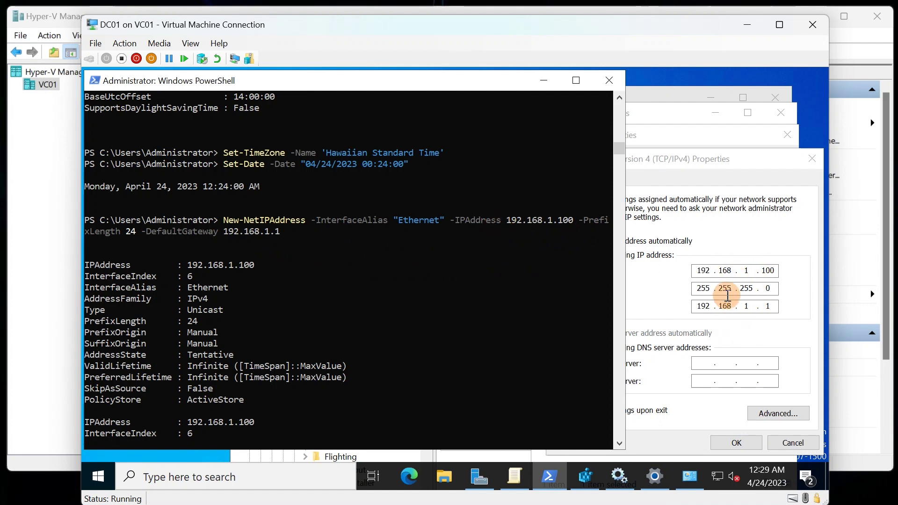
{"action": "left_click", "coordinate": [674, 414]}
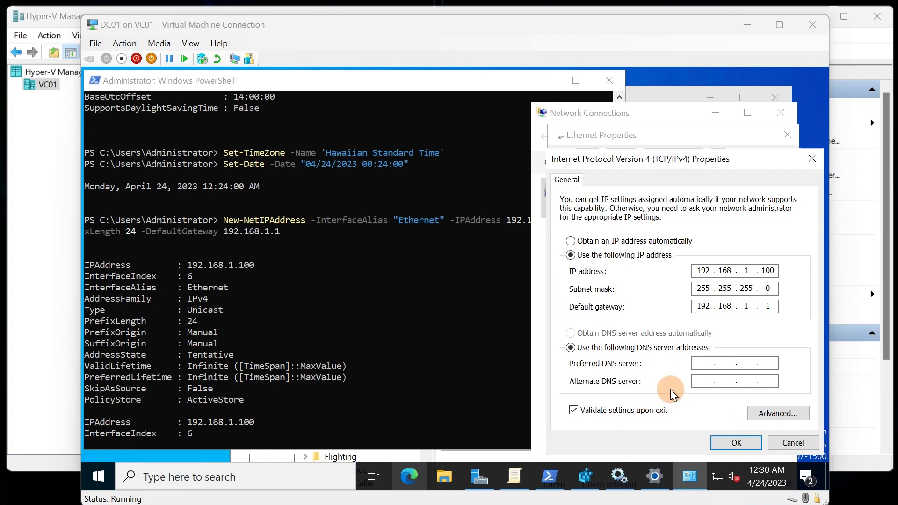
{"action": "left_click", "coordinate": [803, 442]}
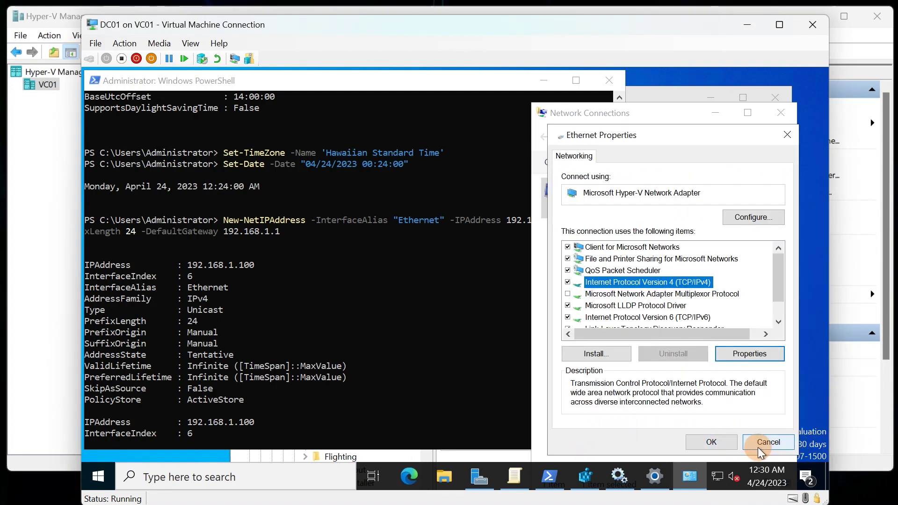
{"action": "left_click", "coordinate": [232, 426]}
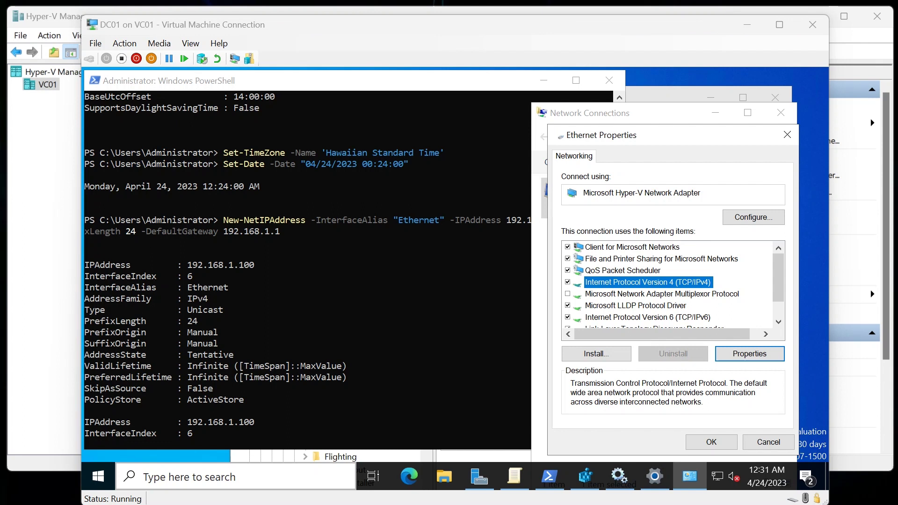
{"action": "left_click", "coordinate": [245, 445]}
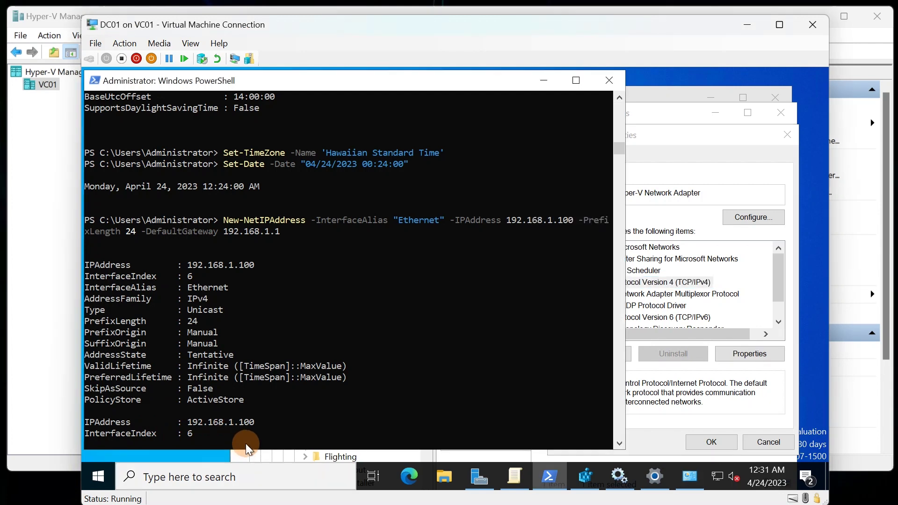
- Run Set-DnsClientServerAddress for 'Ethernet' with ServerAddresses '192.168.1.30 , 192.168.1.31'
{"action": "right_click", "coordinate": [248, 435]}
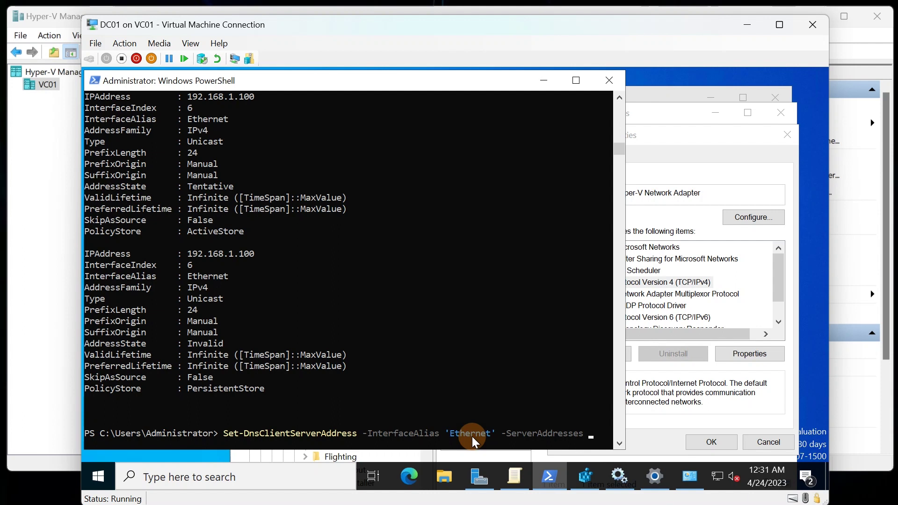
{"action": "type", "text": "192"}
{"action": "key", "text": "BackSpace"}
{"action": "key", "text": "BackSpace"}
{"action": "key", "text": "BackSpace"}
{"action": "type", "text": "'192"}
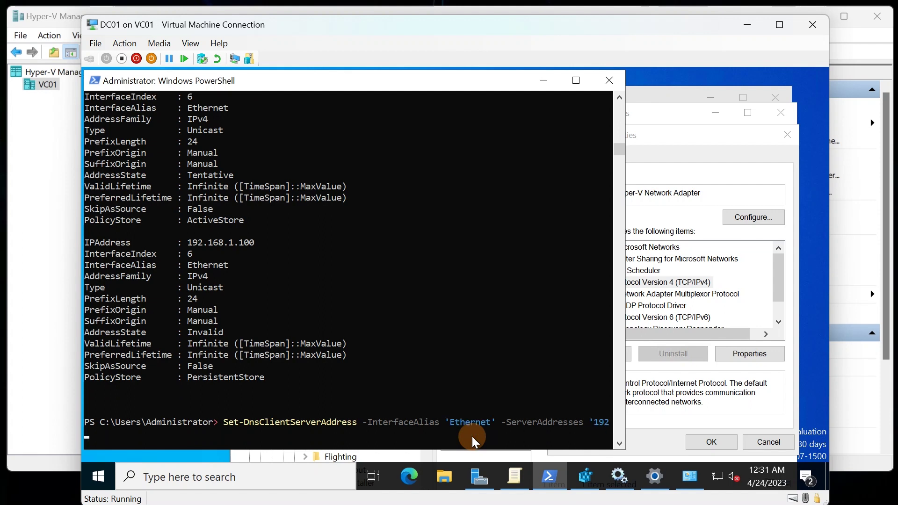
{"action": "type", "text": ".168.1.30,"}
{"action": "key", "text": "BackSpace"}
{"action": "type", "text": "'192.168.1.30 , 192.168.1.31'"}
{"action": "key", "text": "Return"}
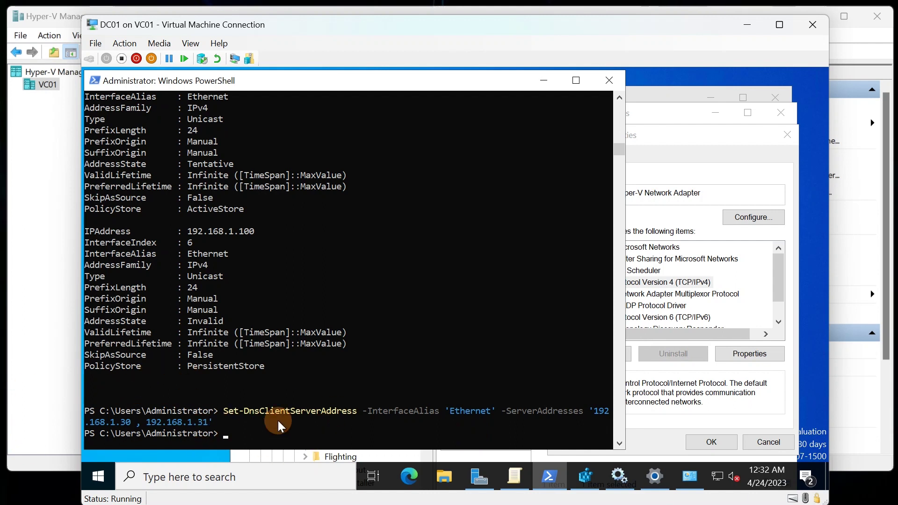
- Check Ethernet's IPv4 settings, finding the DNS server fields still empty
{"action": "left_click", "coordinate": [667, 431]}
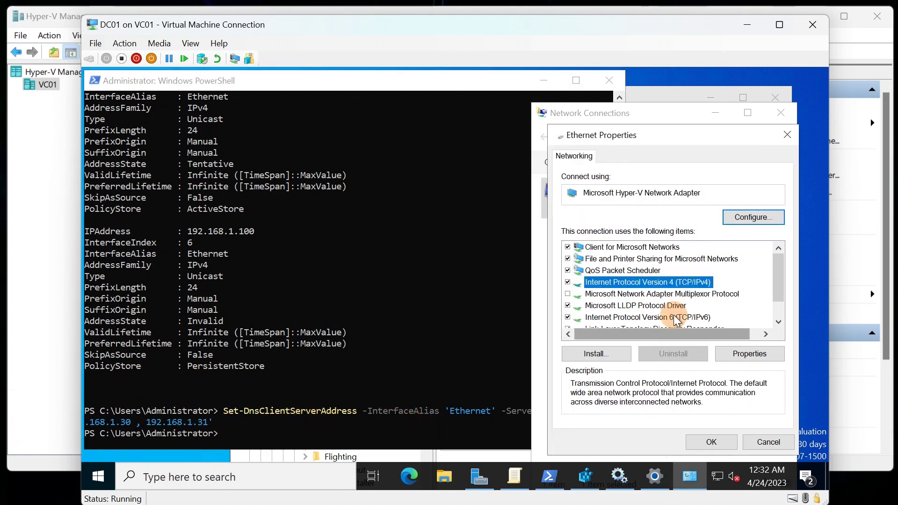
{"action": "left_click", "coordinate": [749, 354]}
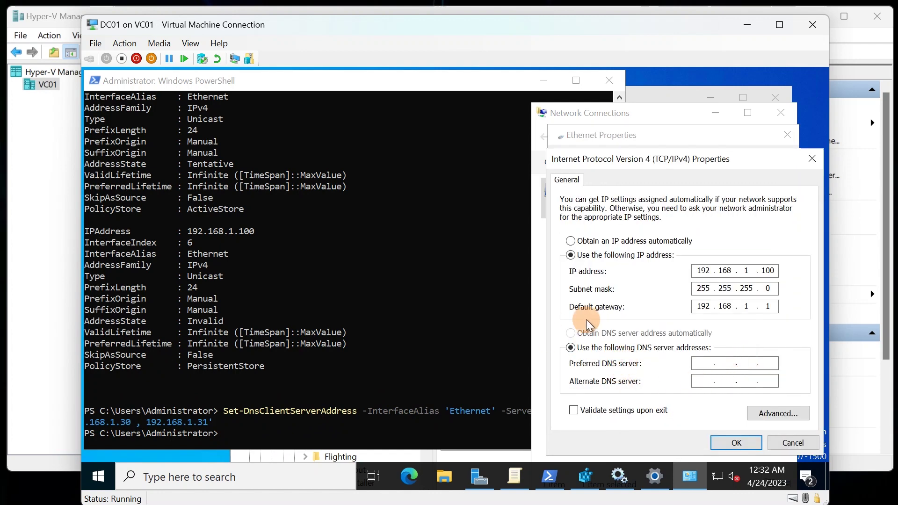
{"action": "left_click", "coordinate": [791, 441]}
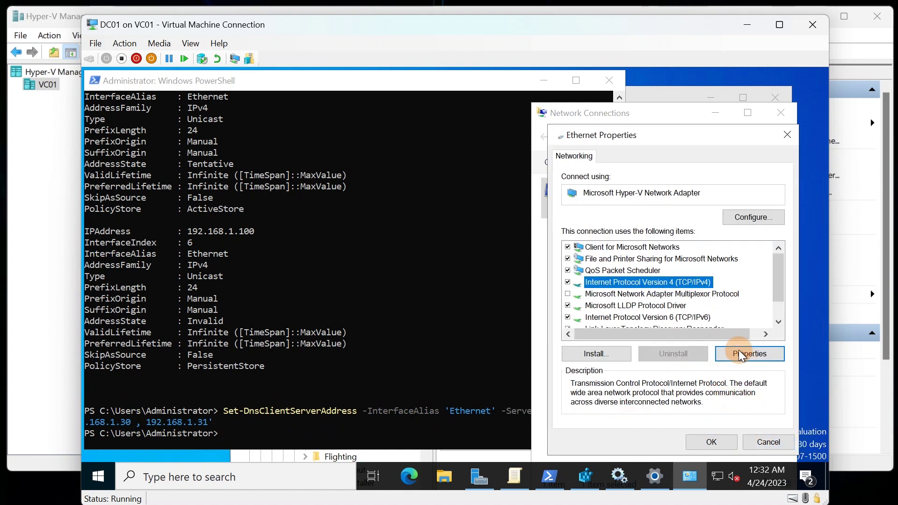
{"action": "left_click", "coordinate": [766, 442]}
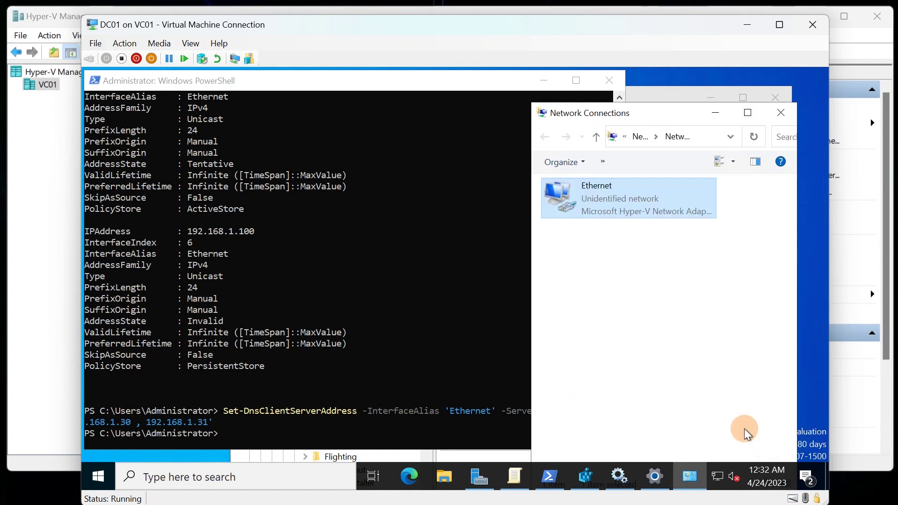
{"action": "right_click", "coordinate": [599, 198]}
{"action": "left_click", "coordinate": [642, 332]}
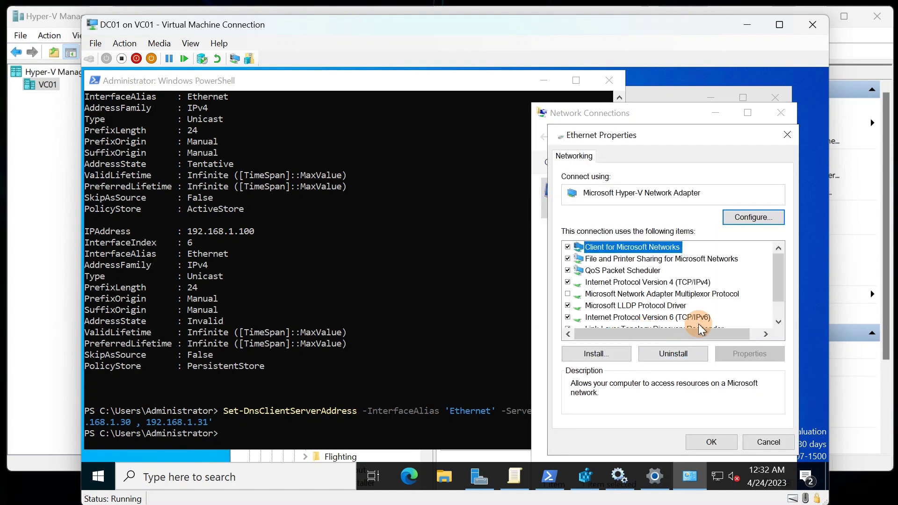
{"action": "left_click", "coordinate": [690, 282]}
{"action": "left_click", "coordinate": [739, 354]}
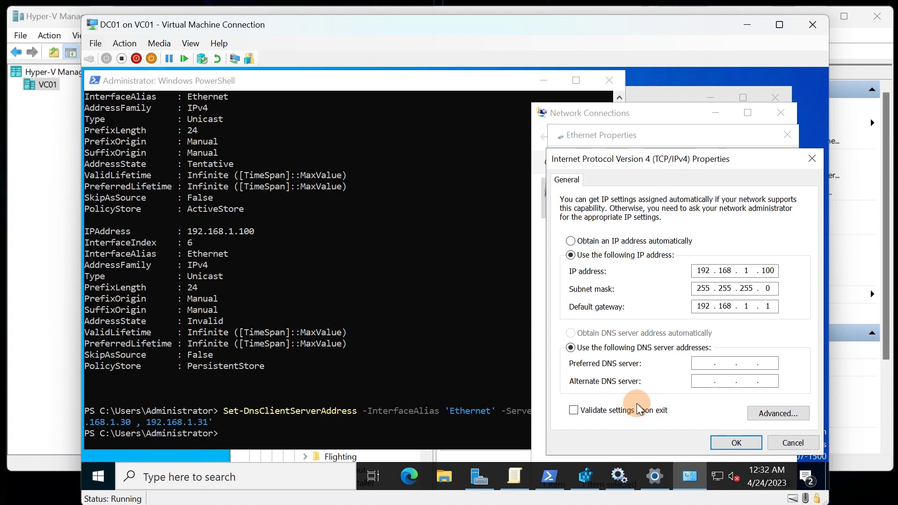
{"action": "left_click", "coordinate": [403, 423]}
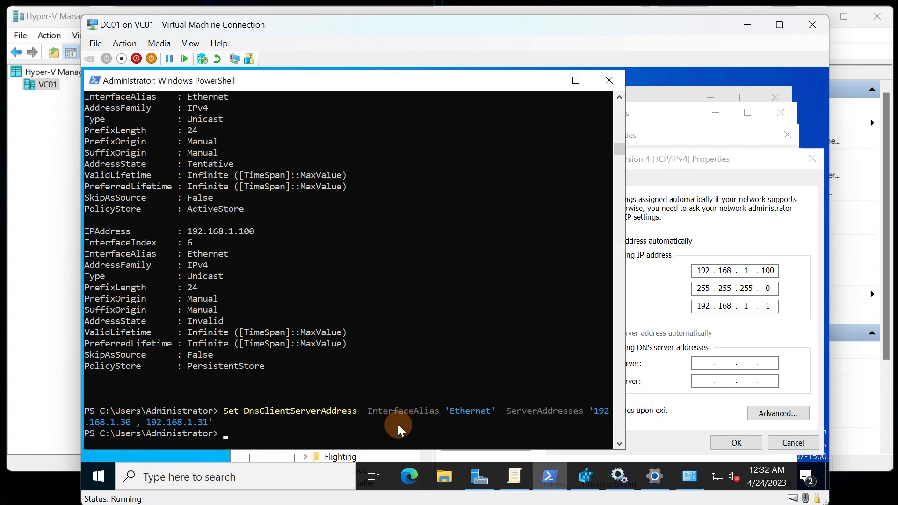
- Rerun the DNS command with the two addresses wrapped in parentheses
{"action": "key", "text": "Up"}
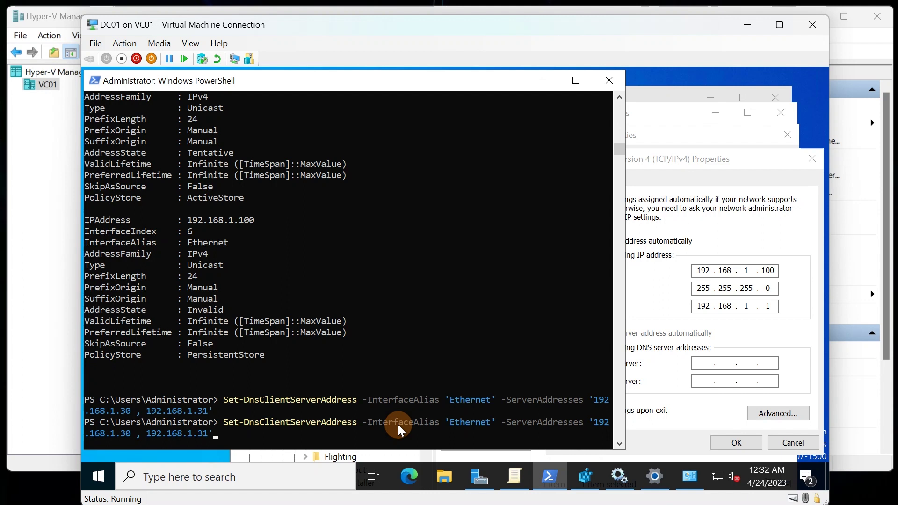
{"action": "type", "text": ")"}
{"action": "key", "text": "Left"}
{"action": "key", "text": "Left"}
{"action": "key", "text": "Left"}
{"action": "key", "text": "Left"}
{"action": "key", "text": "Left"}
{"action": "key", "text": "Left"}
{"action": "key", "text": "Left"}
{"action": "key", "text": "Left"}
{"action": "key", "text": "Left"}
{"action": "key", "text": "Left"}
{"action": "key", "text": "Left"}
{"action": "key", "text": "Left"}
{"action": "key", "text": "Left"}
{"action": "key", "text": "Left"}
{"action": "key", "text": "Left"}
{"action": "key", "text": "Left"}
{"action": "key", "text": "Right"}
{"action": "type", "text": "("}
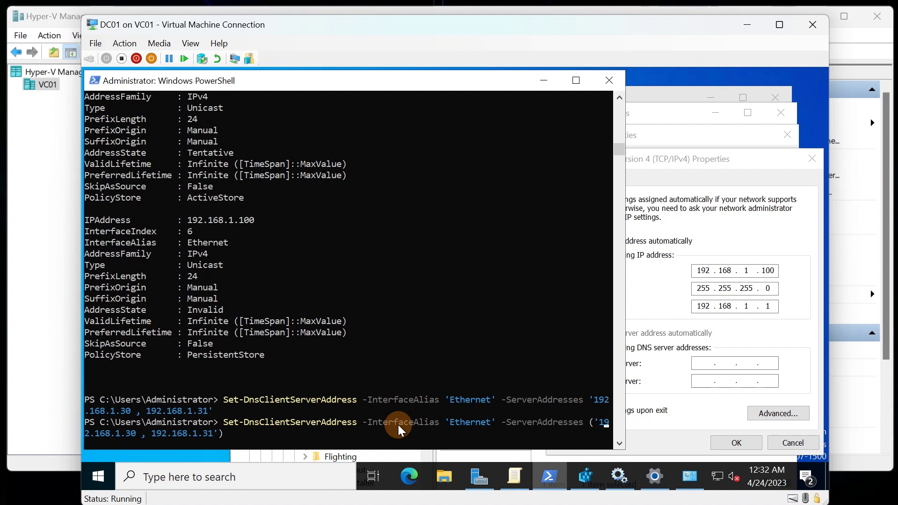
{"action": "key", "text": "Right"}
{"action": "key", "text": "Right"}
{"action": "key", "text": "Right"}
{"action": "key", "text": "Right"}
{"action": "key", "text": "Right"}
{"action": "key", "text": "Right"}
{"action": "key", "text": "Right"}
{"action": "key", "text": "Right"}
{"action": "key", "text": "Right"}
{"action": "key", "text": "Right"}
{"action": "key", "text": "Right"}
{"action": "key", "text": "Return"}
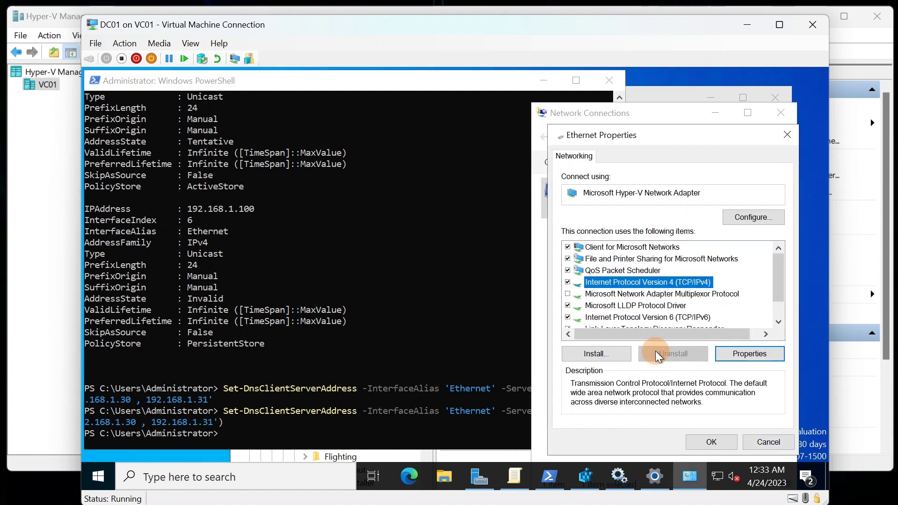
- Recheck the IPv4 DNS fields, close the dialogs unchanged and return to PowerShell
{"action": "left_click", "coordinate": [745, 354]}
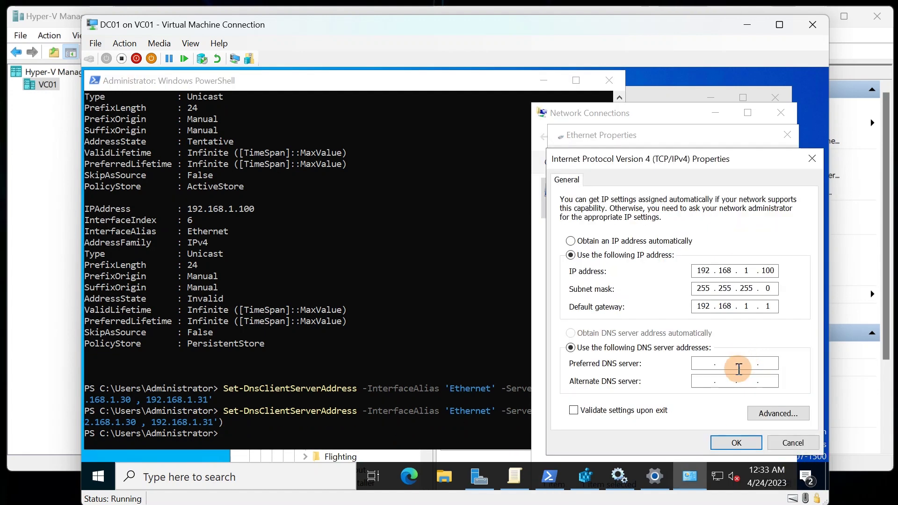
{"action": "left_click", "coordinate": [786, 440]}
{"action": "key", "text": "Escape"}
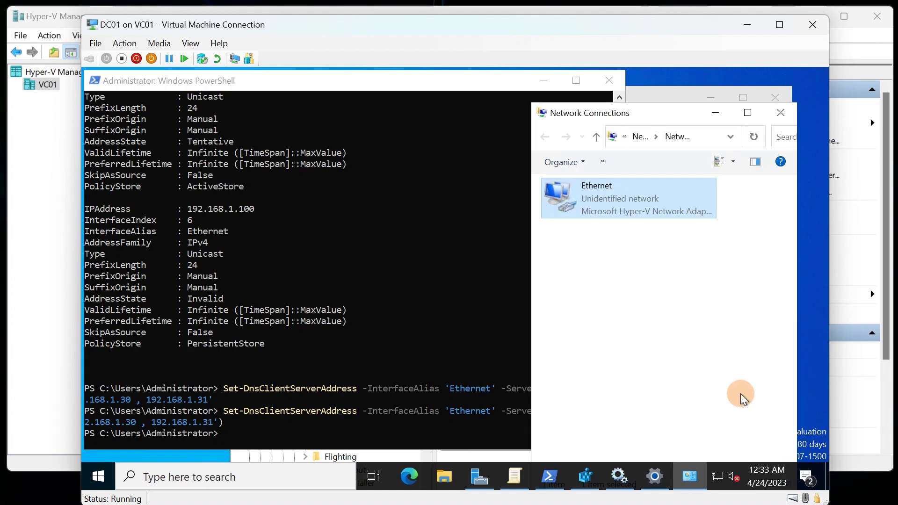
{"action": "right_click", "coordinate": [623, 204]}
{"action": "left_click", "coordinate": [660, 338]}
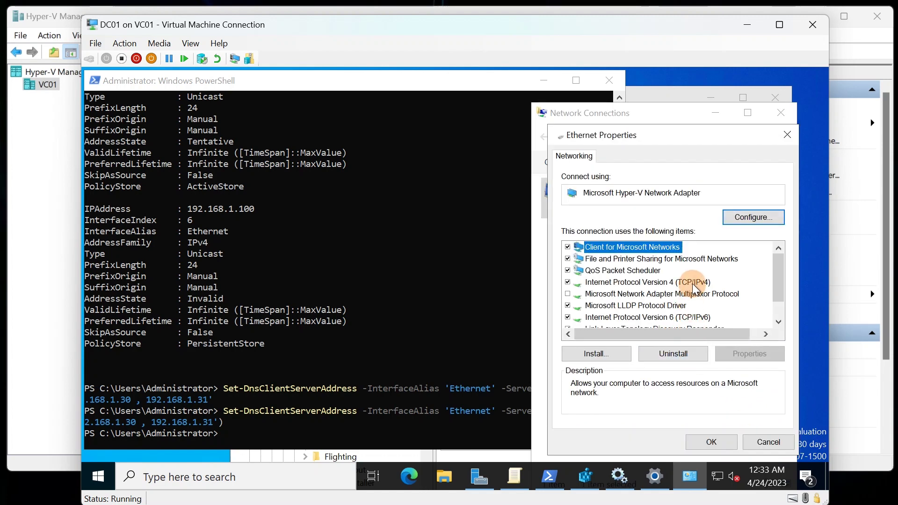
{"action": "left_click", "coordinate": [678, 282]}
{"action": "left_click", "coordinate": [736, 354]}
{"action": "left_click", "coordinate": [787, 450]}
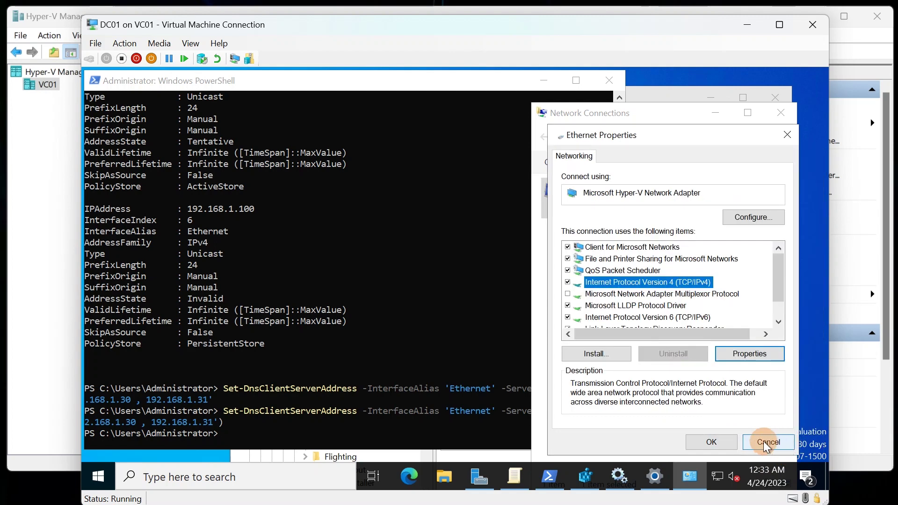
{"action": "left_click", "coordinate": [766, 440]}
{"action": "left_click", "coordinate": [262, 435]}
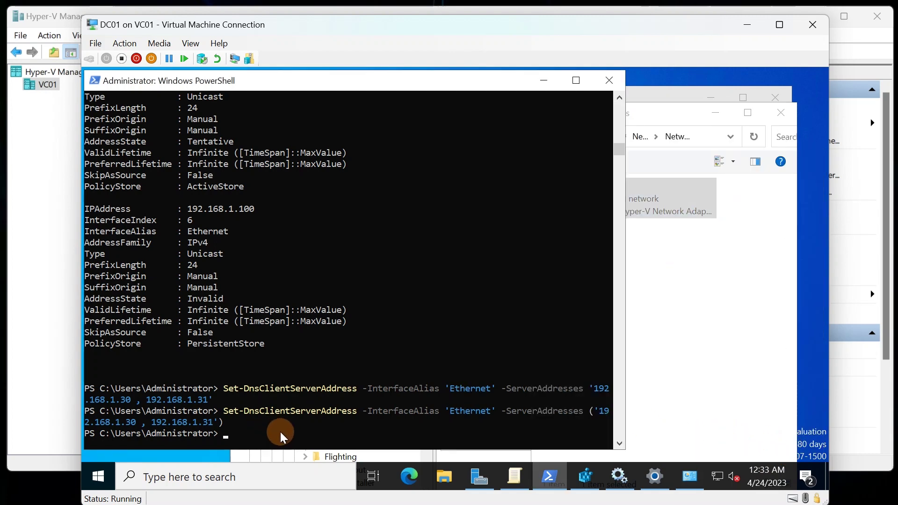
- Rerun the DNS command with the spaces around the comma removed
{"action": "key", "text": "Up"}
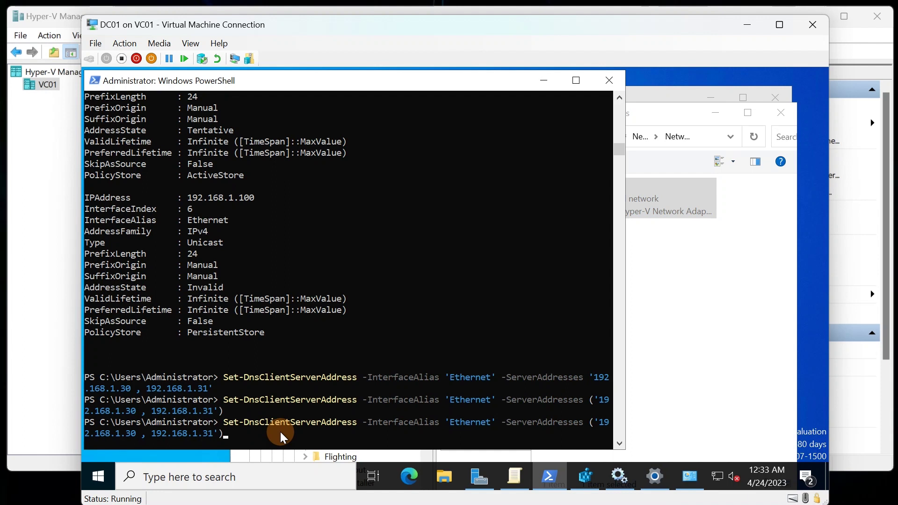
{"action": "key", "text": "Left"}
{"action": "key", "text": "Left"}
{"action": "key", "text": "Left"}
{"action": "key", "text": "Left"}
{"action": "key", "text": "Left"}
{"action": "key", "text": "Left"}
{"action": "key", "text": "Left"}
{"action": "key", "text": "Left"}
{"action": "key", "text": "Left"}
{"action": "key", "text": "Left"}
{"action": "key", "text": "Left"}
{"action": "key", "text": "Left"}
{"action": "key", "text": "Left"}
{"action": "key", "text": "Left"}
{"action": "key", "text": "BackSpace"}
{"action": "key", "text": "Left"}
{"action": "key", "text": "BackSpace"}
{"action": "key", "text": "Return"}
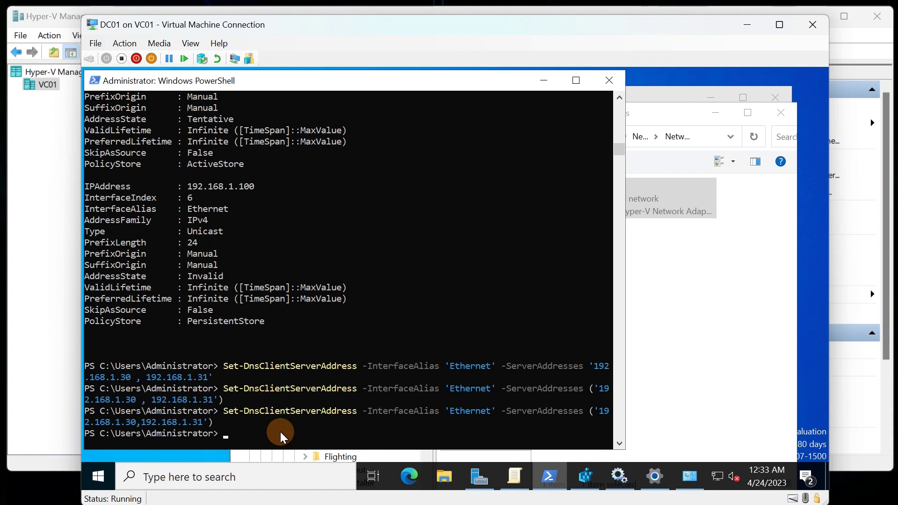
- Verify in Ethernet's IPv4 settings preferred DNS 192.168.1.30 and alternate 192.168.1.31
{"action": "left_click", "coordinate": [658, 315]}
{"action": "right_click", "coordinate": [606, 202]}
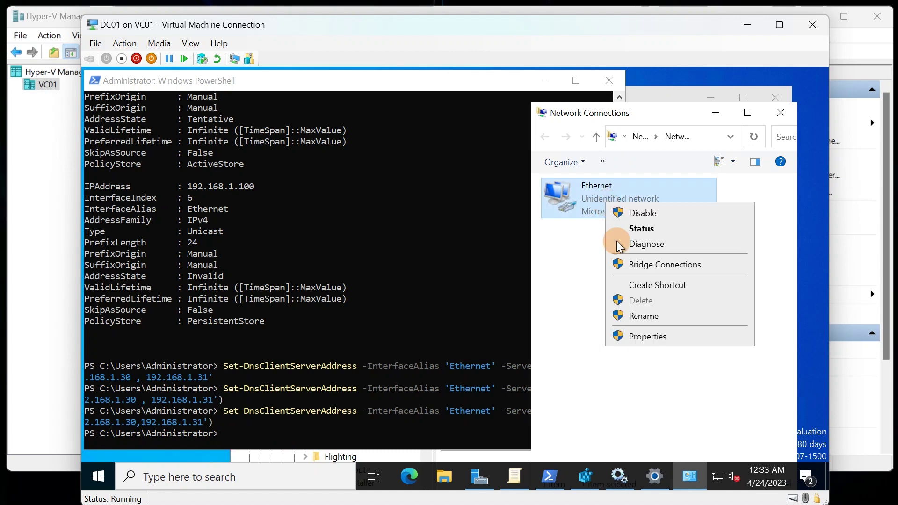
{"action": "left_click", "coordinate": [637, 339]}
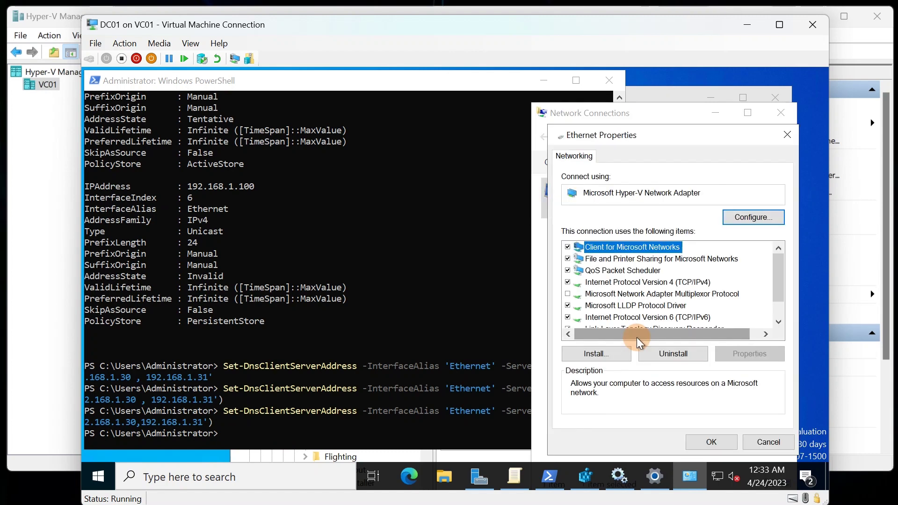
{"action": "left_click", "coordinate": [654, 282]}
{"action": "left_click", "coordinate": [743, 354]}
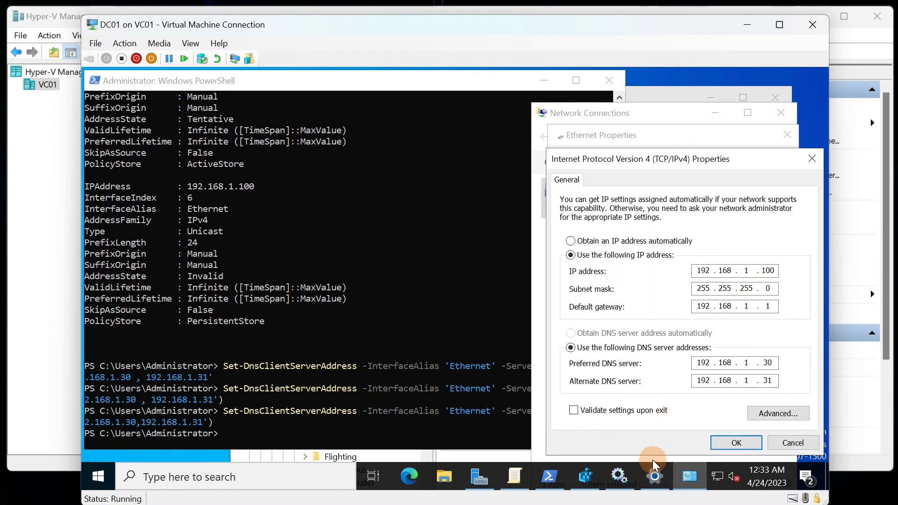
{"action": "left_click", "coordinate": [271, 431]}
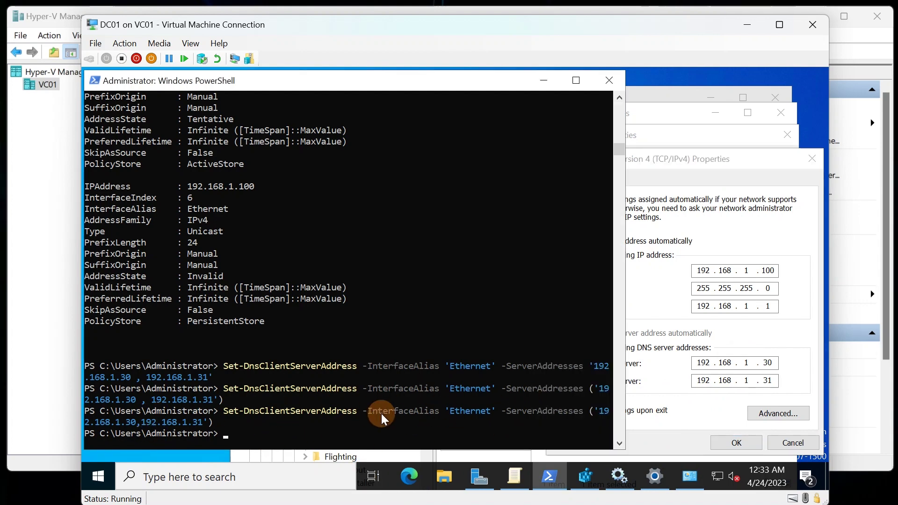
{"action": "left_click", "coordinate": [718, 409]}
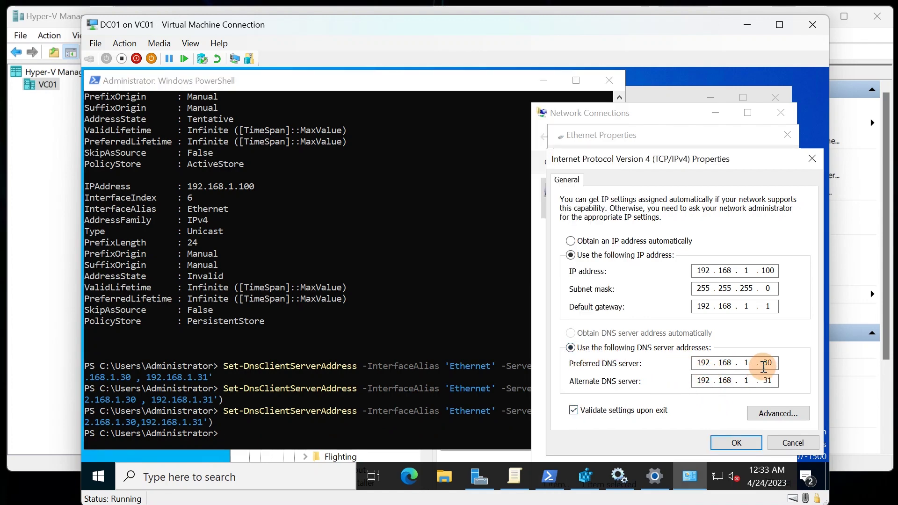
{"action": "left_click", "coordinate": [263, 428]}
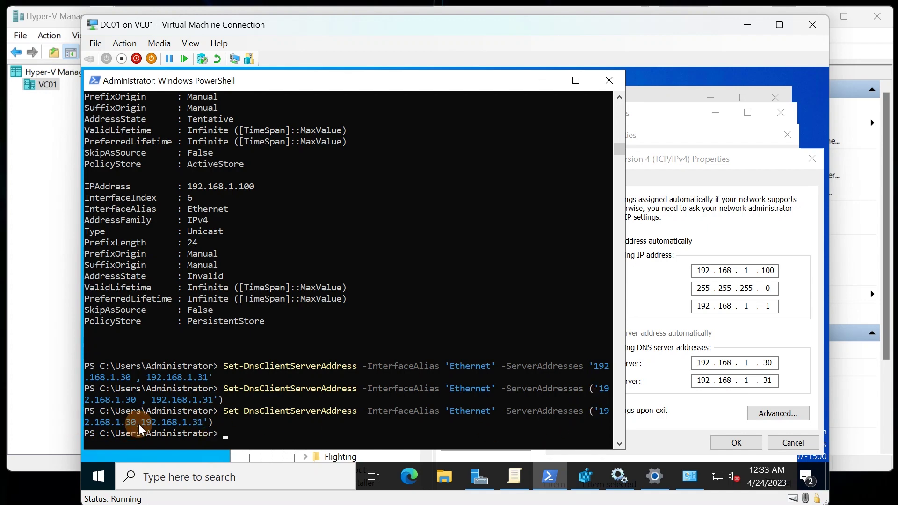
{"action": "left_click", "coordinate": [715, 415]}
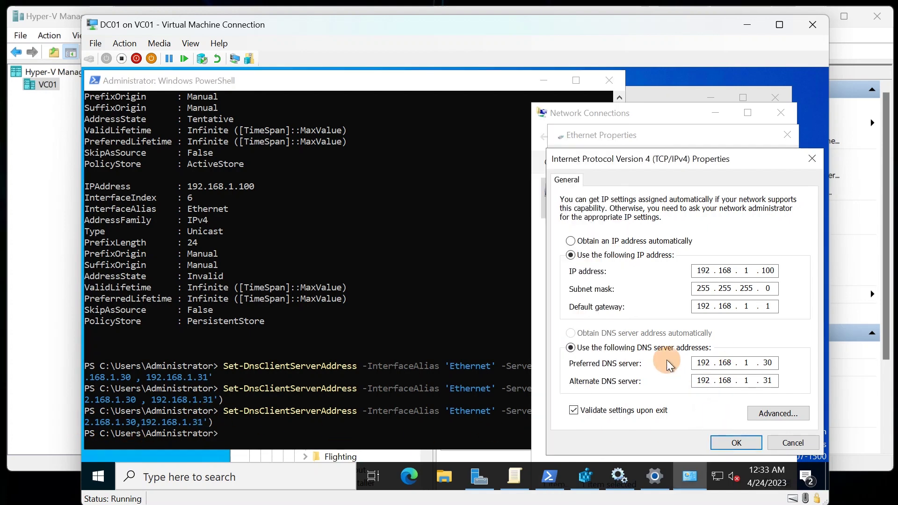
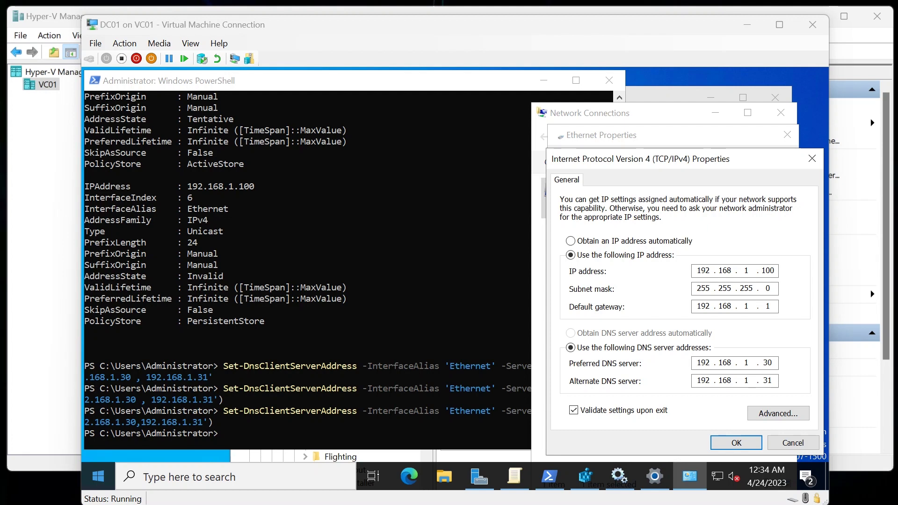
- Cancel the IPv4 and Ethernet Properties dialogs and close Network Connections, Settings and Registry Editor
{"action": "left_click", "coordinate": [791, 443]}
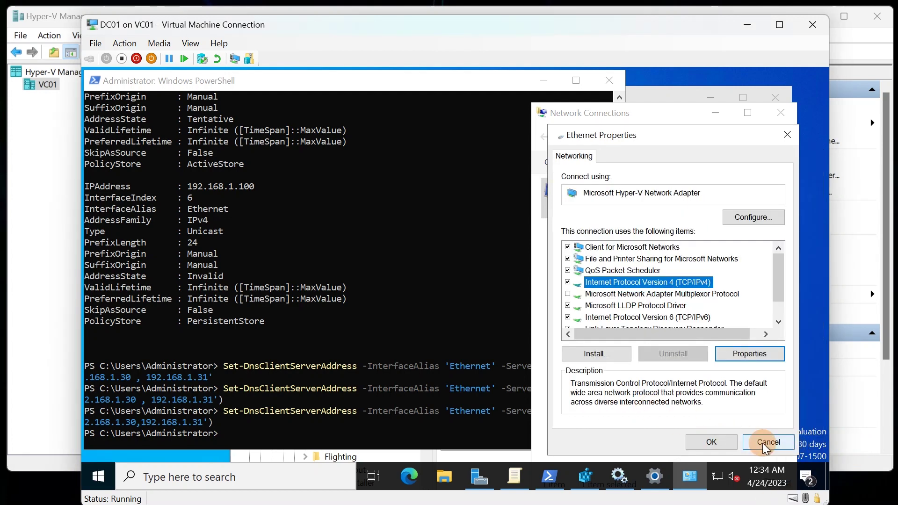
{"action": "left_click", "coordinate": [767, 442]}
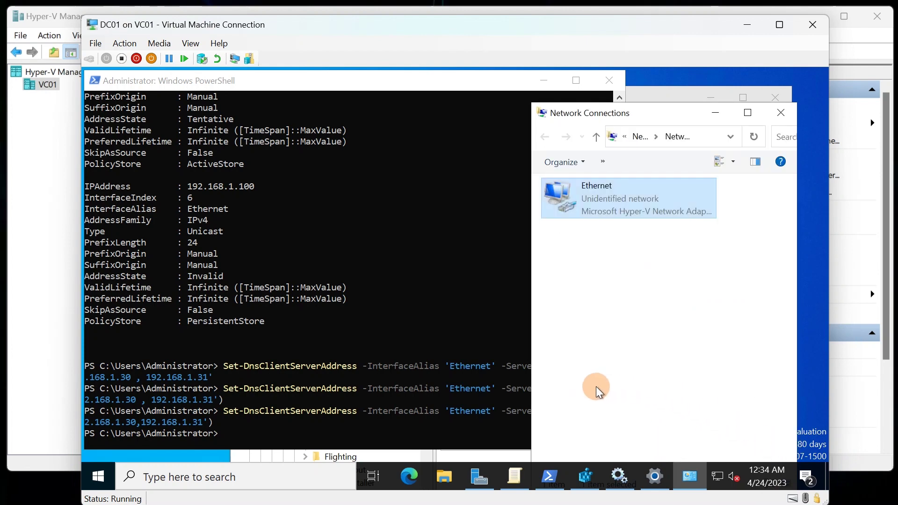
{"action": "left_click", "coordinate": [772, 117]}
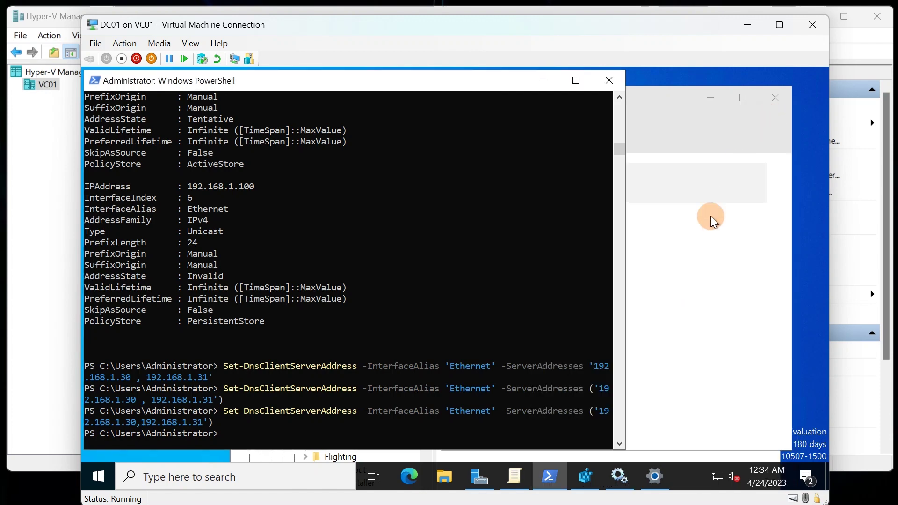
{"action": "left_click", "coordinate": [775, 98]}
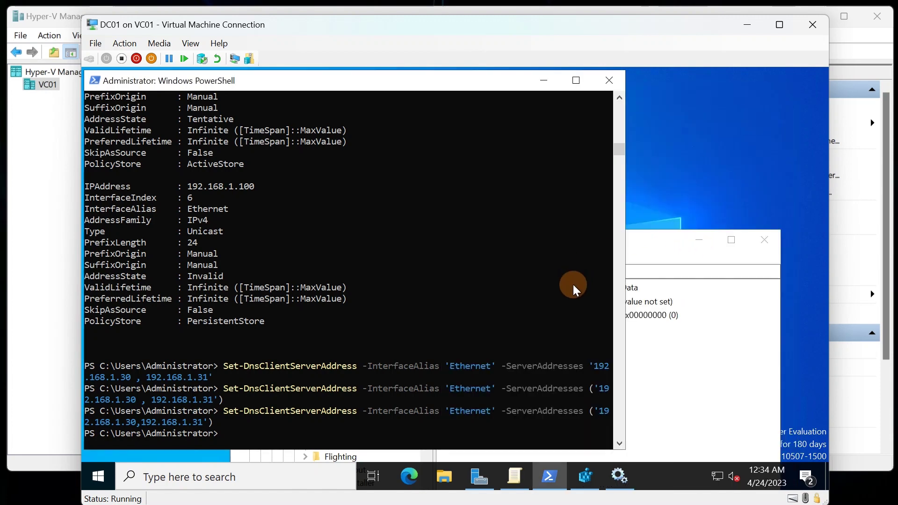
{"action": "left_click", "coordinate": [700, 236]}
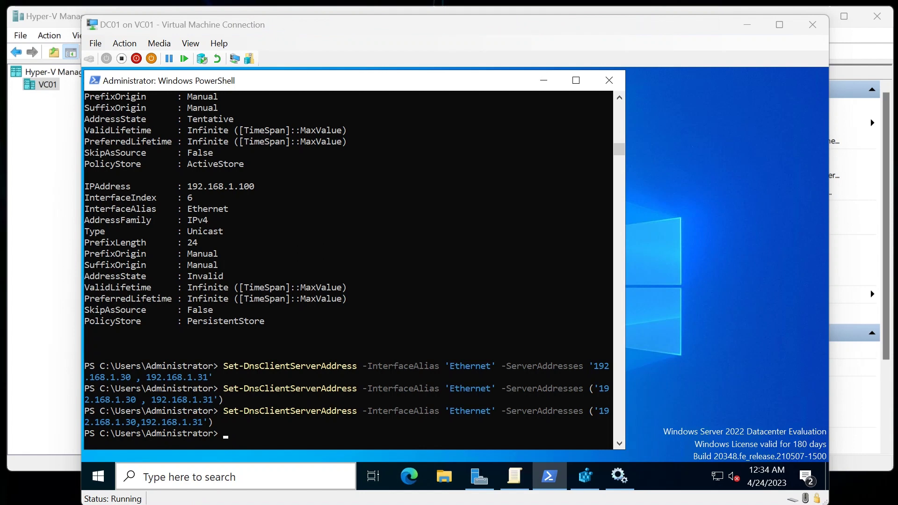
- Put focus on the PowerShell prompt, then bring up the Start menu
{"action": "left_click", "coordinate": [224, 438]}
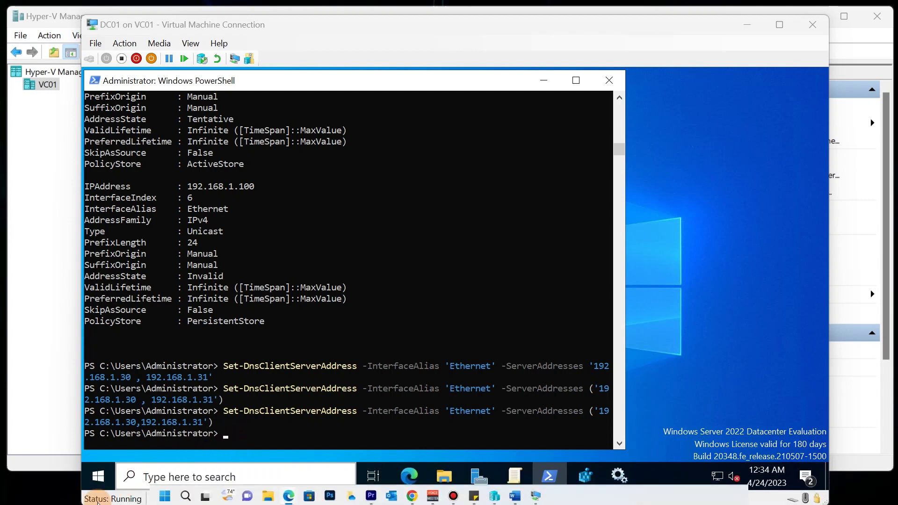
{"action": "left_click", "coordinate": [245, 432]}
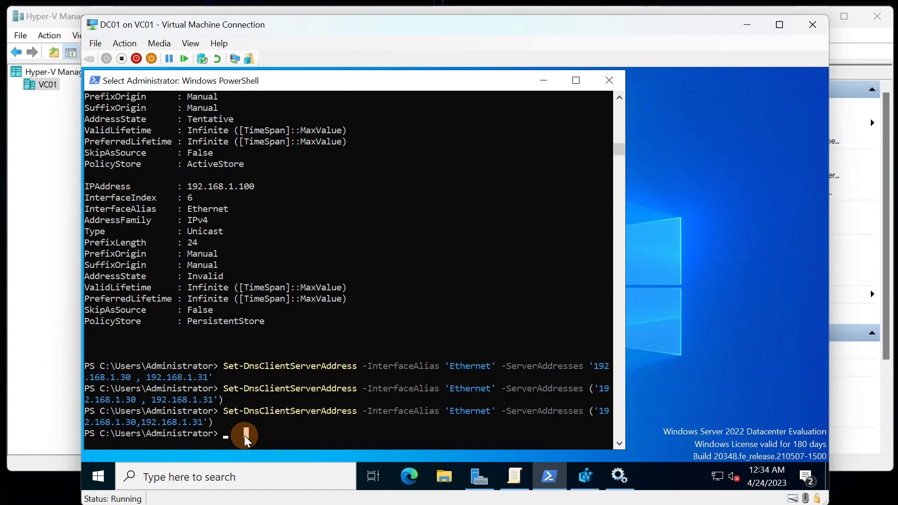
{"action": "left_click", "coordinate": [97, 475]}
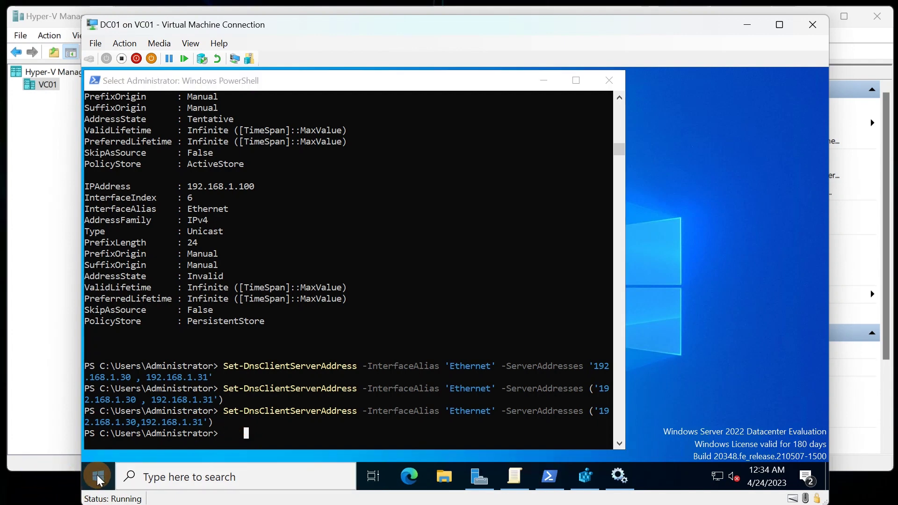
- Search Start for 'computer', open View your PC name, and select the device name WIN-MO9KTIFAGUC
{"action": "type", "text": "computer"}
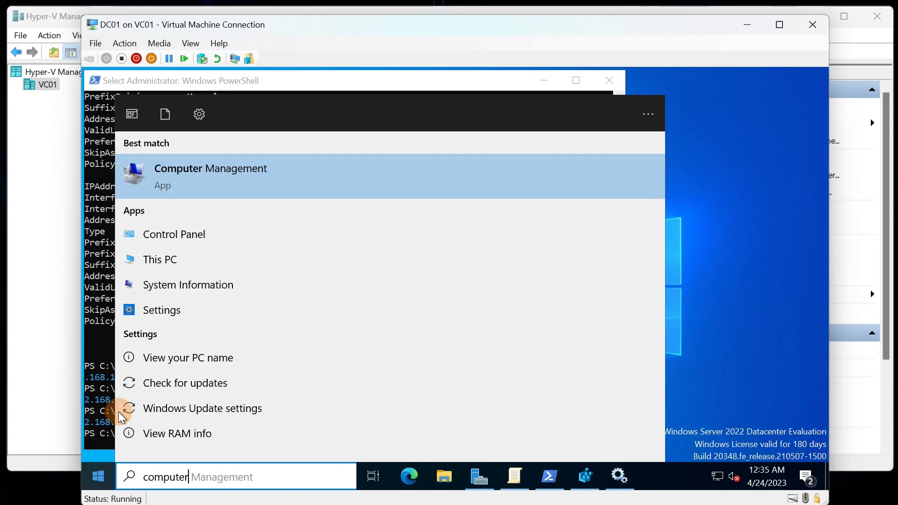
{"action": "left_click", "coordinate": [175, 361]}
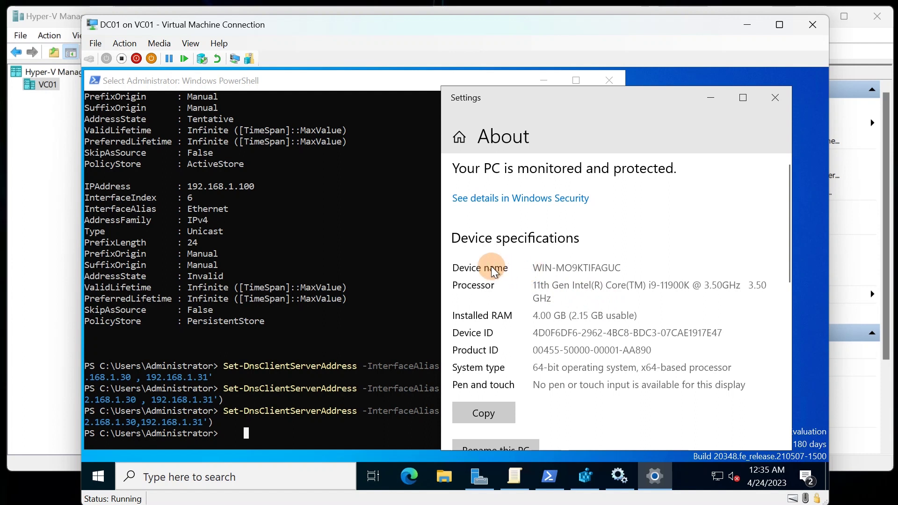
{"action": "left_click_drag", "start_coordinate": [533, 269], "coordinate": [622, 268]}
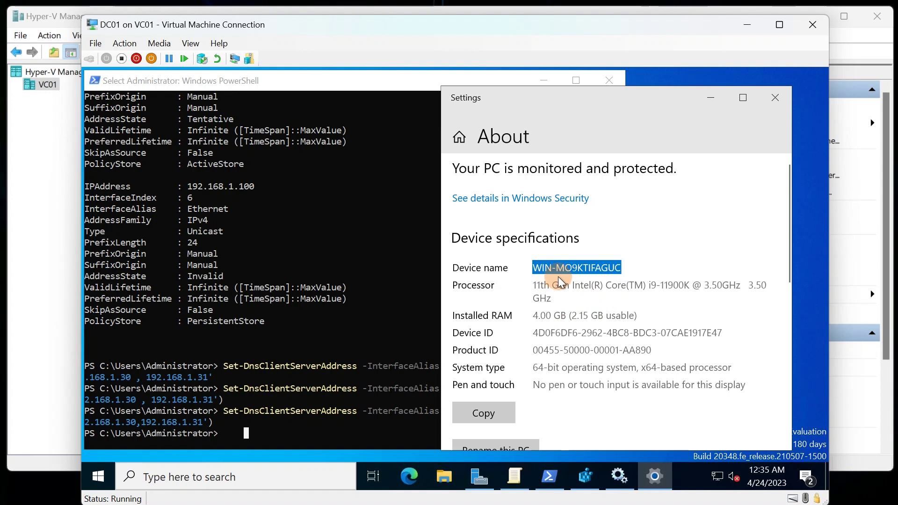
{"action": "scroll", "coordinate": [582, 374], "scroll_direction": "down", "scroll_amount": 5}
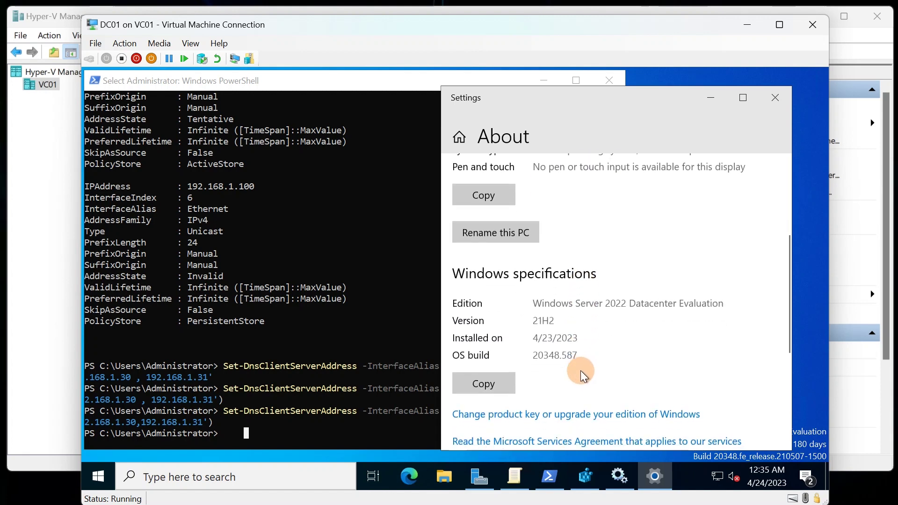
{"action": "scroll", "coordinate": [580, 372], "scroll_direction": "down", "scroll_amount": 3}
{"action": "scroll", "coordinate": [583, 373], "scroll_direction": "up", "scroll_amount": 4}
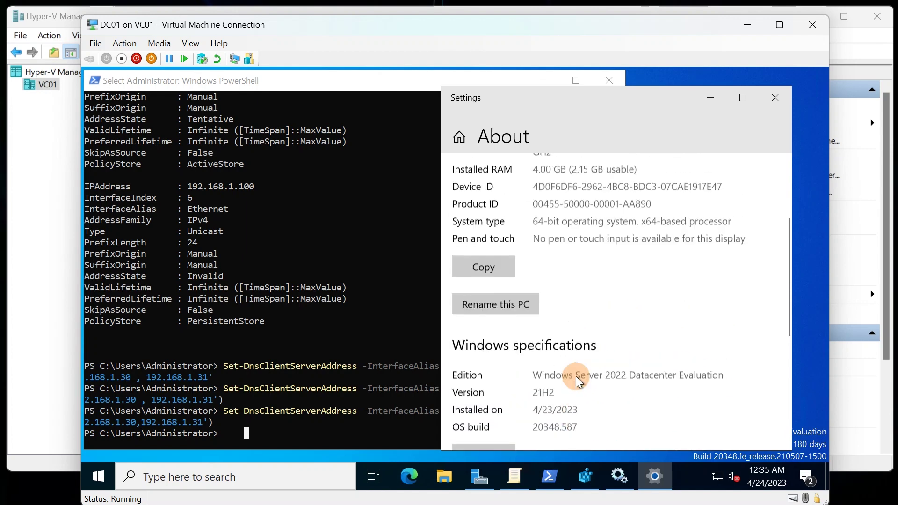
{"action": "scroll", "coordinate": [576, 377], "scroll_direction": "up", "scroll_amount": 4}
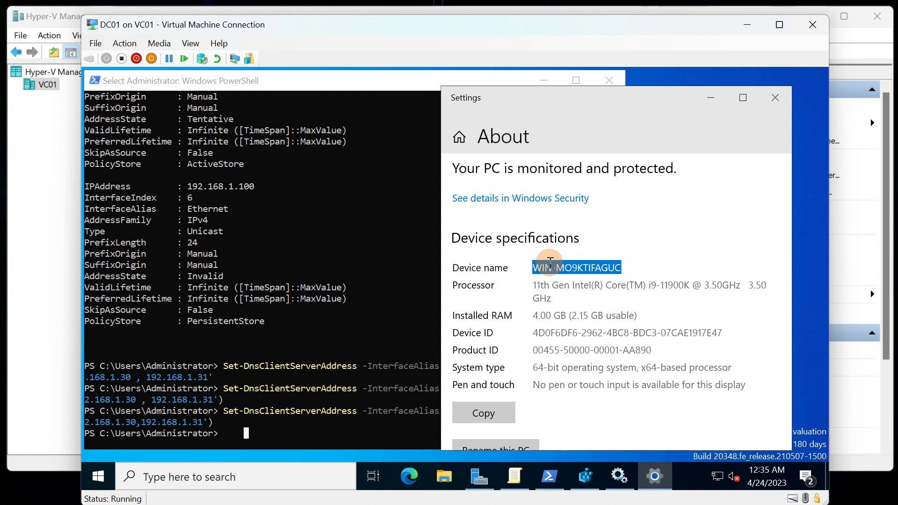
- Reselect the WIN-MO9KTIFAGUC device name on the About page, then return to PowerShell
{"action": "left_click", "coordinate": [229, 437]}
{"action": "left_click", "coordinate": [624, 260]}
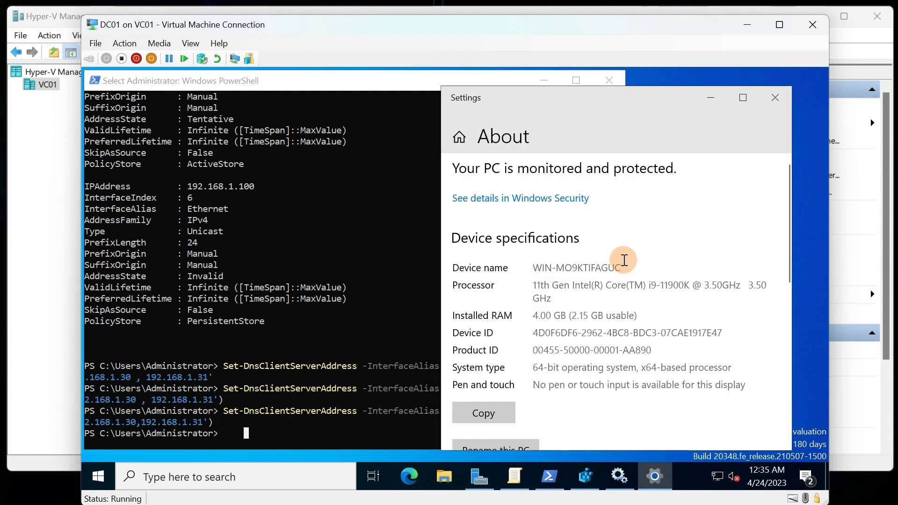
{"action": "left_click_drag", "start_coordinate": [538, 268], "coordinate": [615, 273]}
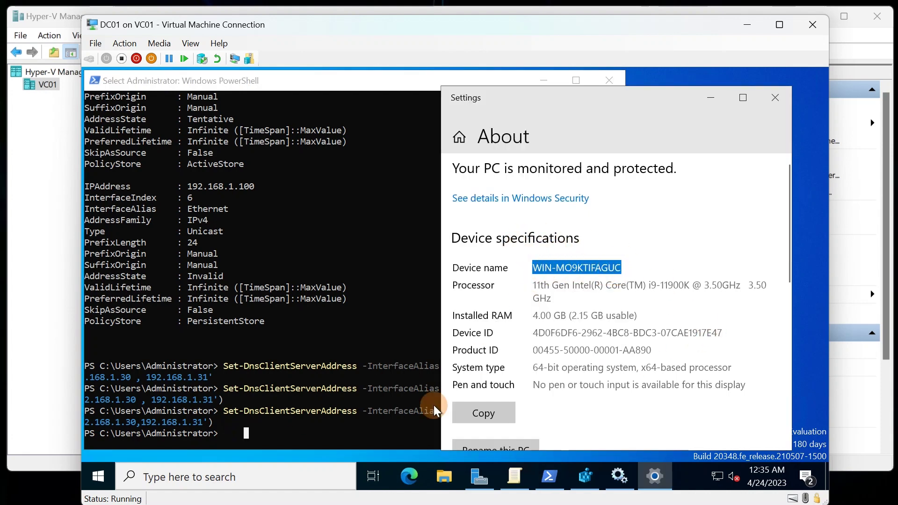
{"action": "mouse_move", "coordinate": [435, 503]}
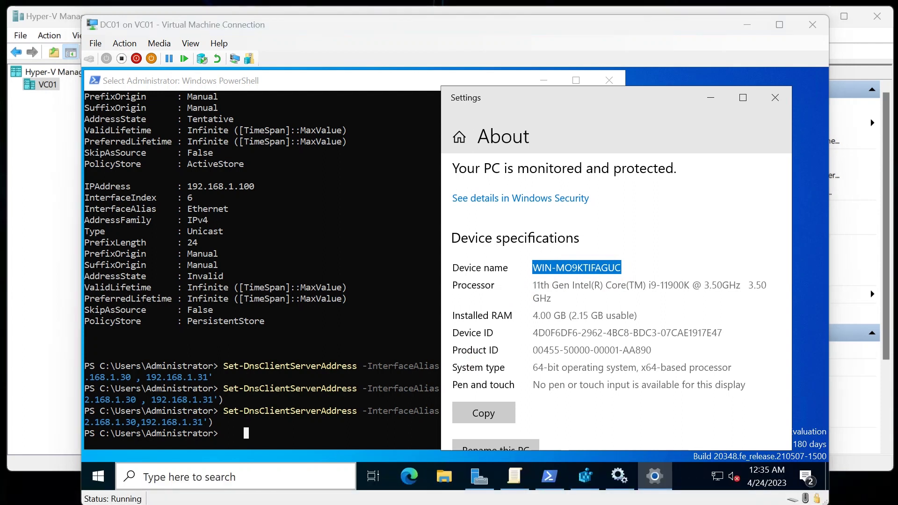
{"action": "left_click", "coordinate": [247, 432]}
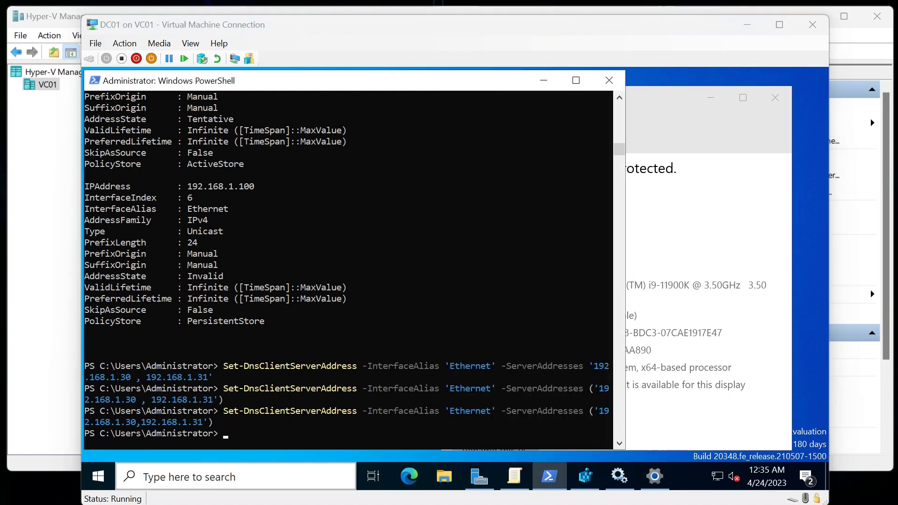
- Run Rename-Computer -NewName "DC01" in PowerShell, then bring the About page forward
{"action": "right_click", "coordinate": [256, 436]}
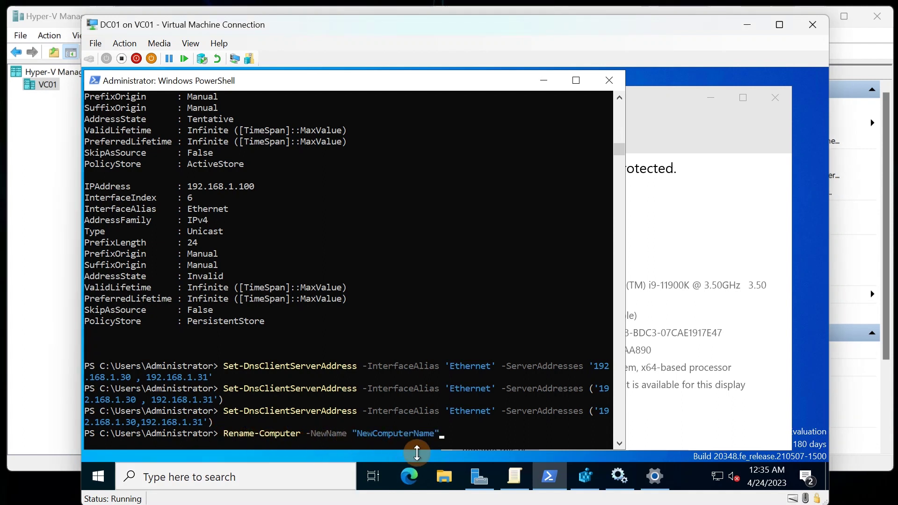
{"action": "key", "text": "Left"}
{"action": "key", "text": "BackSpace"}
{"action": "key", "text": "BackSpace"}
{"action": "key", "text": "BackSpace"}
{"action": "key", "text": "BackSpace"}
{"action": "key", "text": "BackSpace"}
{"action": "key", "text": "BackSpace"}
{"action": "key", "text": "BackSpace"}
{"action": "key", "text": "BackSpace"}
{"action": "key", "text": "BackSpace"}
{"action": "key", "text": "BackSpace"}
{"action": "key", "text": "BackSpace"}
{"action": "key", "text": "BackSpace"}
{"action": "key", "text": "BackSpace"}
{"action": "key", "text": "BackSpace"}
{"action": "key", "text": "BackSpace"}
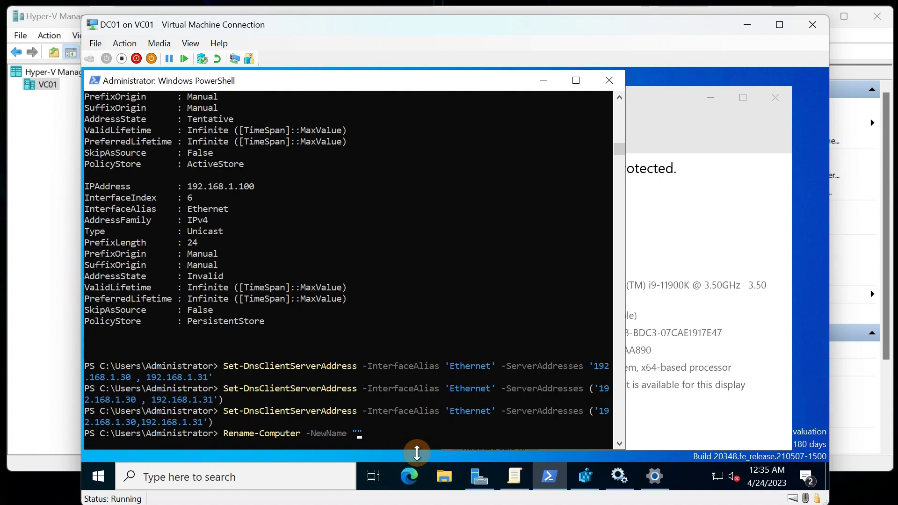
{"action": "type", "text": "DC01"}
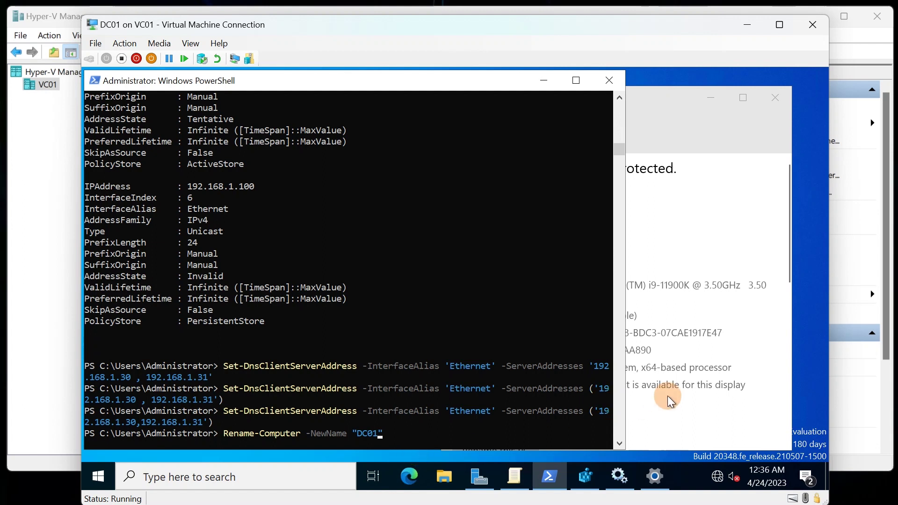
{"action": "left_click", "coordinate": [405, 438]}
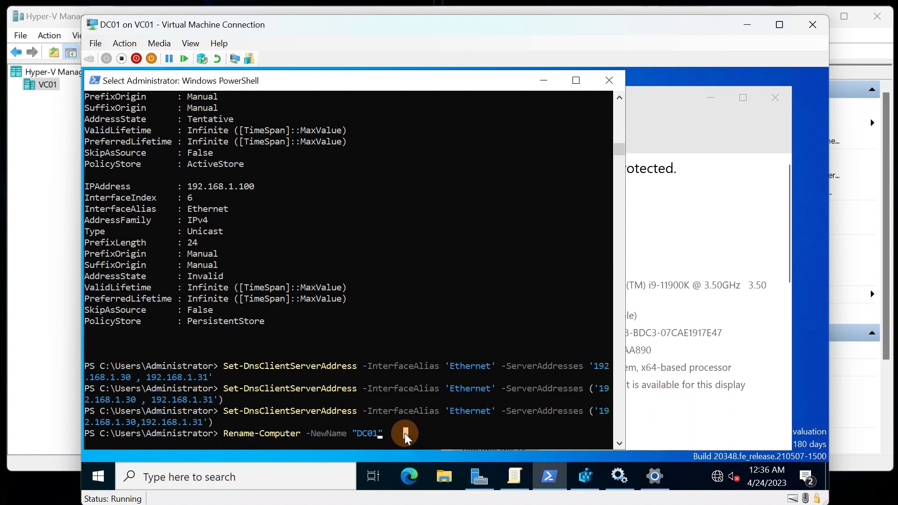
{"action": "right_click", "coordinate": [405, 433]}
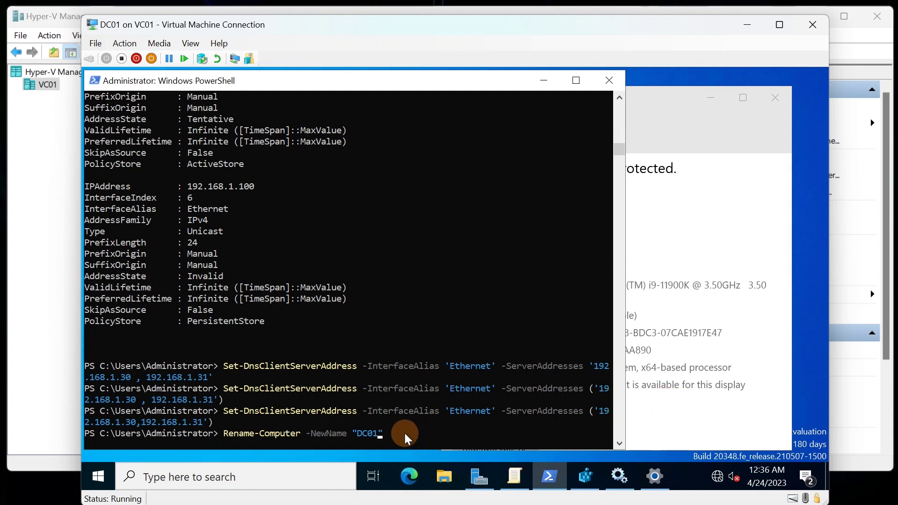
{"action": "key", "text": "Return"}
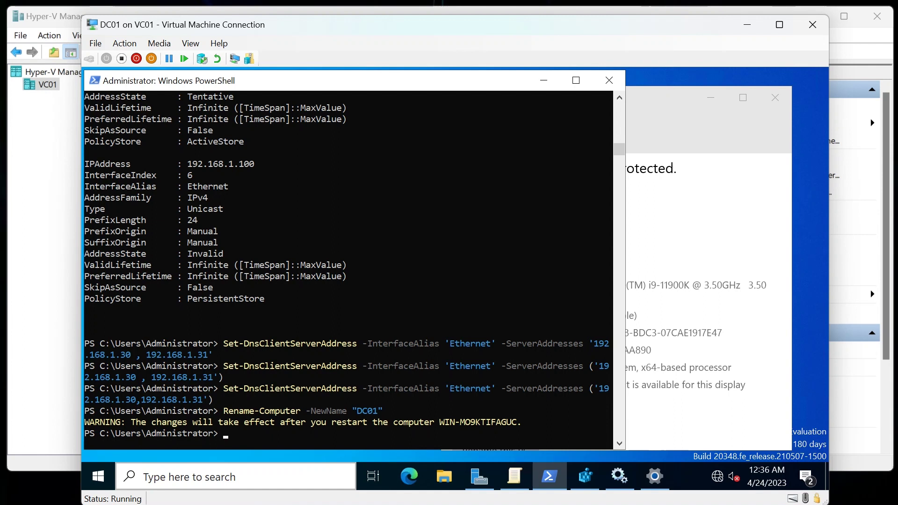
{"action": "left_click", "coordinate": [672, 437]}
{"action": "left_click", "coordinate": [692, 172]}
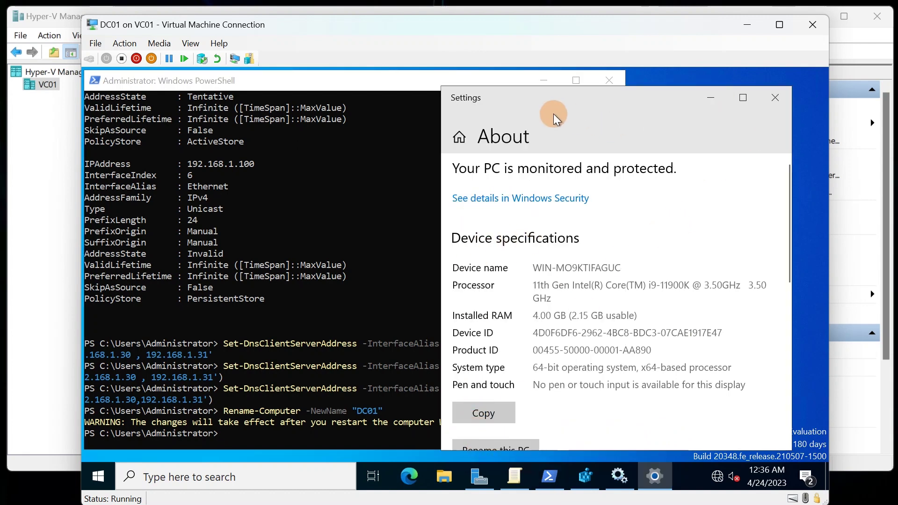
- Reopen View your PC name and select WIN-MO9KTIFAGUC, with DC01 listed as pending
{"action": "left_click", "coordinate": [775, 98]}
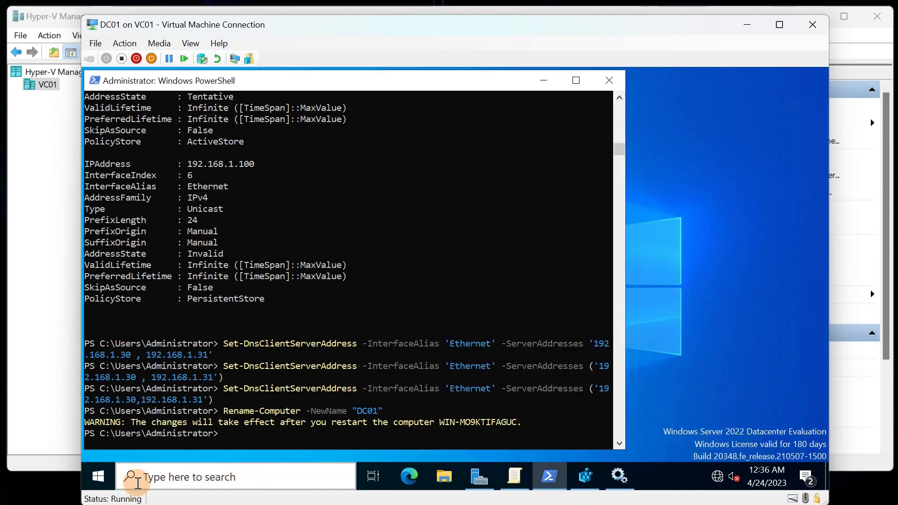
{"action": "mouse_move", "coordinate": [29, 494]}
{"action": "left_click", "coordinate": [97, 476]}
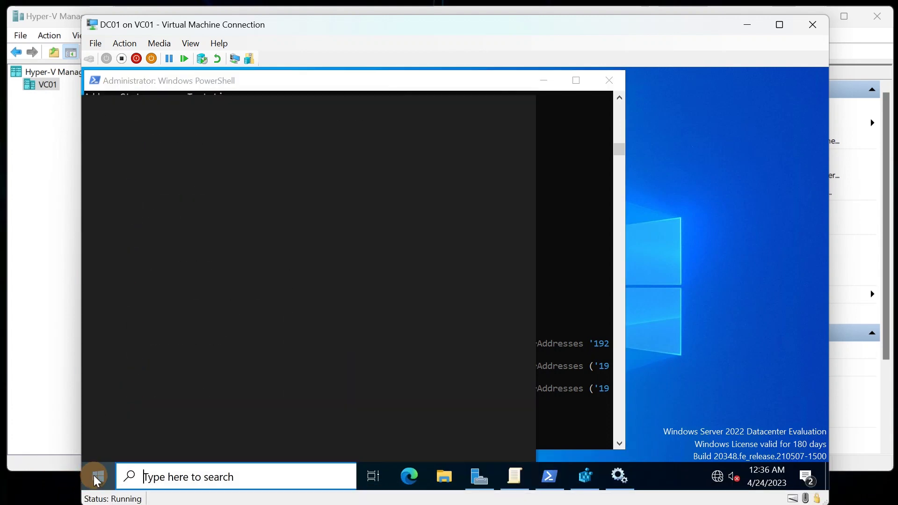
{"action": "type", "text": "comop"}
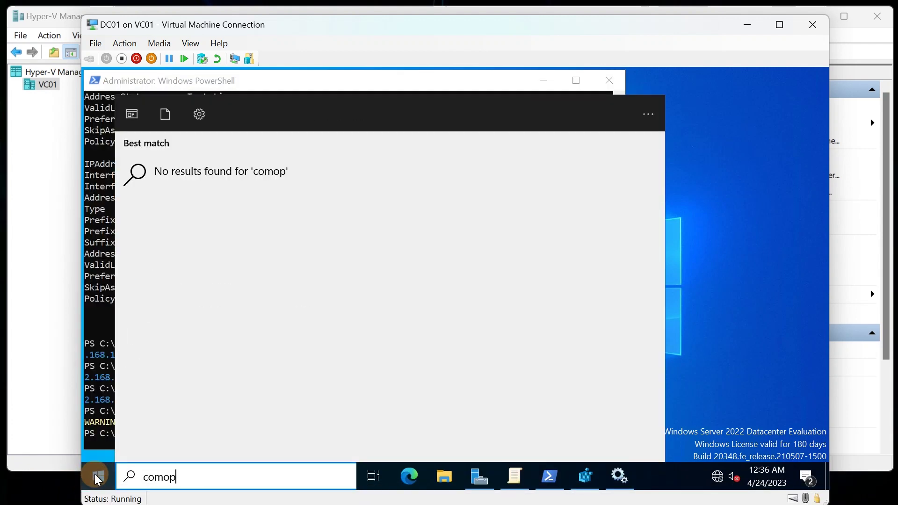
{"action": "key", "text": "BackSpace"}
{"action": "key", "text": "BackSpace"}
{"action": "left_click", "coordinate": [224, 234]}
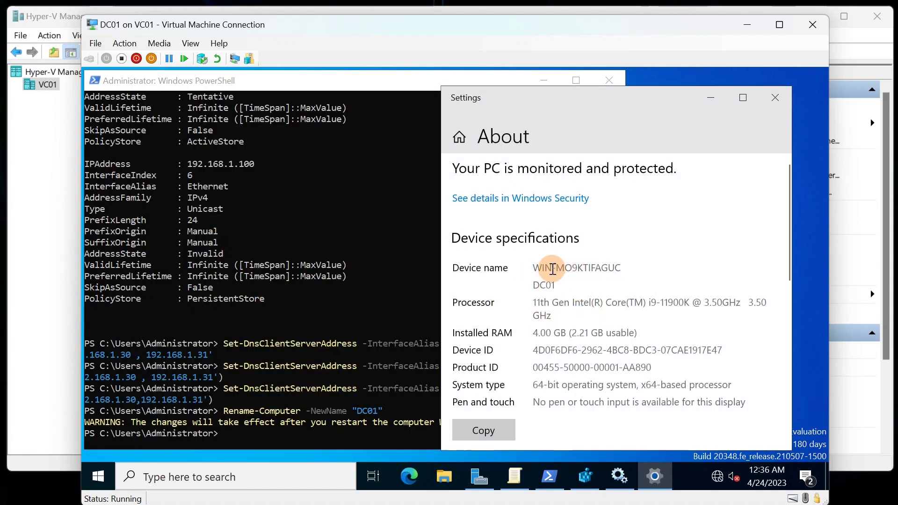
{"action": "left_click_drag", "start_coordinate": [536, 271], "coordinate": [622, 267]}
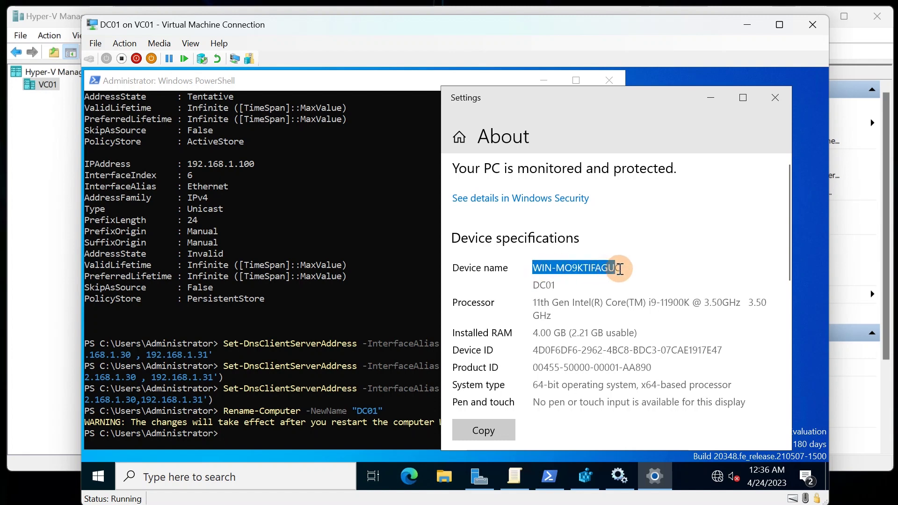
{"action": "scroll", "coordinate": [609, 299], "scroll_direction": "down", "scroll_amount": 10}
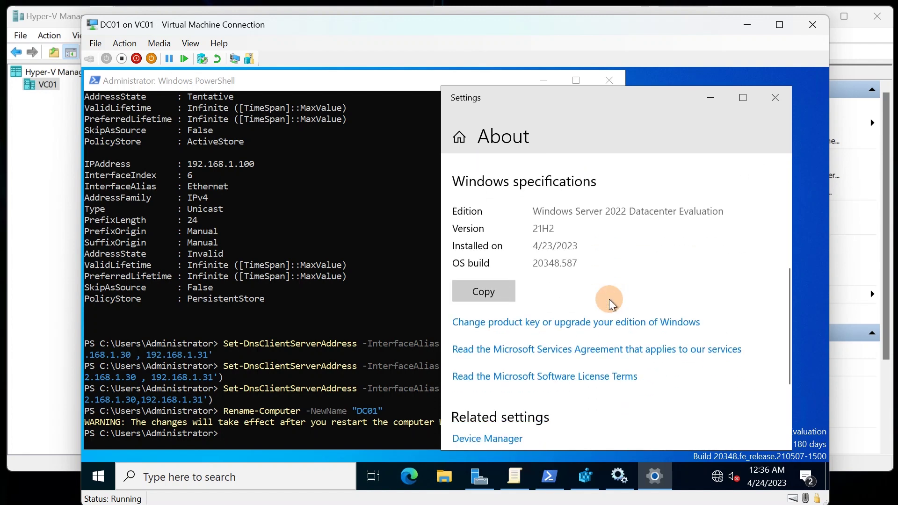
{"action": "scroll", "coordinate": [609, 299], "scroll_direction": "up", "scroll_amount": 5}
{"action": "scroll", "coordinate": [608, 302], "scroll_direction": "down", "scroll_amount": 5}
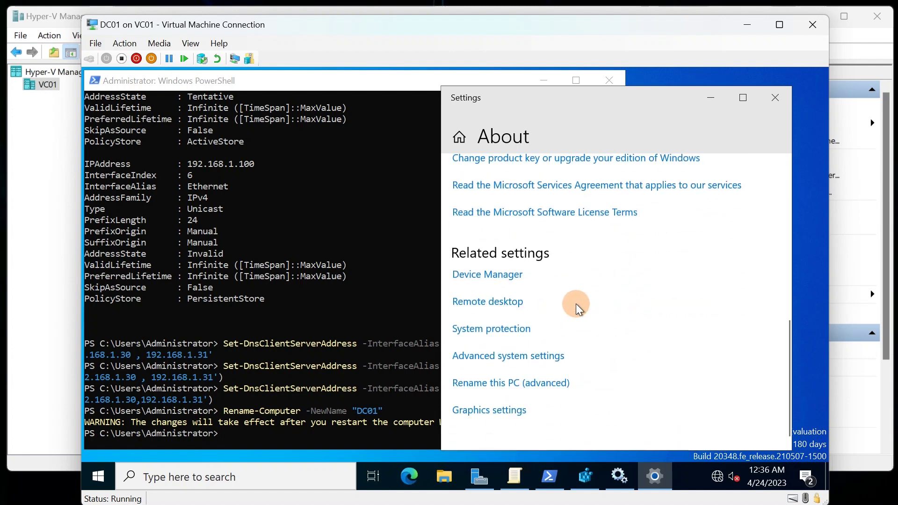
- Check Full computer name DC01 under Rename this PC (advanced), then close Settings and System Properties
{"action": "left_click", "coordinate": [520, 386]}
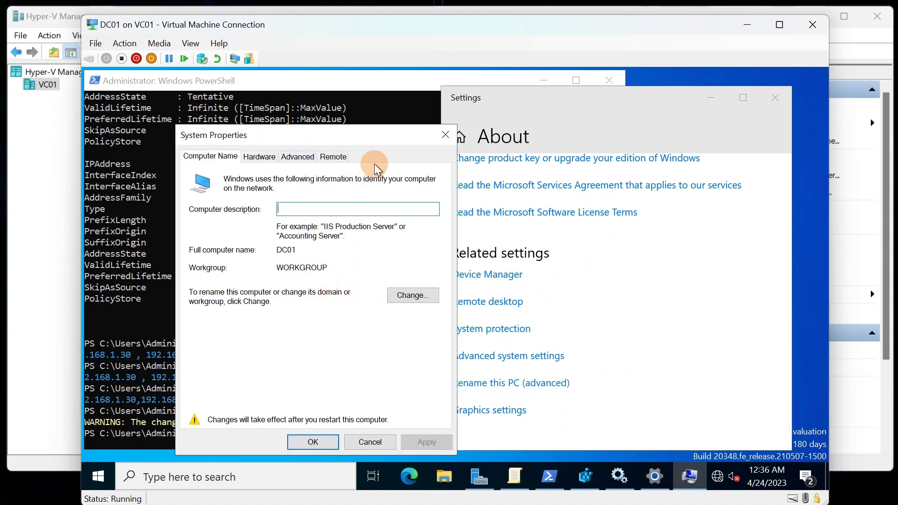
{"action": "left_click_drag", "start_coordinate": [385, 137], "coordinate": [365, 122]}
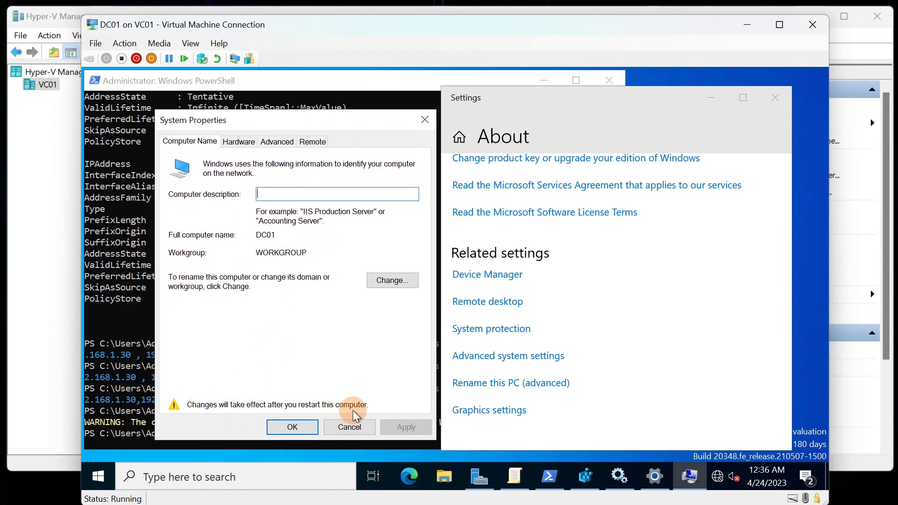
{"action": "scroll", "coordinate": [535, 302], "scroll_direction": "up", "scroll_amount": 5}
{"action": "scroll", "coordinate": [535, 304], "scroll_direction": "up", "scroll_amount": 5}
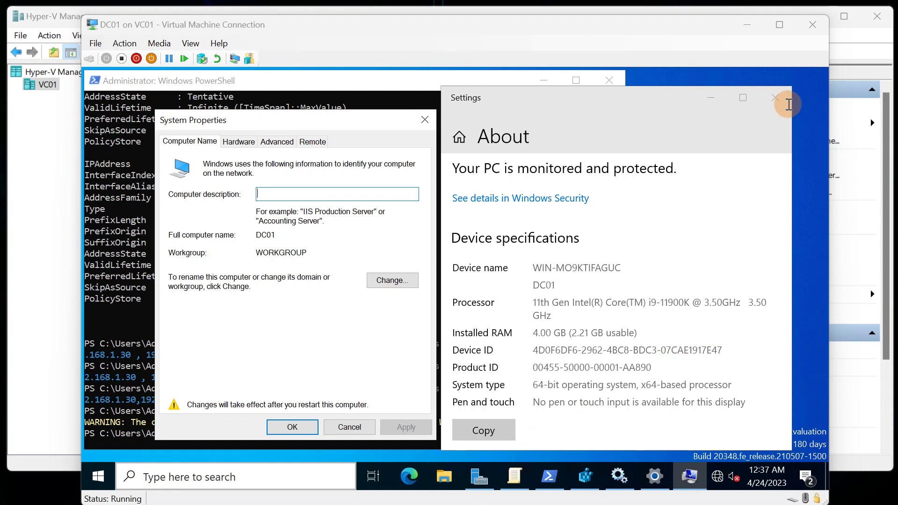
{"action": "left_click", "coordinate": [775, 98]}
{"action": "left_click_drag", "start_coordinate": [375, 120], "coordinate": [751, 85]}
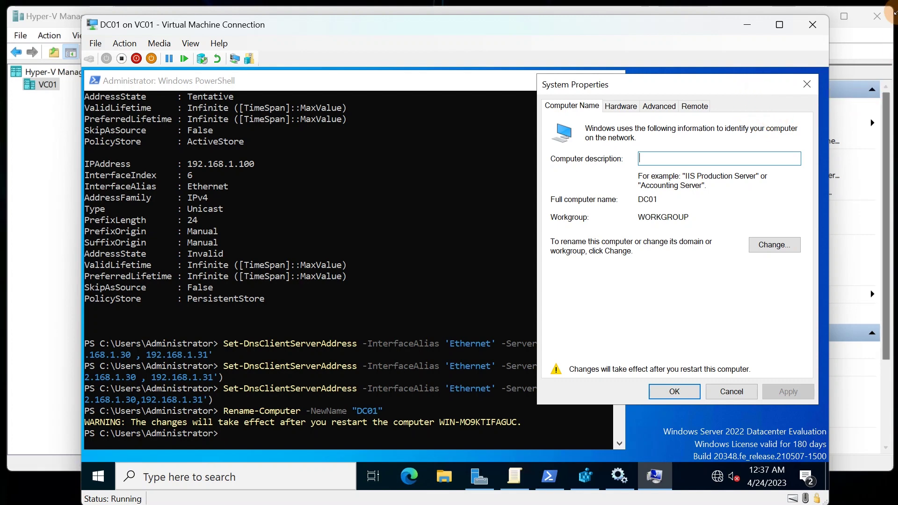
{"action": "left_click", "coordinate": [806, 86]}
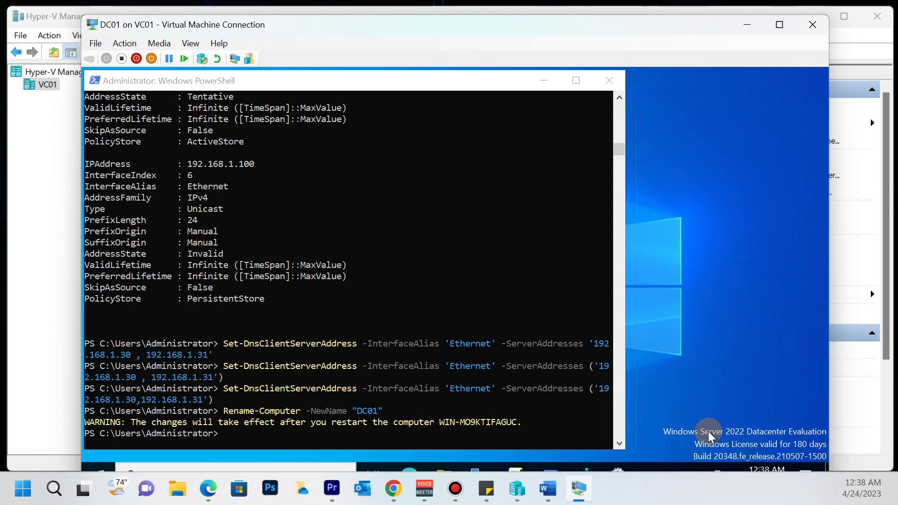
- Open Ethernet settings from the tray, showing Unidentified network with no internet, after viewing advanced sharing options
{"action": "left_click", "coordinate": [716, 475]}
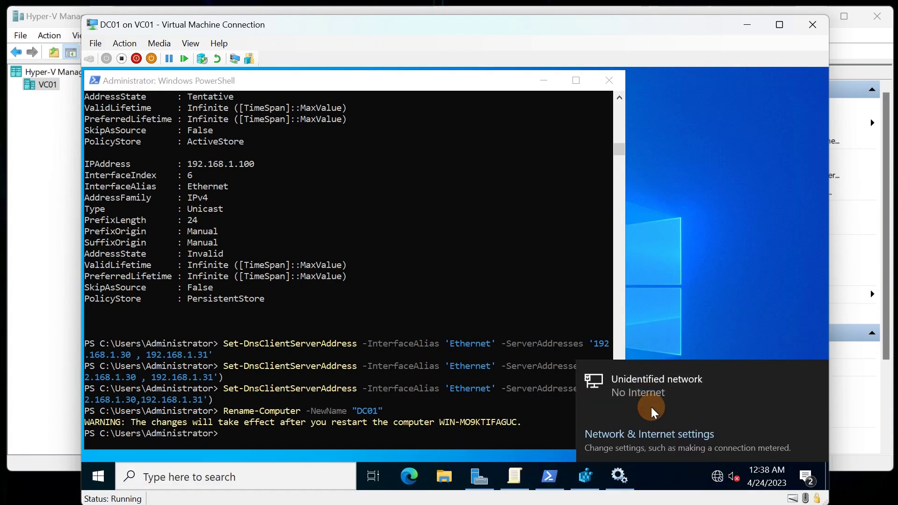
{"action": "left_click", "coordinate": [651, 401]}
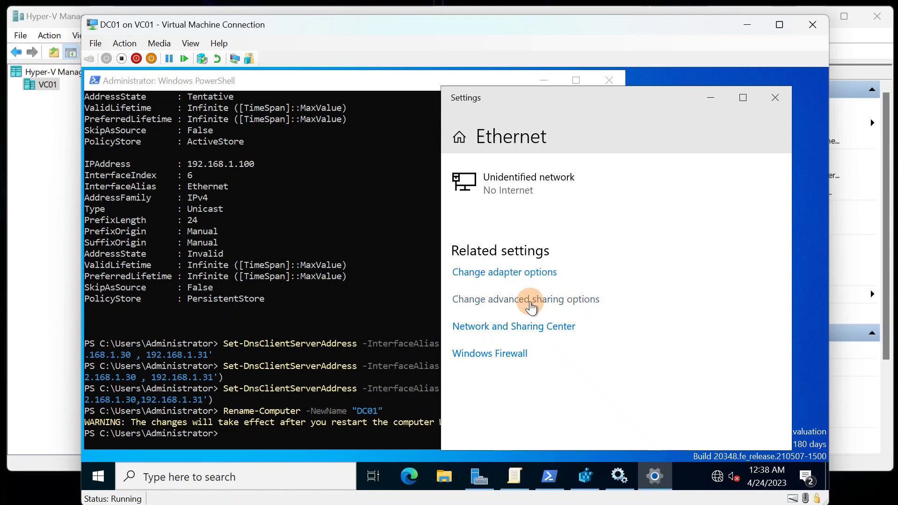
{"action": "left_click", "coordinate": [531, 307]}
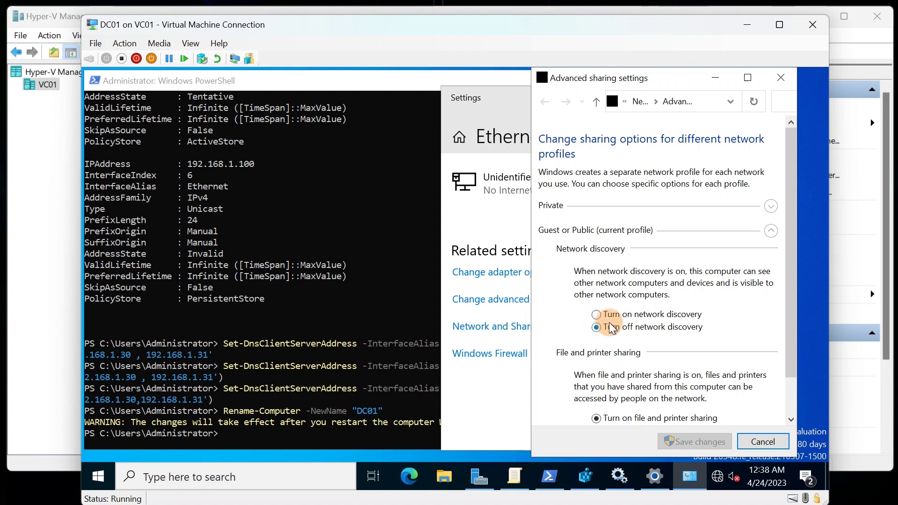
{"action": "left_click", "coordinate": [780, 79]}
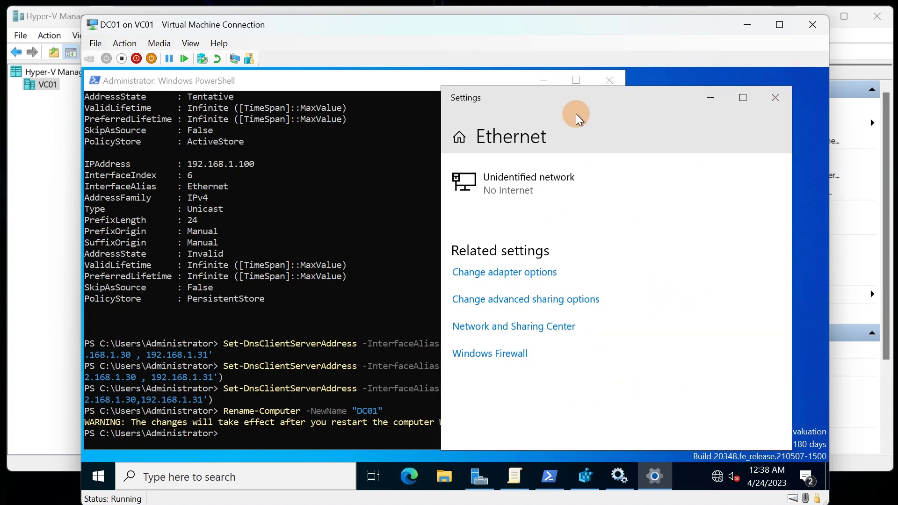
{"action": "left_click_drag", "start_coordinate": [672, 99], "coordinate": [702, 83]}
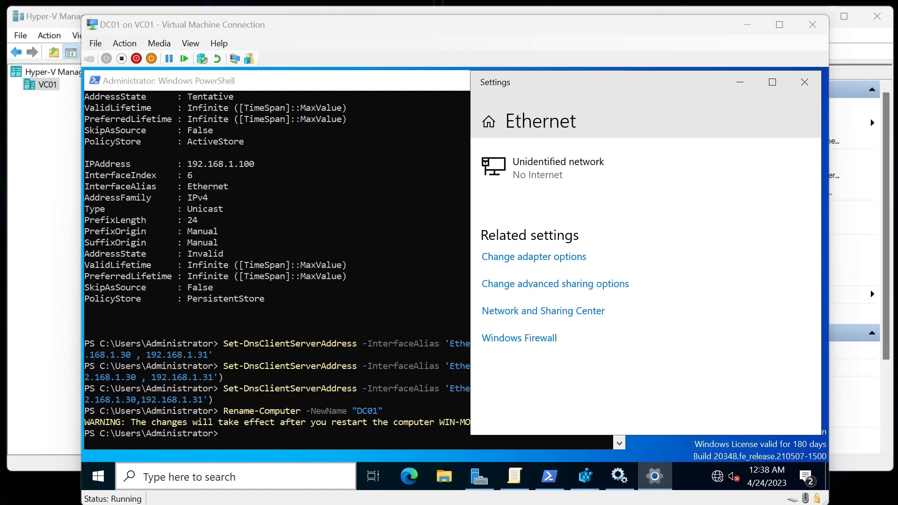
- Run Set-NetDiscovery -DiscoverFileShares $true -DiscoverComputers $true, which PowerShell reports as unrecognized
{"action": "right_click", "coordinate": [257, 433]}
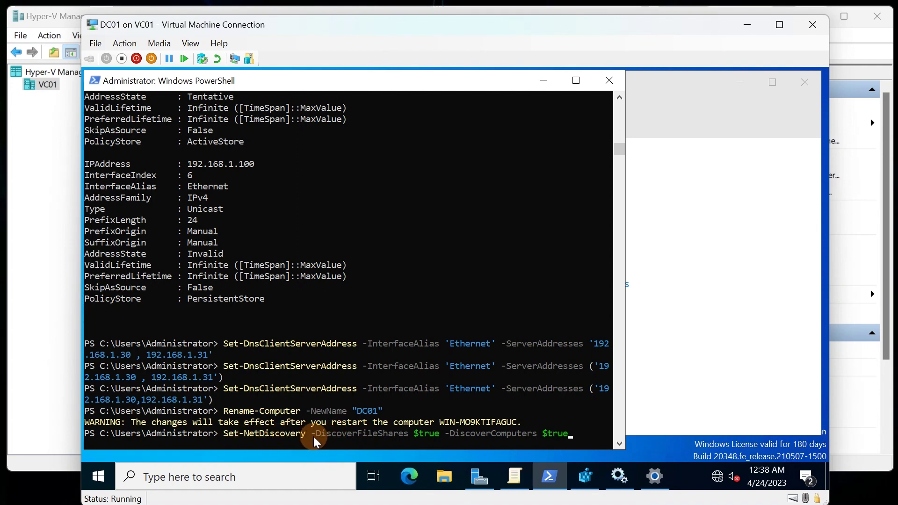
{"action": "key", "text": "Return"}
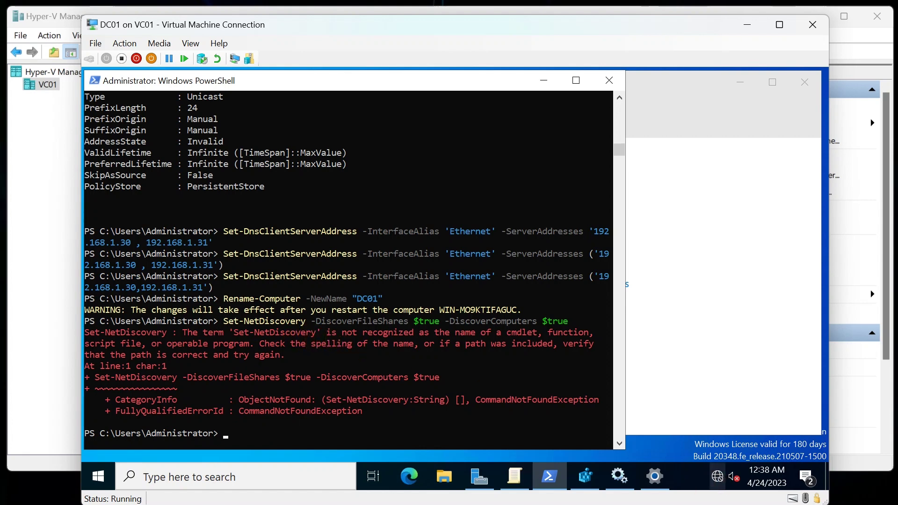
{"action": "mouse_move", "coordinate": [718, 476]}
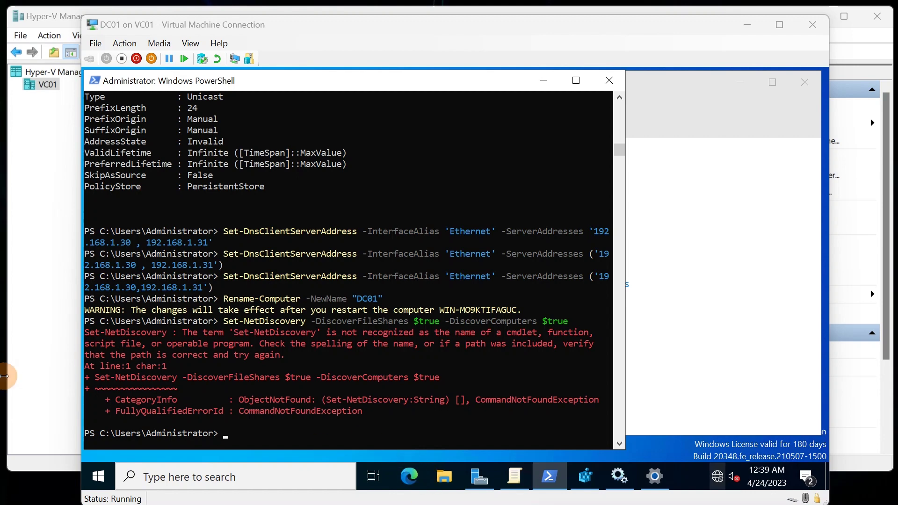
- Run Set-NetConnectionProfile -NetworkCategory Private -PassThru to make the Ethernet profile Private
{"action": "right_click", "coordinate": [253, 435]}
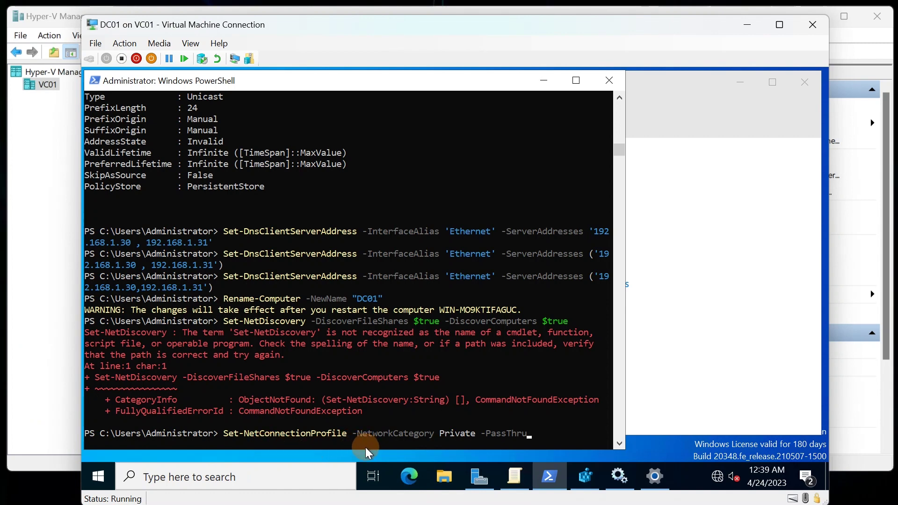
{"action": "key", "text": "Return"}
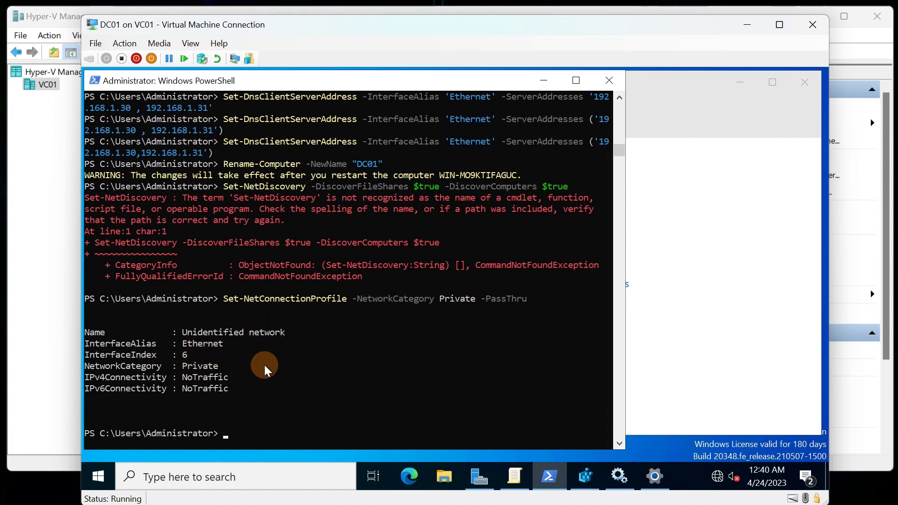
{"action": "left_click", "coordinate": [254, 386]}
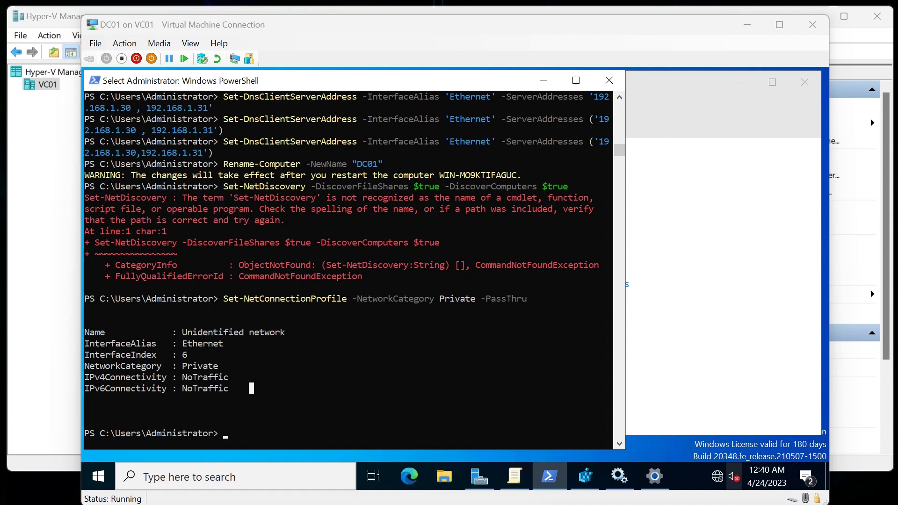
{"action": "left_click", "coordinate": [242, 428]}
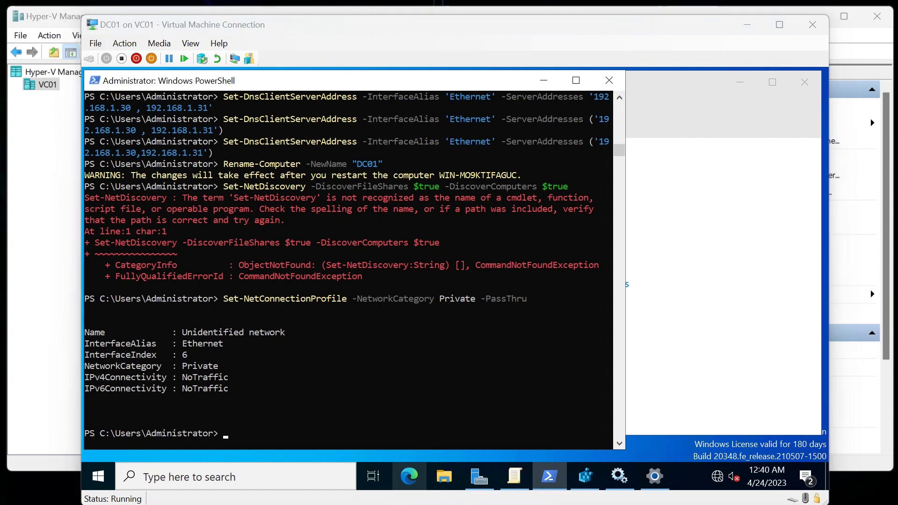
- Enable all 'Network Discovery' firewall rules for the 'Private, Domain' profiles via Set-NetFirewallRule
{"action": "right_click", "coordinate": [245, 431]}
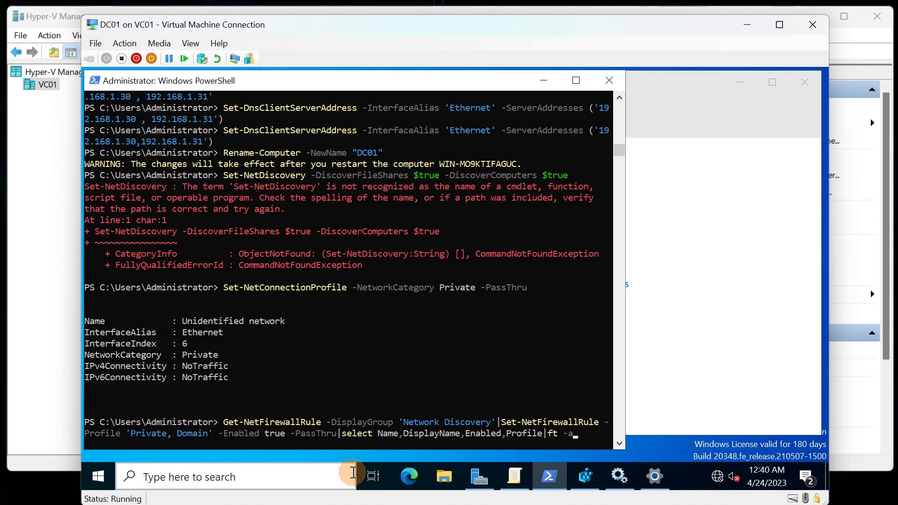
{"action": "key", "text": "Return"}
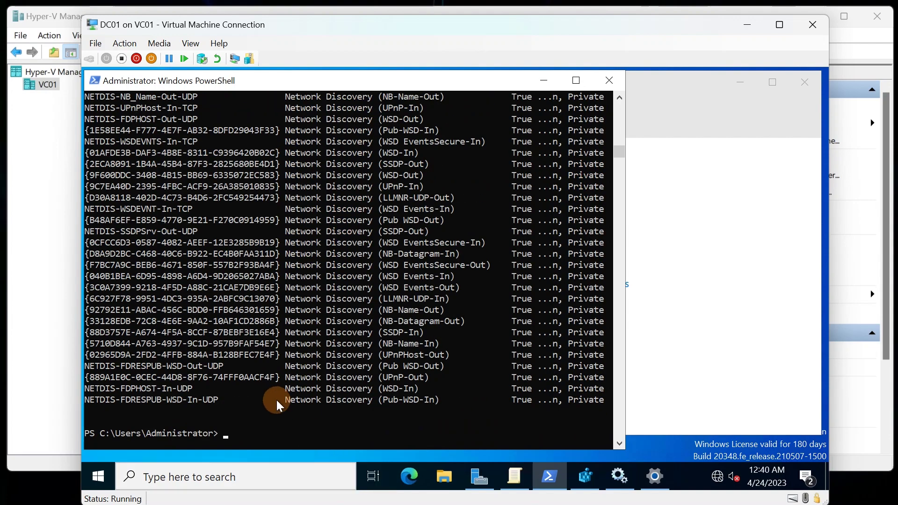
{"action": "scroll", "coordinate": [238, 422], "scroll_direction": "up", "scroll_amount": 10}
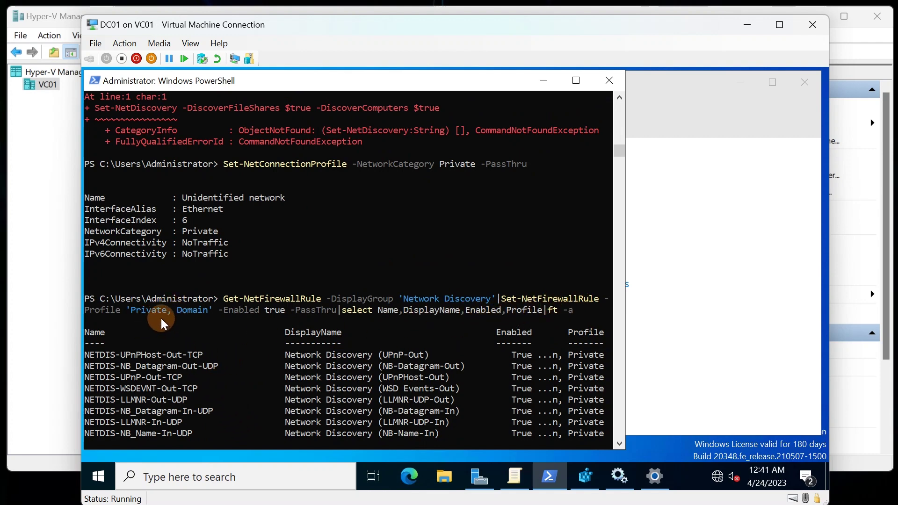
{"action": "left_click", "coordinate": [683, 341]}
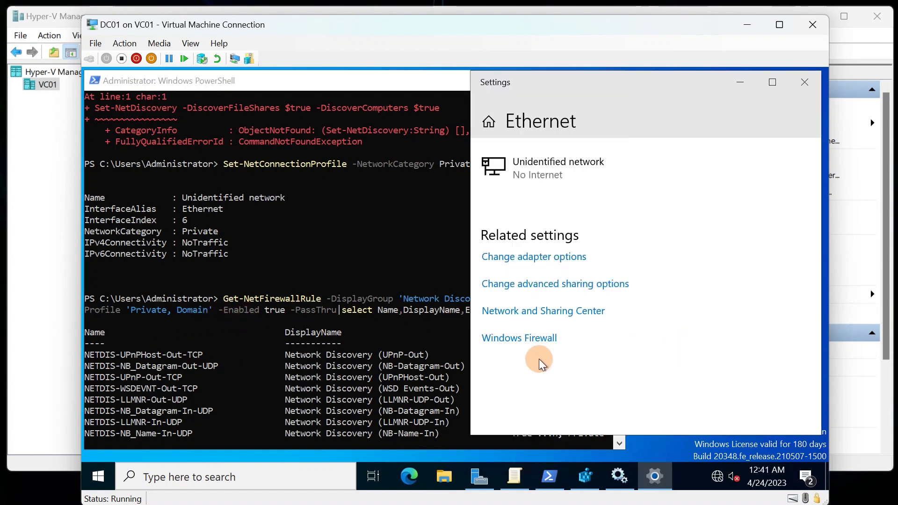
{"action": "left_click", "coordinate": [573, 290]}
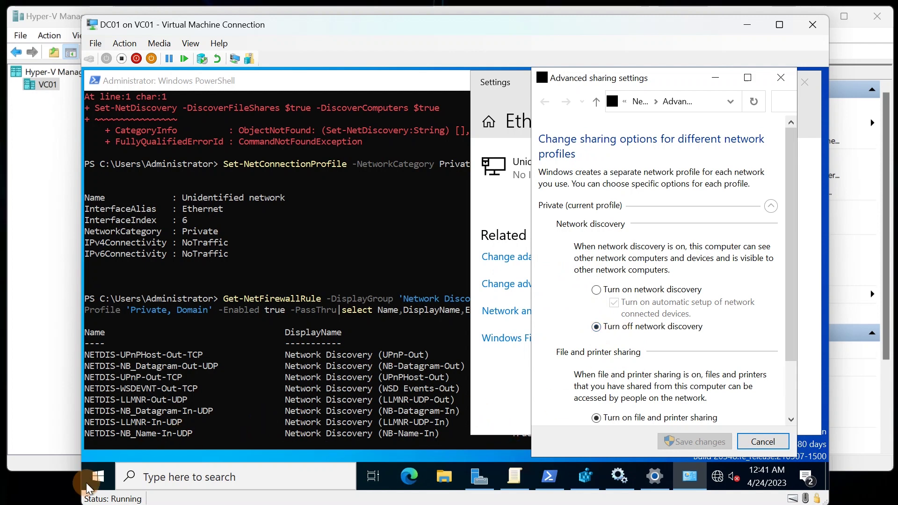
{"action": "left_click", "coordinate": [103, 477]}
{"action": "type", "text": "fir"}
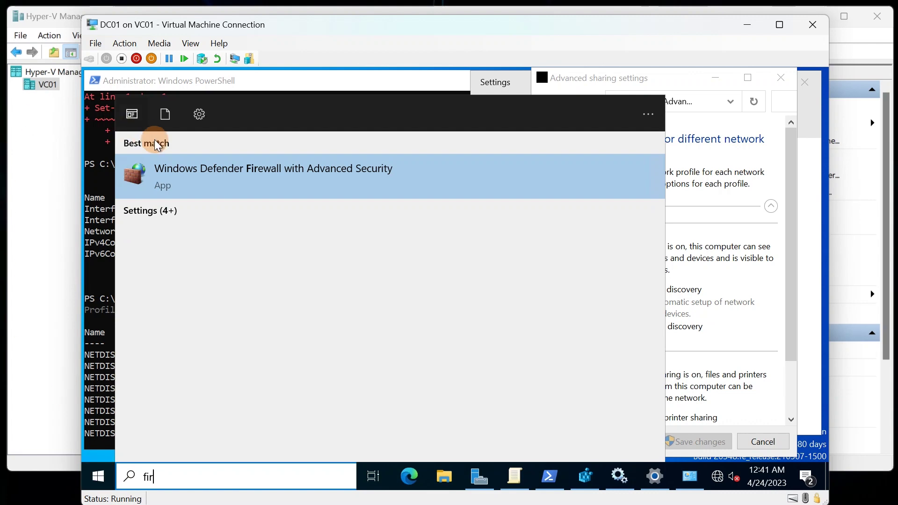
{"action": "left_click", "coordinate": [173, 168]}
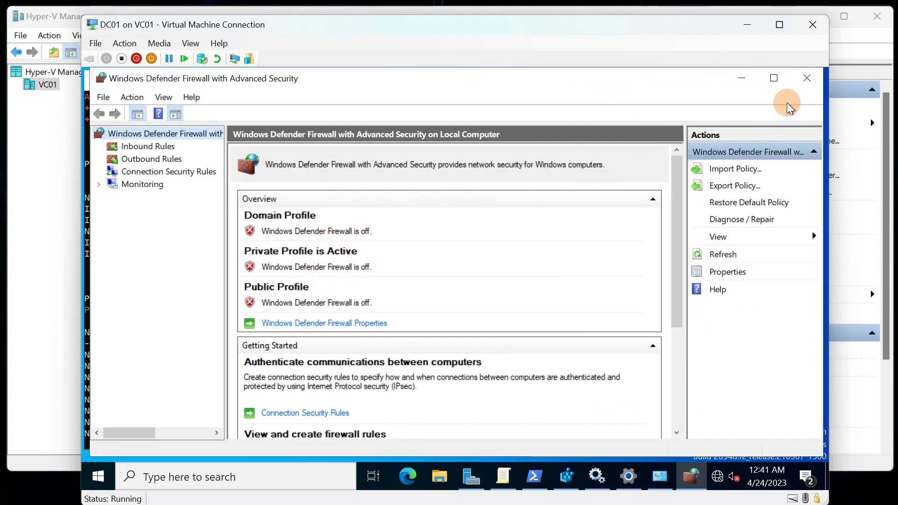
{"action": "left_click", "coordinate": [797, 84]}
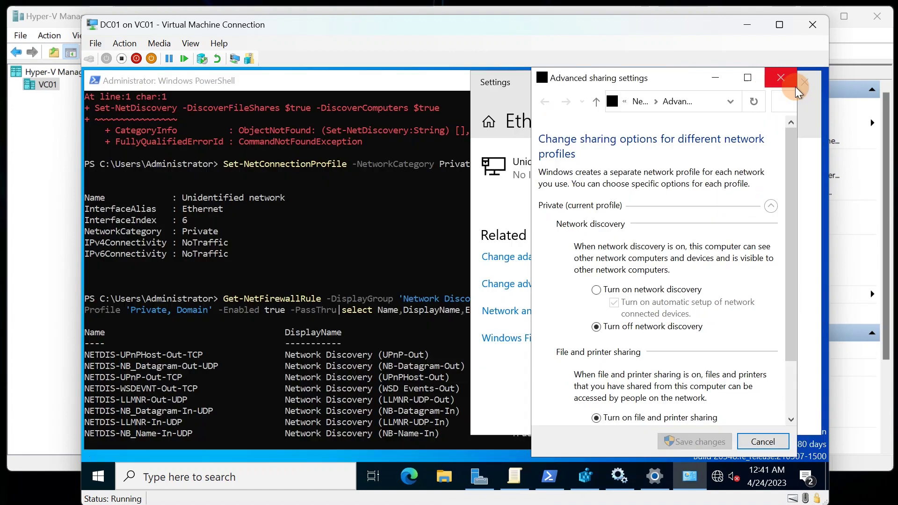
{"action": "left_click", "coordinate": [598, 290]}
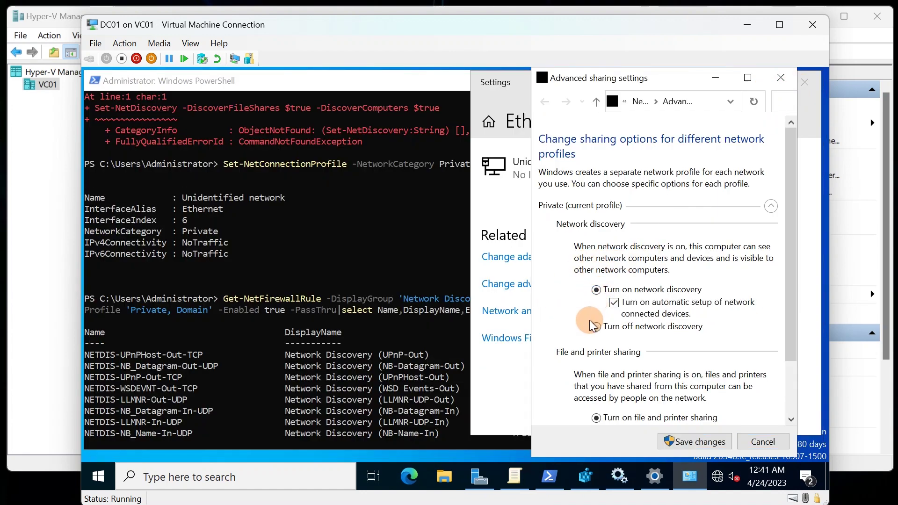
{"action": "left_click", "coordinate": [597, 326]}
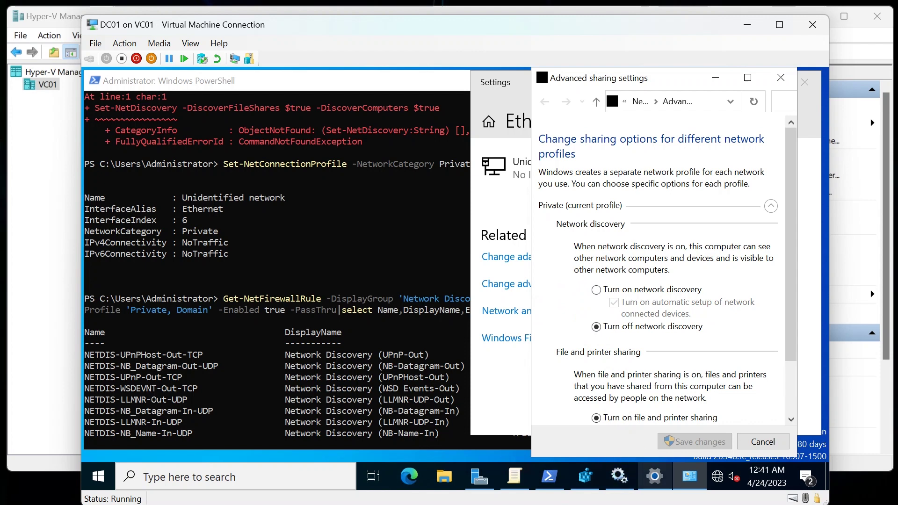
{"action": "mouse_move", "coordinate": [655, 477]}
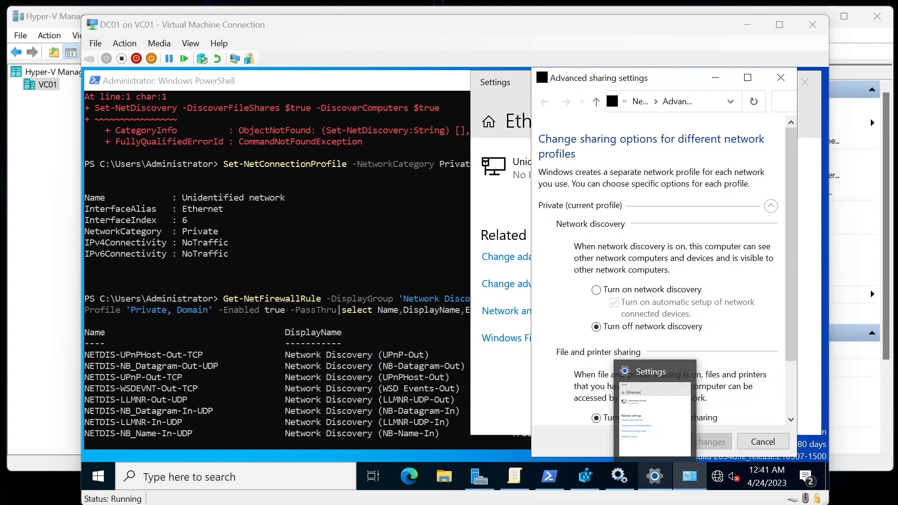
- Bring PowerShell in front of advanced sharing settings and scroll the Get-NetFirewallRule output
{"action": "left_click", "coordinate": [287, 421]}
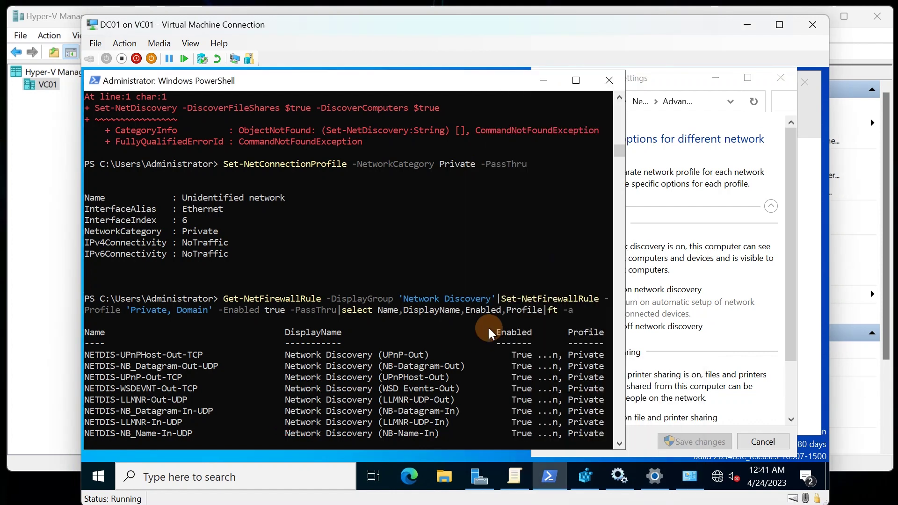
{"action": "scroll", "coordinate": [370, 271], "scroll_direction": "up", "scroll_amount": 4}
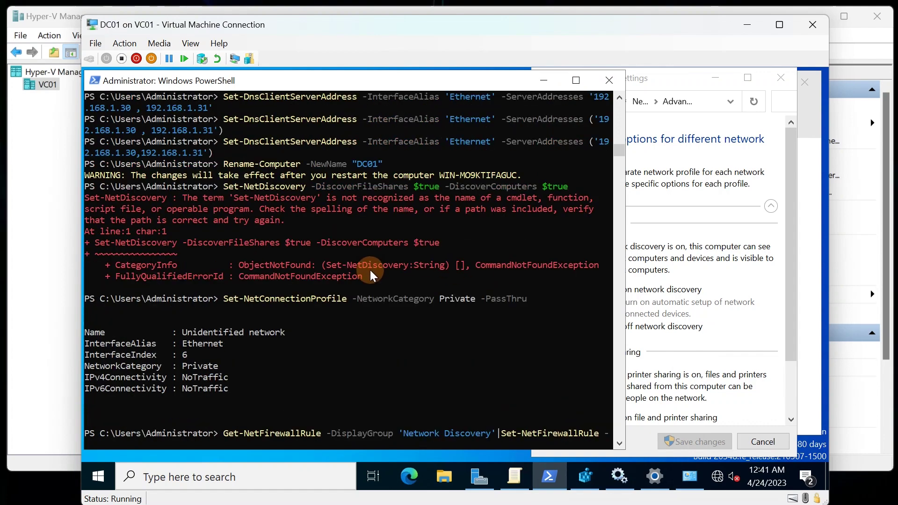
{"action": "scroll", "coordinate": [370, 270], "scroll_direction": "down", "scroll_amount": 3}
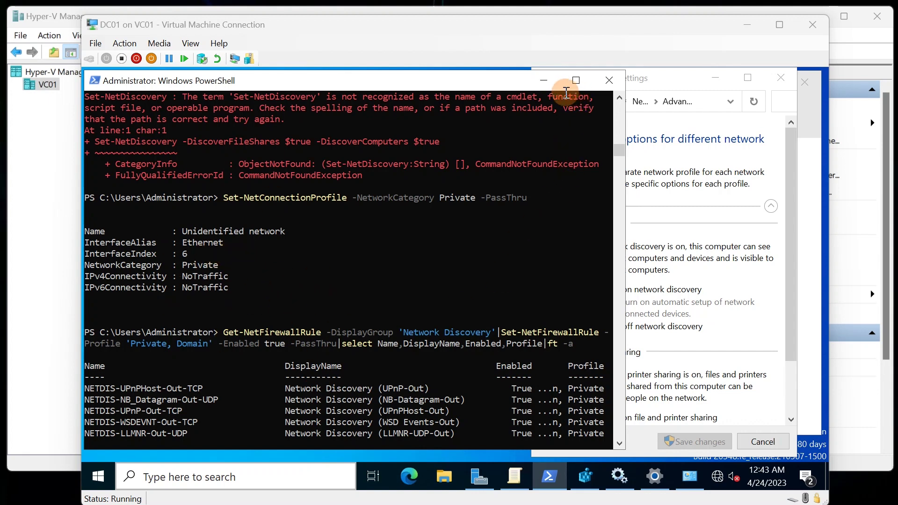
- Minimize PowerShell and Advanced sharing settings, then close the Ethernet settings window
{"action": "left_click", "coordinate": [544, 81]}
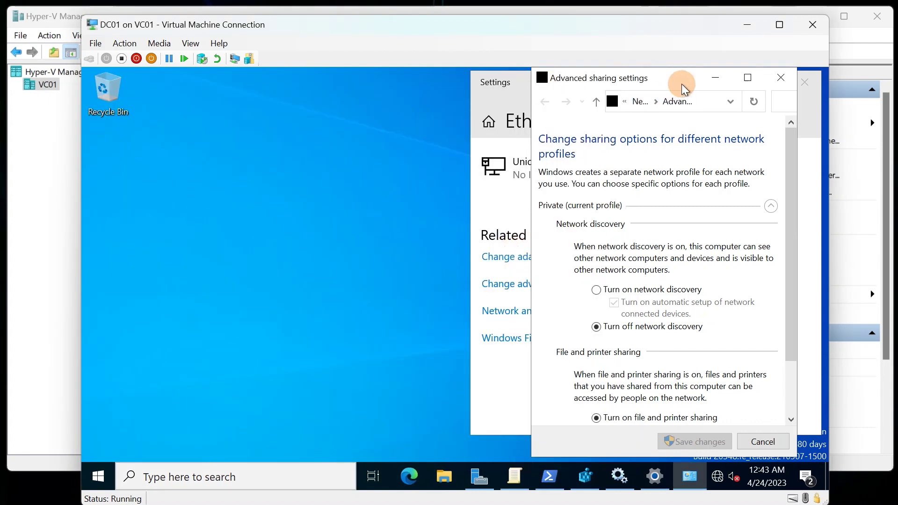
{"action": "left_click_drag", "start_coordinate": [681, 83], "coordinate": [347, 98]}
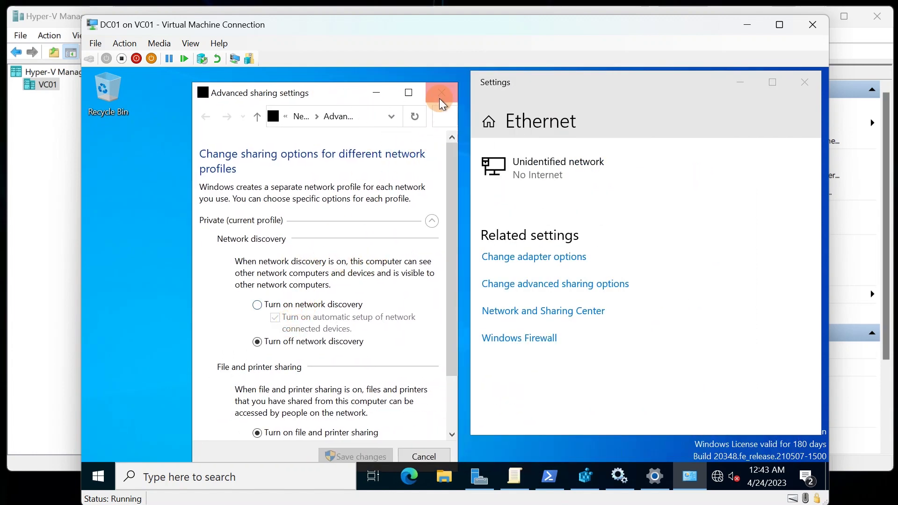
{"action": "left_click", "coordinate": [376, 93]}
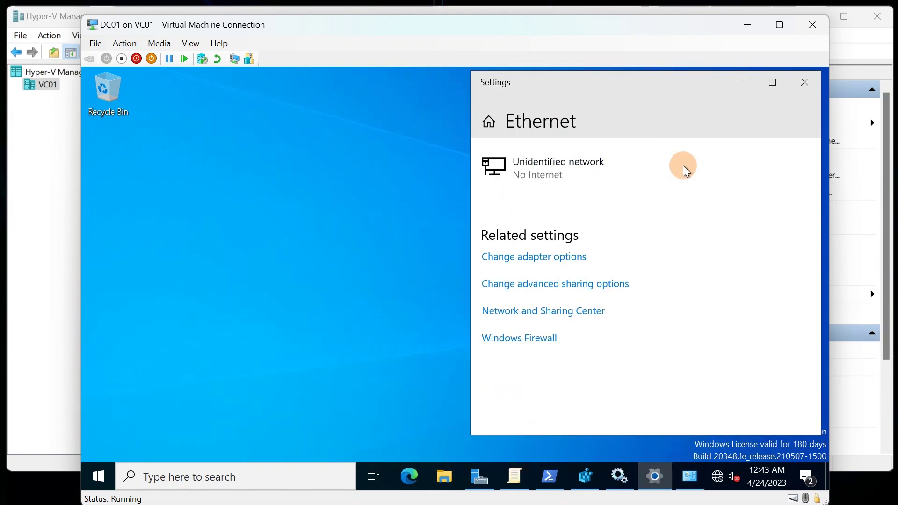
{"action": "left_click", "coordinate": [800, 84]}
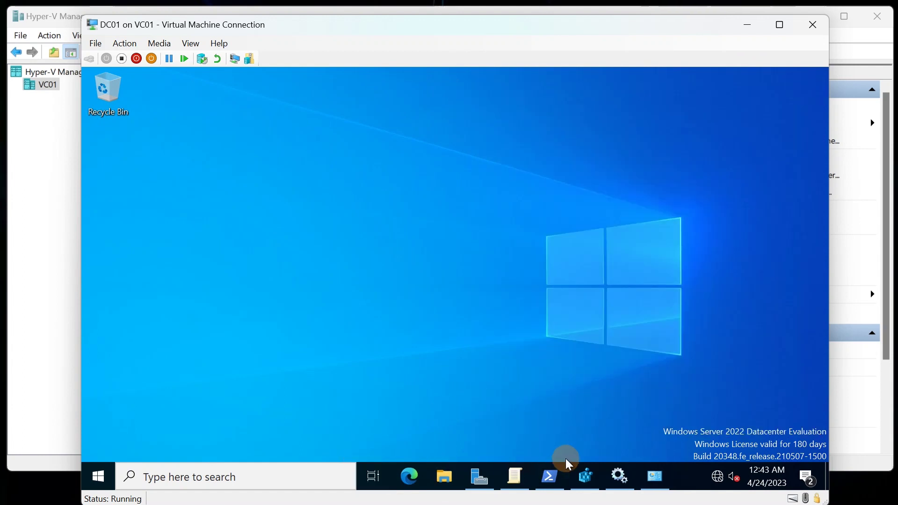
- Bring back the PowerShell console and discard a typed restart command
{"action": "left_click", "coordinate": [559, 481]}
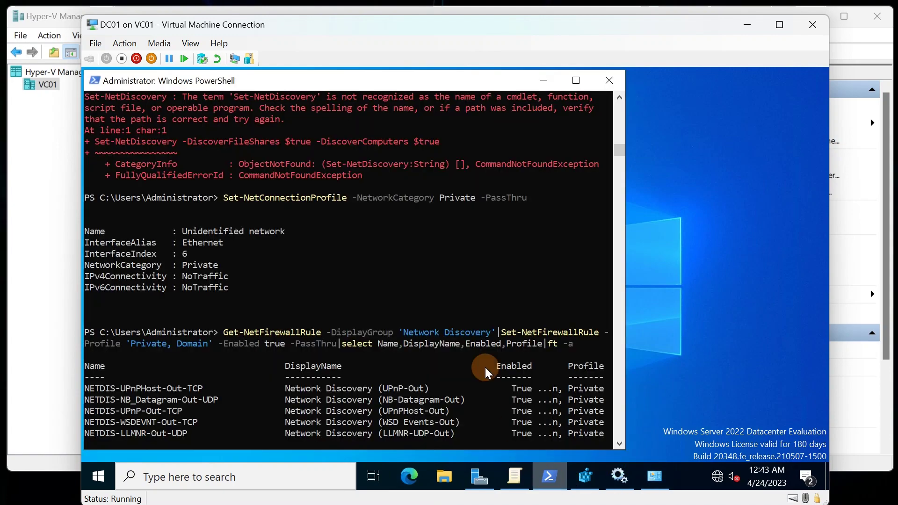
{"action": "scroll", "coordinate": [240, 421], "scroll_direction": "down", "scroll_amount": 10}
{"action": "scroll", "coordinate": [226, 427], "scroll_direction": "down", "scroll_amount": 5}
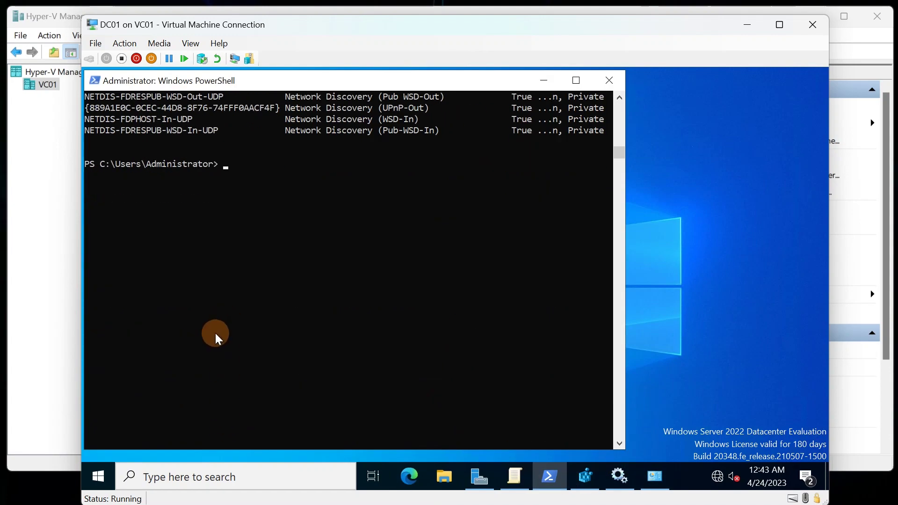
{"action": "scroll", "coordinate": [215, 333], "scroll_direction": "up", "scroll_amount": 4}
{"action": "left_click", "coordinate": [243, 329]}
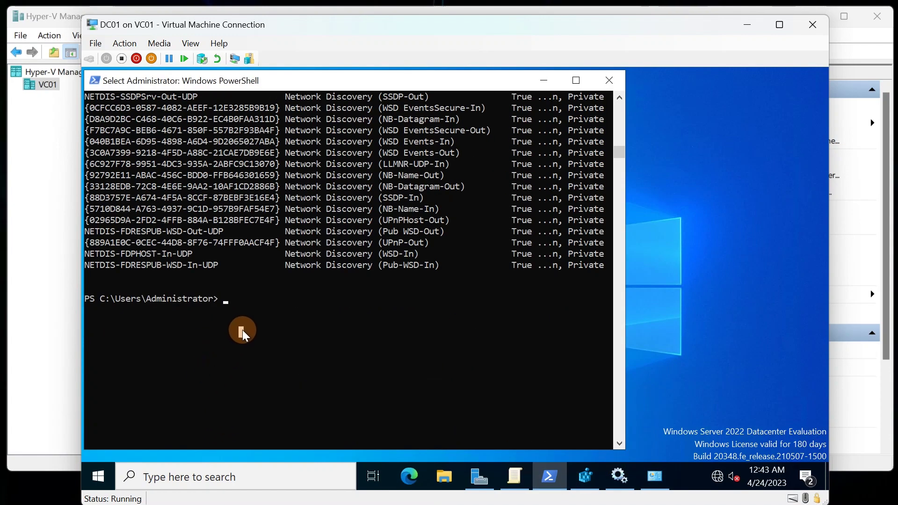
{"action": "type", "text": "res"}
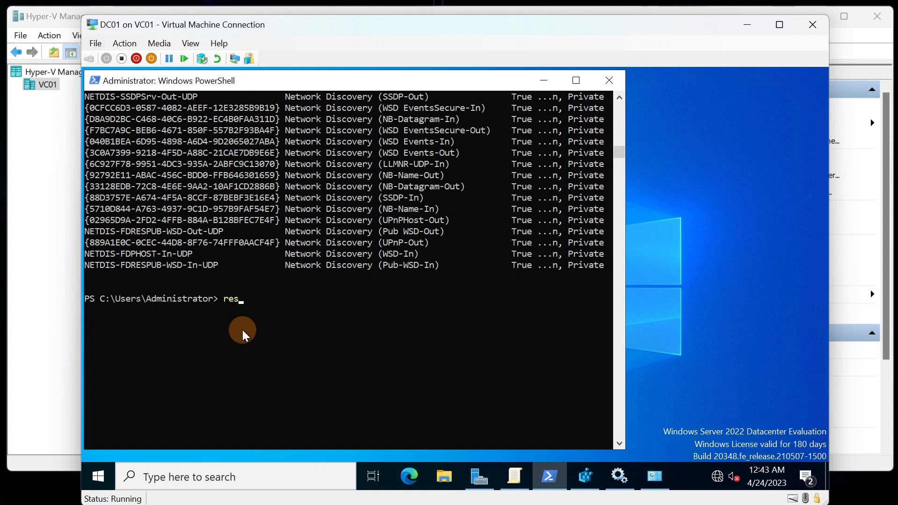
{"action": "type", "text": "tart"}
{"action": "key", "text": "Escape"}
- Enter and run shutdown /s /t 10 to shut down DC01 after 10 seconds
{"action": "type", "text": "shutdown "}
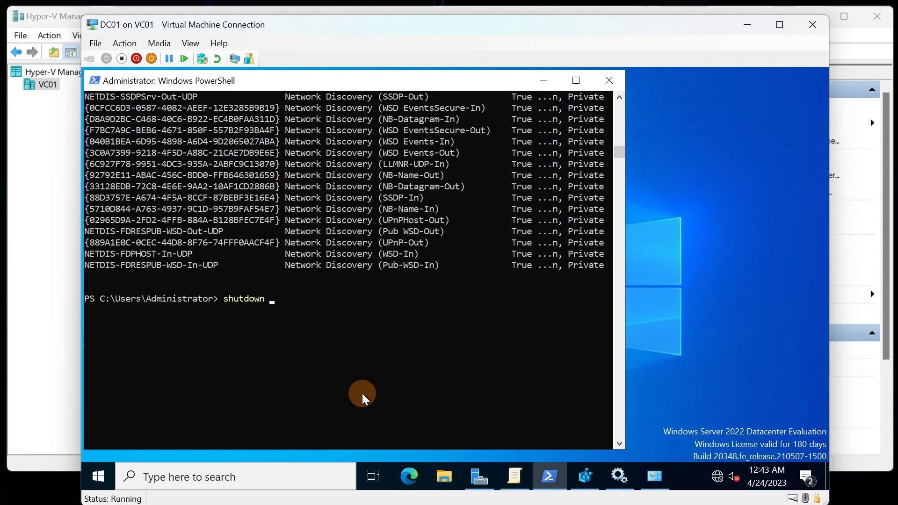
{"action": "type", "text": "-30"}
{"action": "mouse_move", "coordinate": [479, 476]}
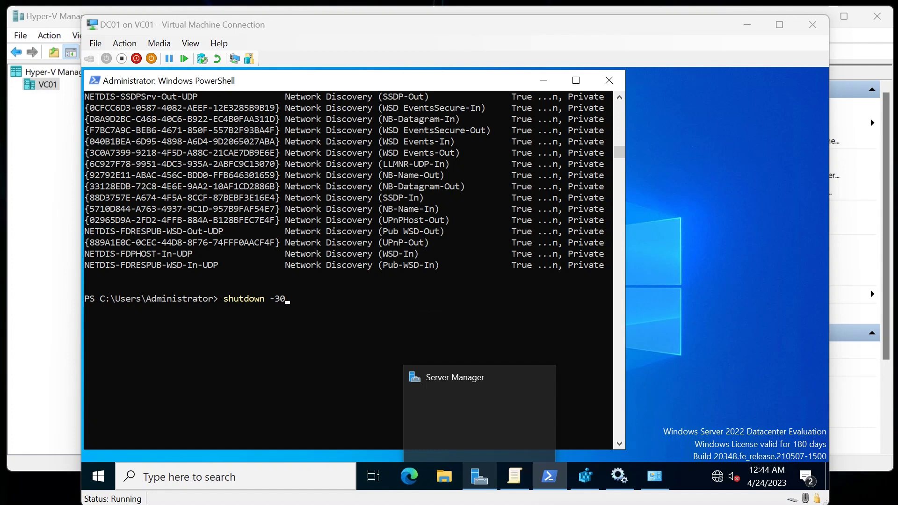
{"action": "left_click", "coordinate": [272, 301]}
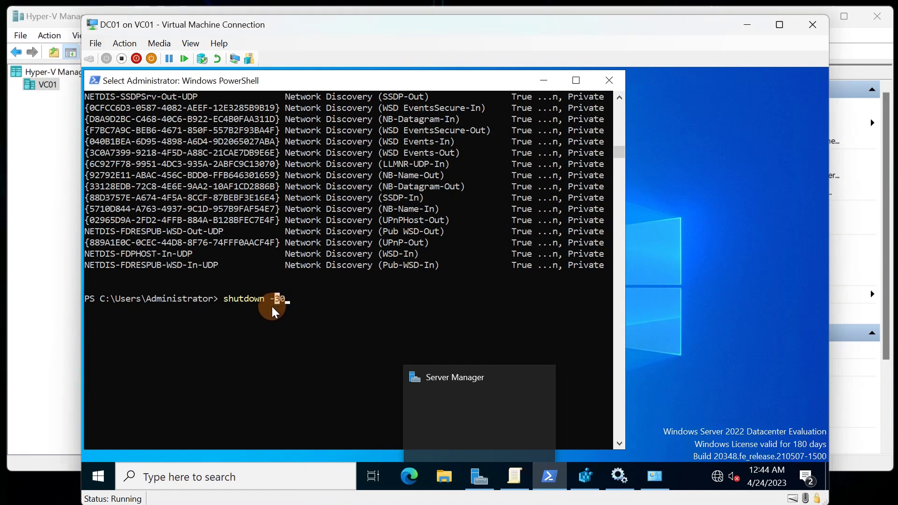
{"action": "key", "text": "Escape"}
{"action": "key", "text": "Left"}
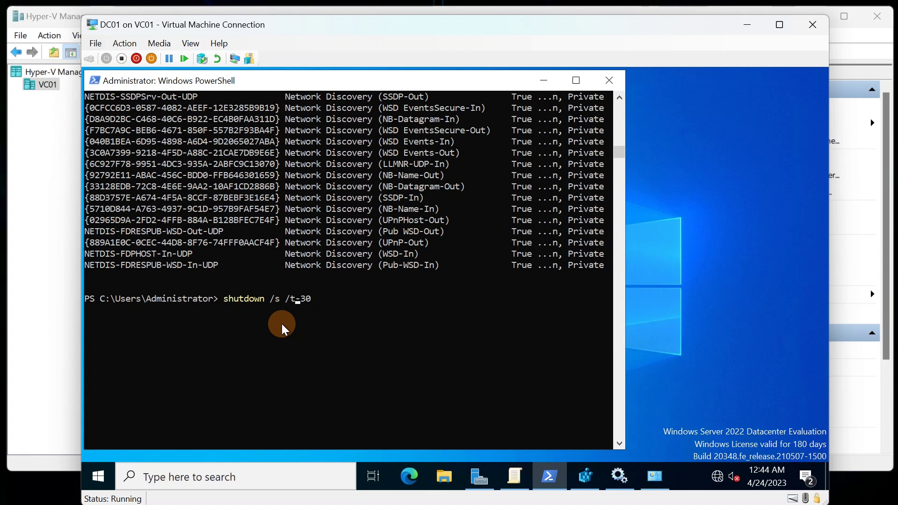
{"action": "key", "text": "Delete"}
{"action": "key", "text": "Delete"}
{"action": "type", "text": "1"}
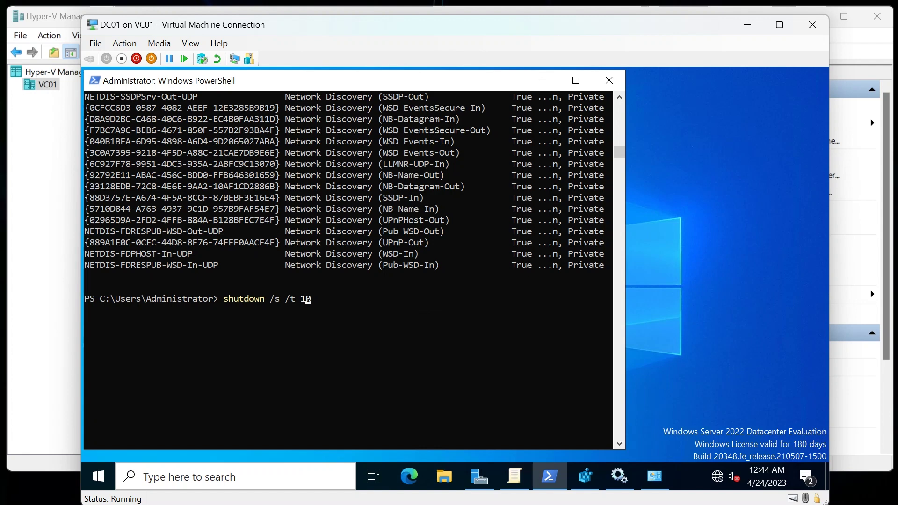
{"action": "left_click", "coordinate": [307, 294]}
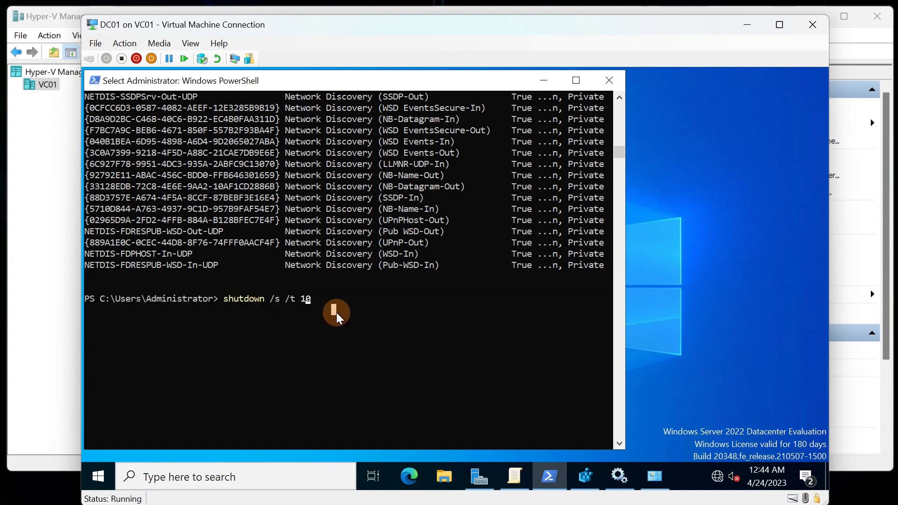
{"action": "key", "text": "Return"}
{"action": "key", "text": "Return"}
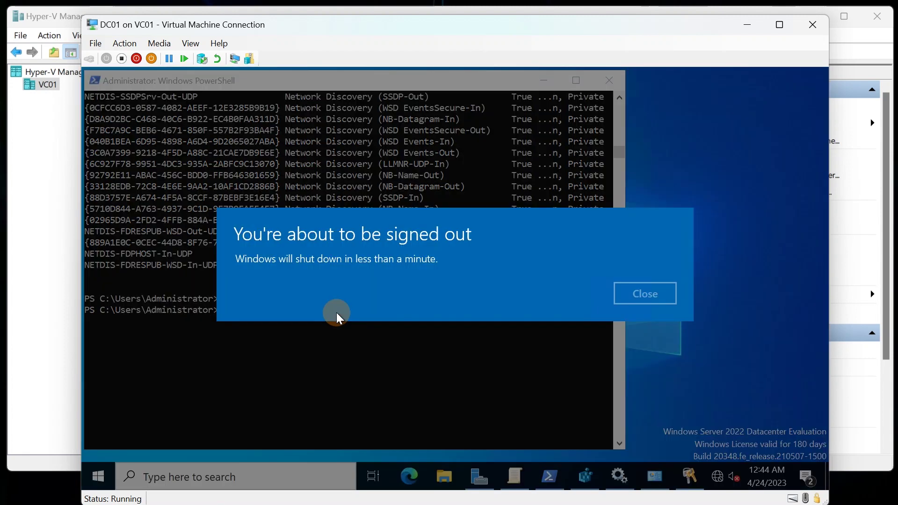